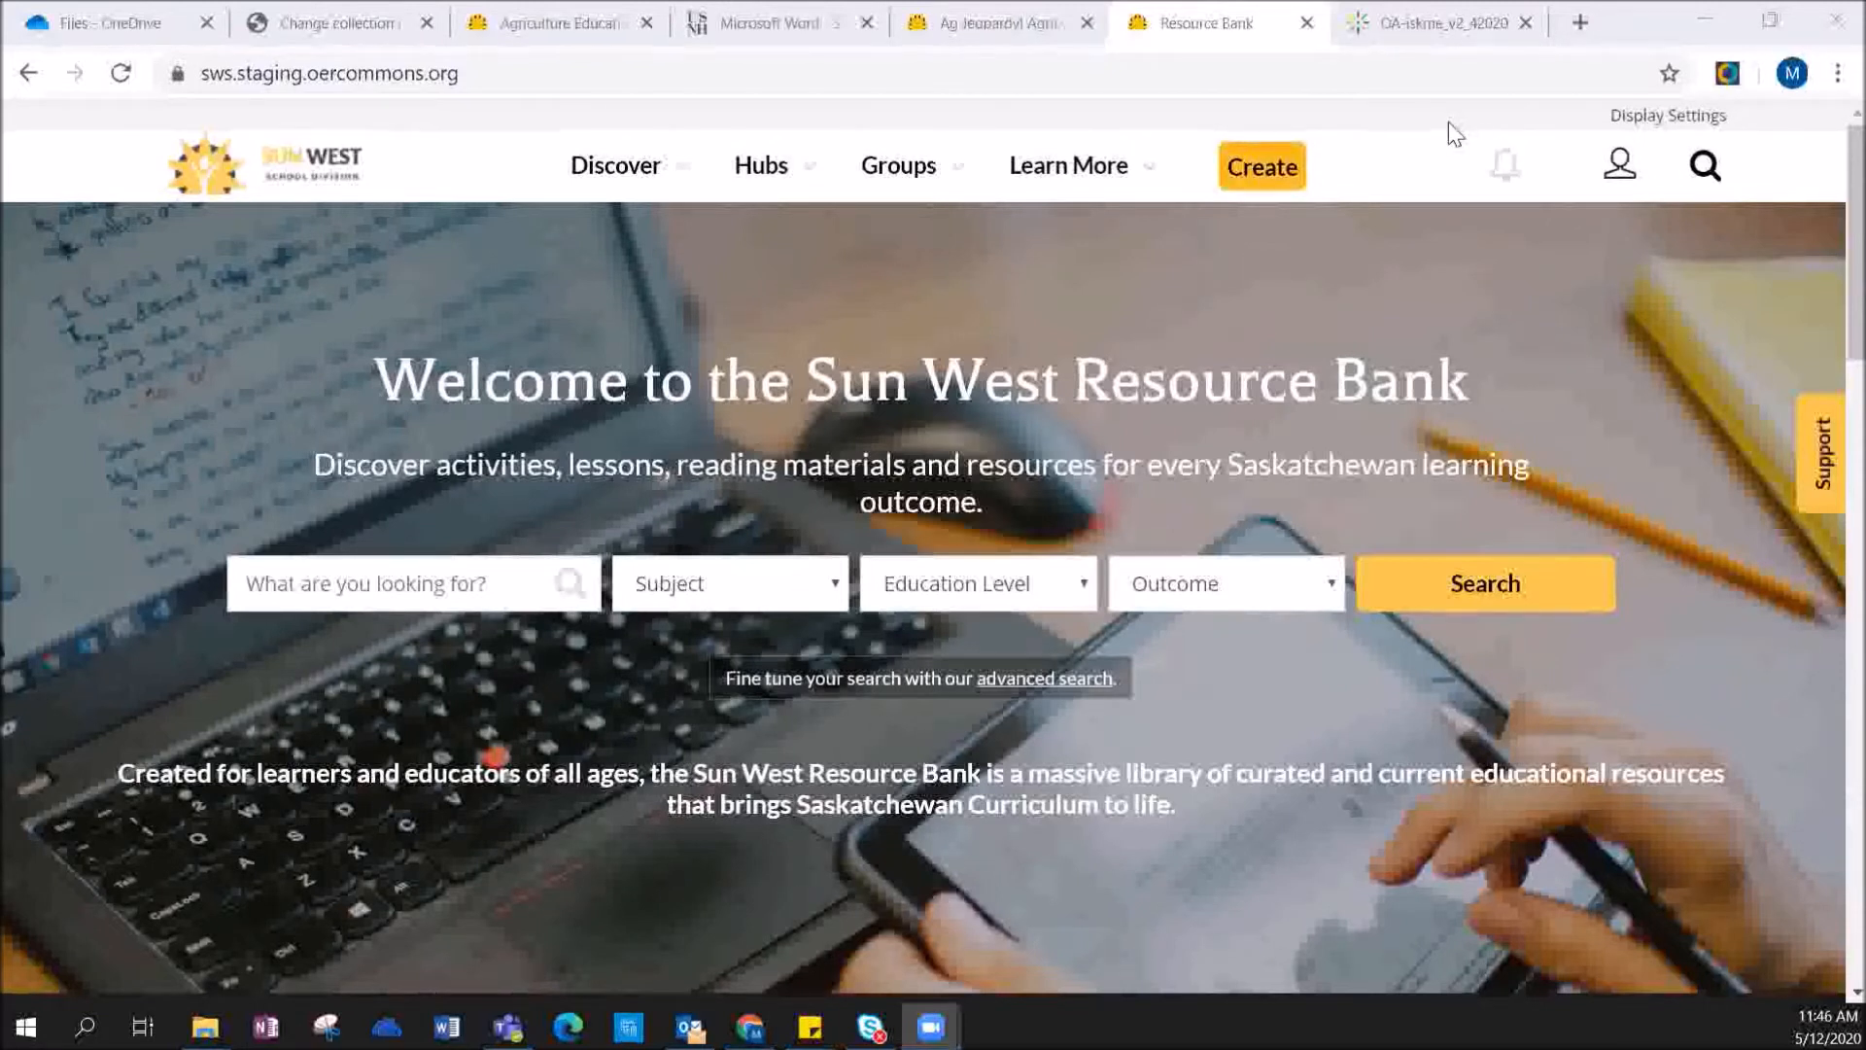
- Create a new standalone Open Author resource and enter "Title" as its resource title
click(1265, 169)
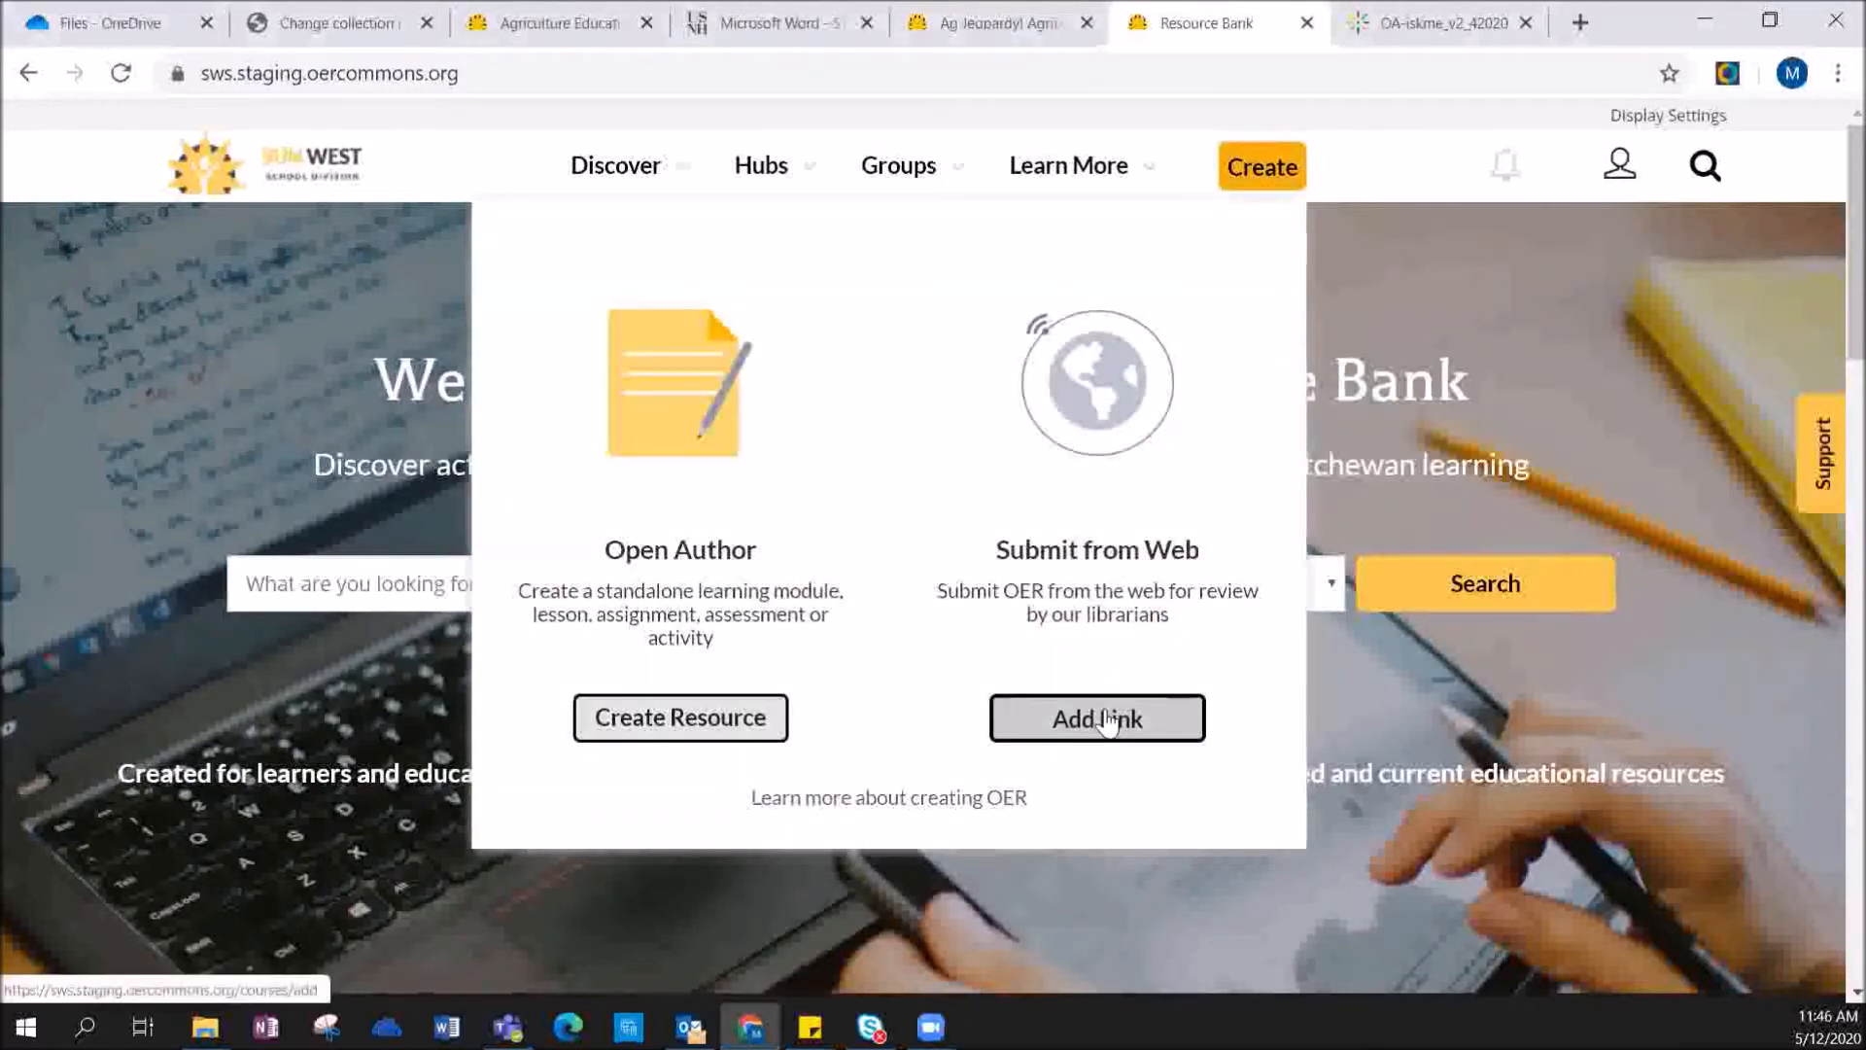
click(650, 724)
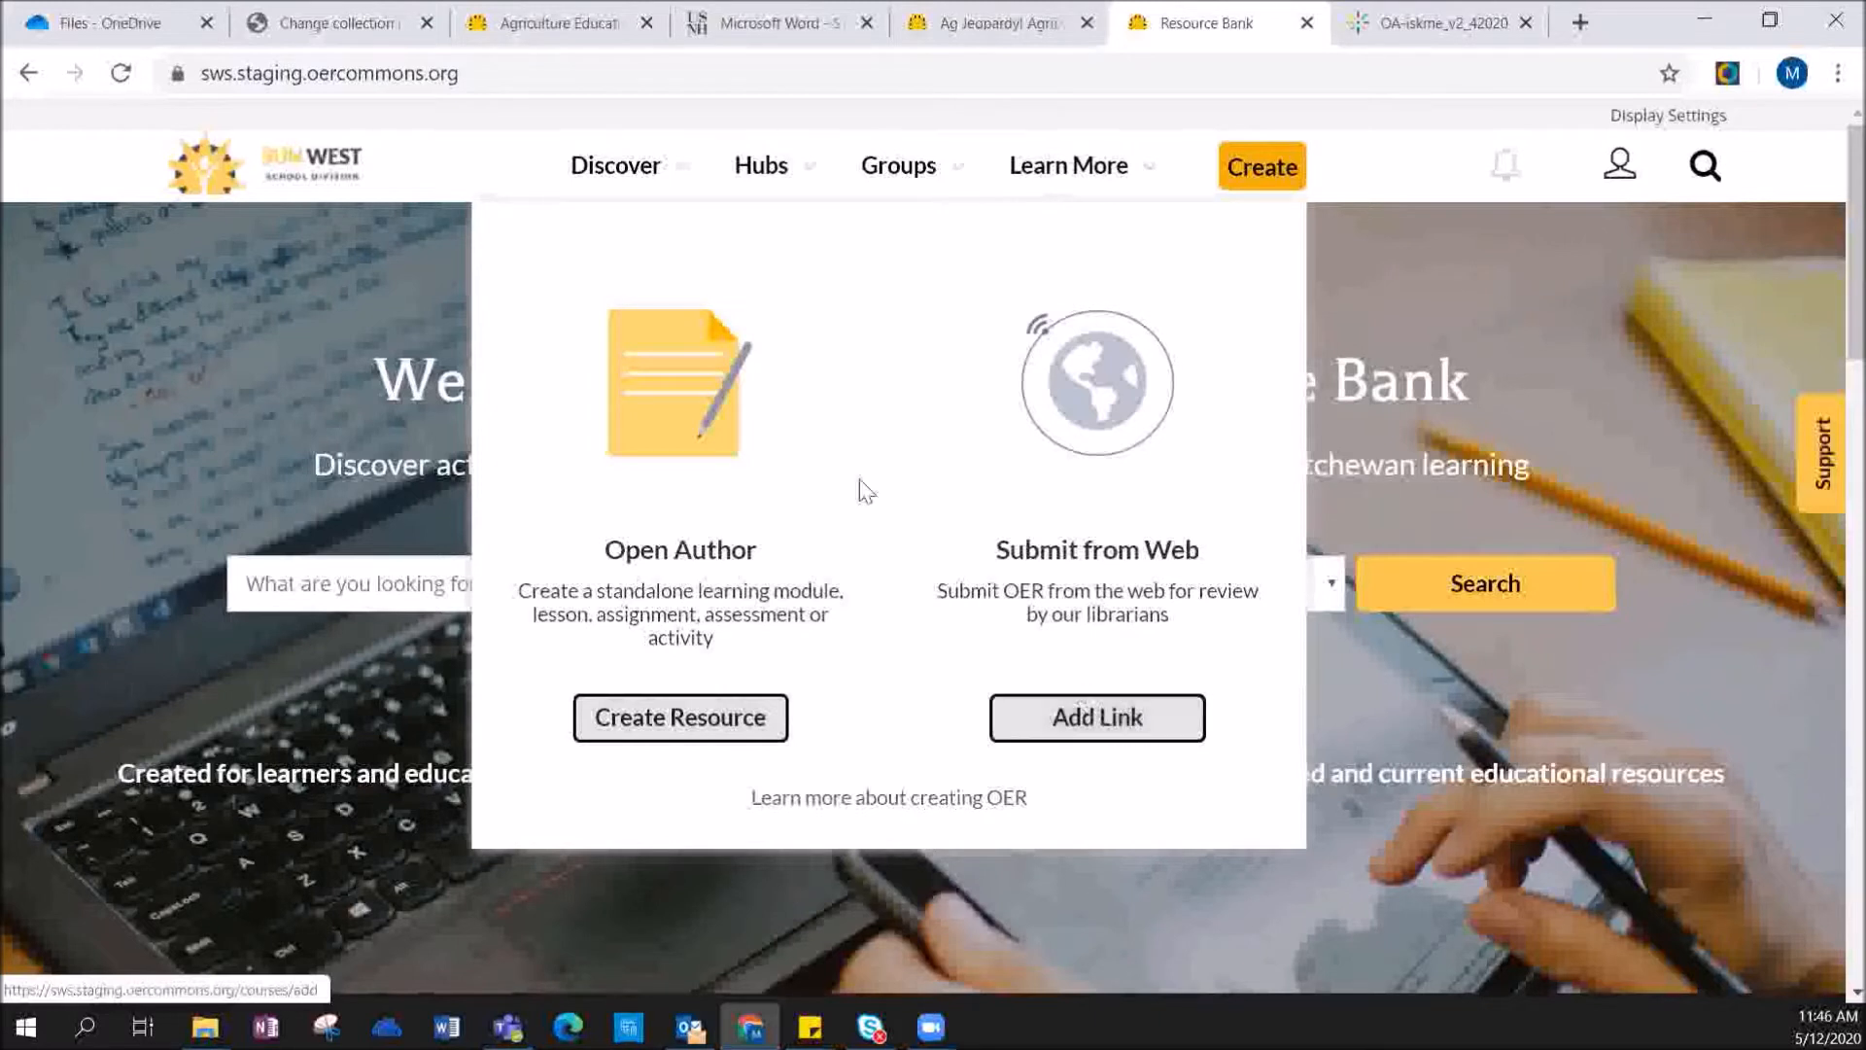
click(656, 718)
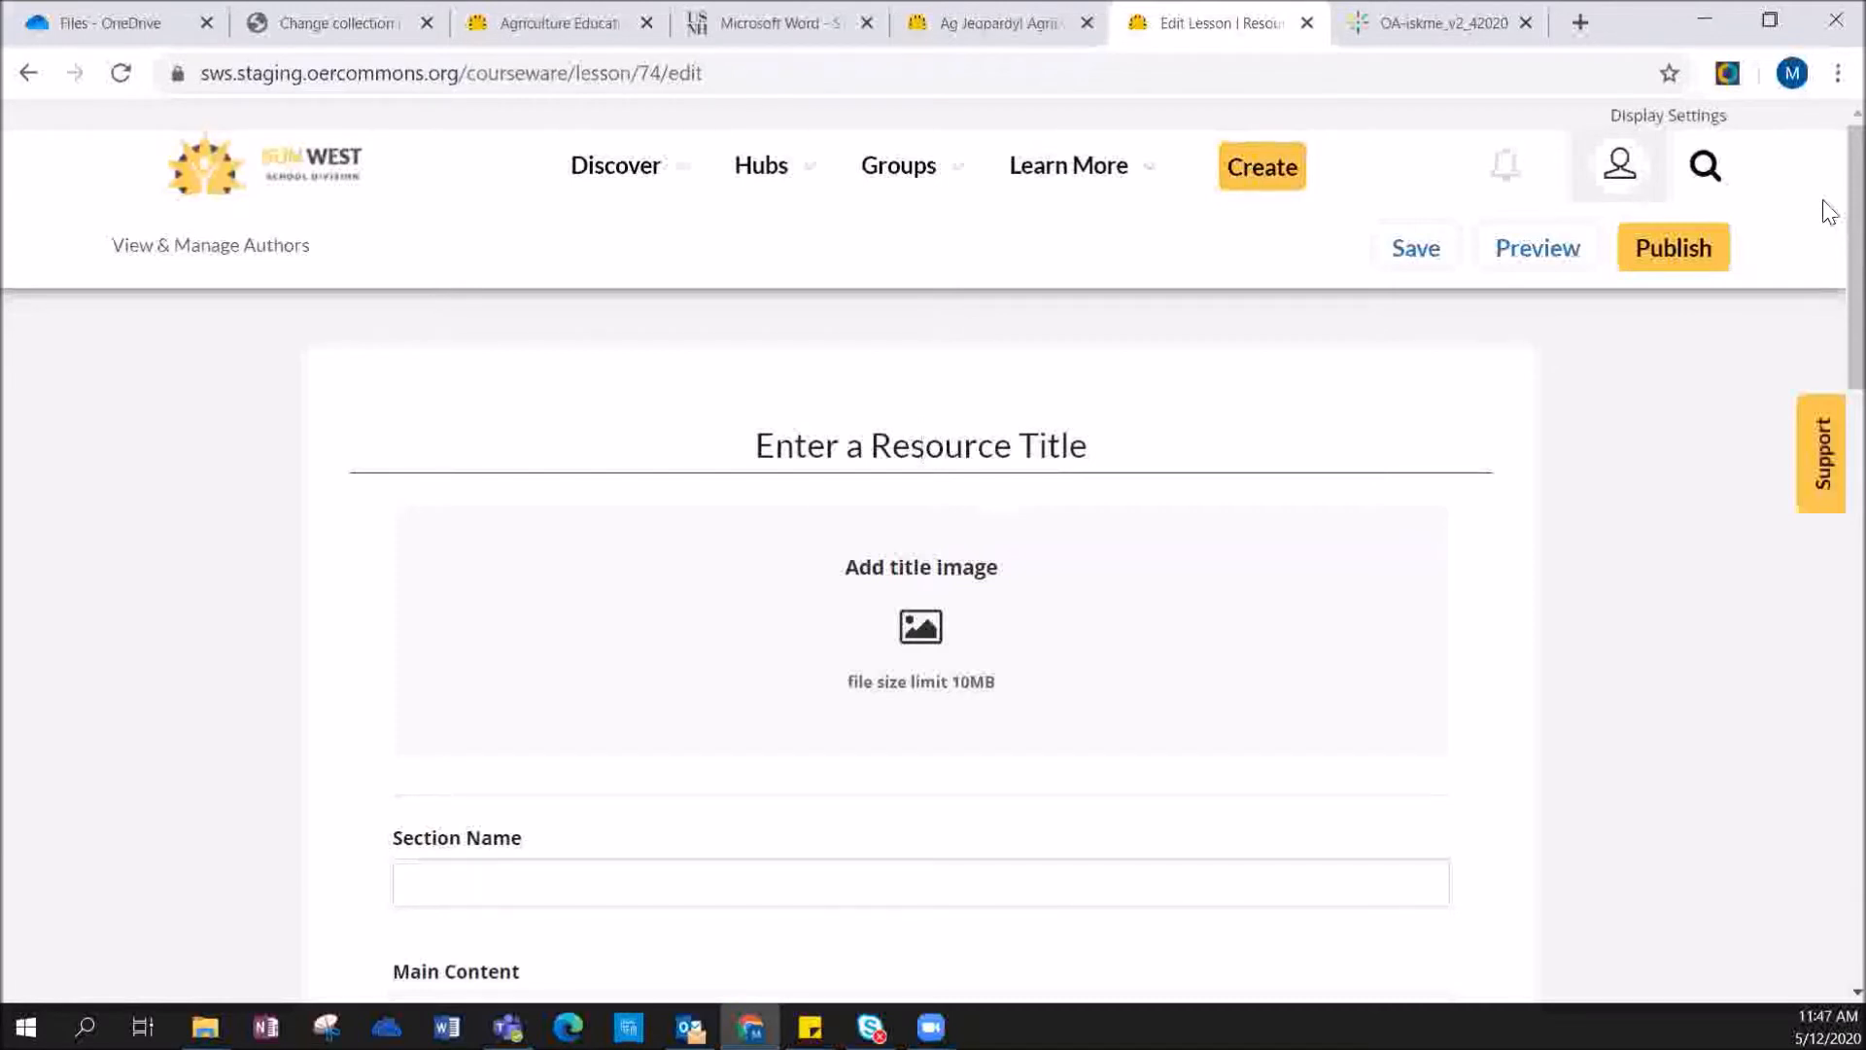
text(Title)
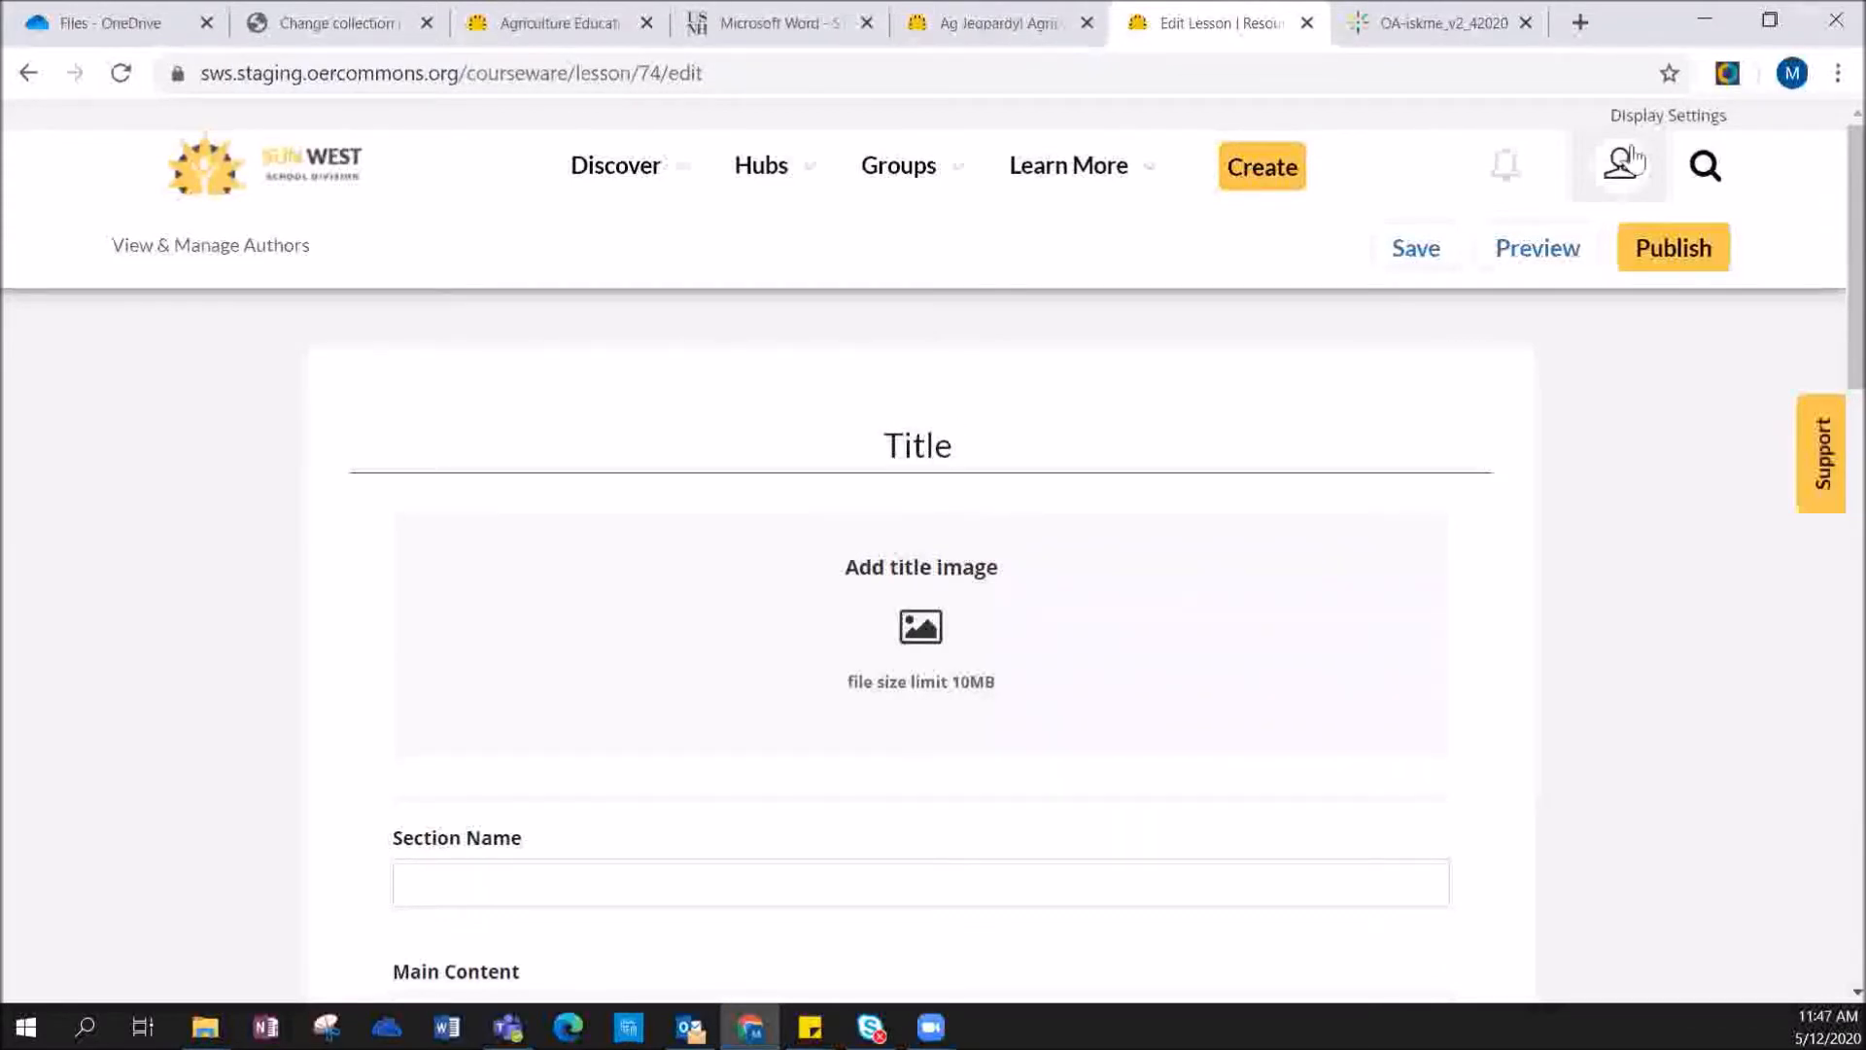
- Add the "abc" picture from the Pictures folder as the resource's title image
click(968, 636)
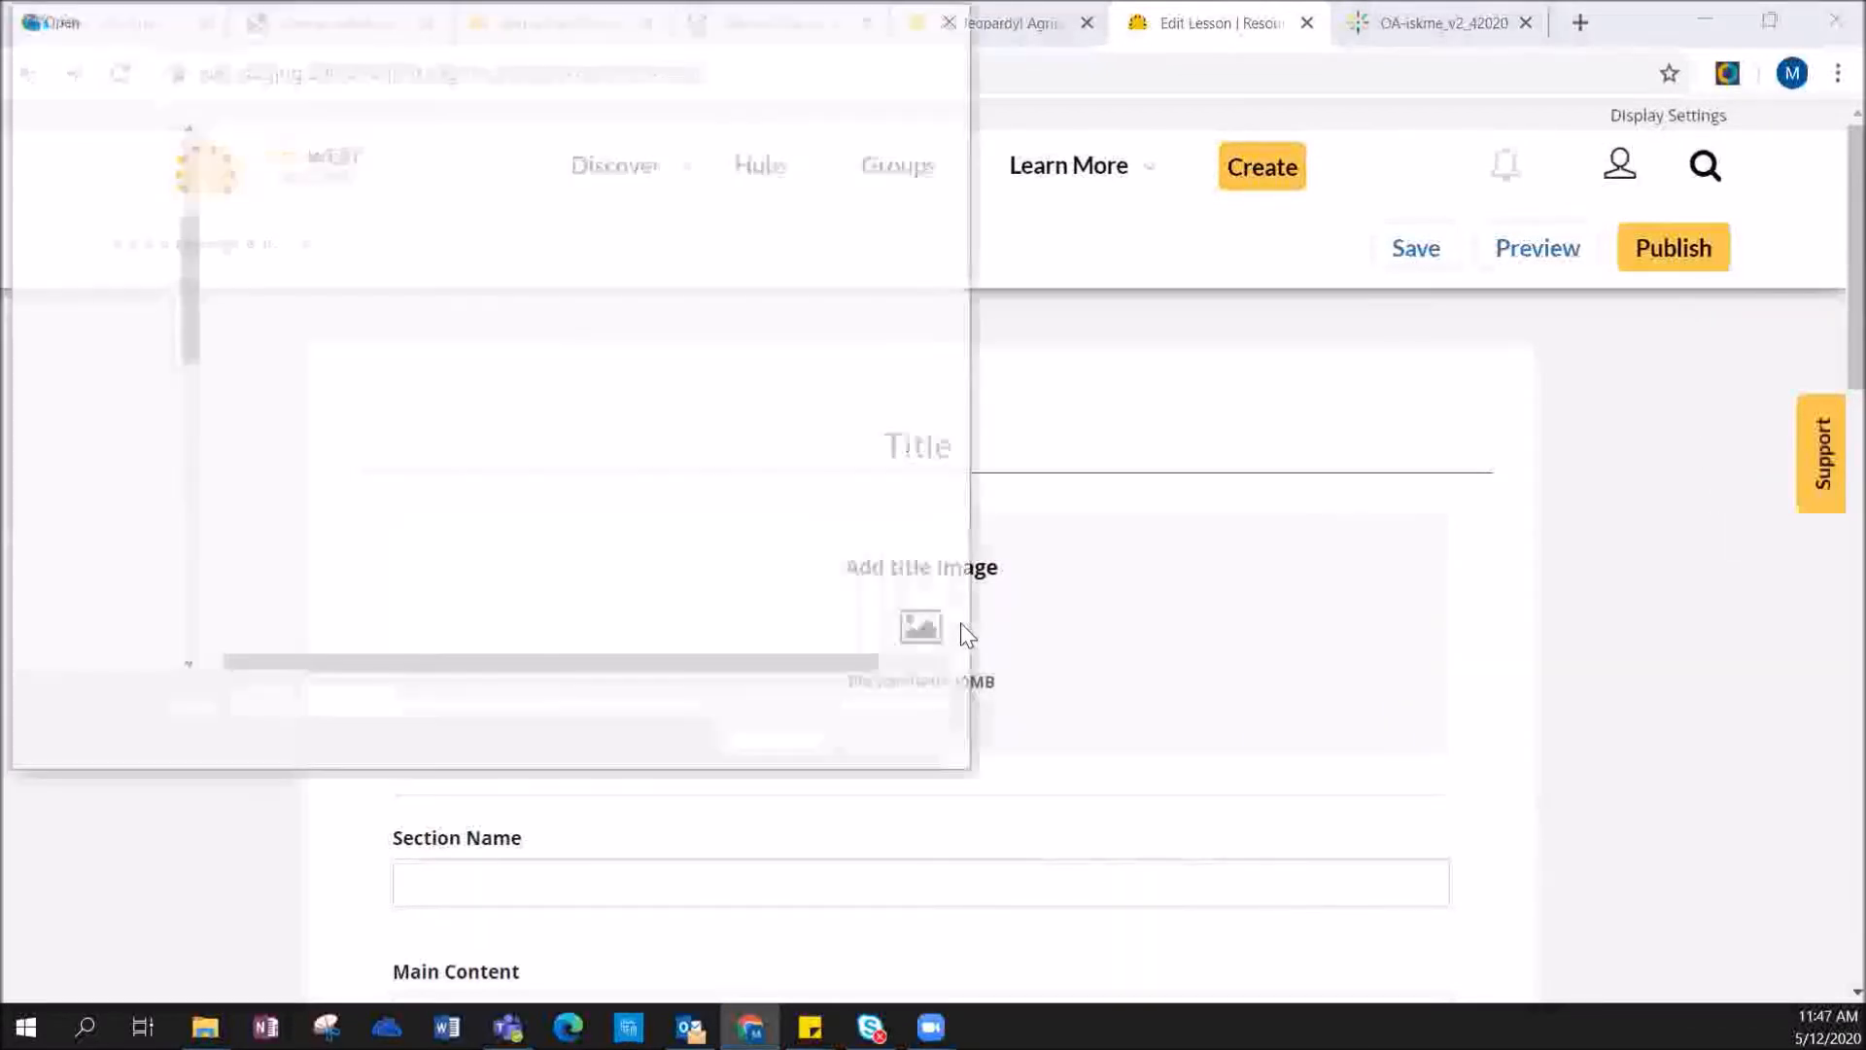
scroll(126, 335, up, 2)
scroll(126, 335, up, 15)
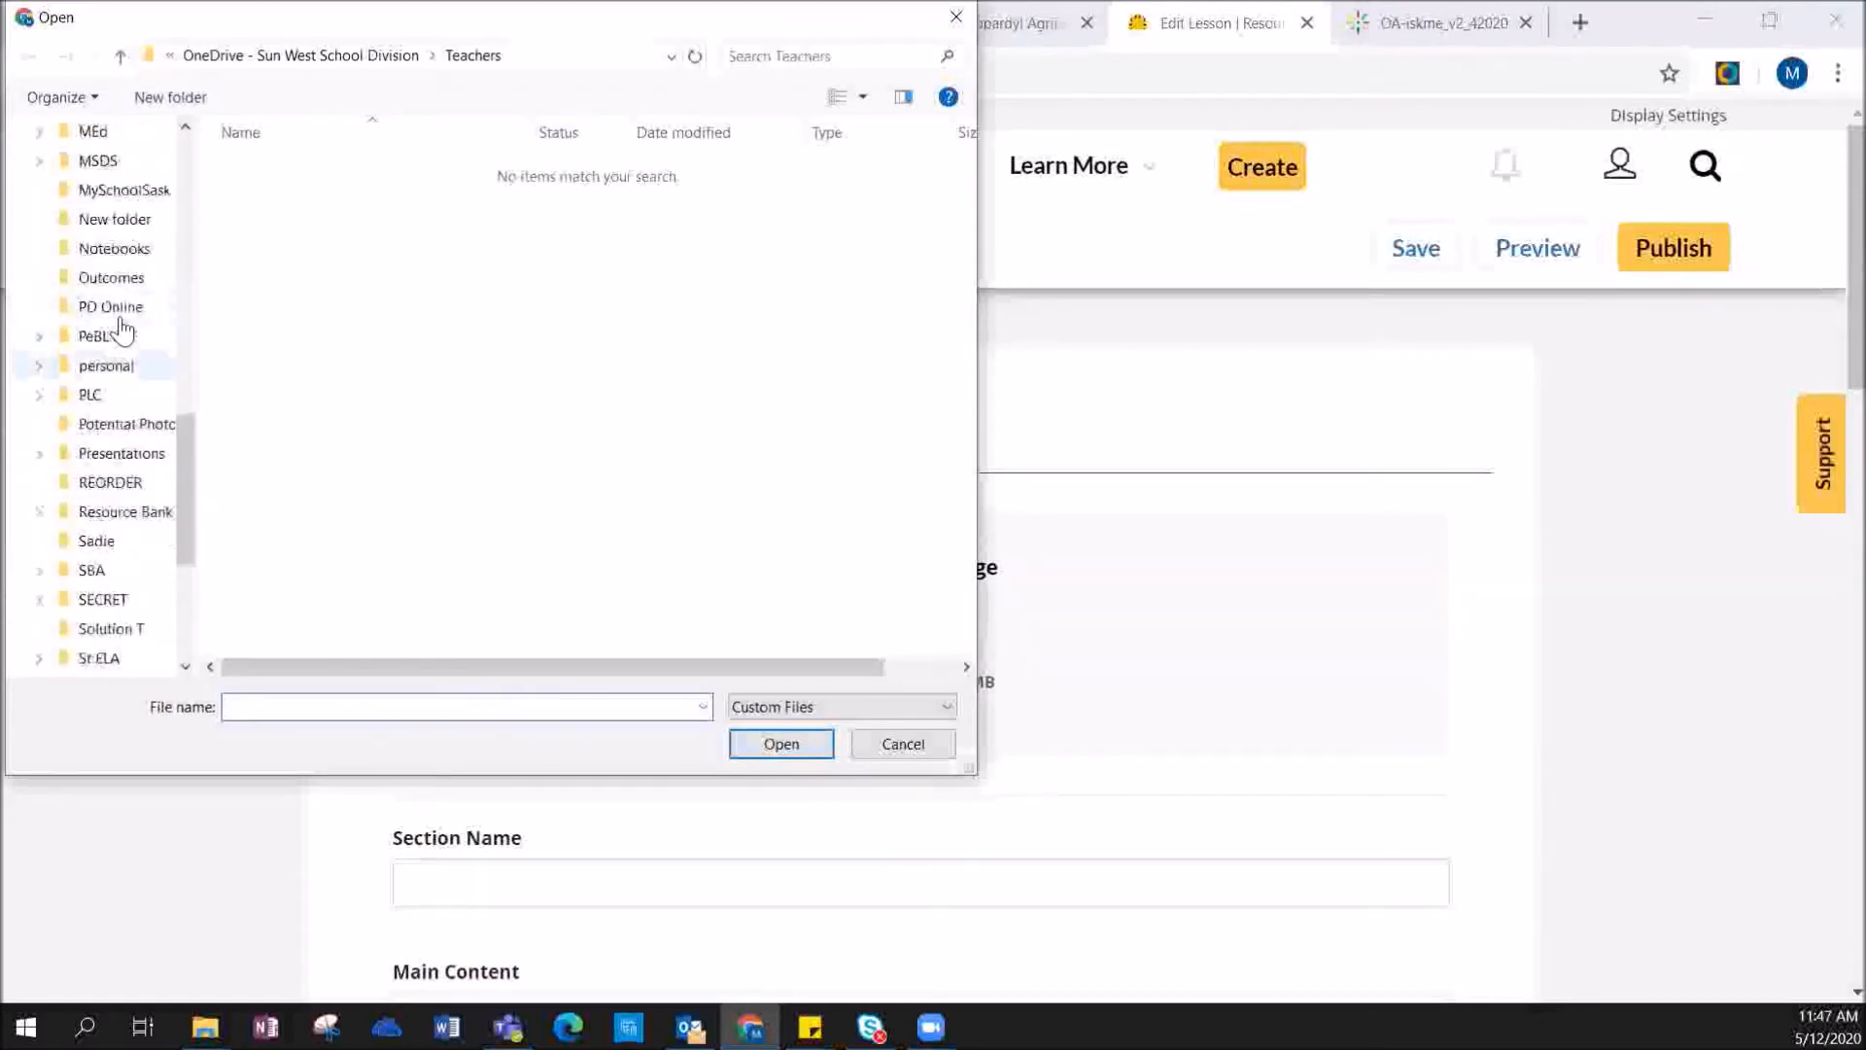
scroll(133, 327, up, 2)
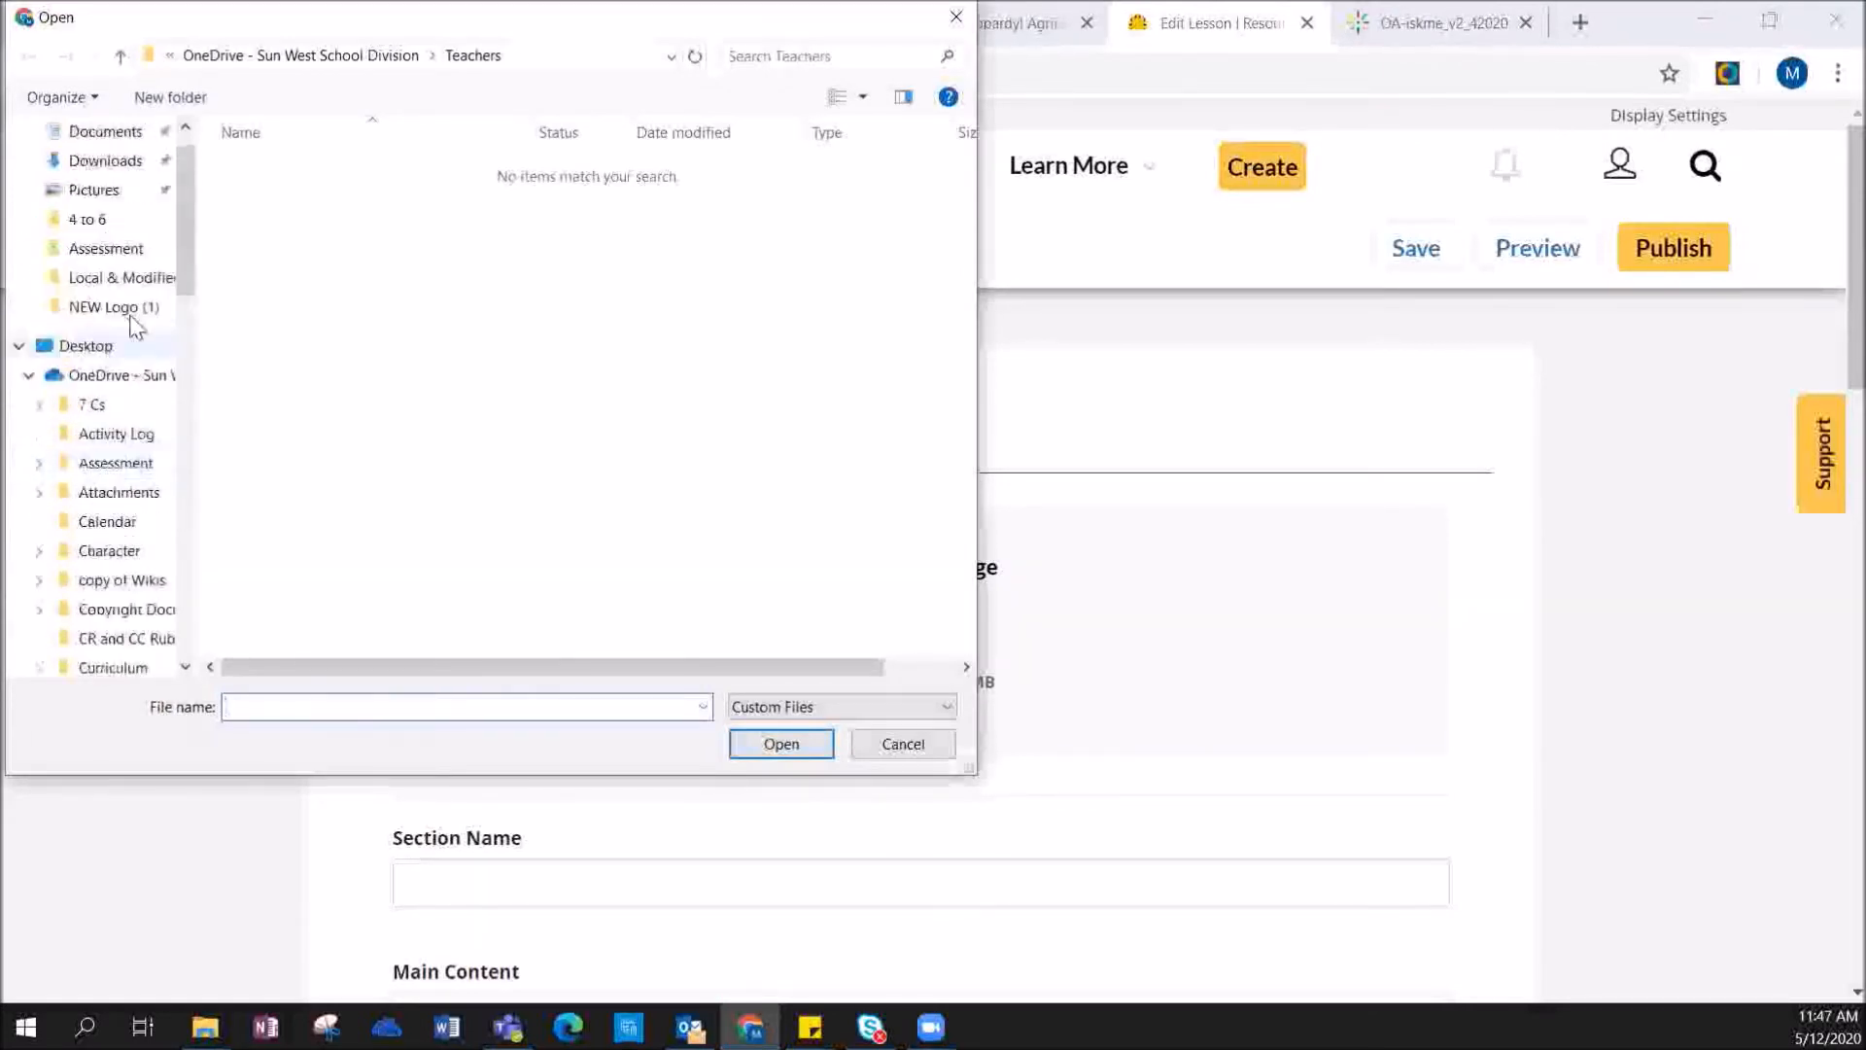
click(118, 231)
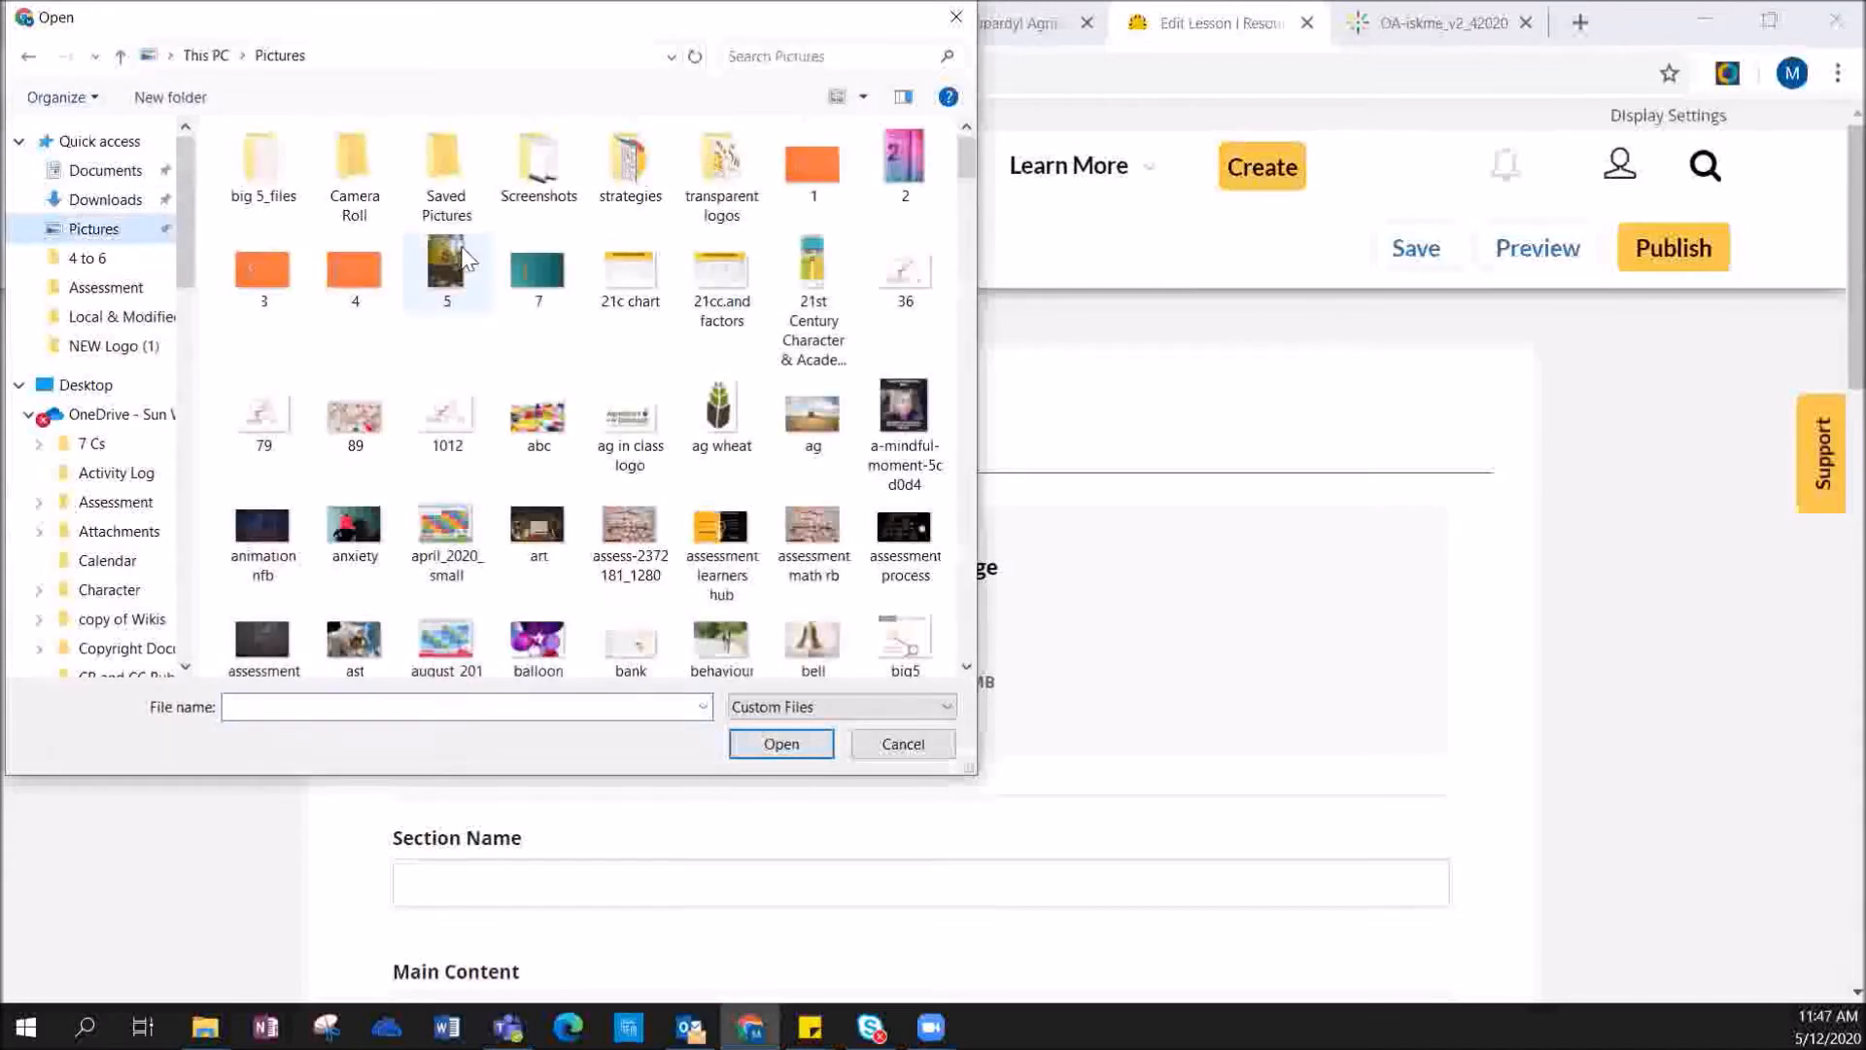
click(537, 416)
click(781, 743)
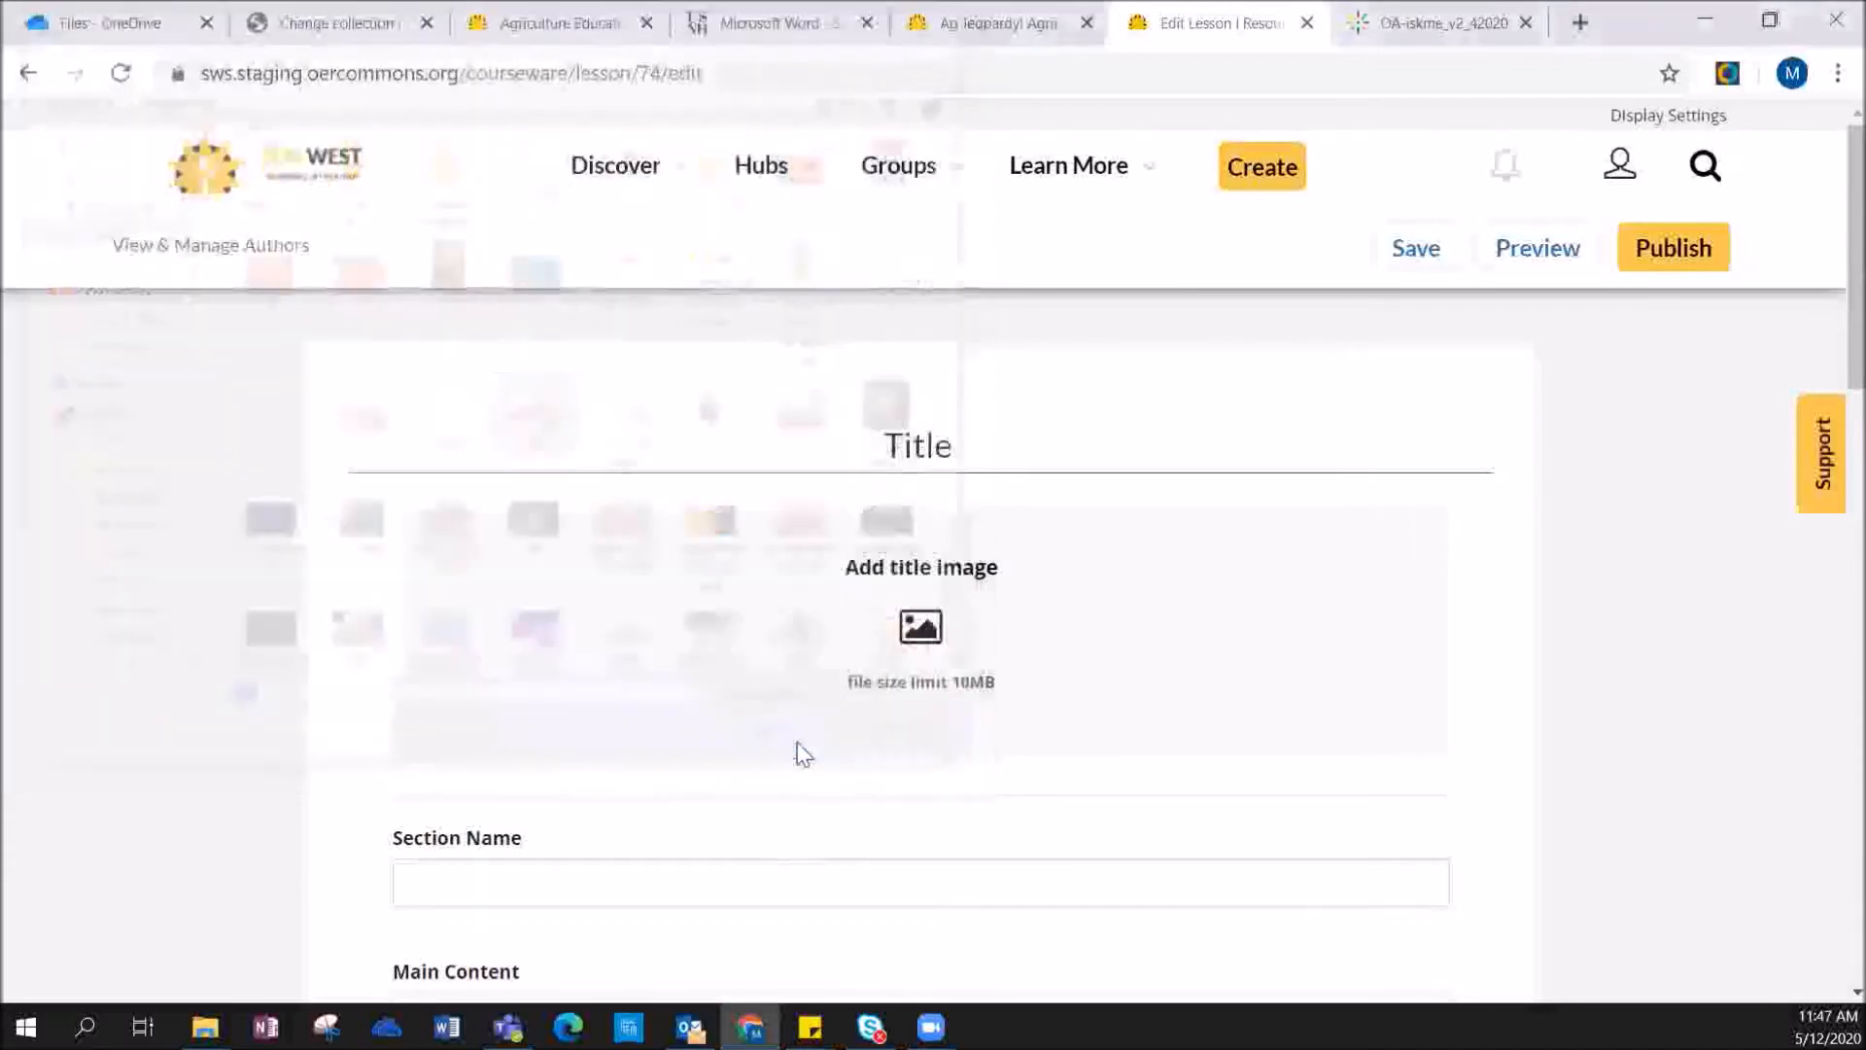
- Name the section "Test 1"
scroll(1452, 731, down, 1)
scroll(1452, 731, down, 2)
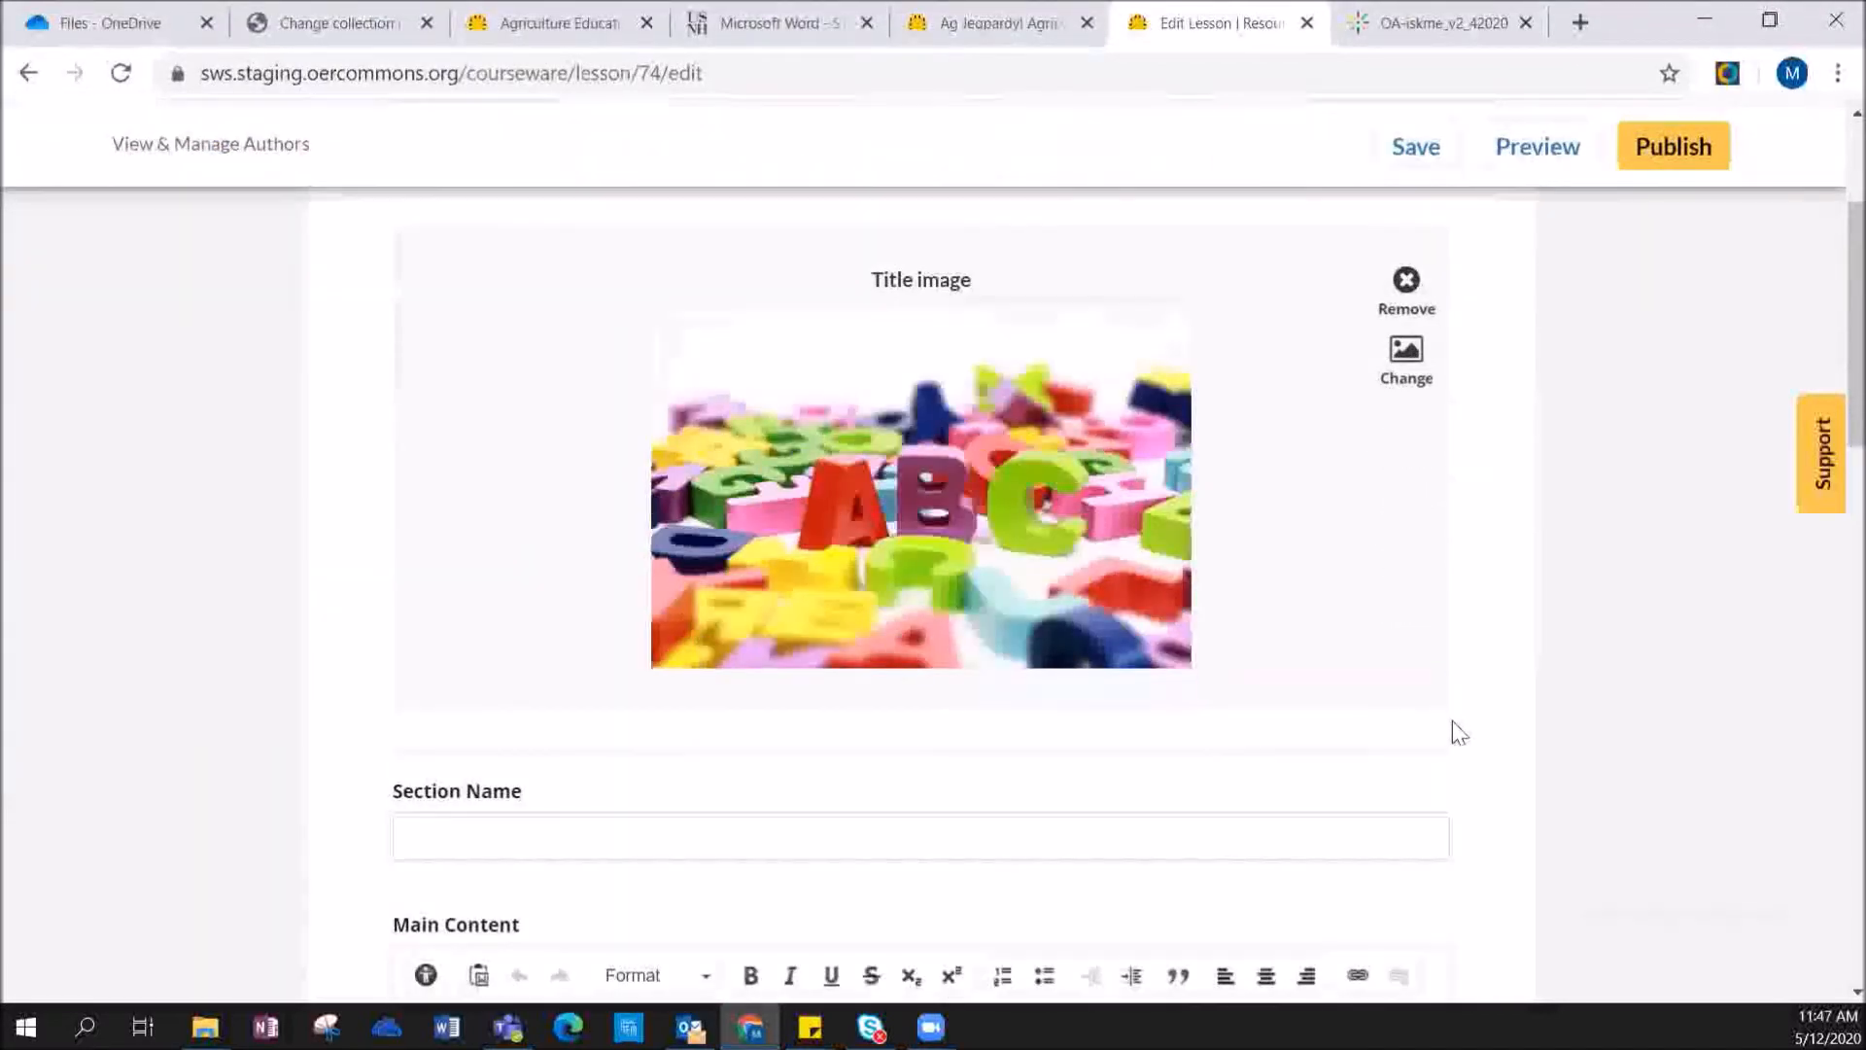
scroll(1450, 687, down, 3)
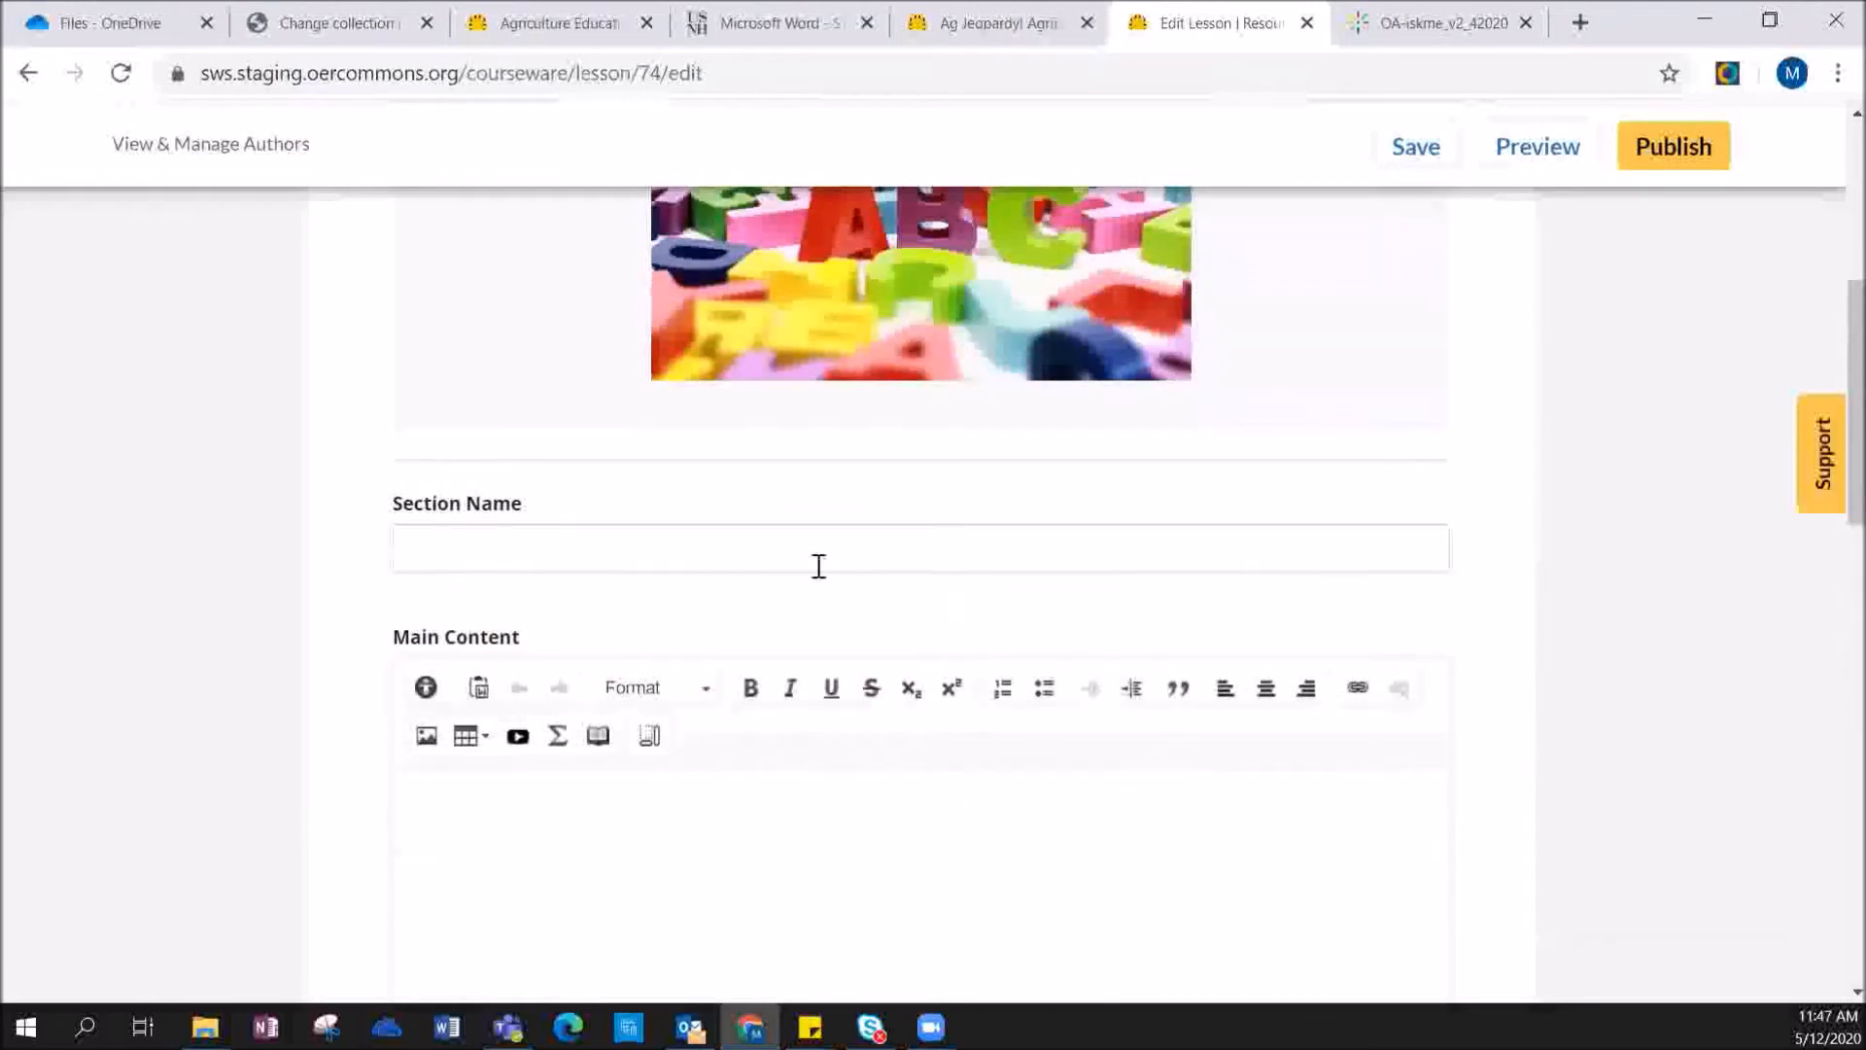
click(674, 548)
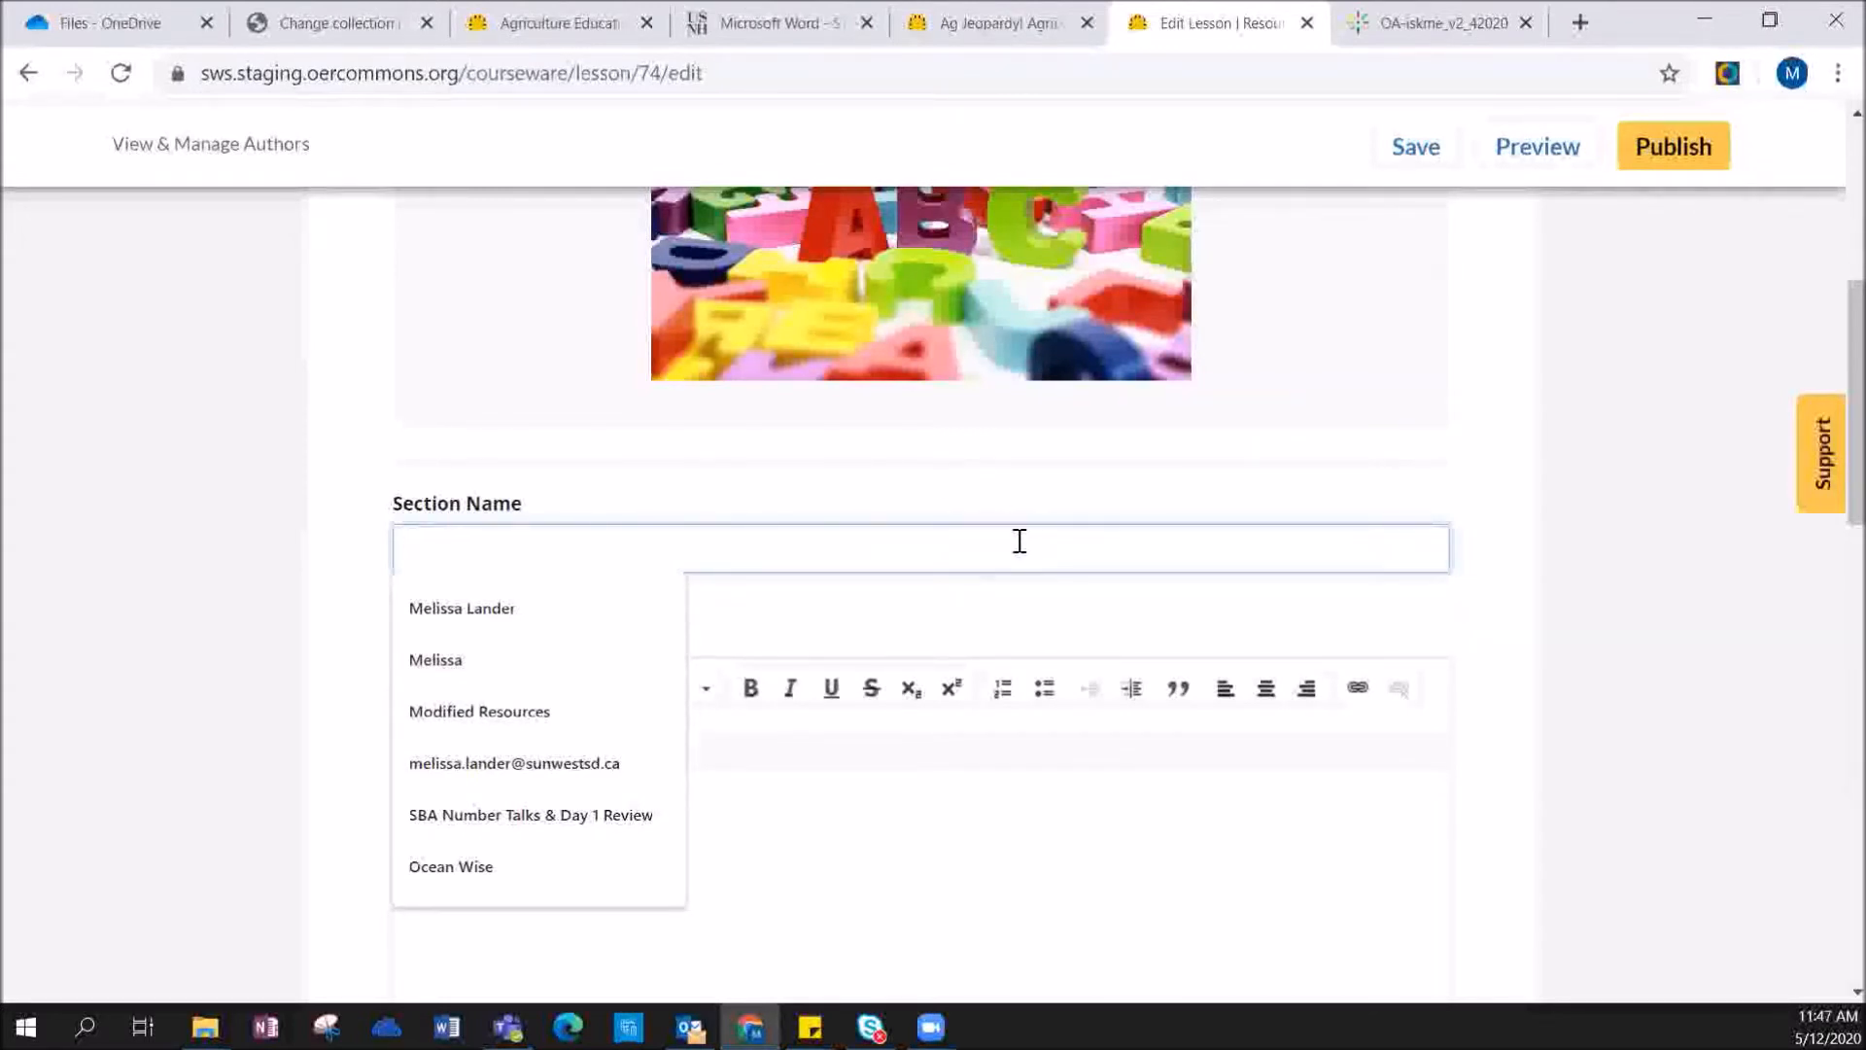
text(T)
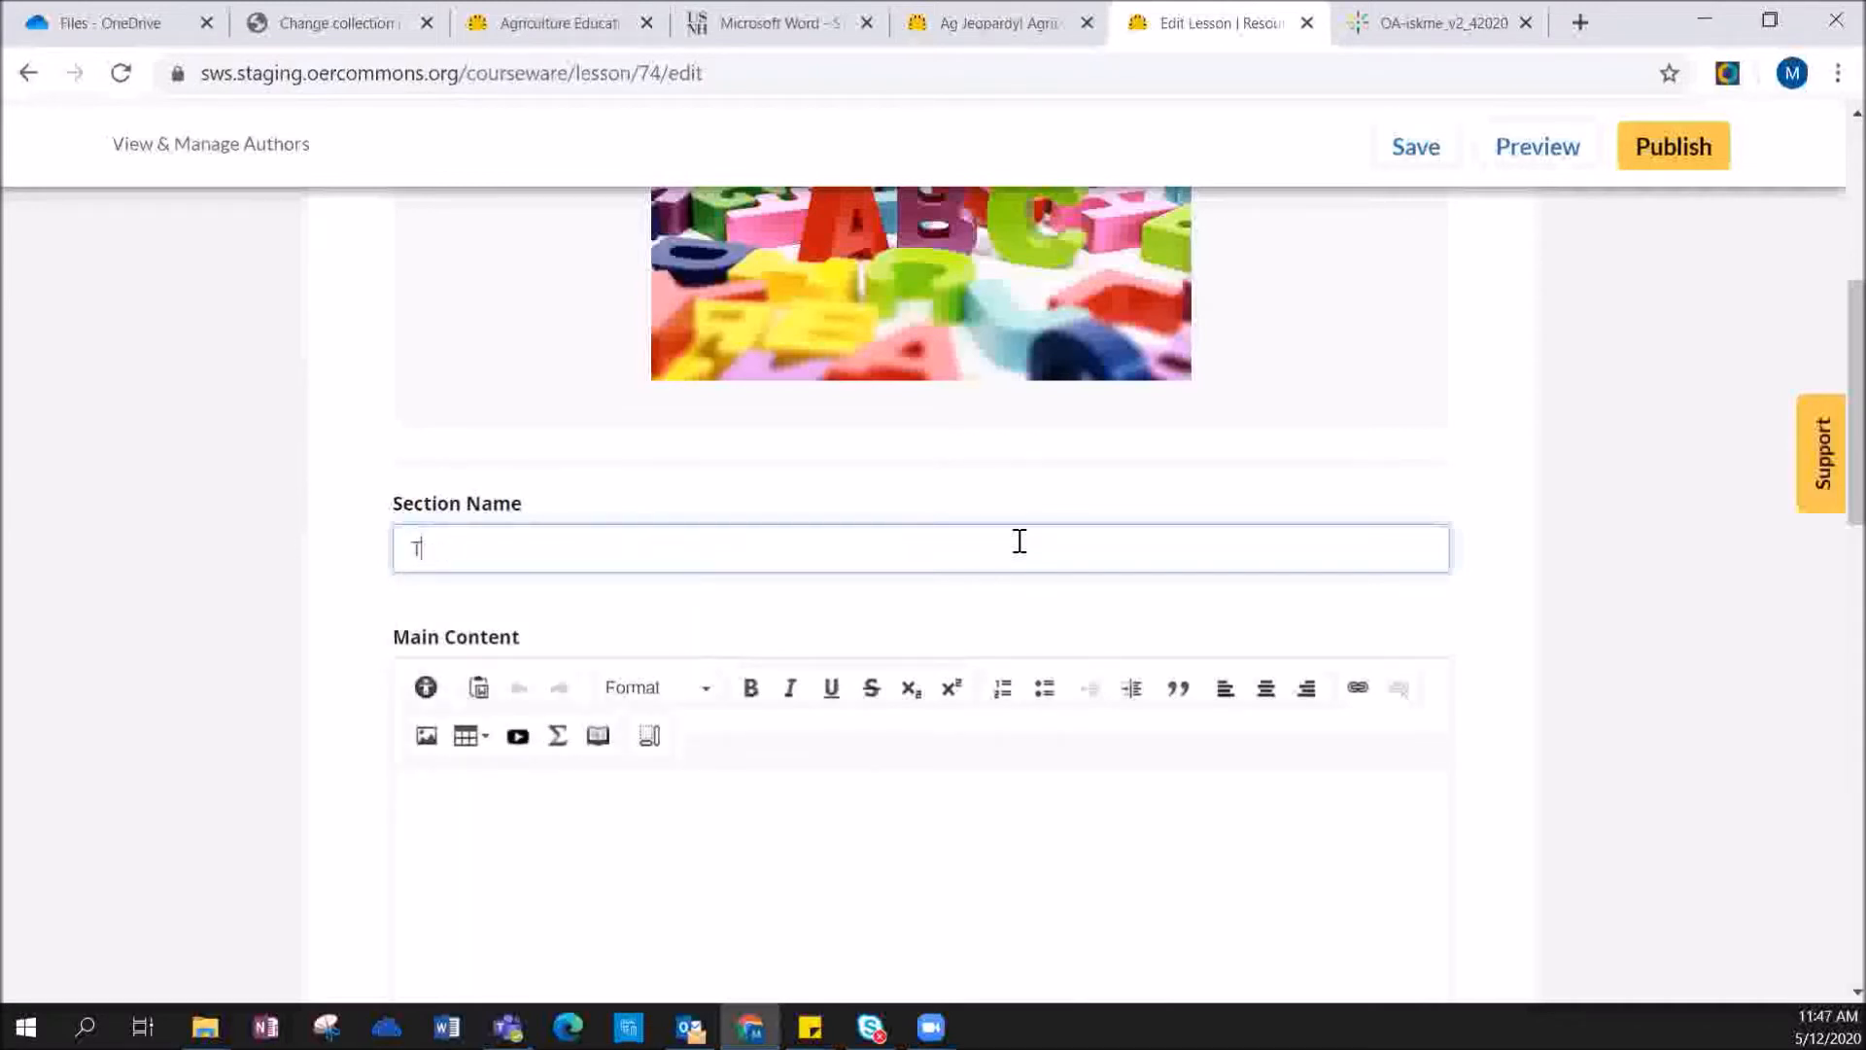
text(huisest 1)
- Write "This is where you add content." in the section's main content
scroll(1019, 534, down, 3)
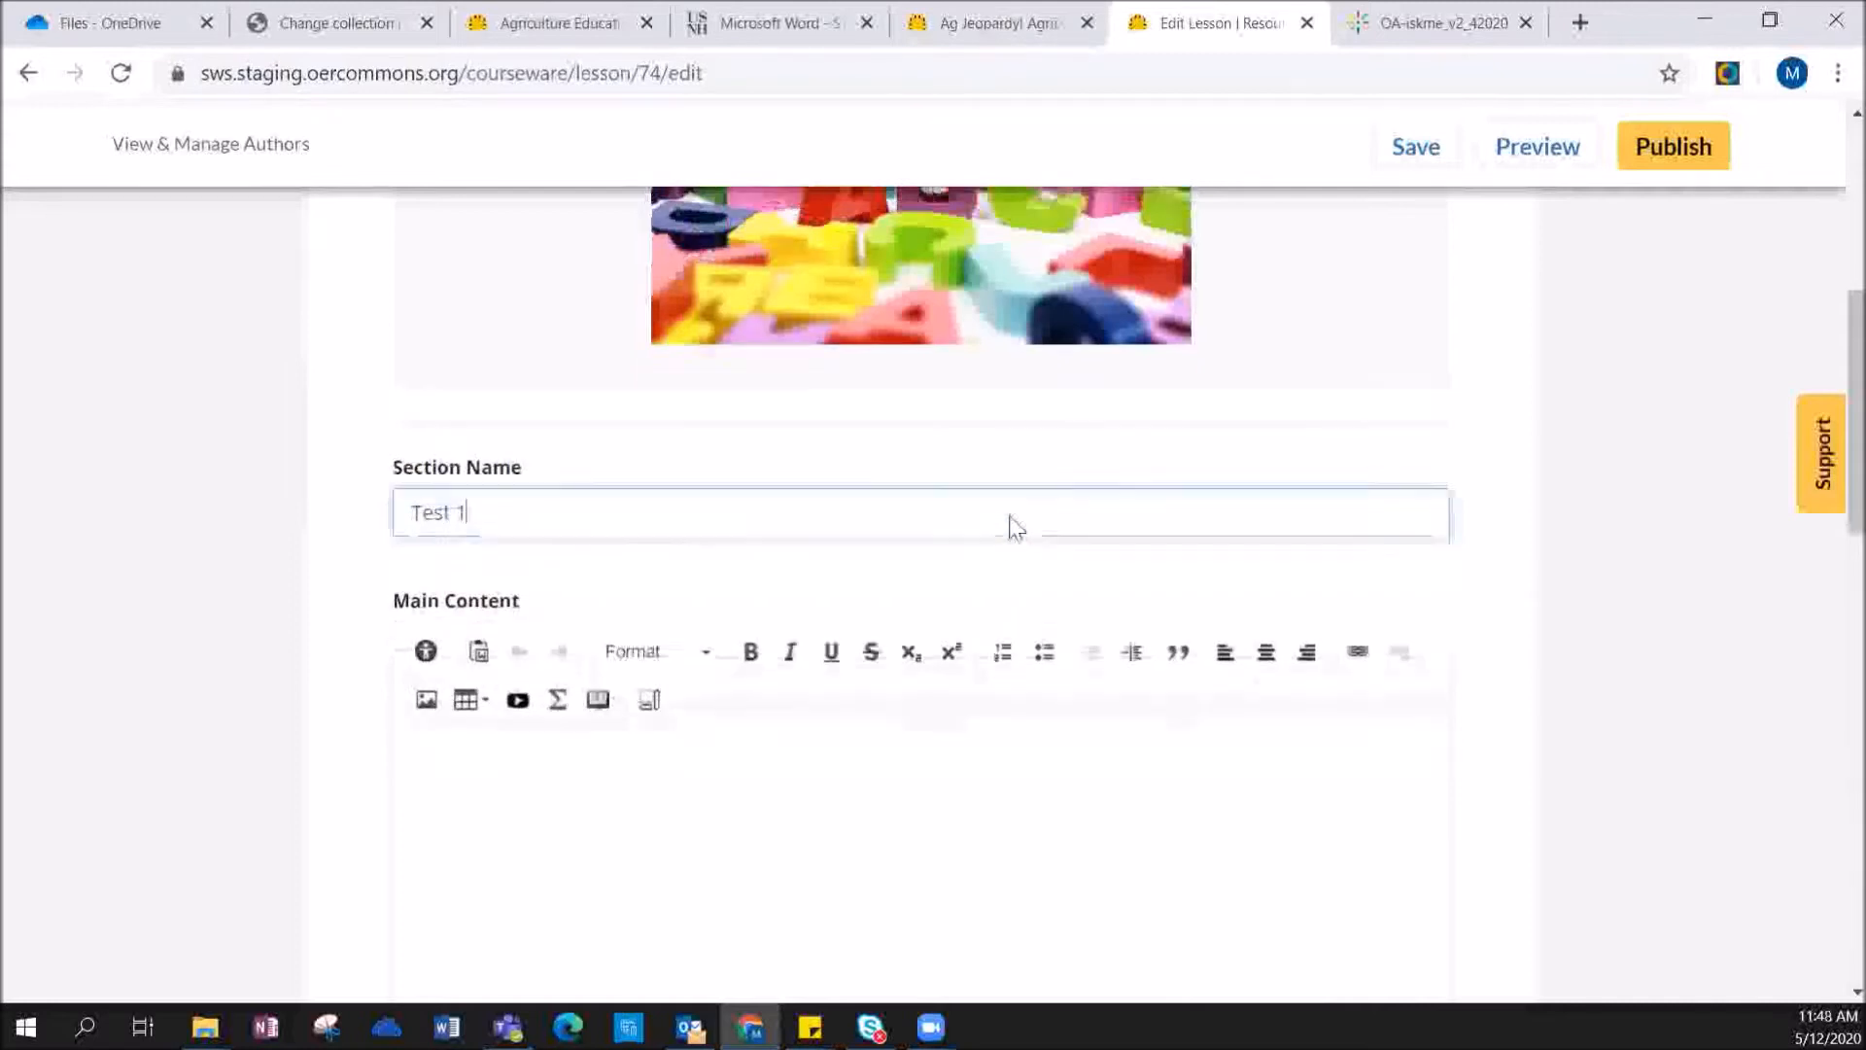
click(987, 632)
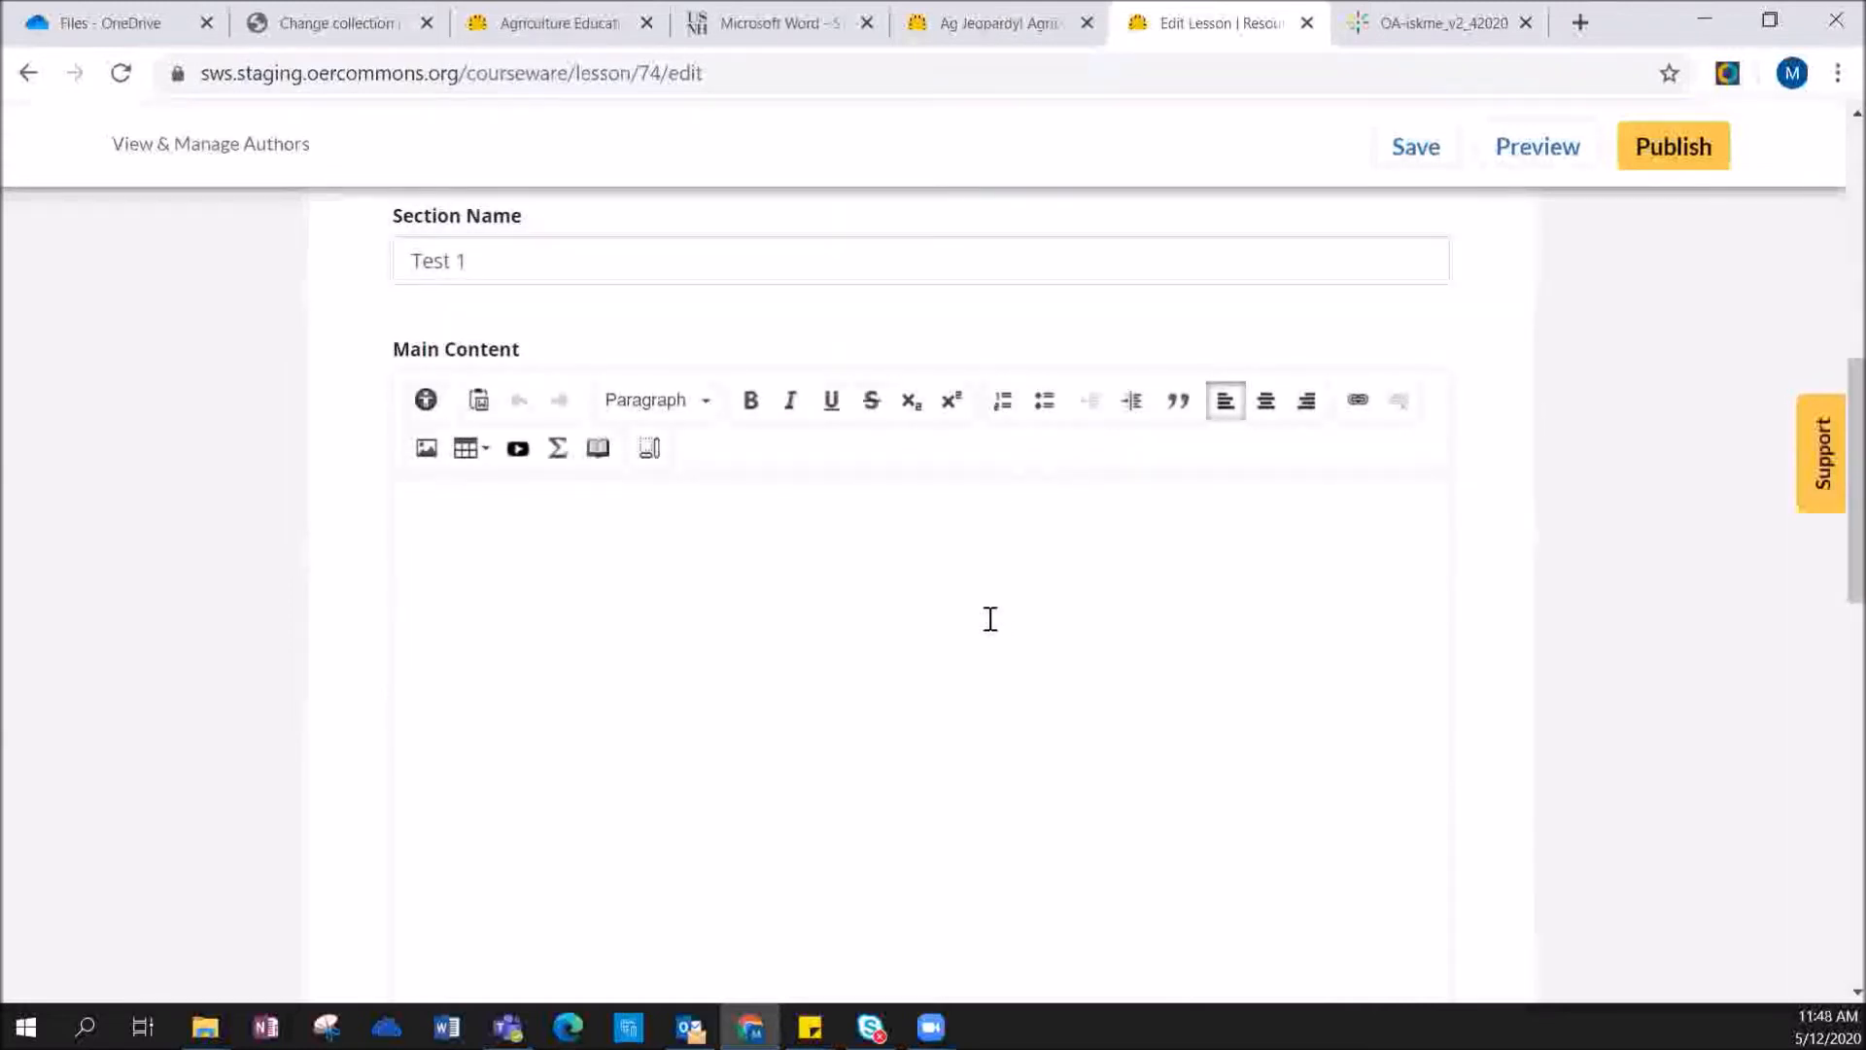
text(This is where you add con)
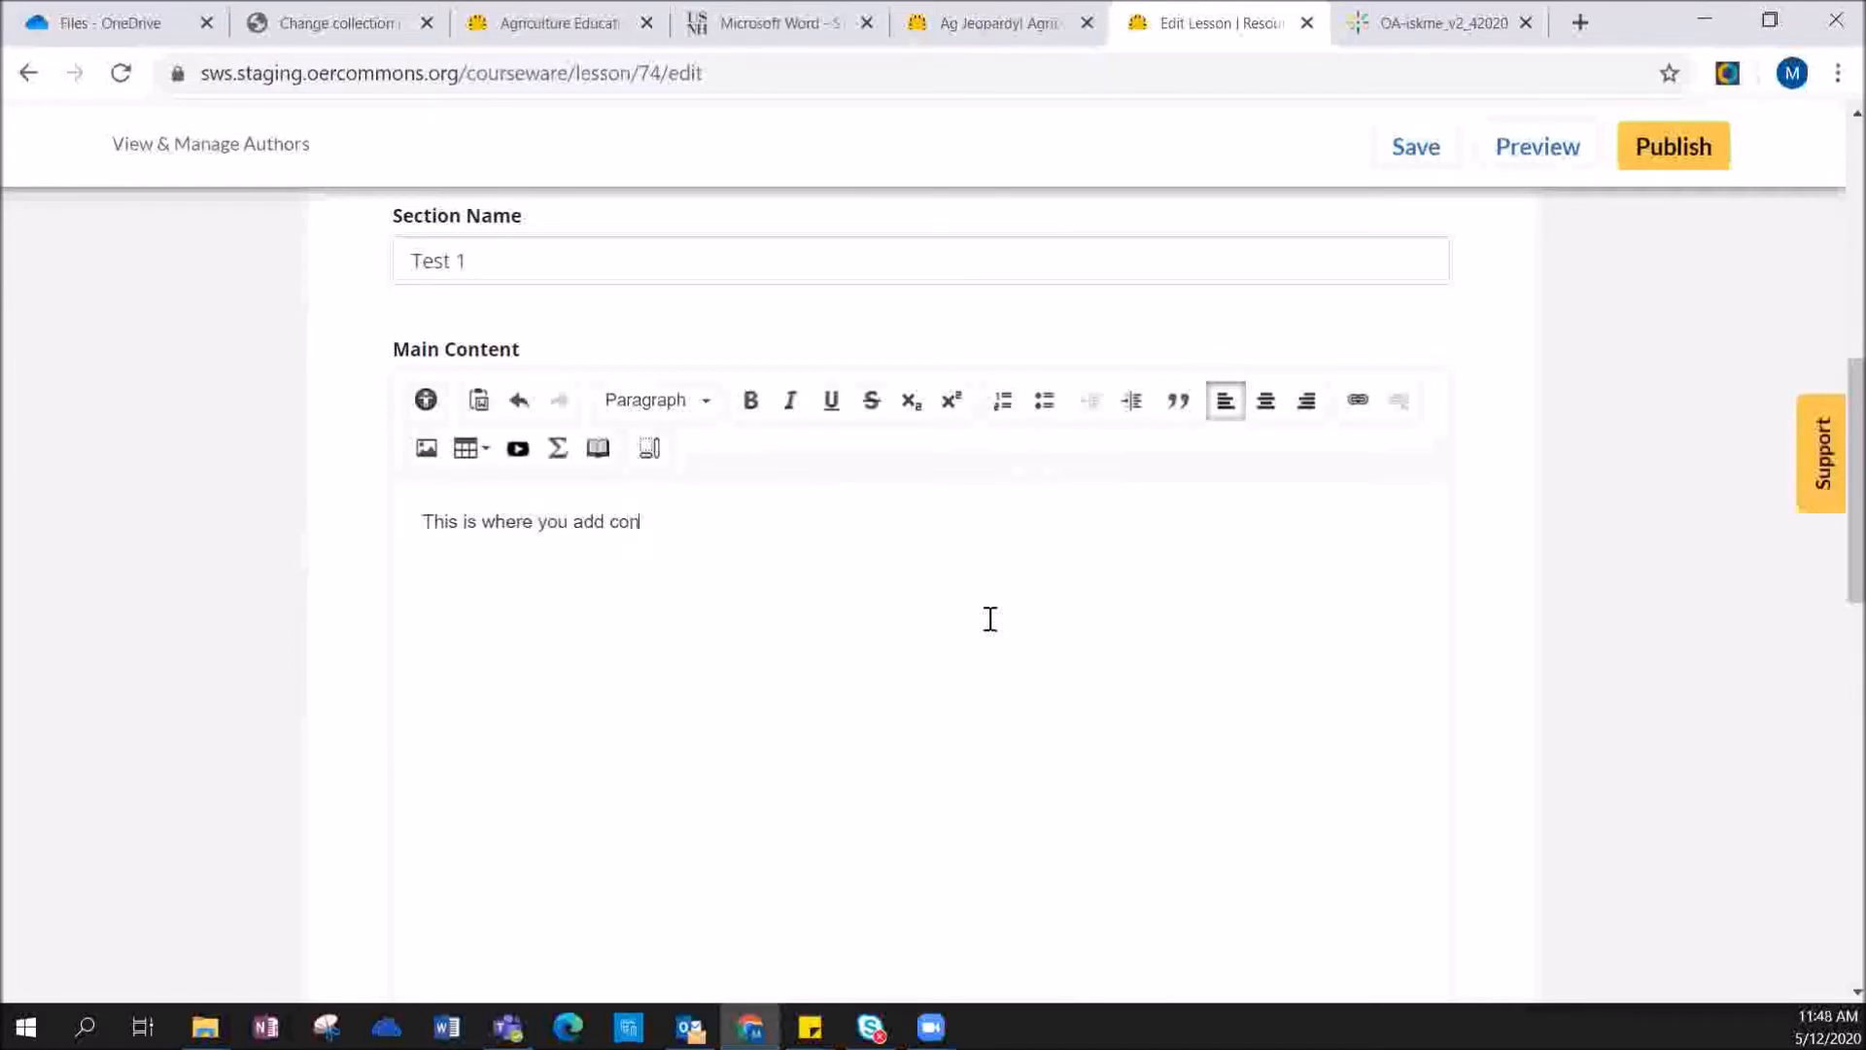
text(tet)
scroll(995, 704, down, 1)
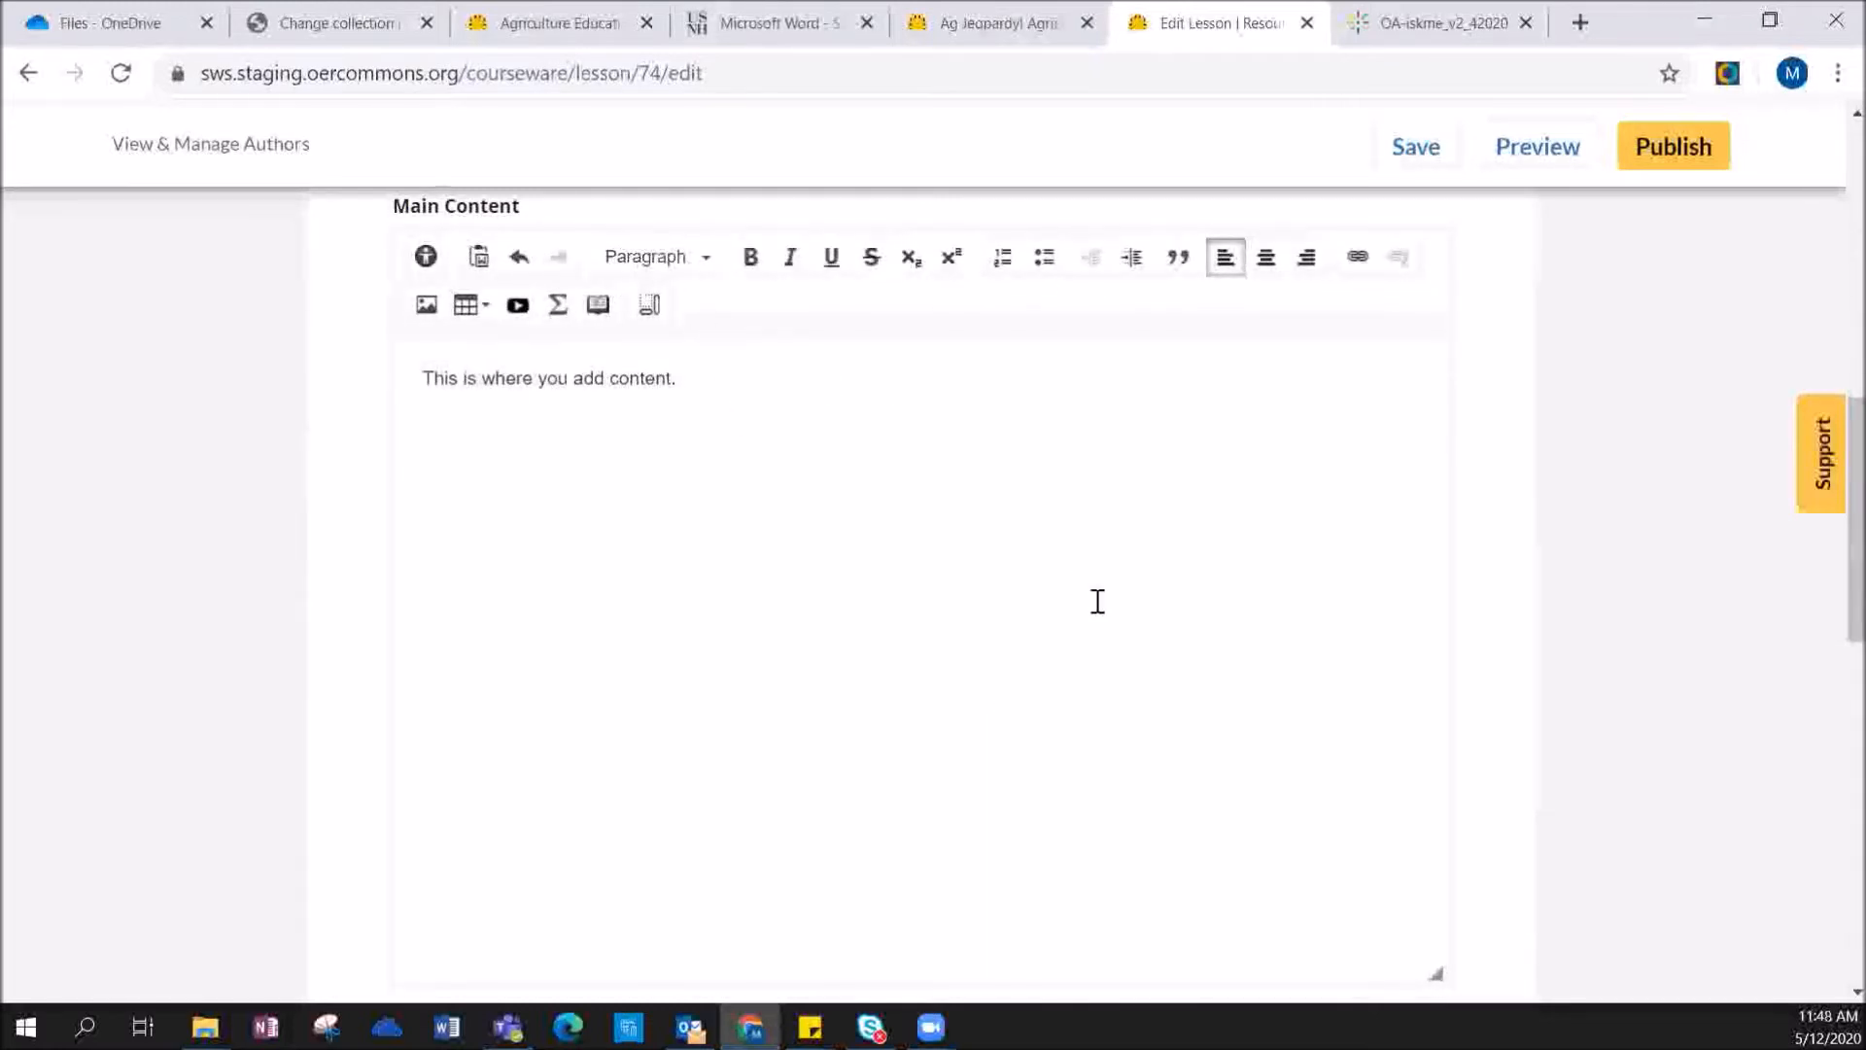
scroll(1095, 599, up, 1)
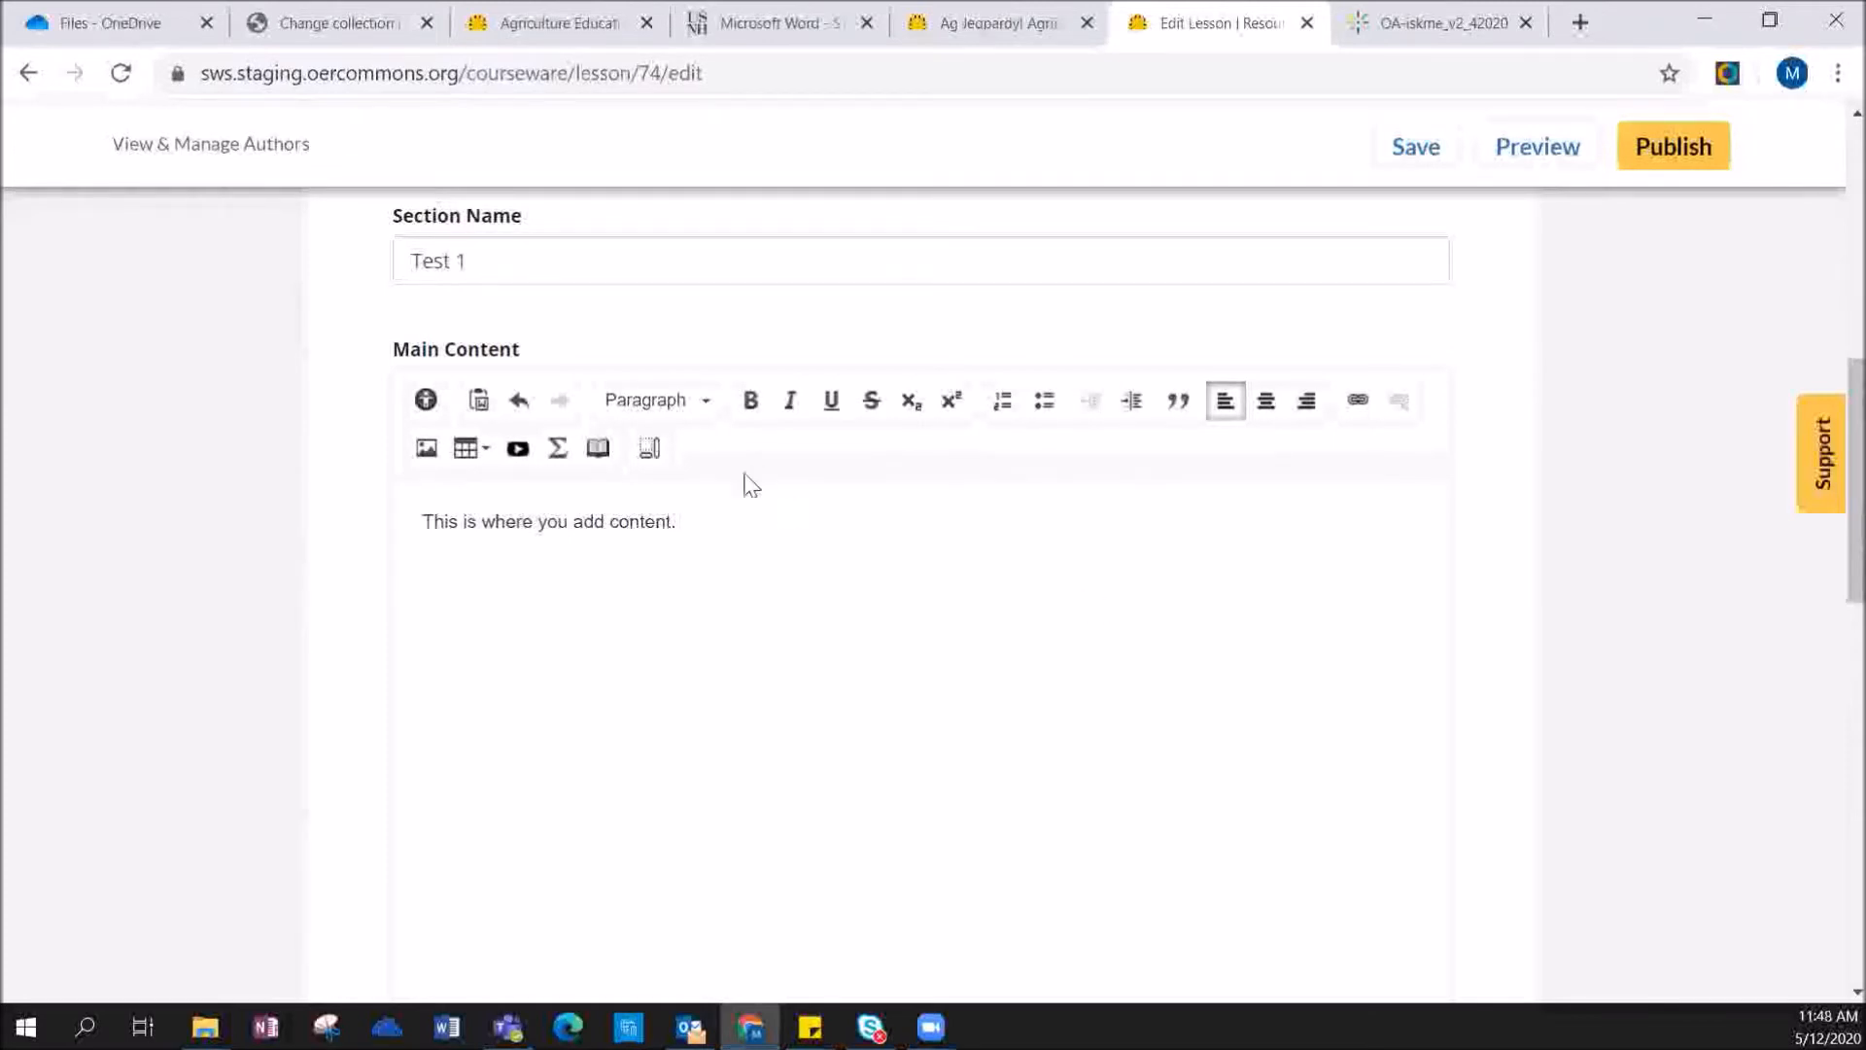
click(709, 401)
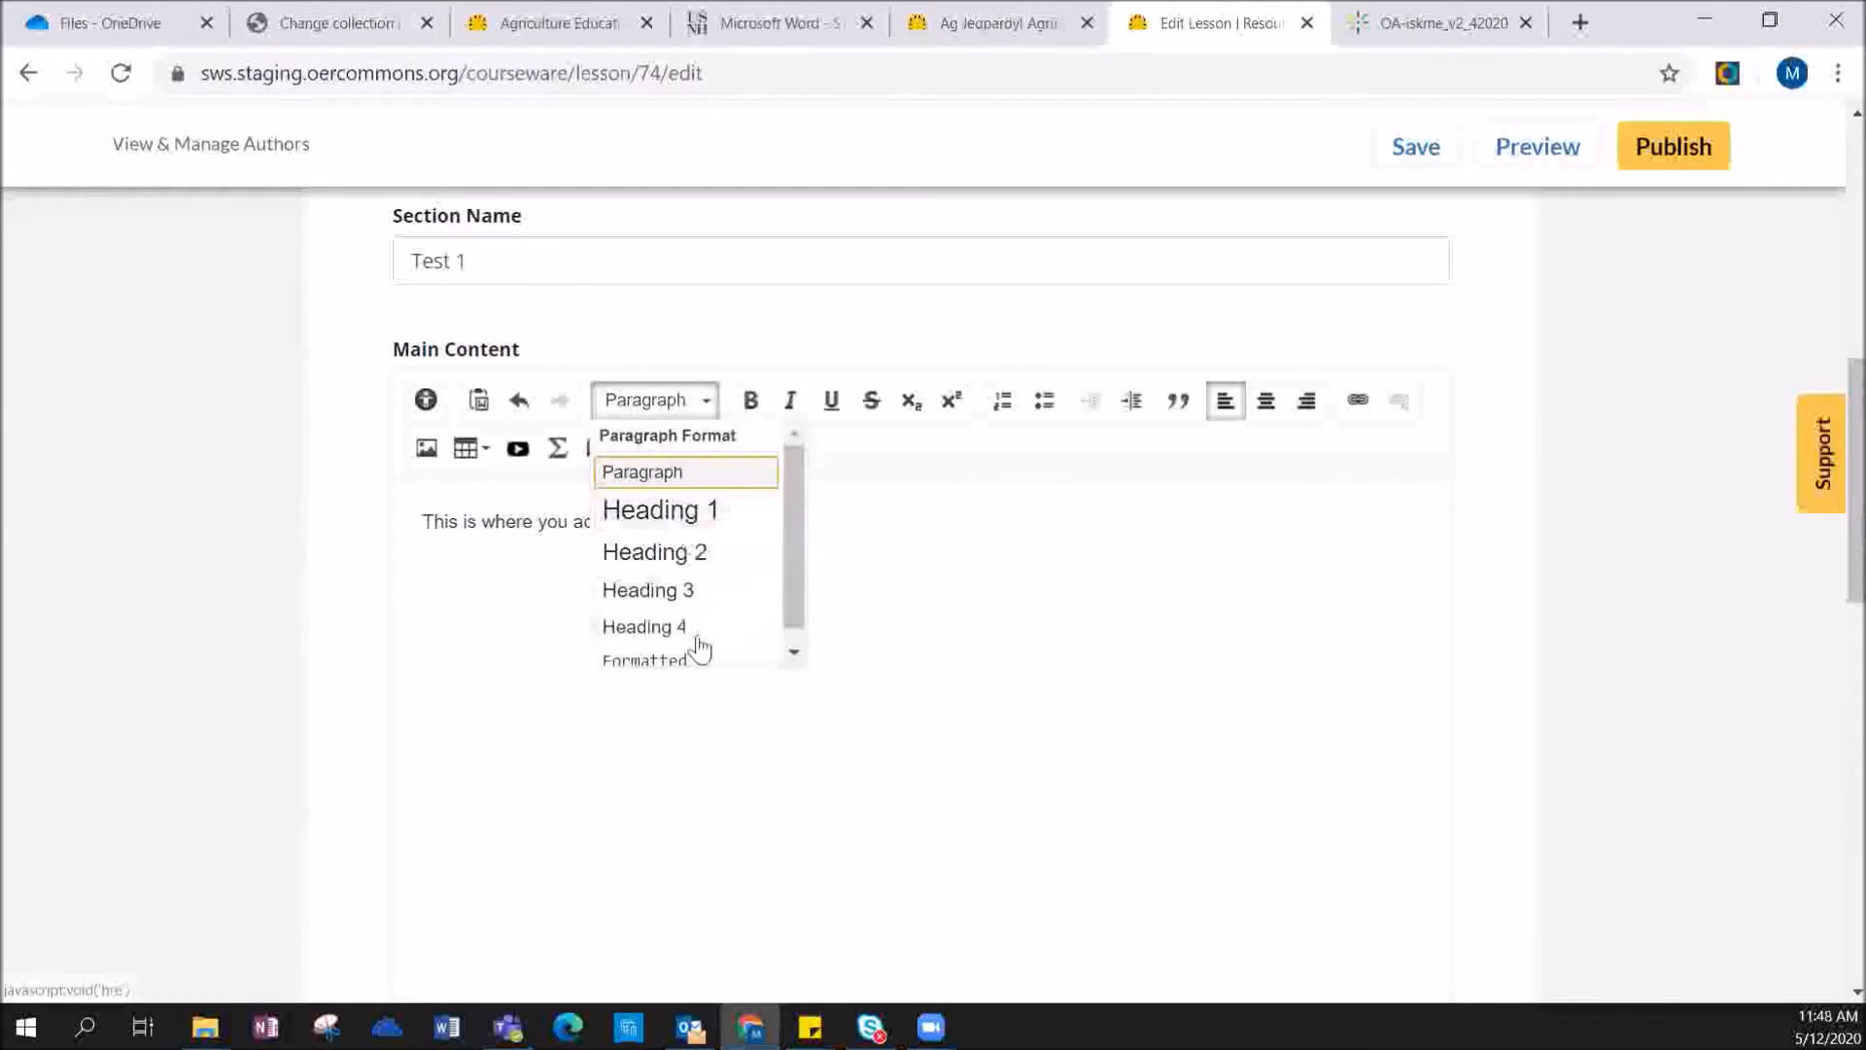
click(554, 528)
drag(547, 525, 448, 522)
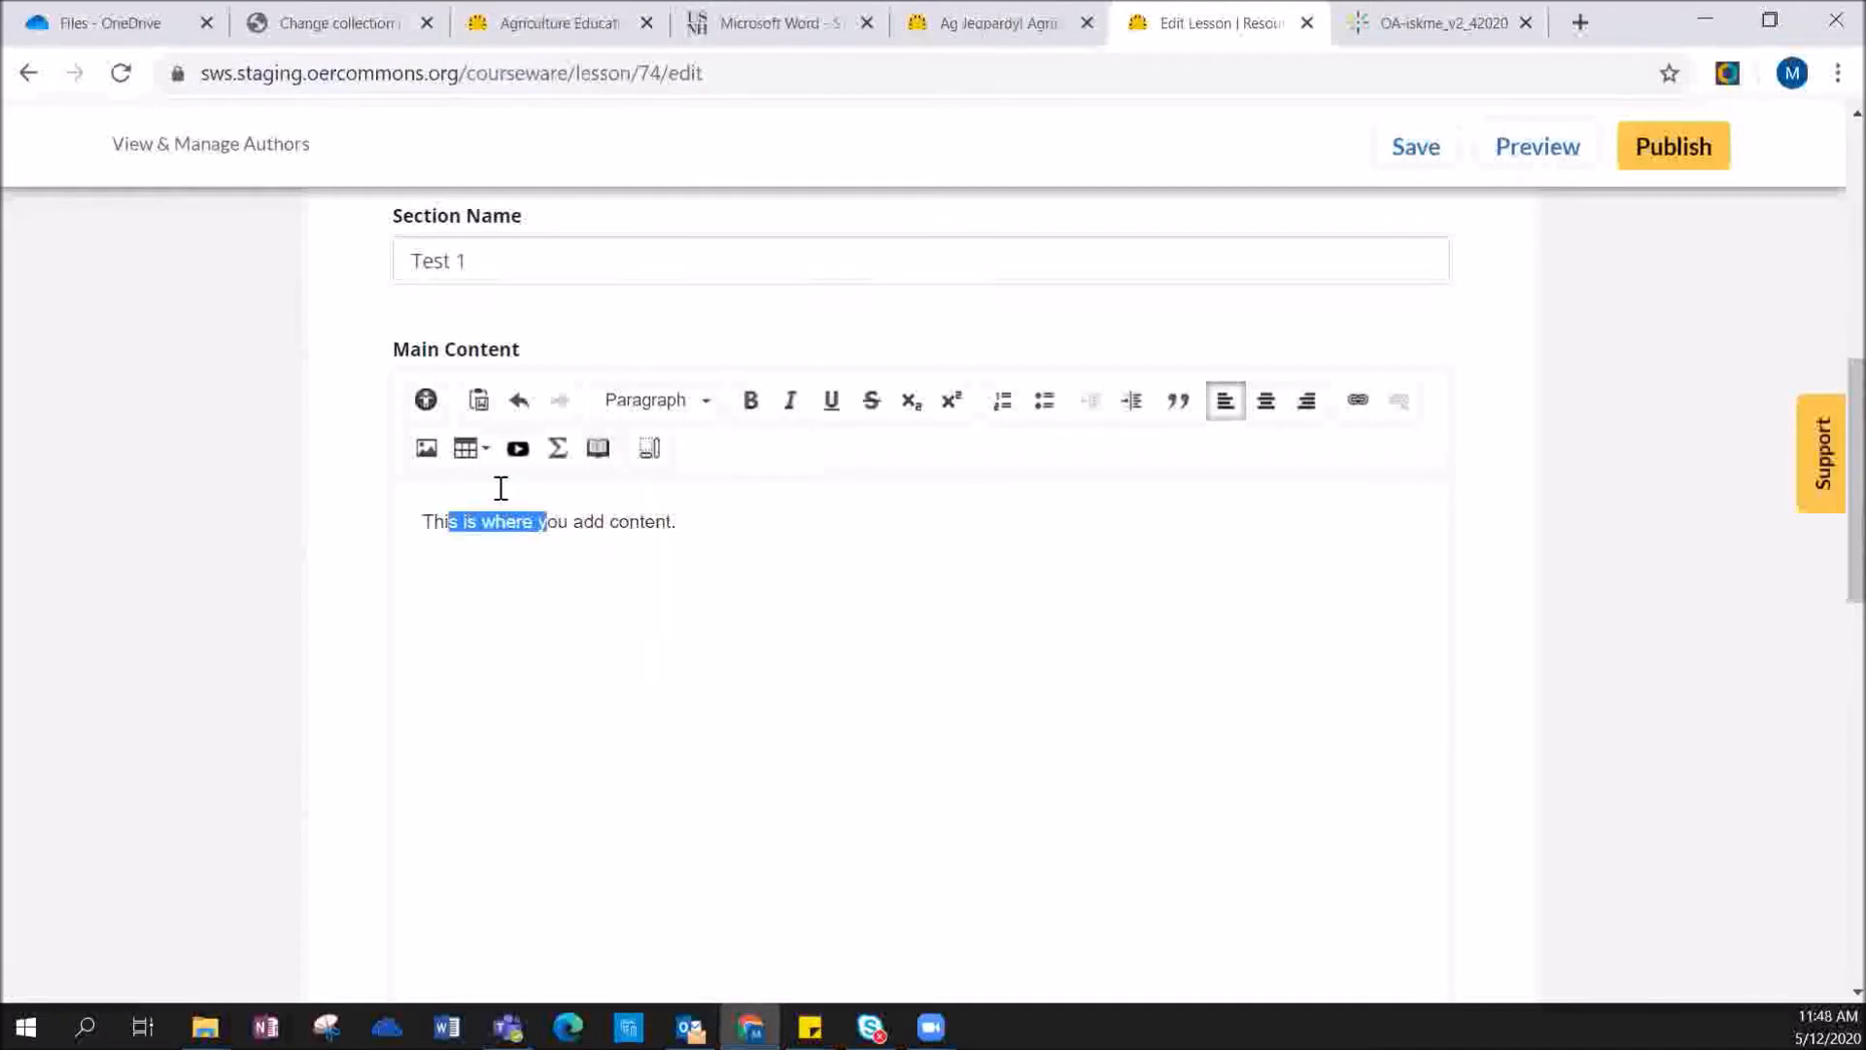
click(711, 401)
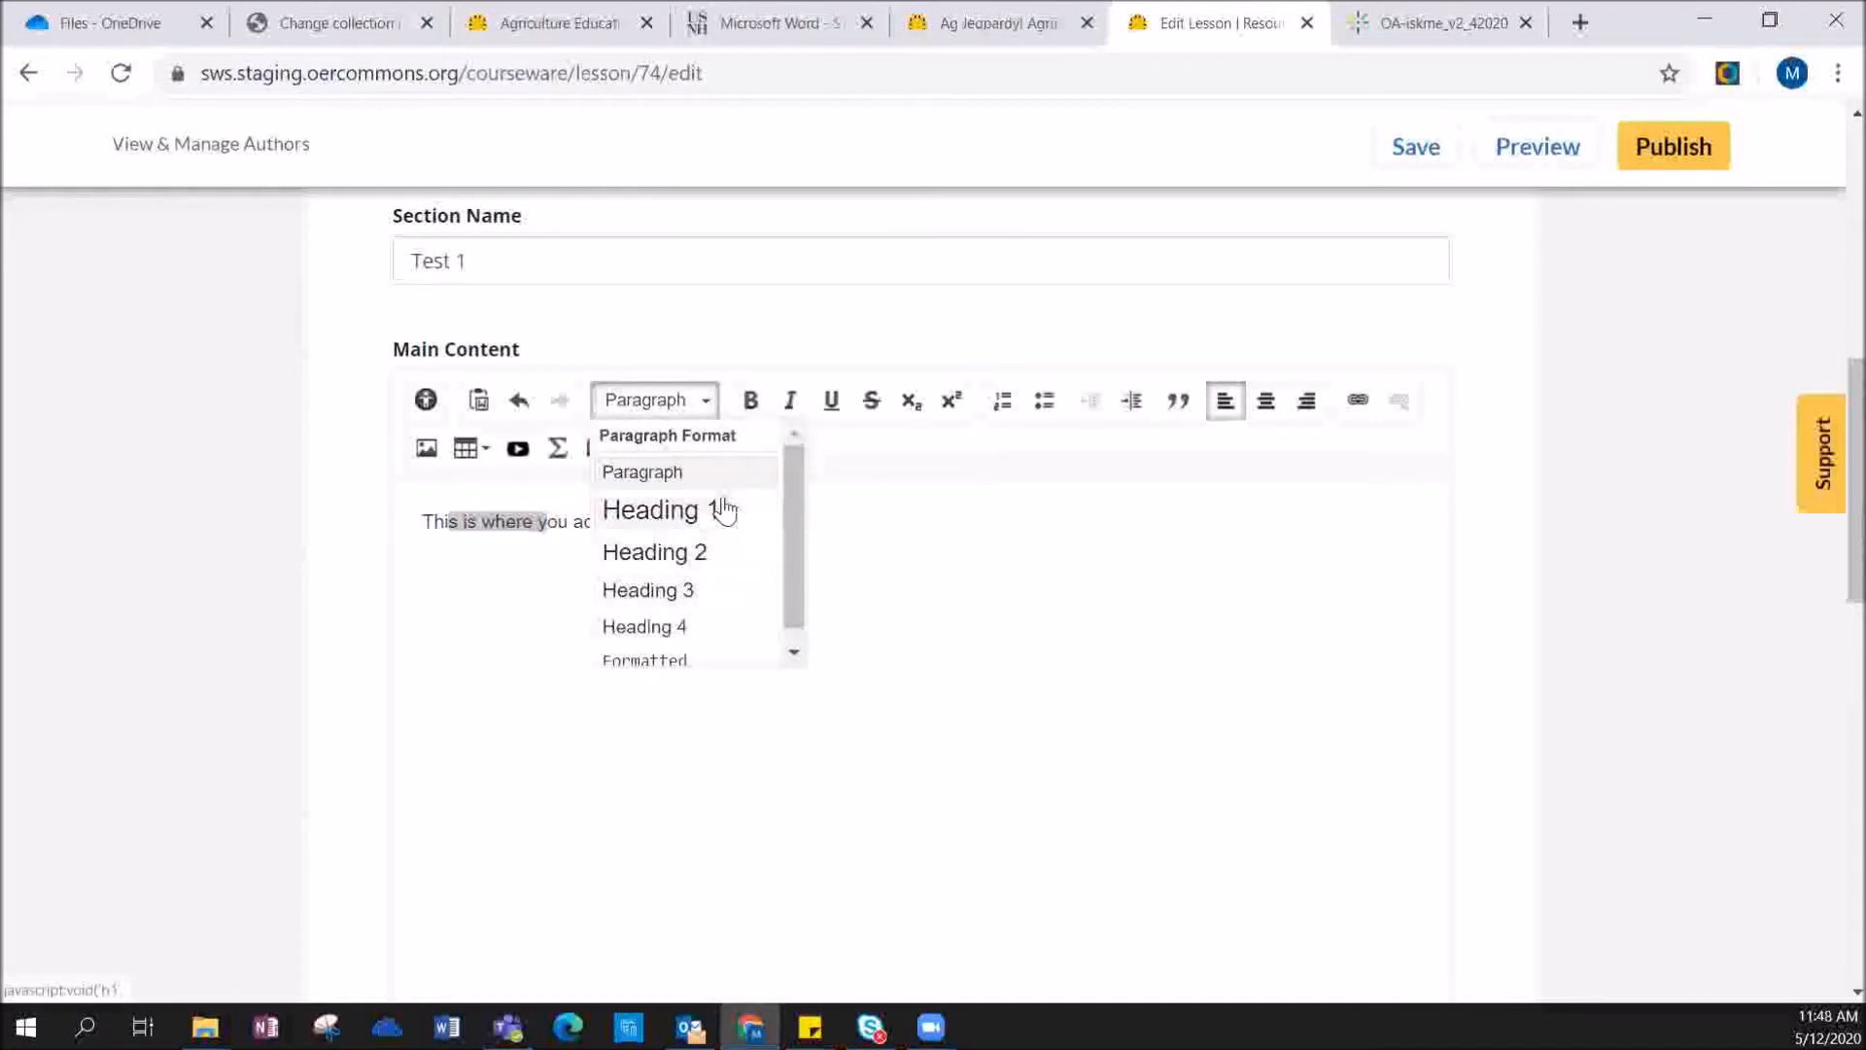
- Insert a link after the content sentence with display text "This is a tutorial", using the copied URL of the OA-iskme_v2_42020 video page
click(1006, 513)
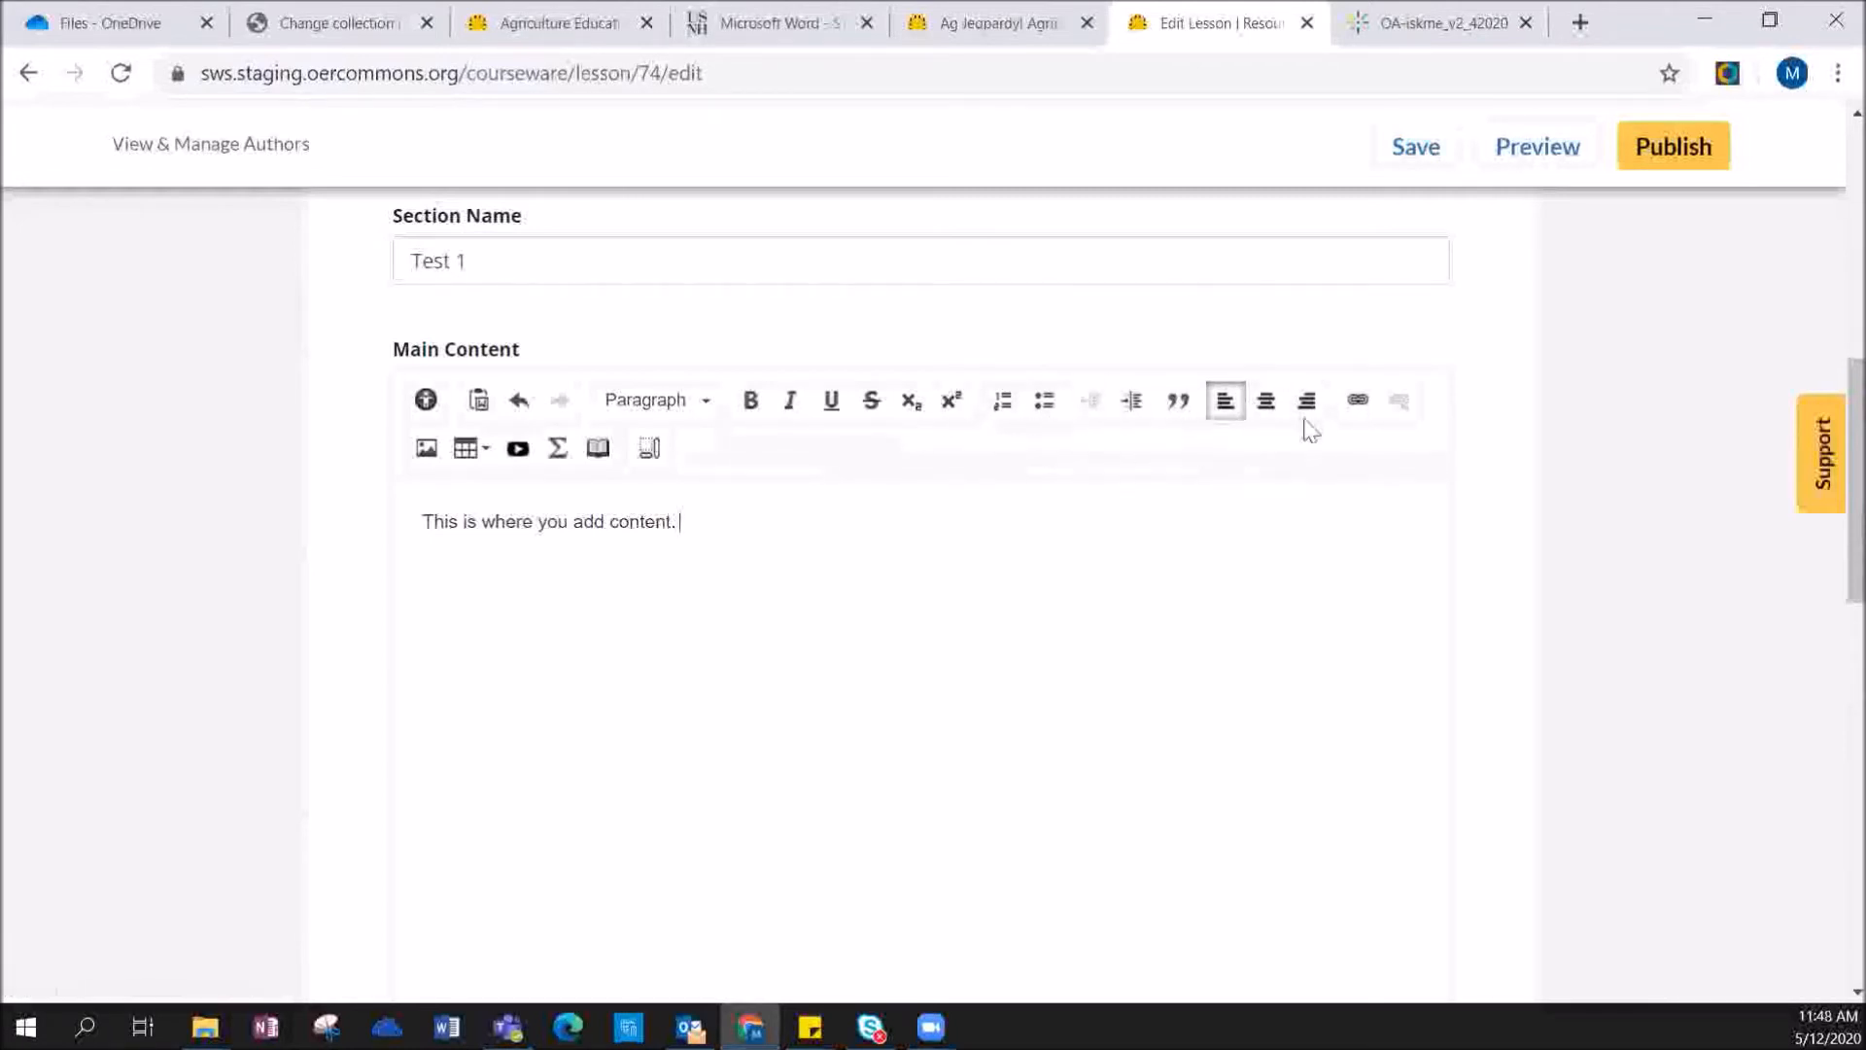
click(1359, 401)
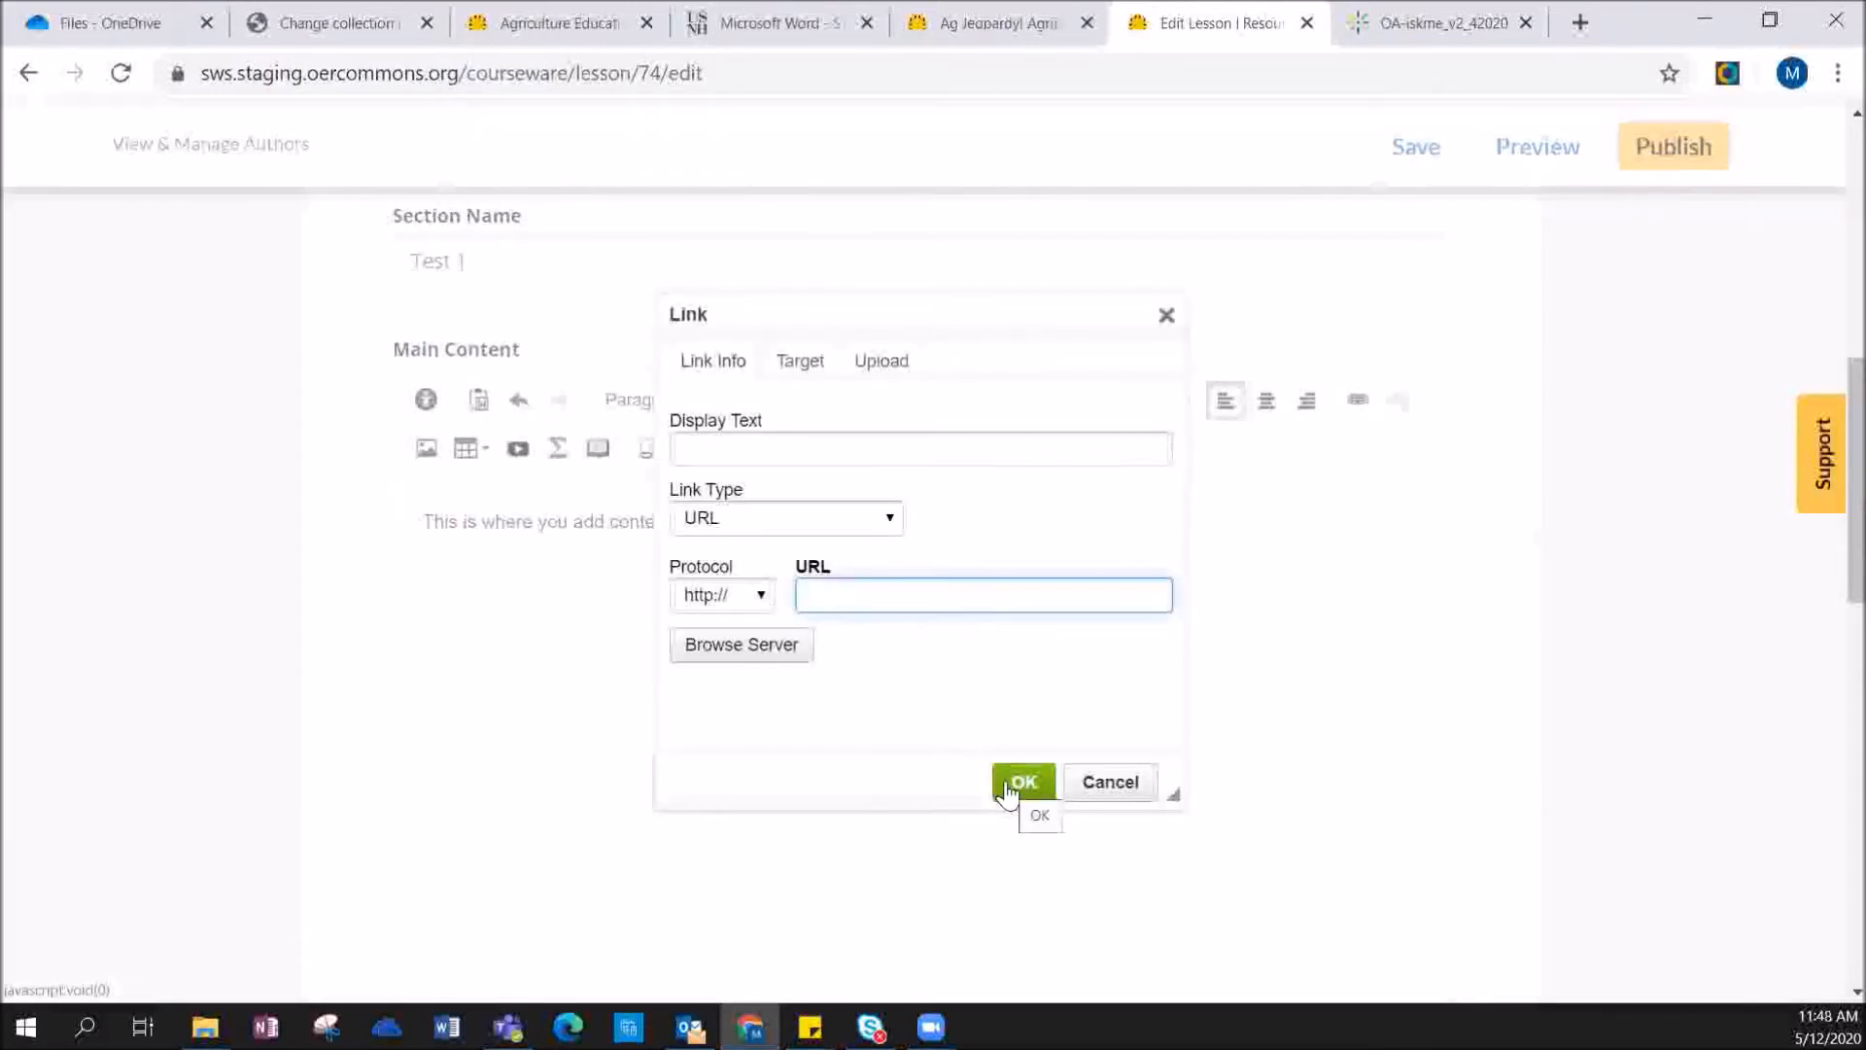
click(738, 450)
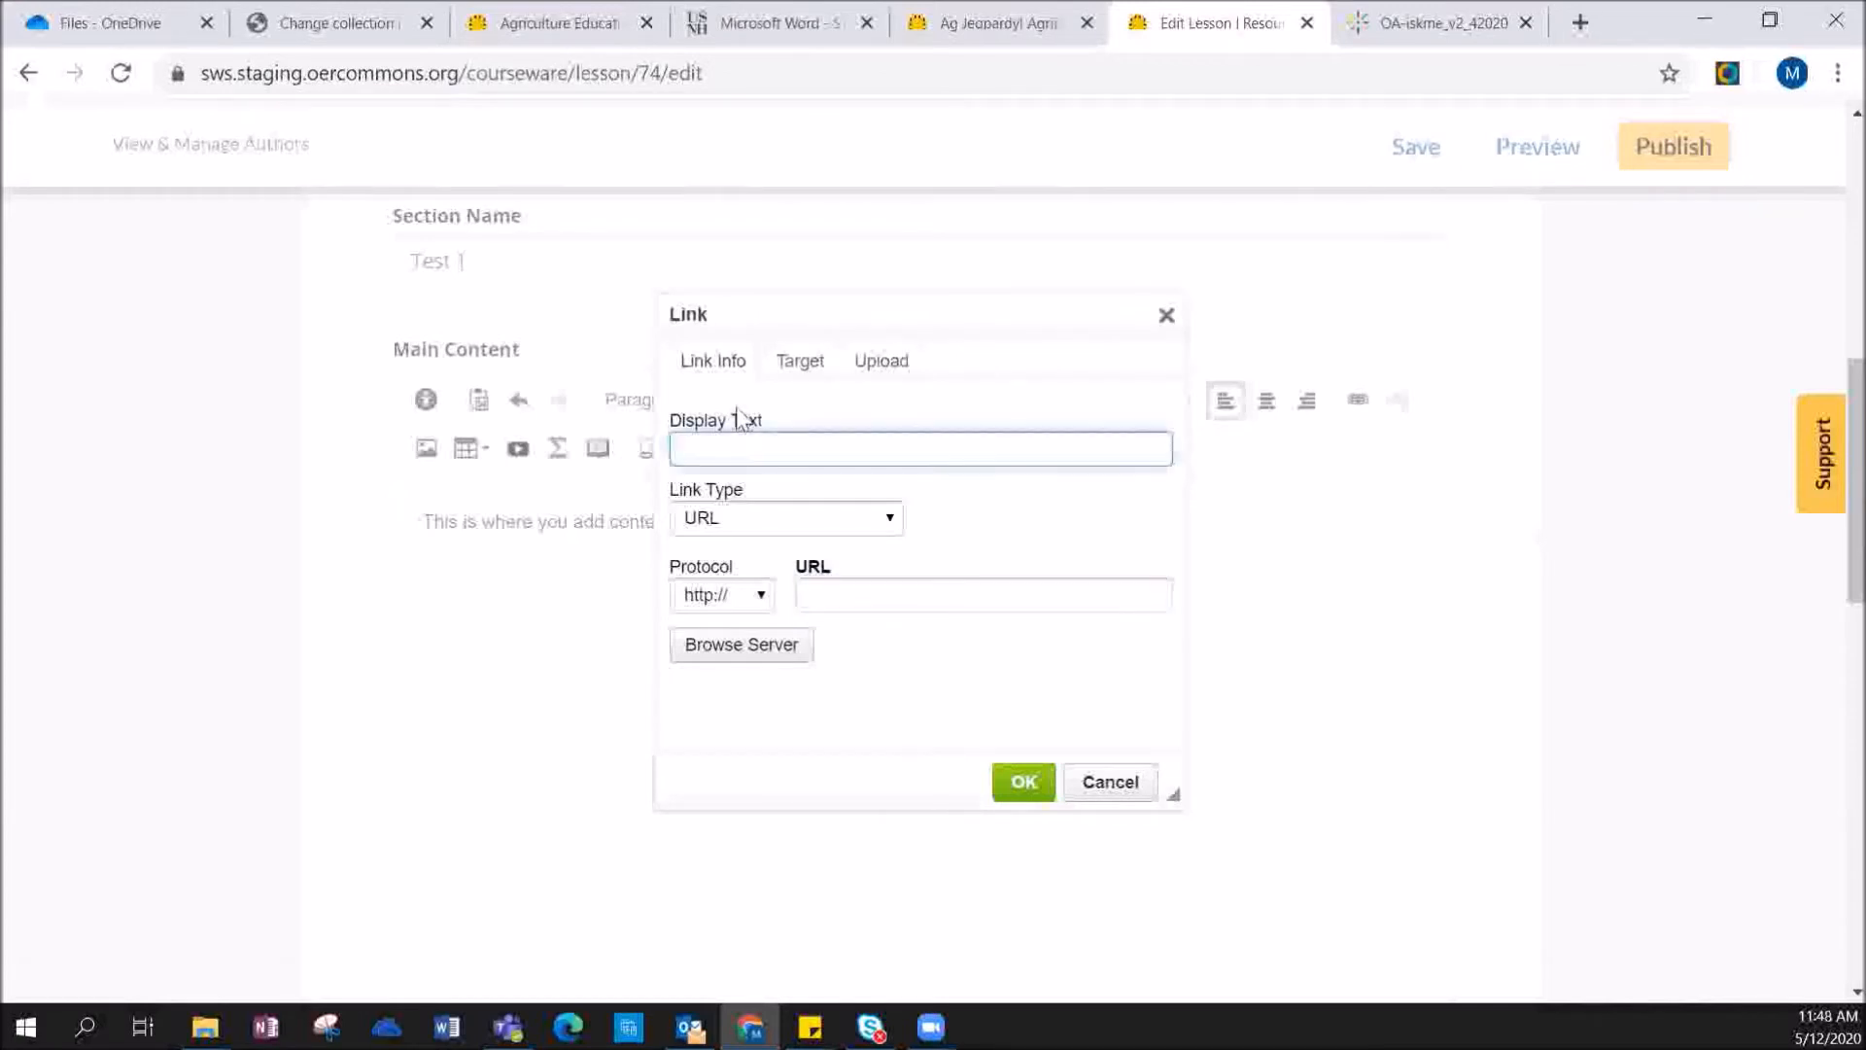
text(This is a tutorial)
click(1462, 24)
right_click(499, 73)
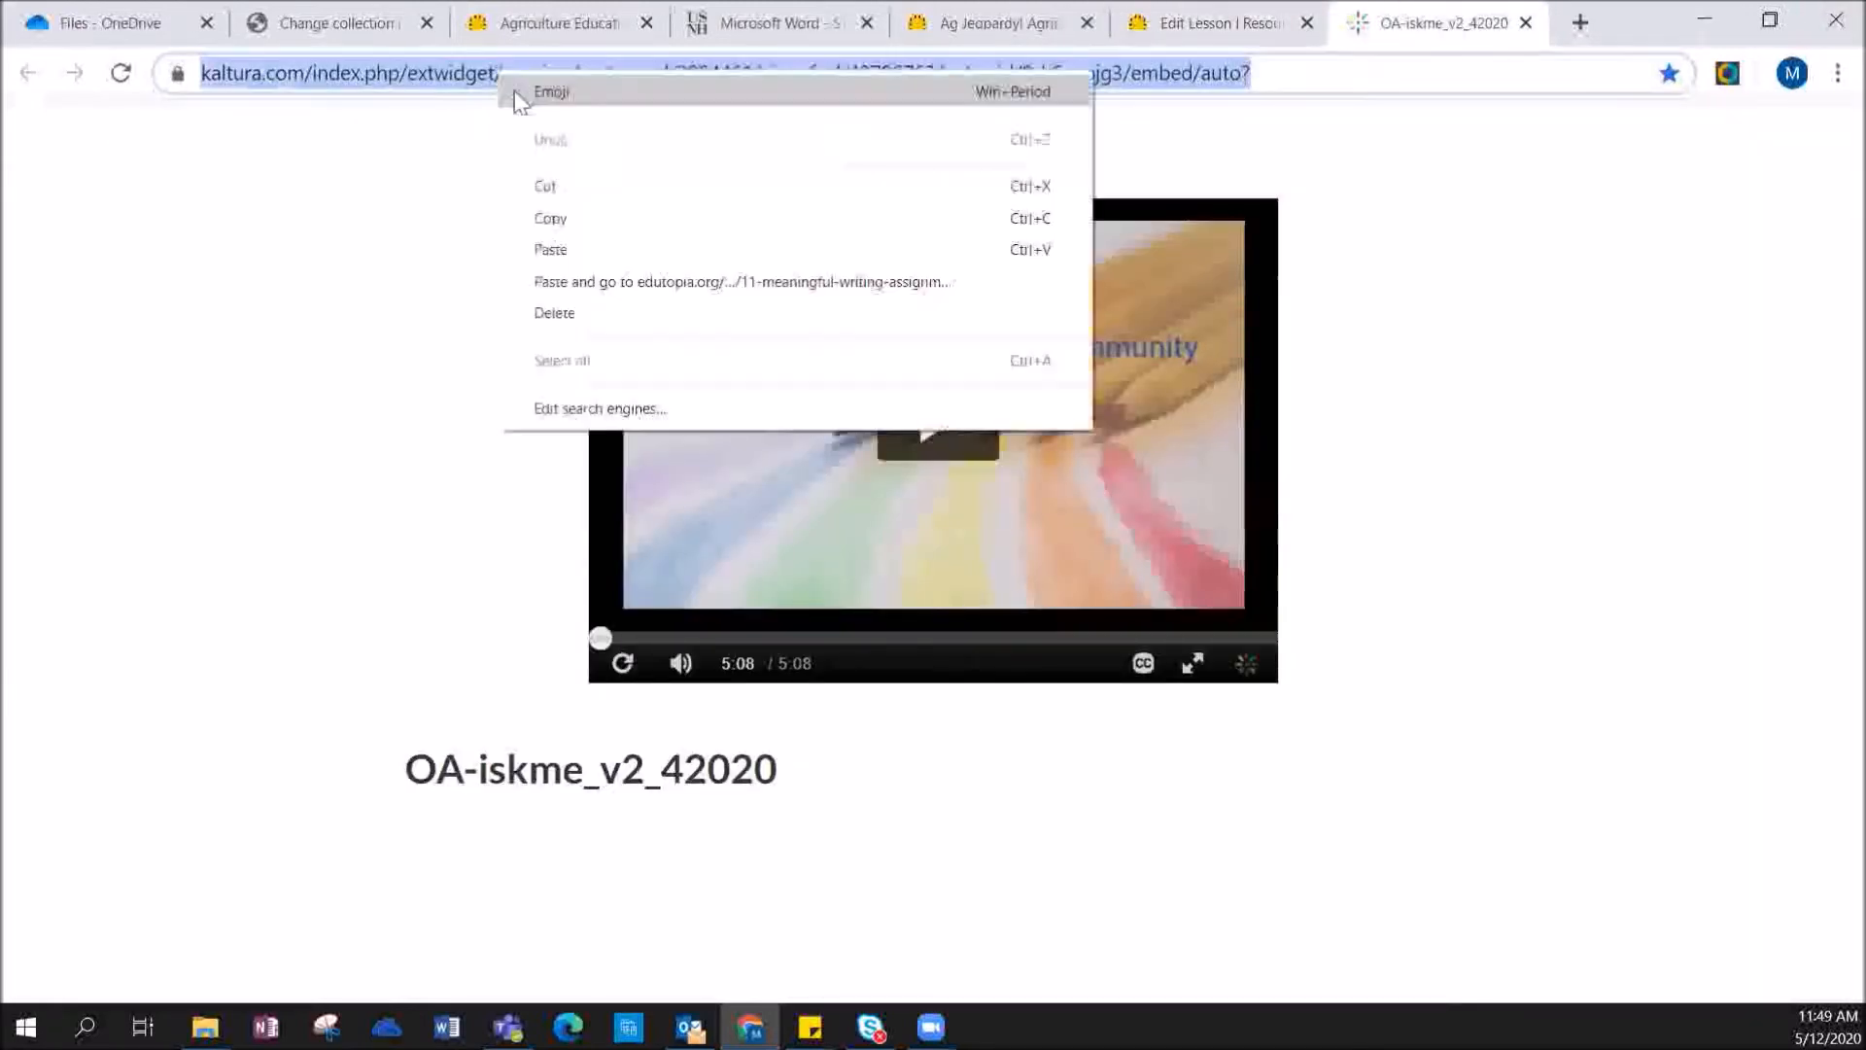
click(554, 219)
click(1190, 24)
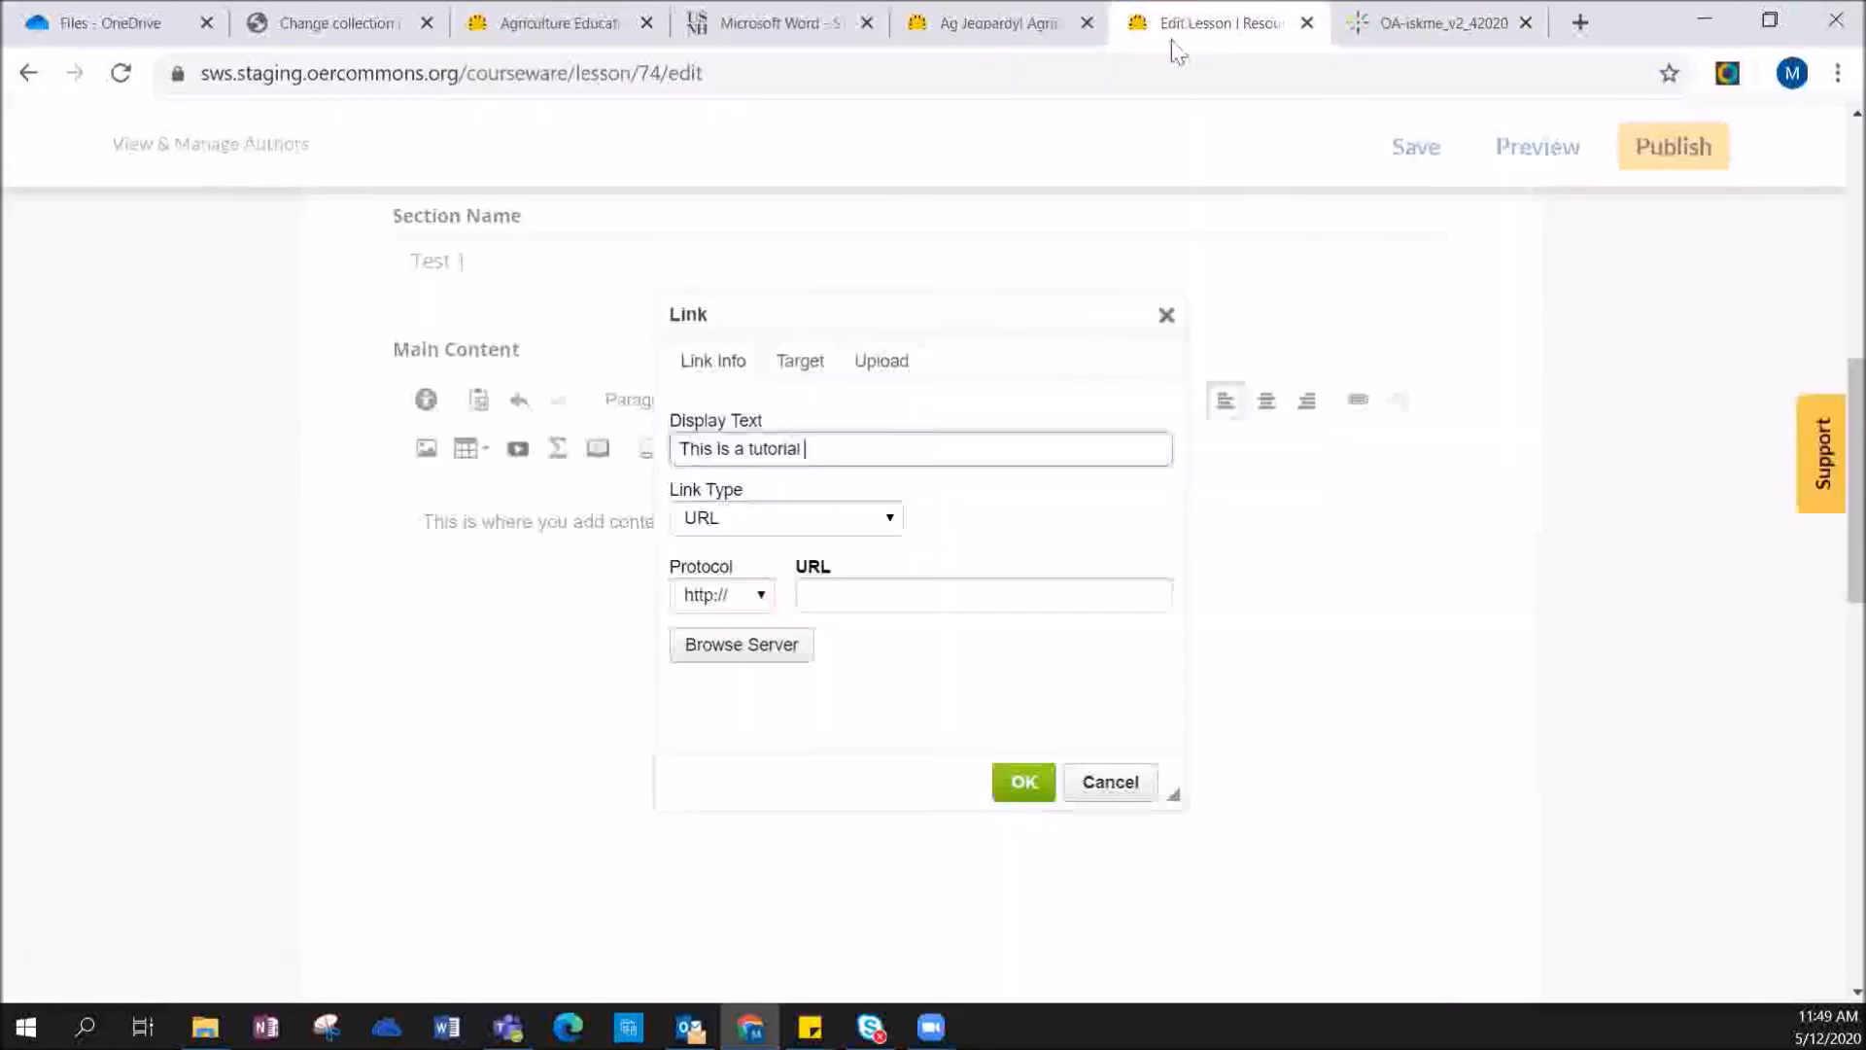
right_click(845, 610)
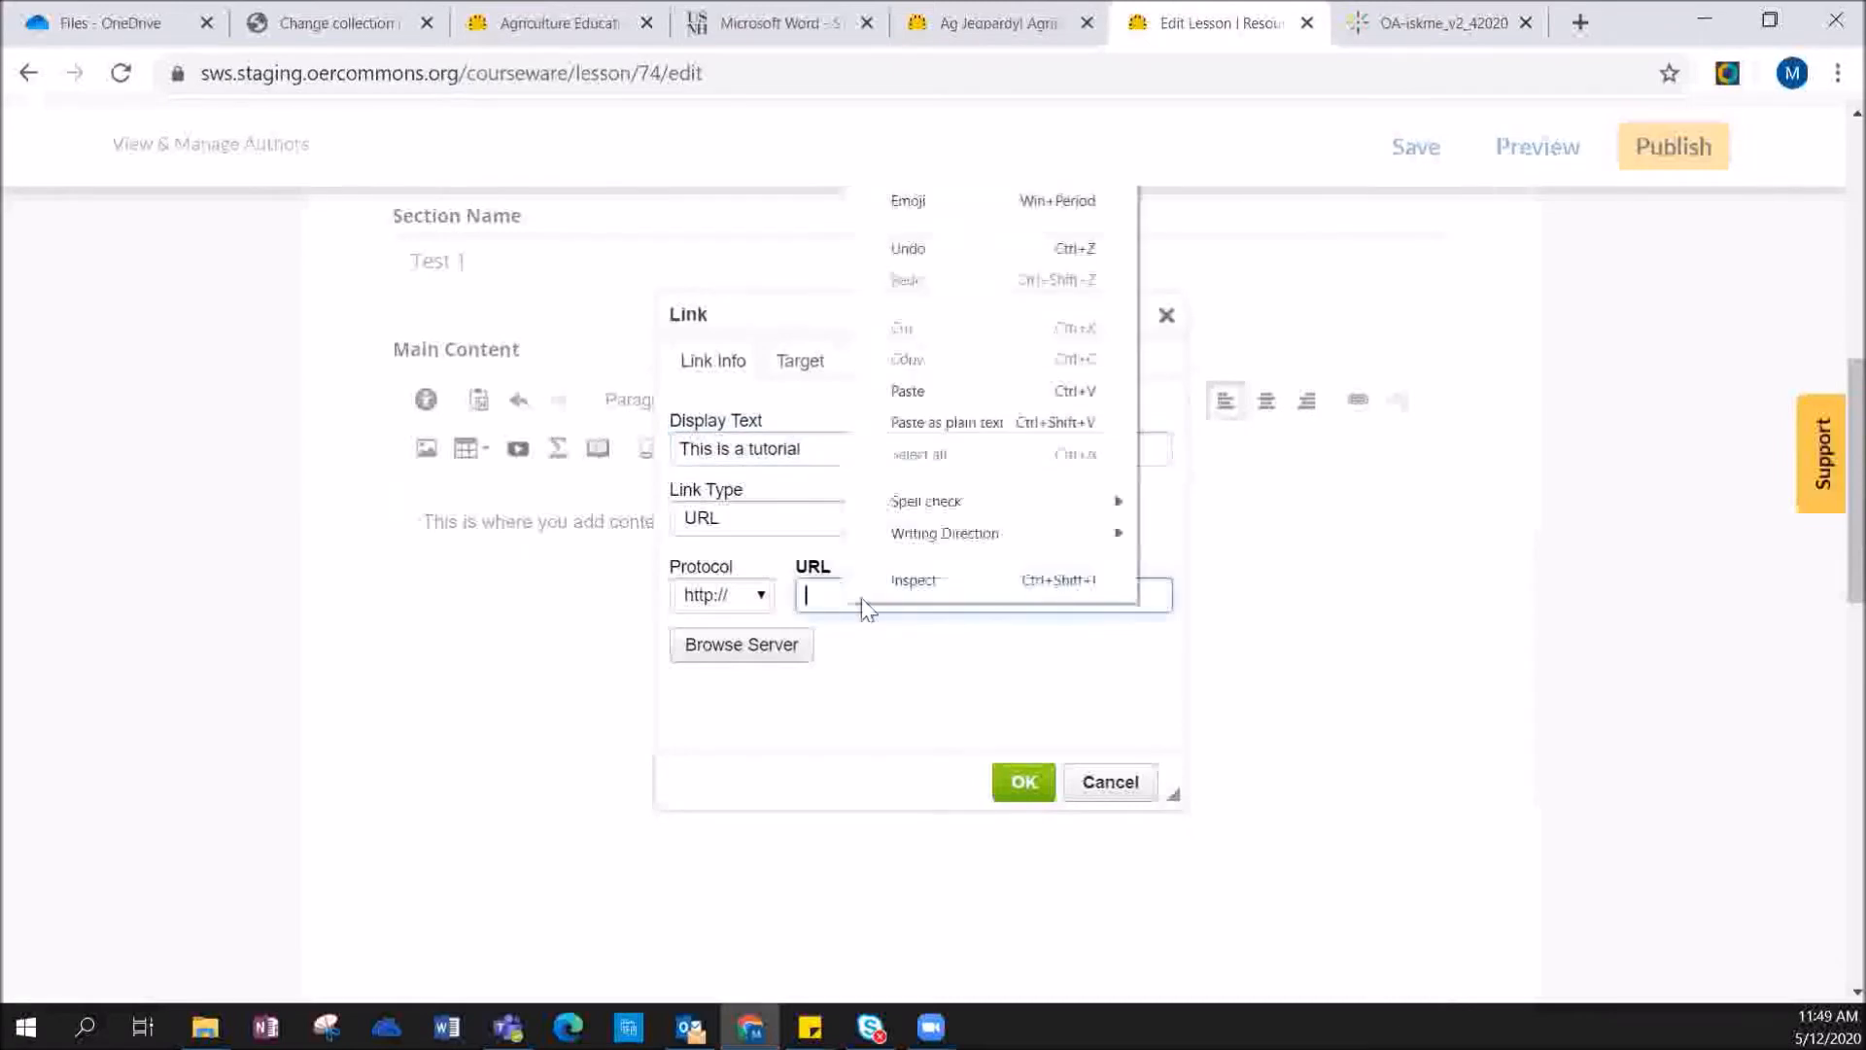
click(929, 388)
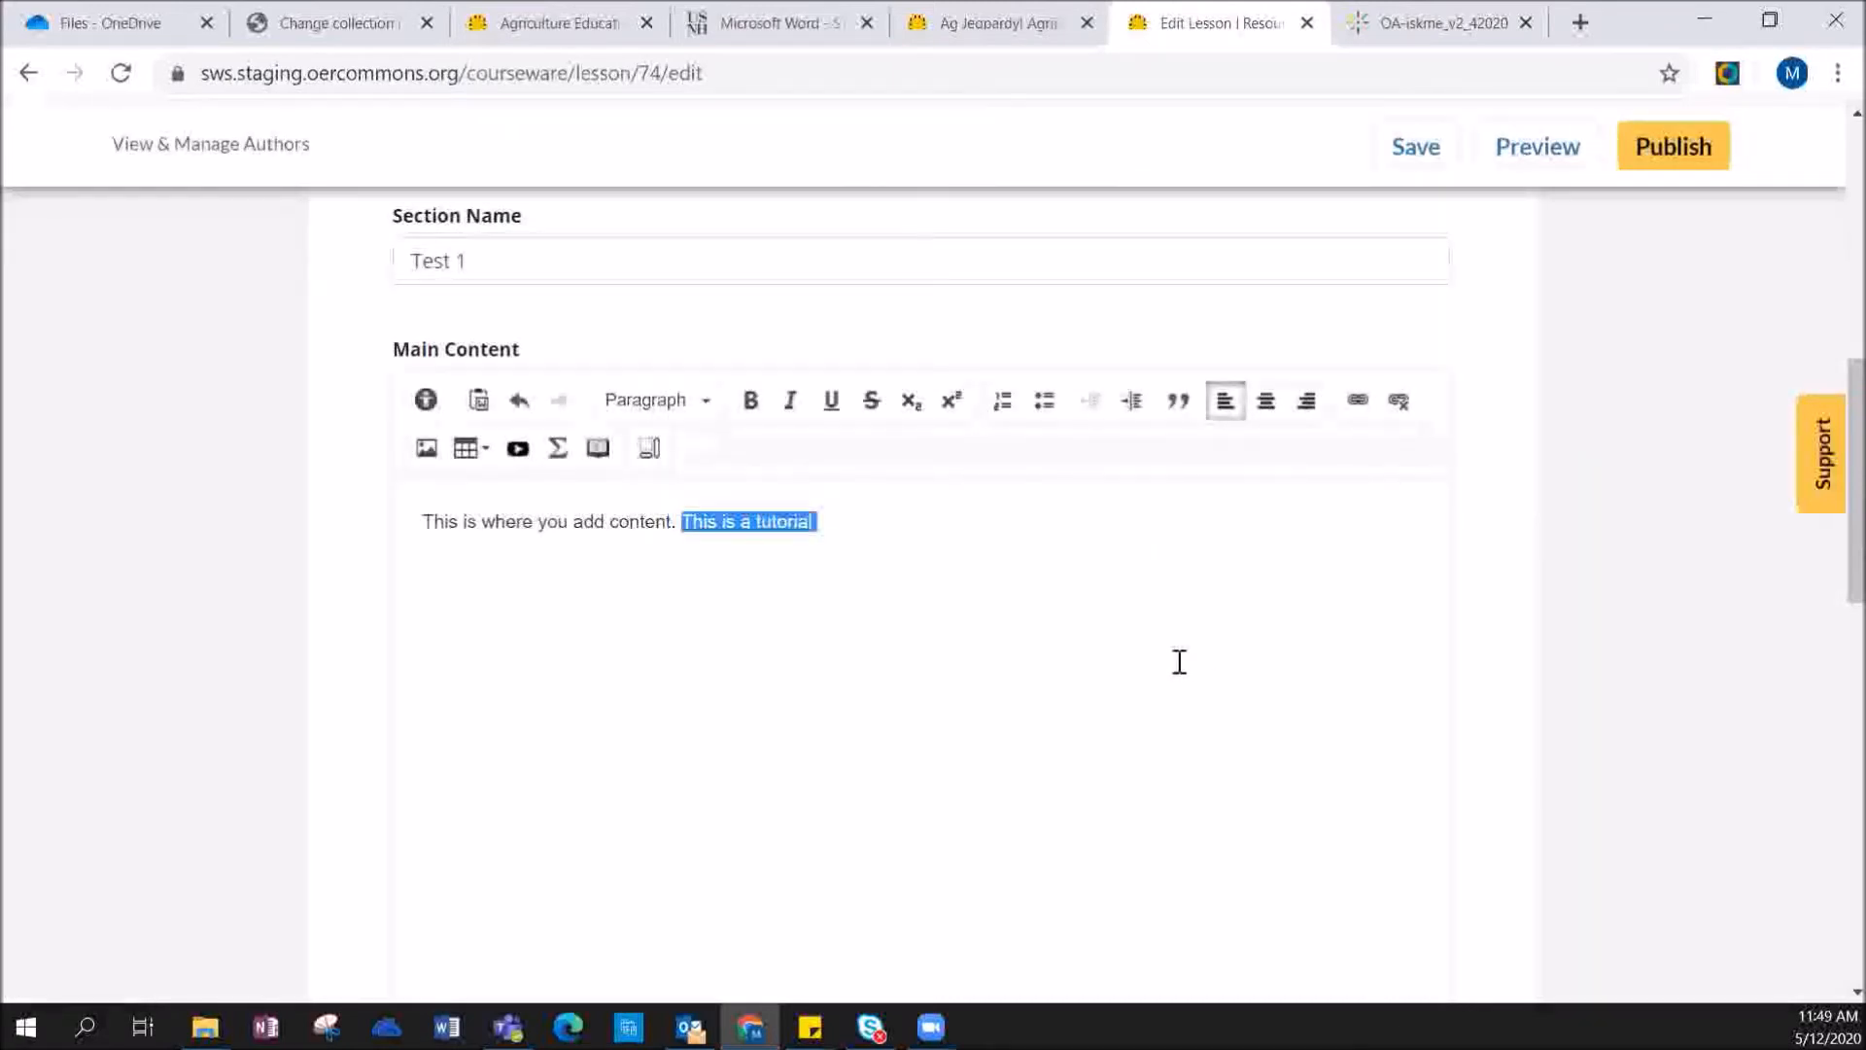
click(1033, 667)
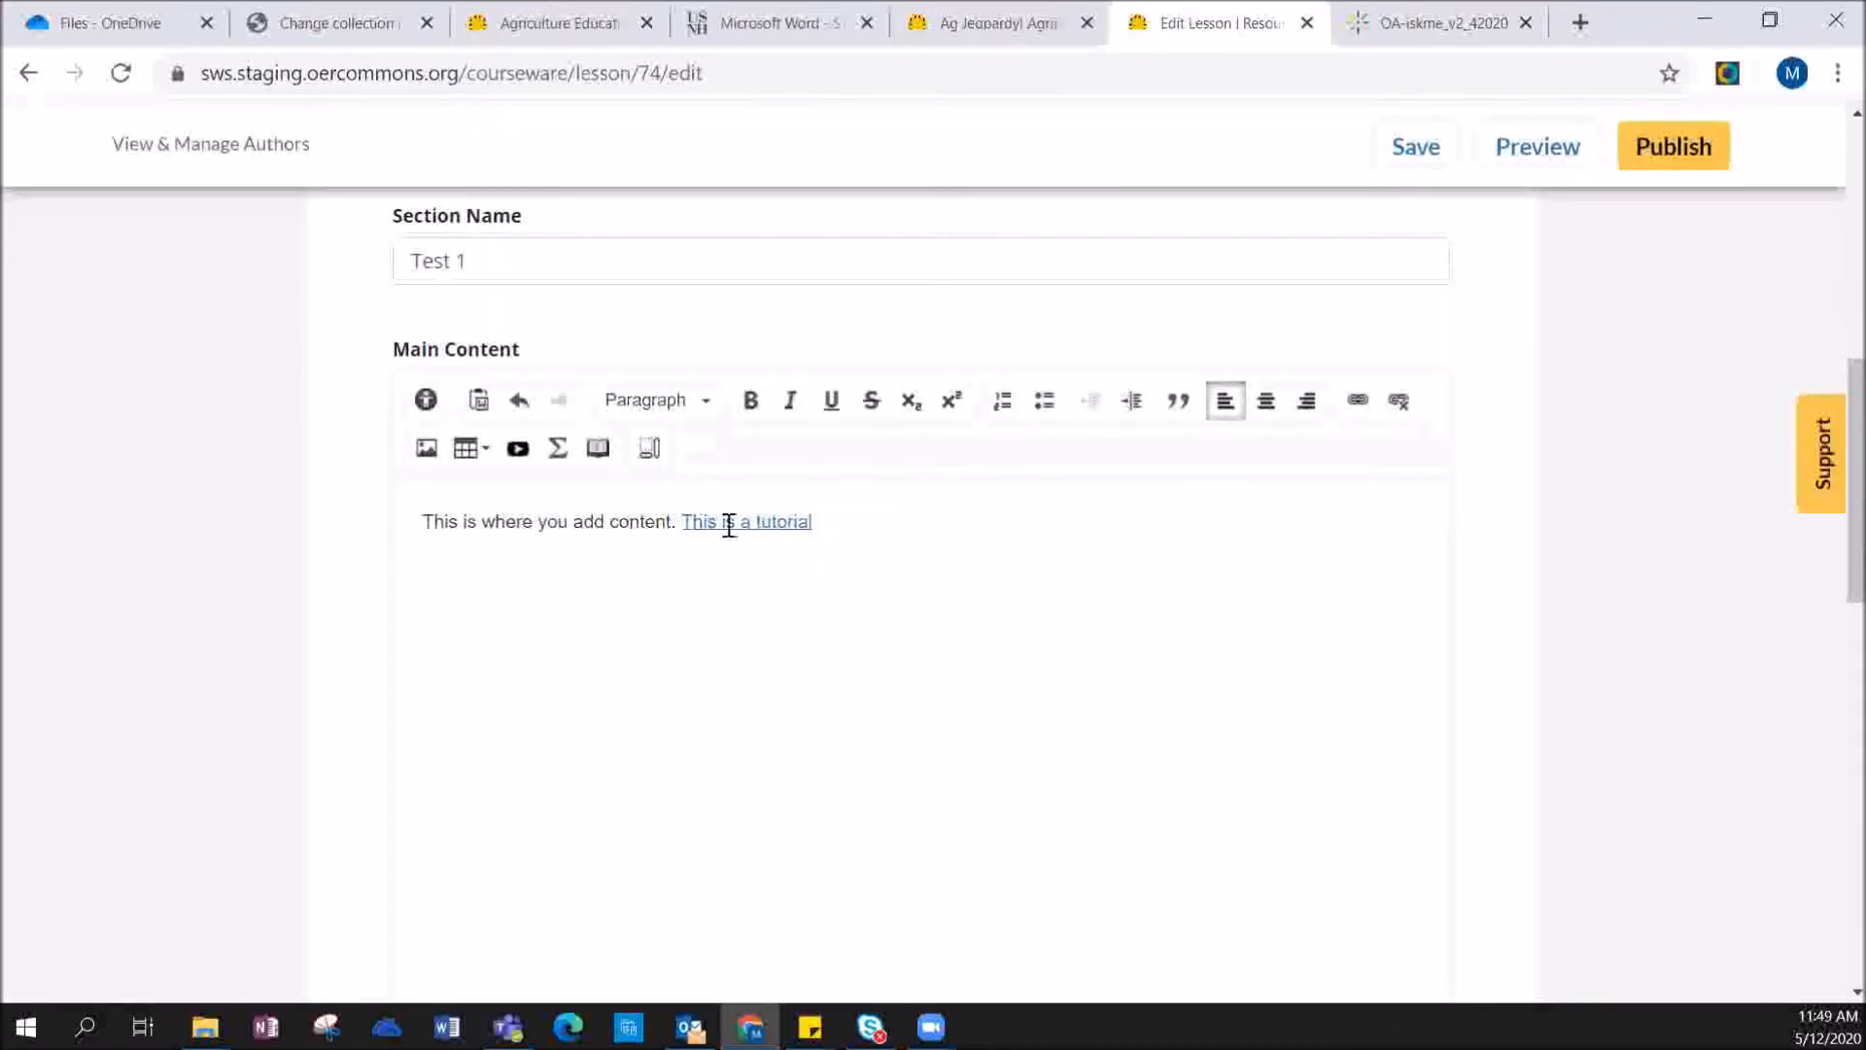
- Insert a second link after the tutorial link, using the same copied video URL and leaving the display text empty
click(893, 532)
click(1360, 401)
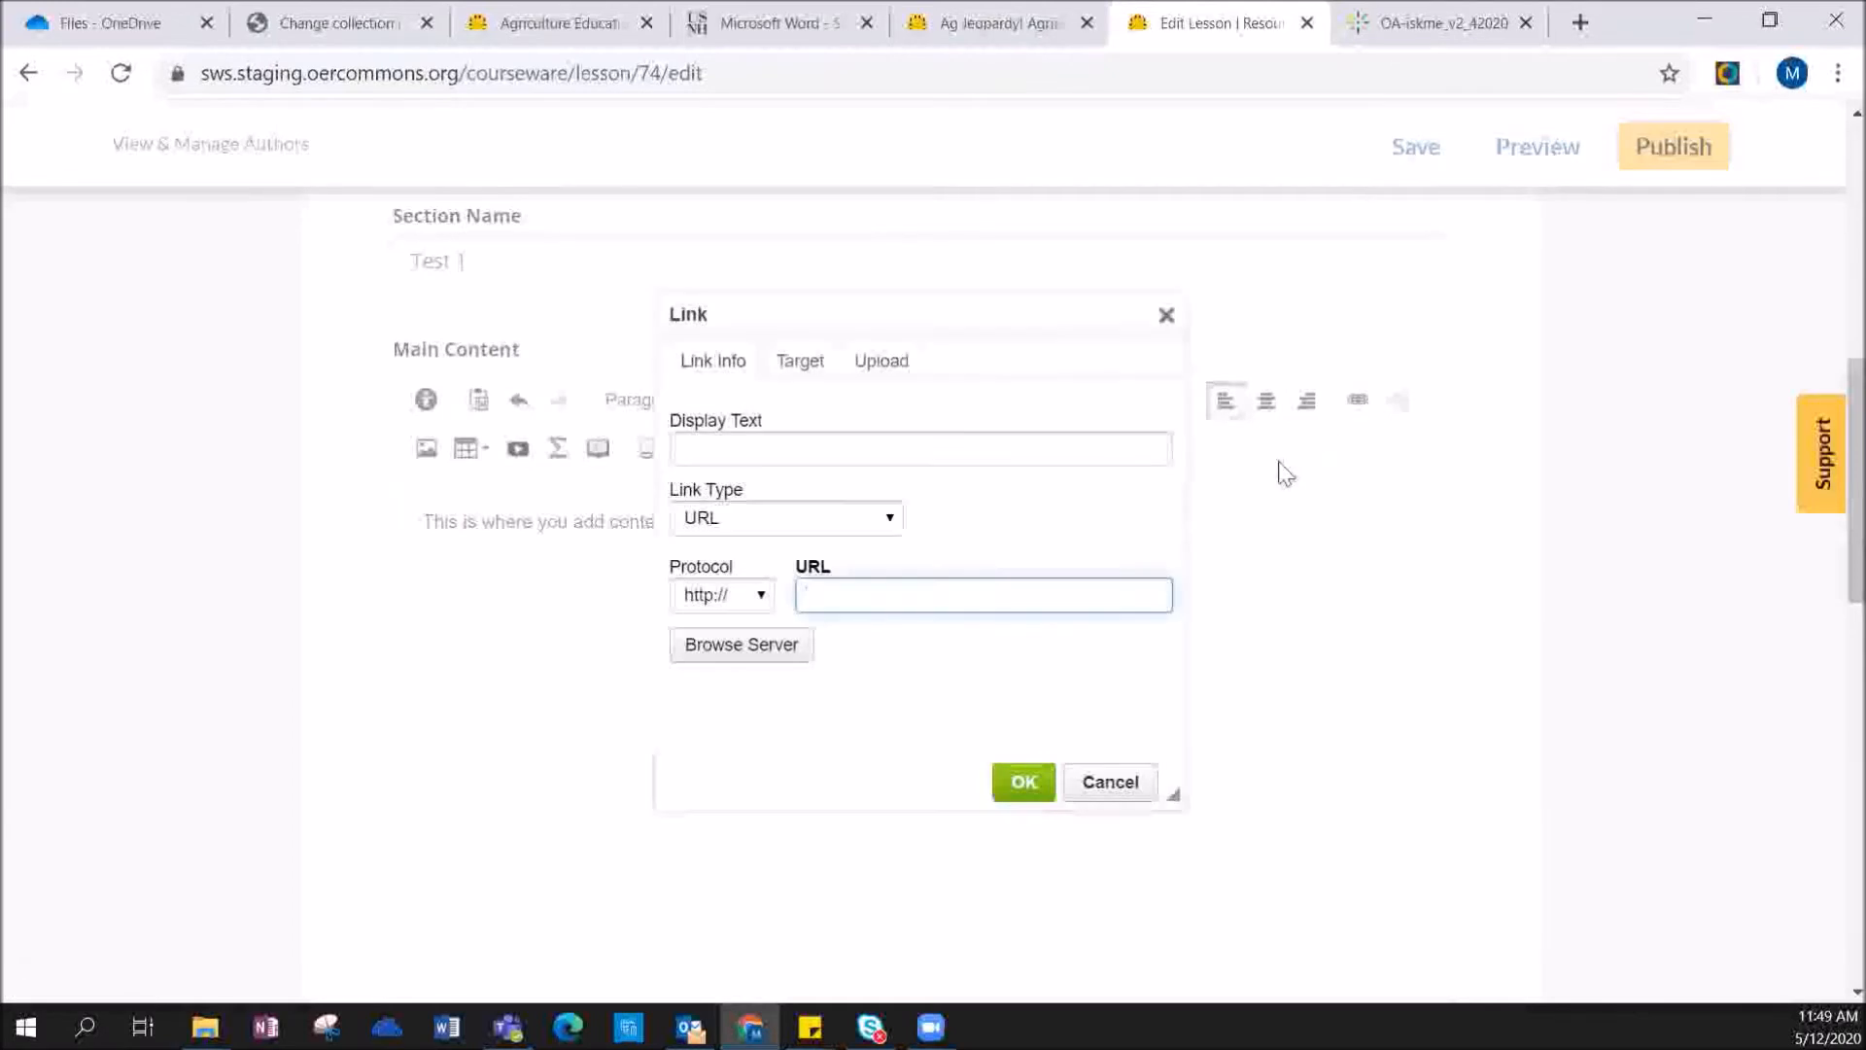
right_click(952, 589)
click(1017, 787)
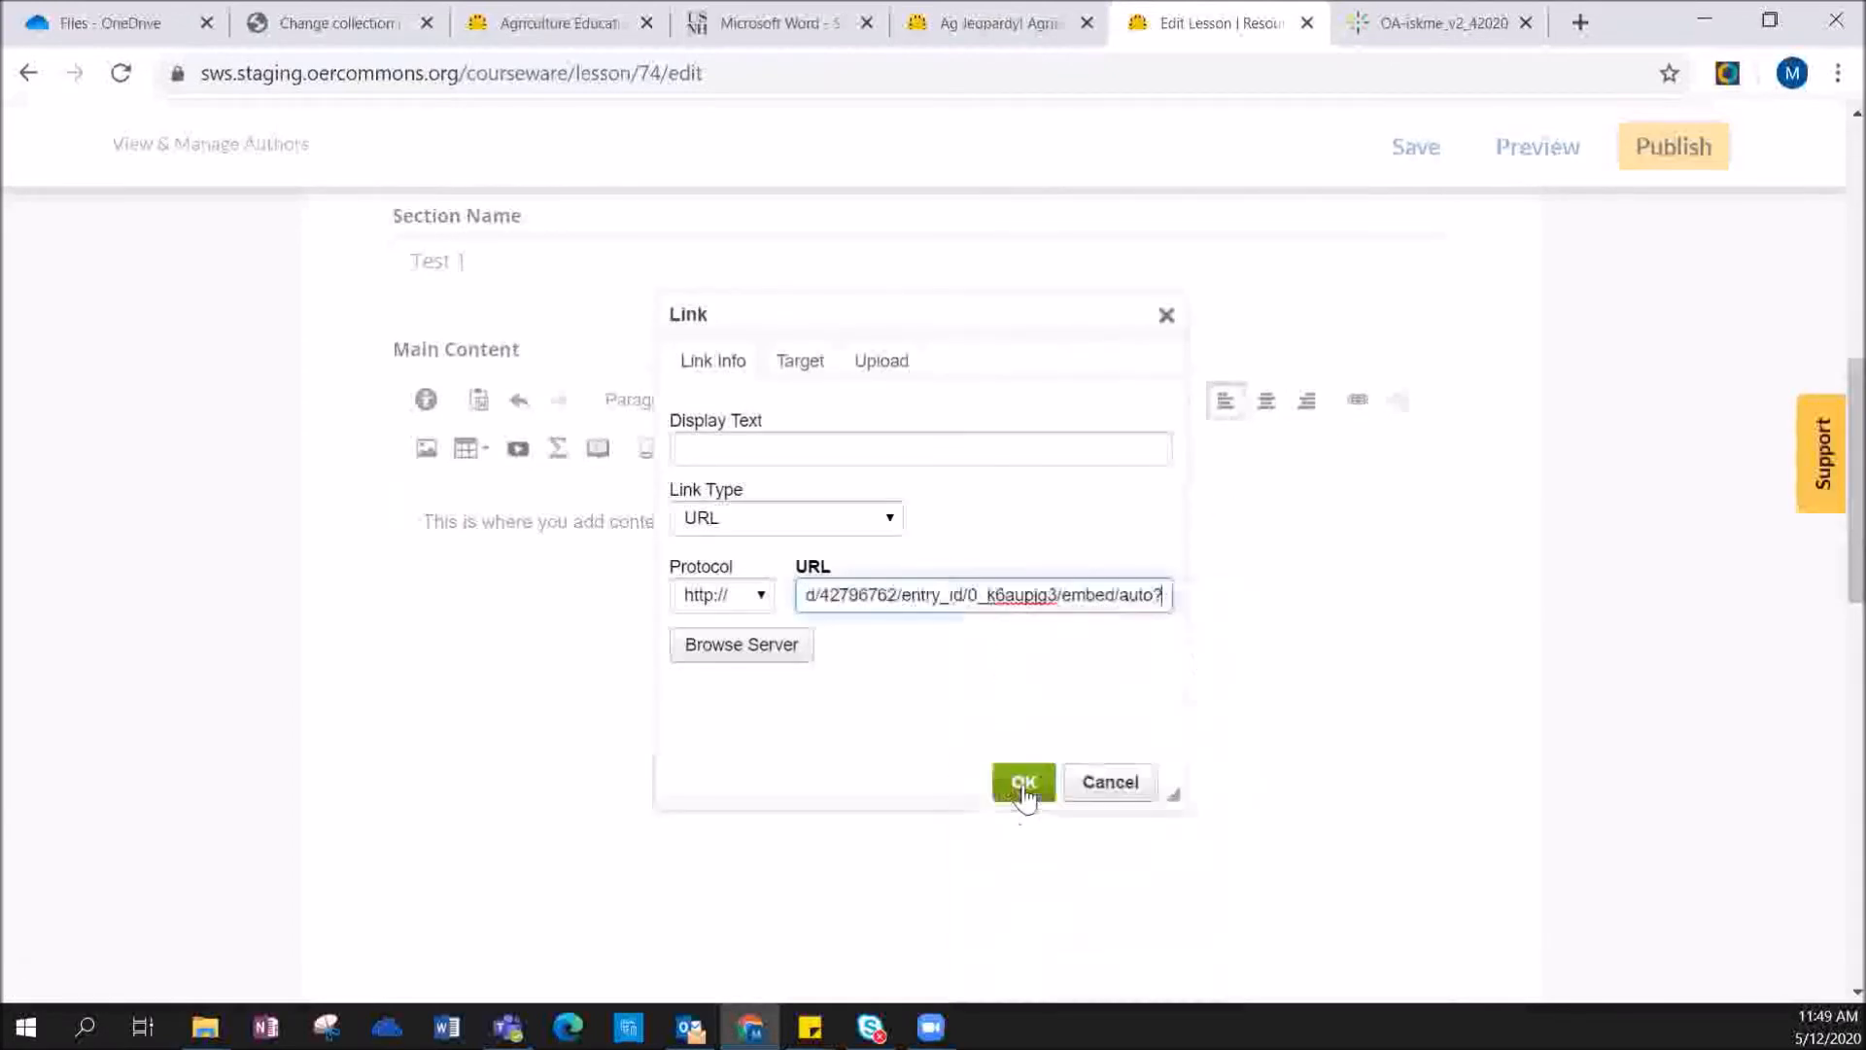
click(1023, 781)
click(617, 581)
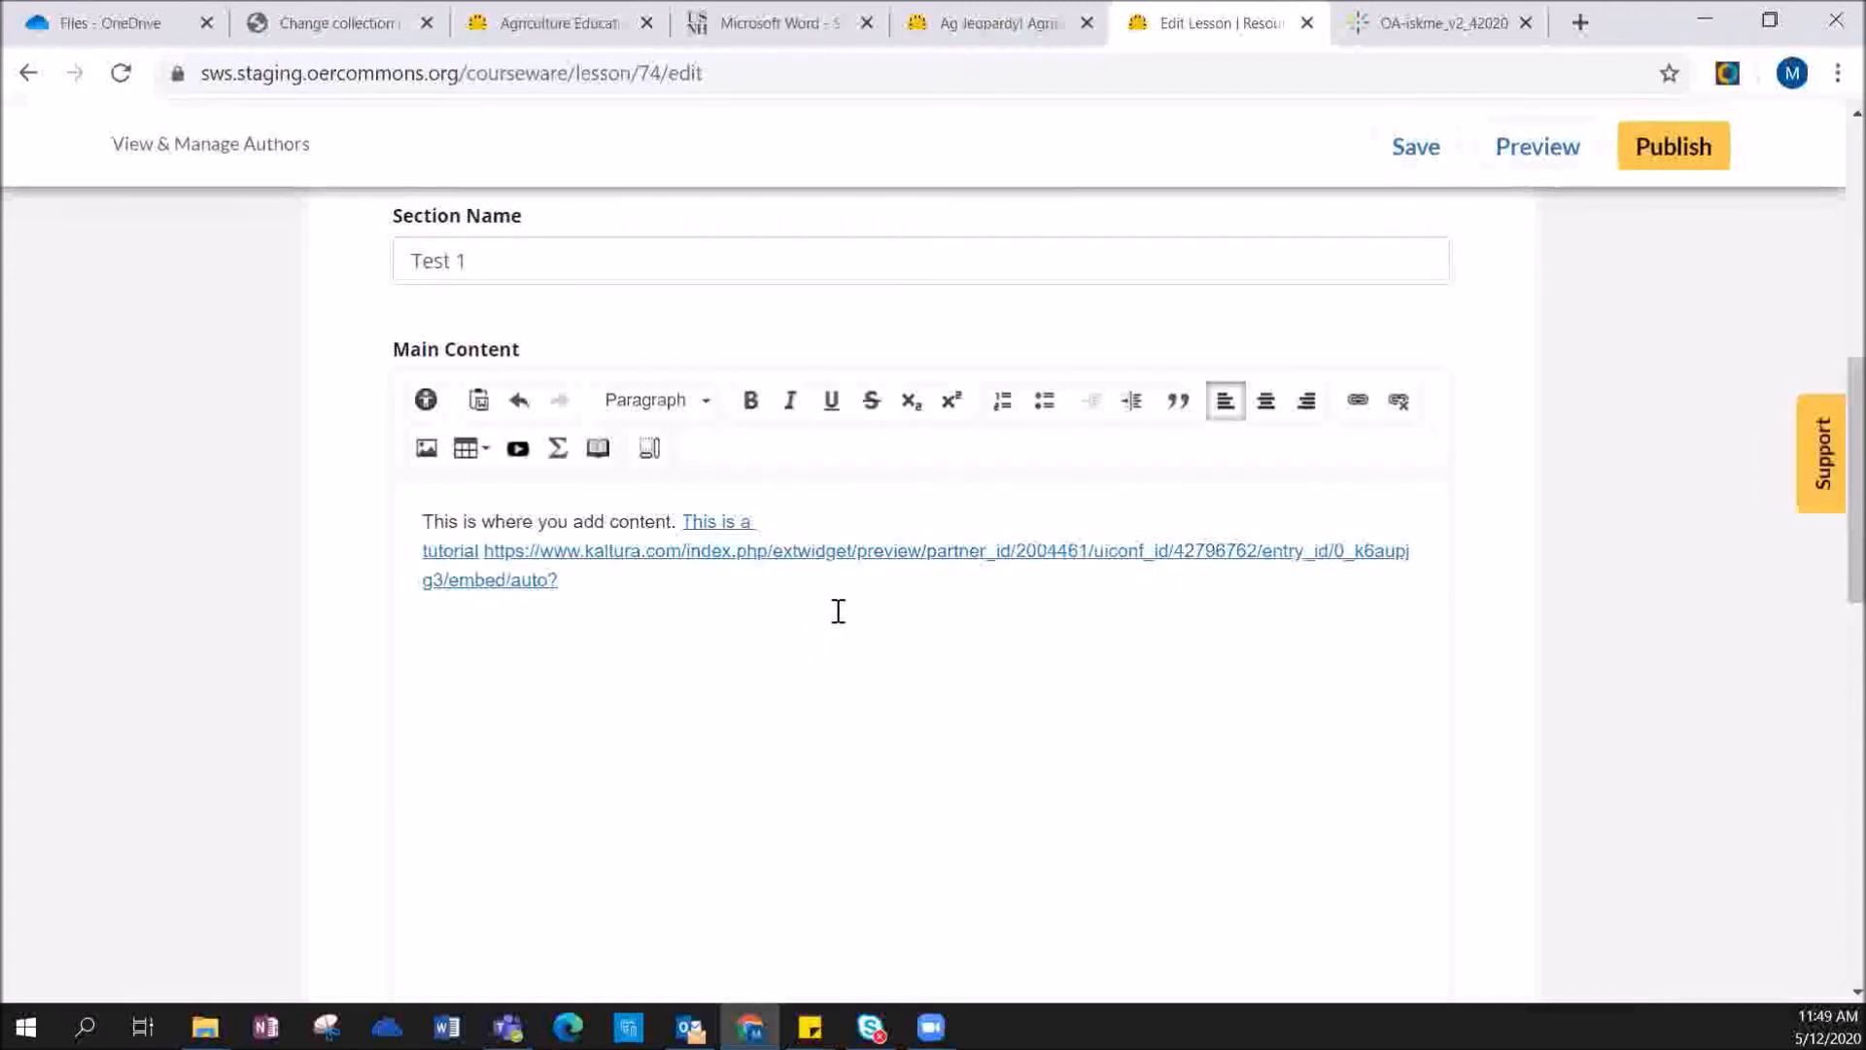
- Examine the main content editor's TeX equation dialog and the Google Docs and OneDrive Word import options
scroll(852, 607, down, 2)
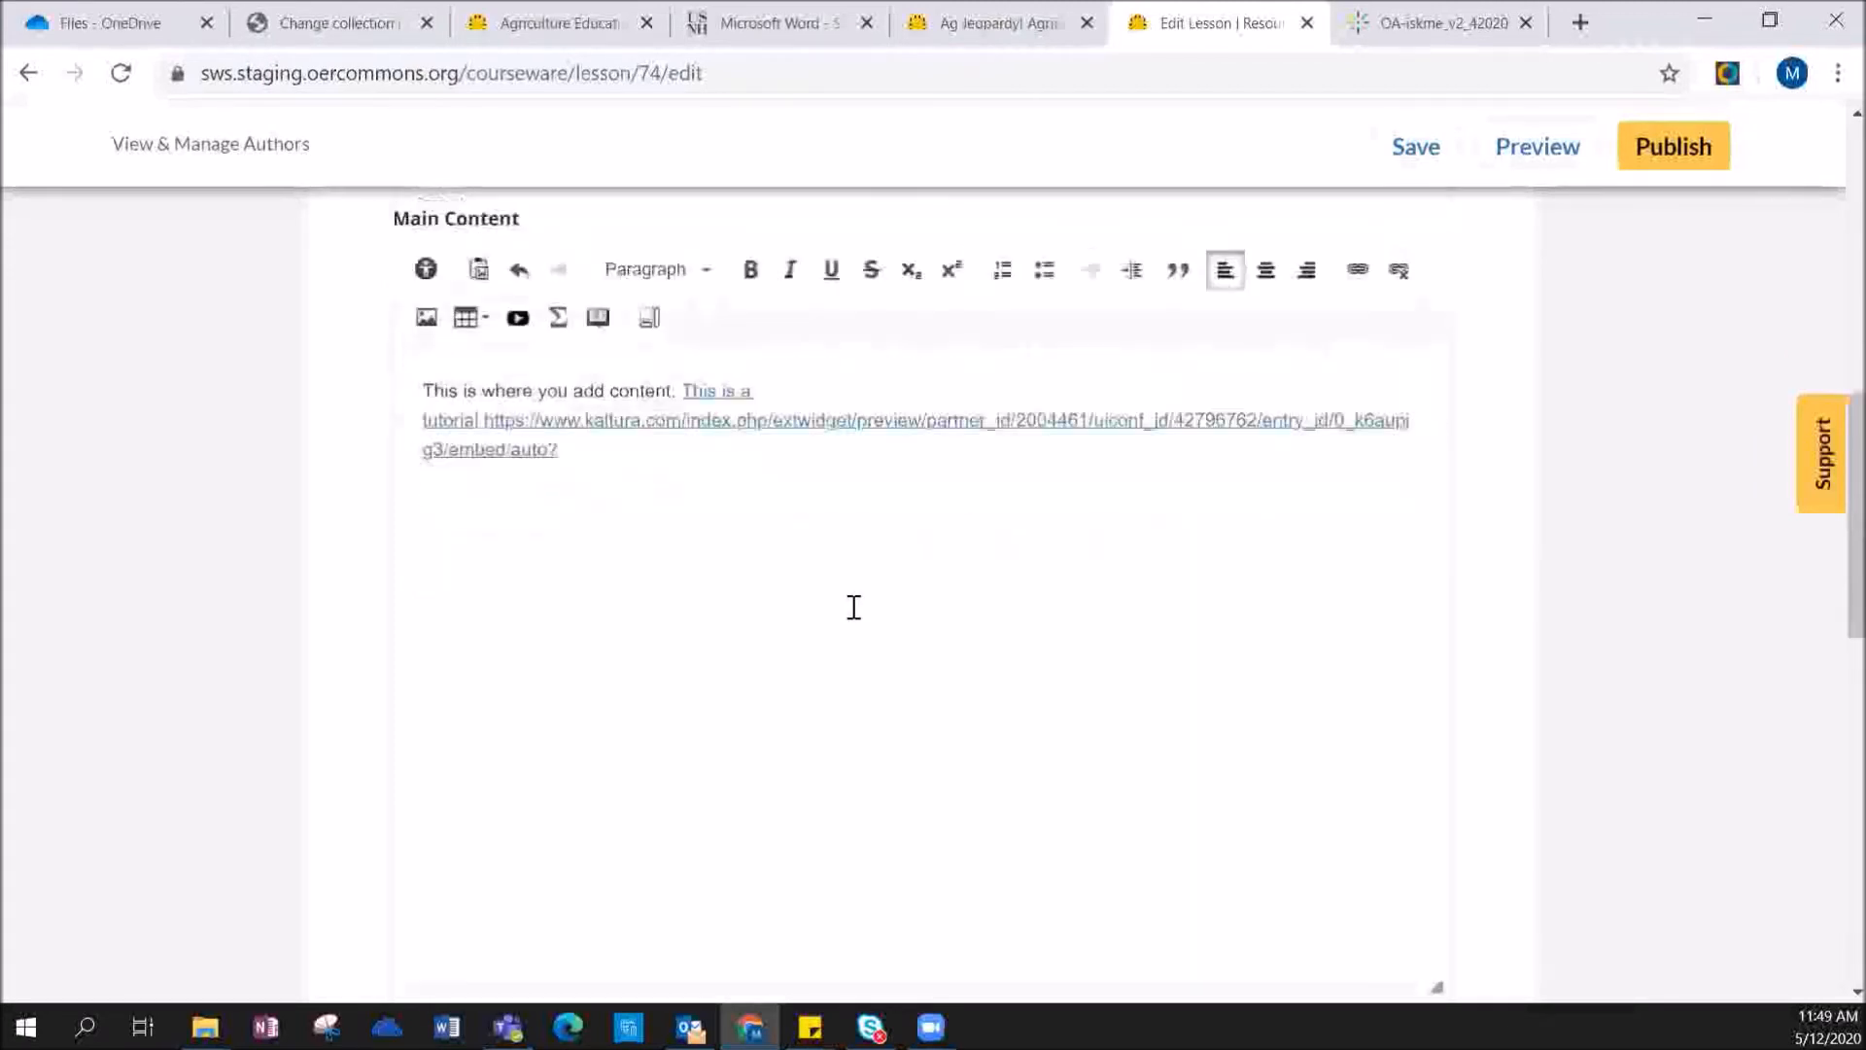
scroll(849, 602, up, 2)
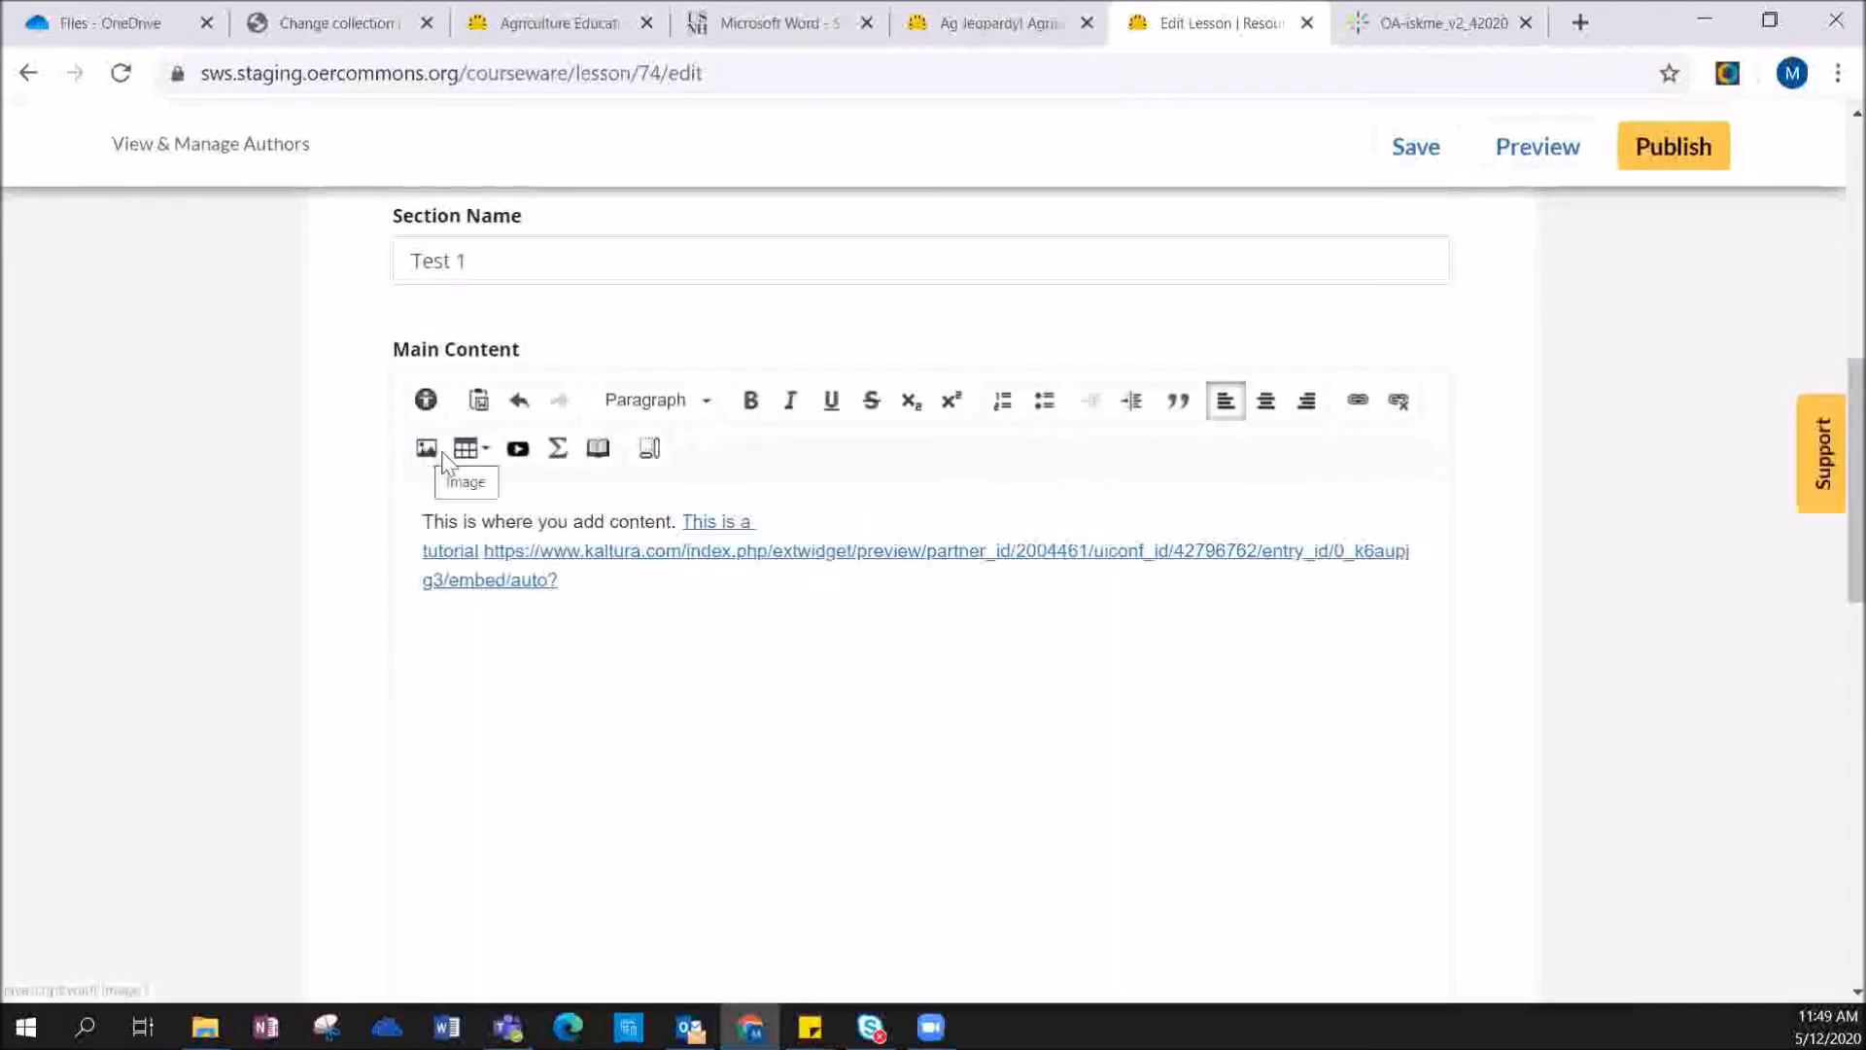
click(568, 452)
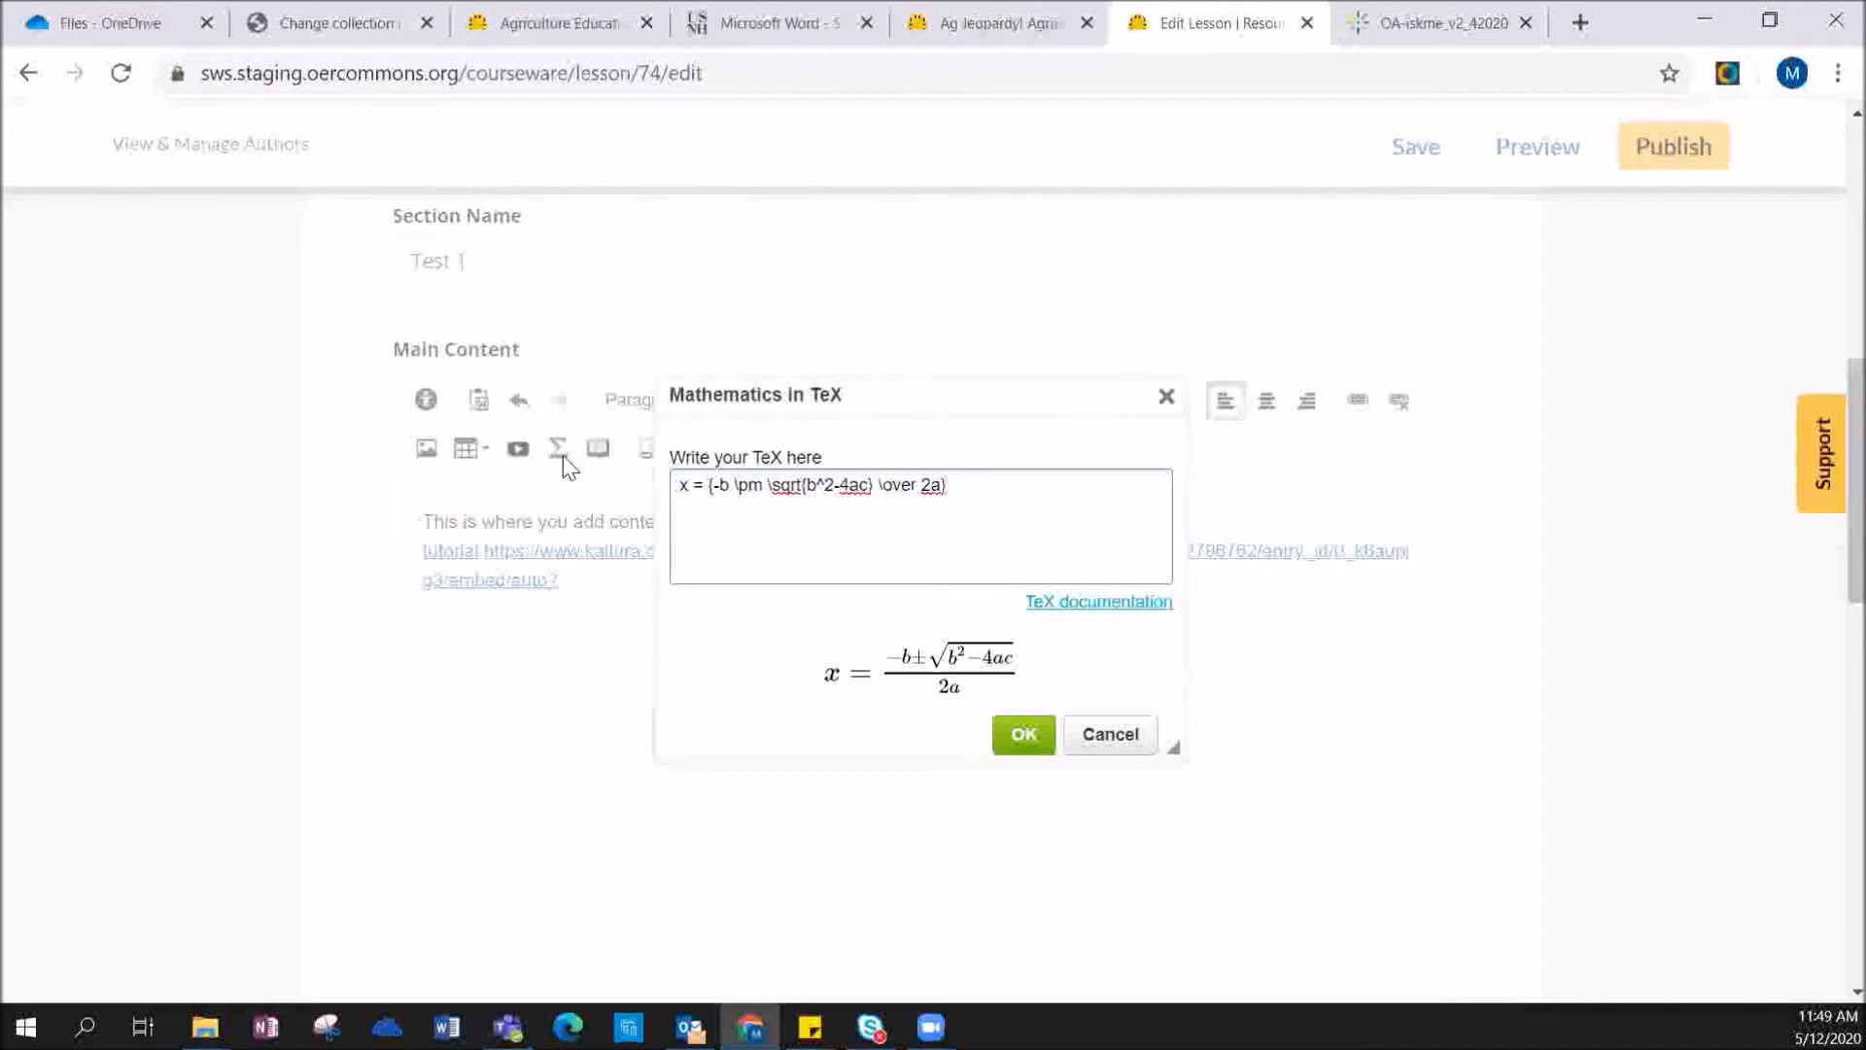
click(1169, 397)
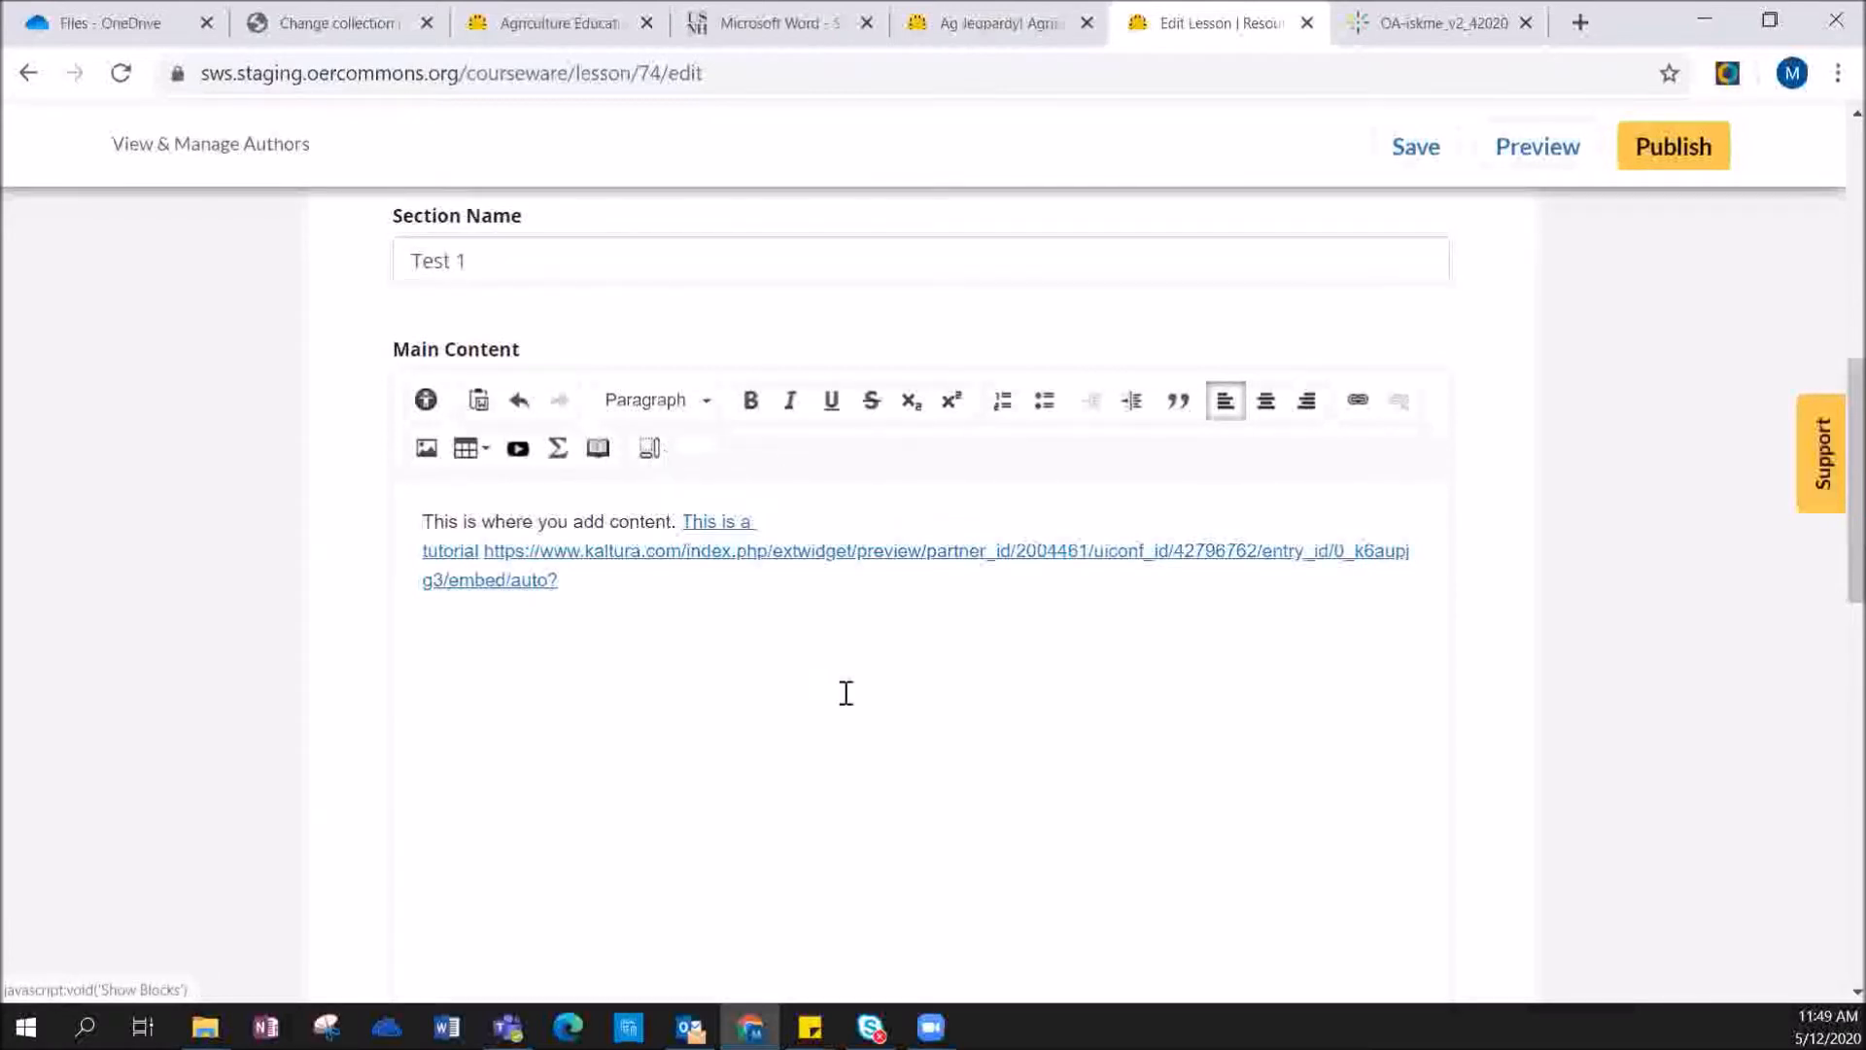
scroll(855, 683, down, 2)
scroll(855, 683, down, 1)
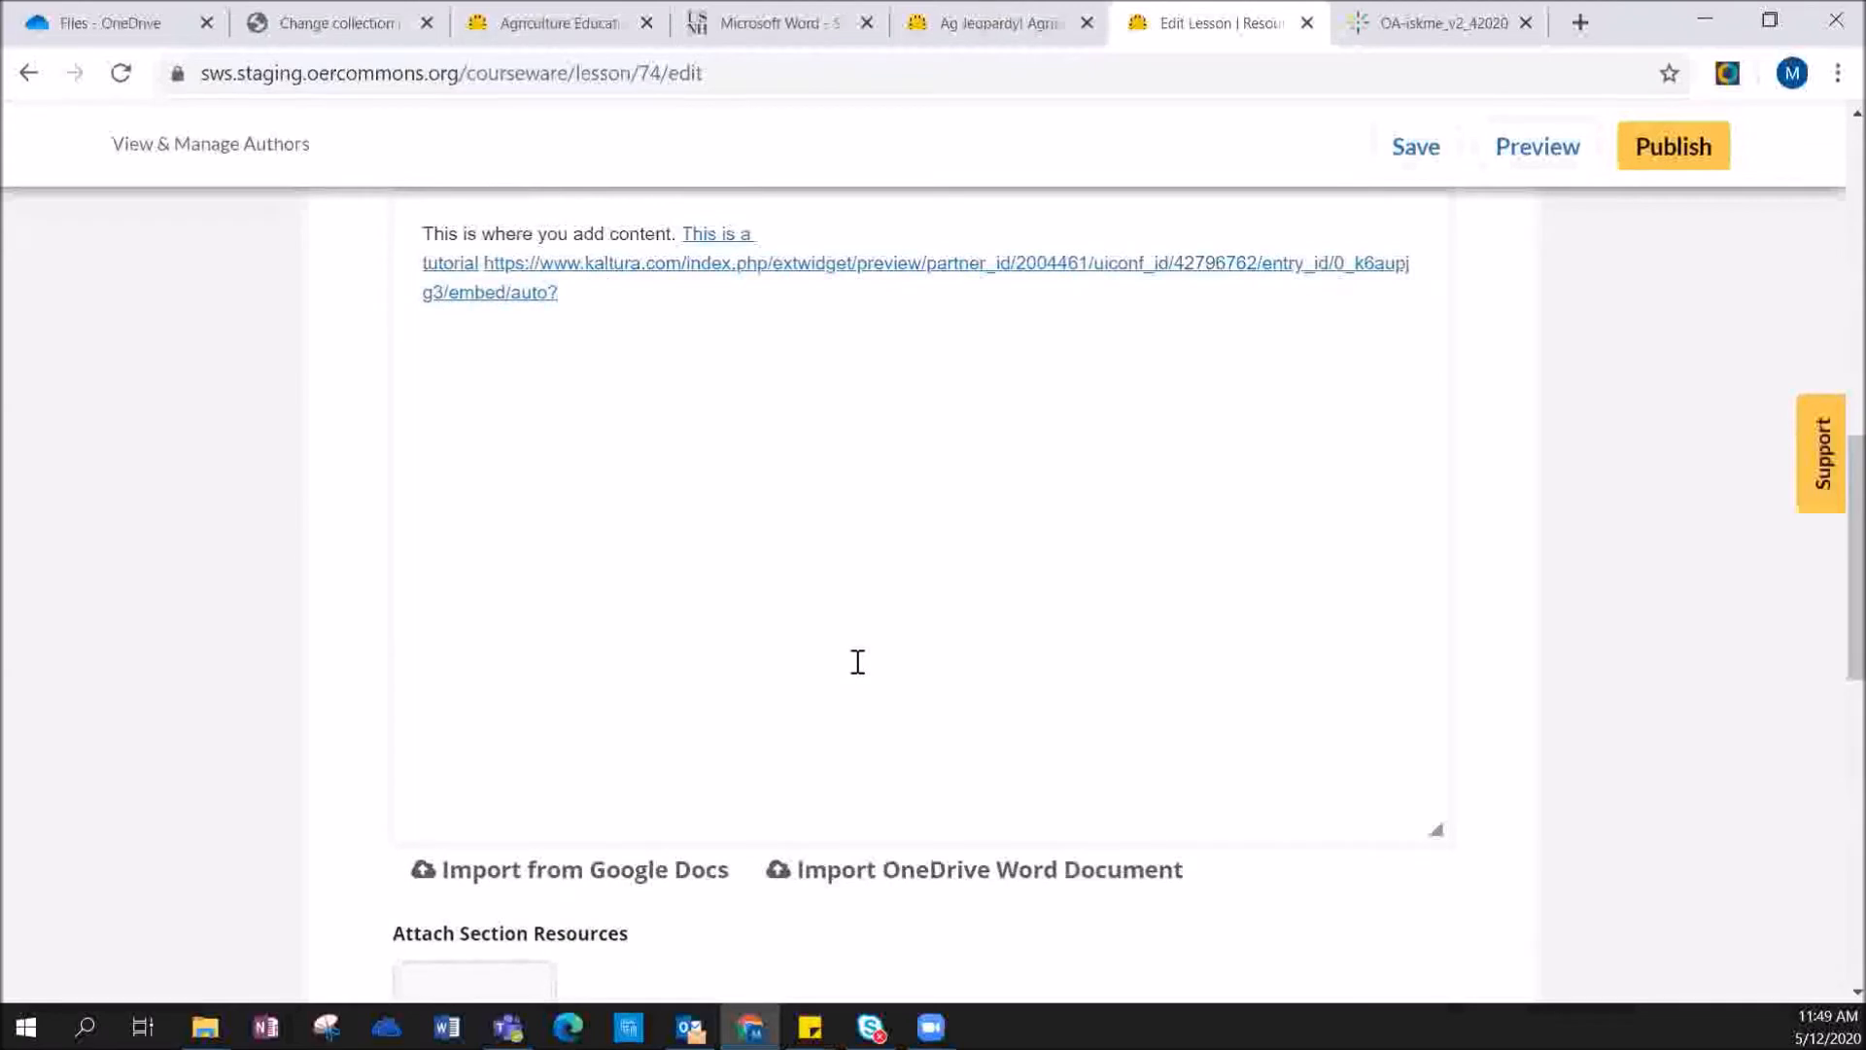
scroll(865, 577, down, 1)
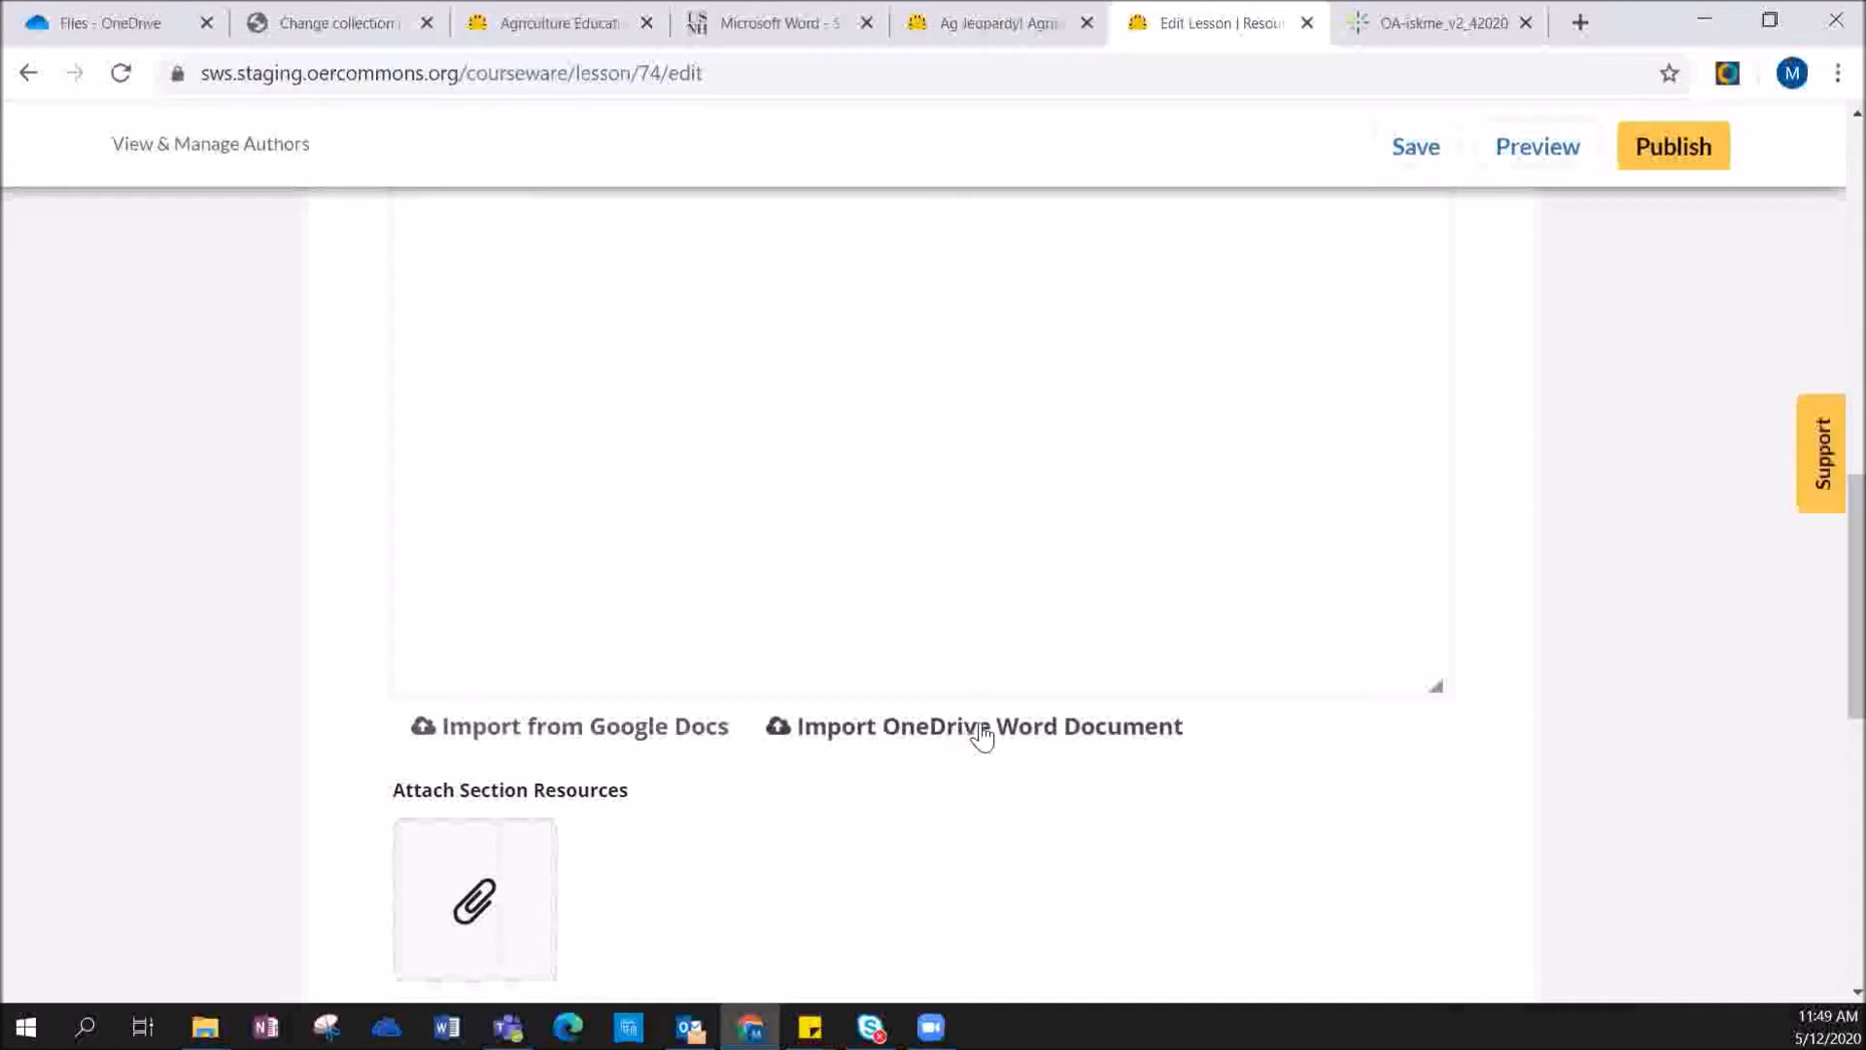
scroll(966, 479, up, 1)
scroll(939, 491, up, 1)
scroll(965, 486, down, 3)
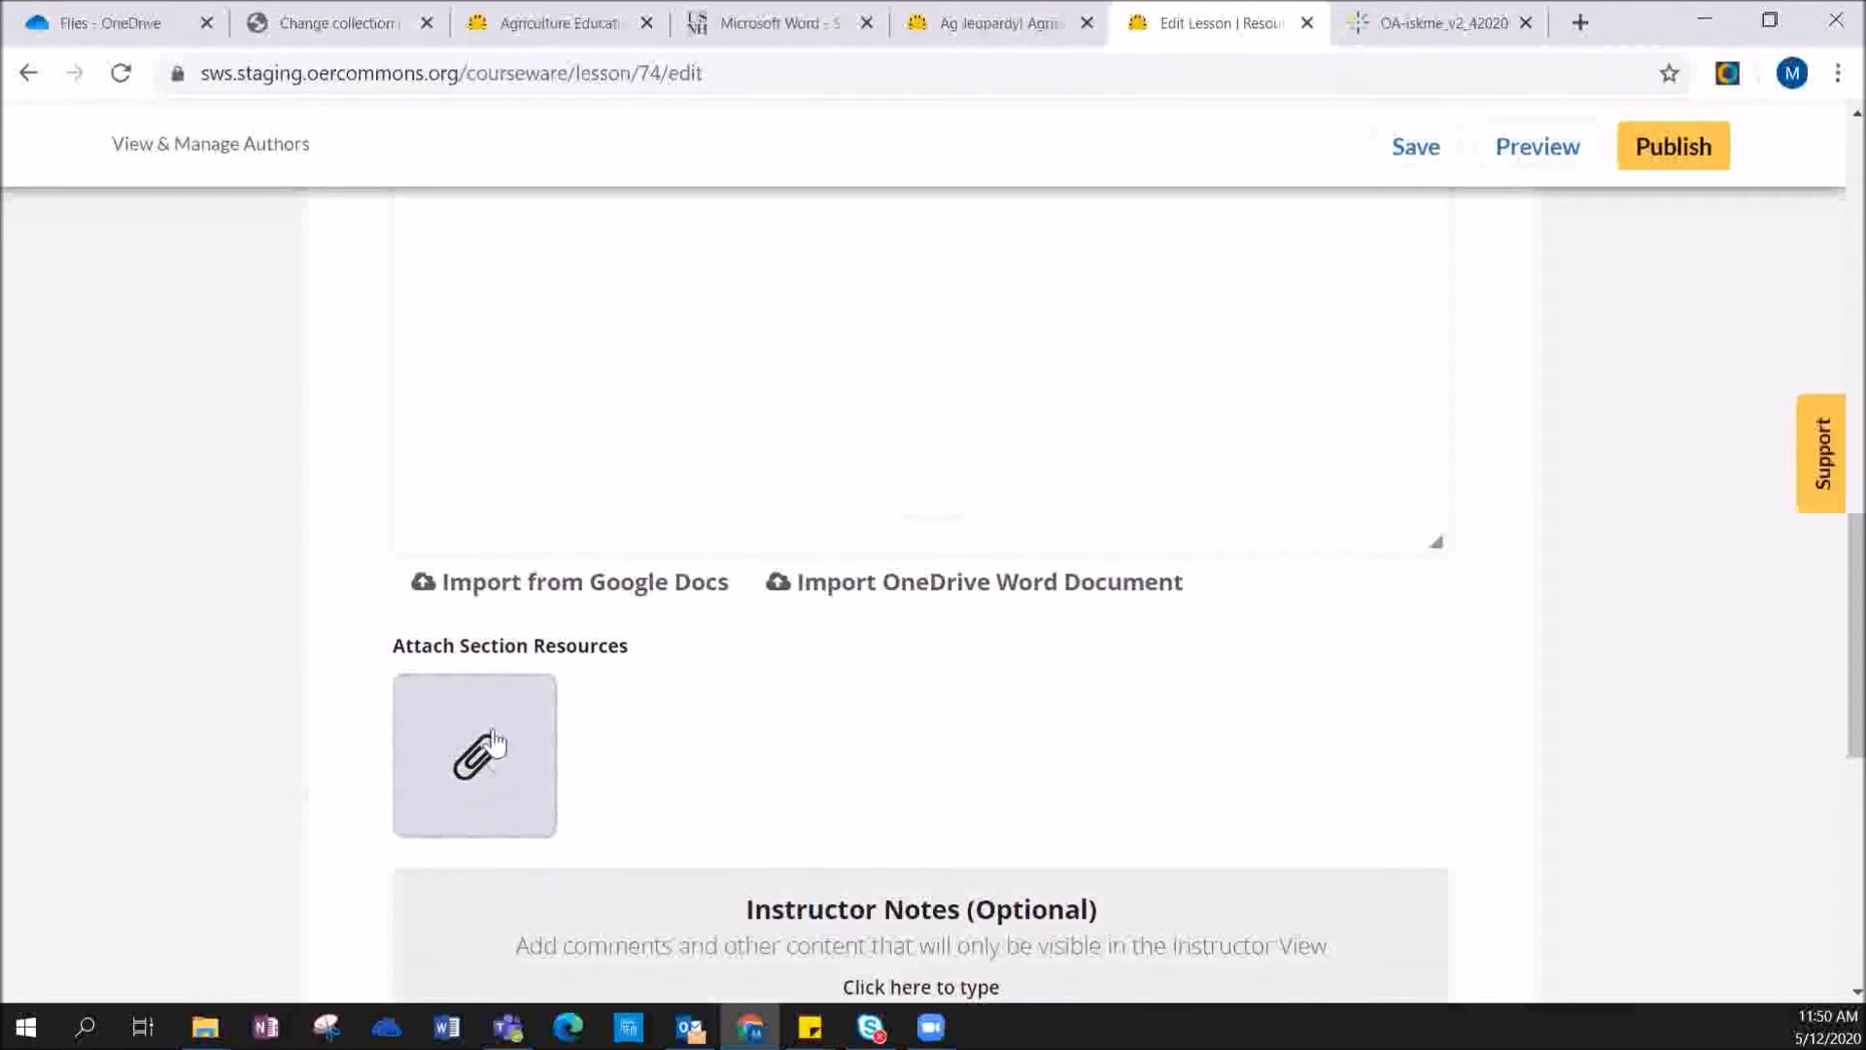
scroll(604, 679, up, 3)
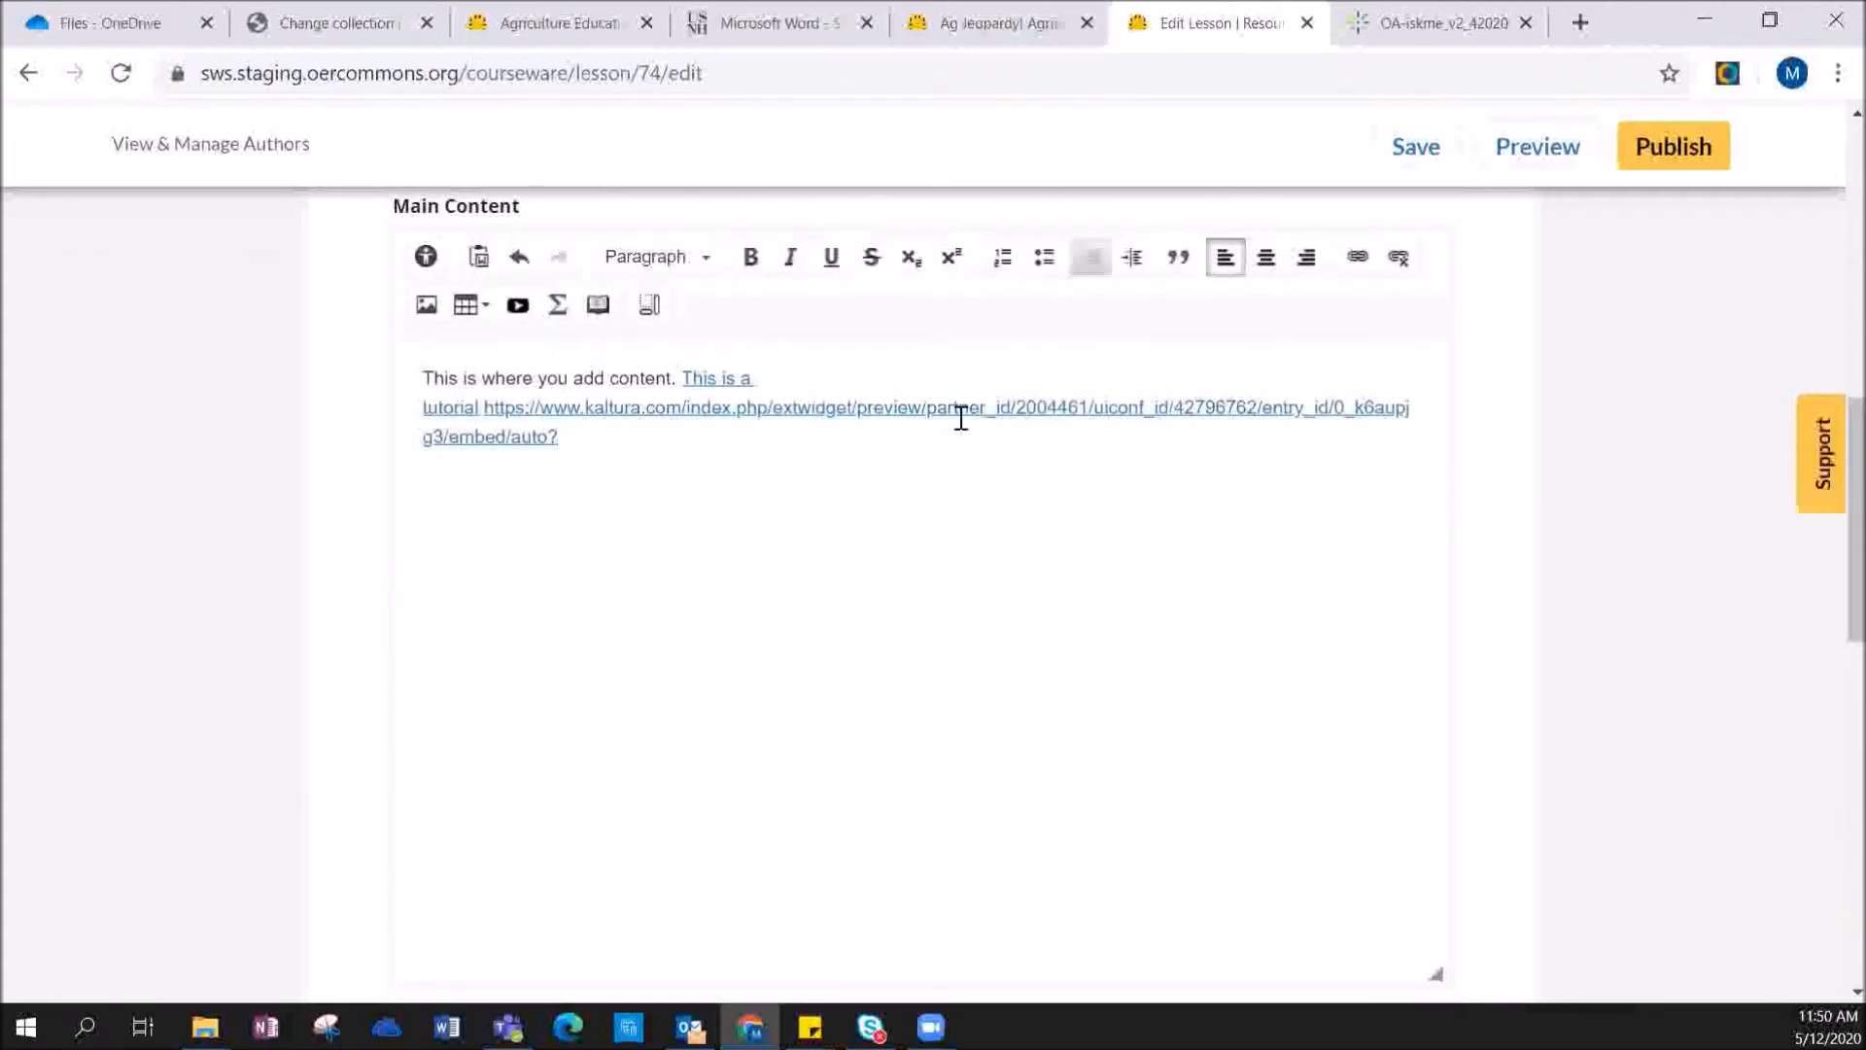
- Attach the file "2.13 Teacher Professional Growth Plan (SMART Tree Diagram) 160912" from the Teachers folder to the Test 1 section, keeping its file name
scroll(824, 529, down, 3)
scroll(810, 543, down, 1)
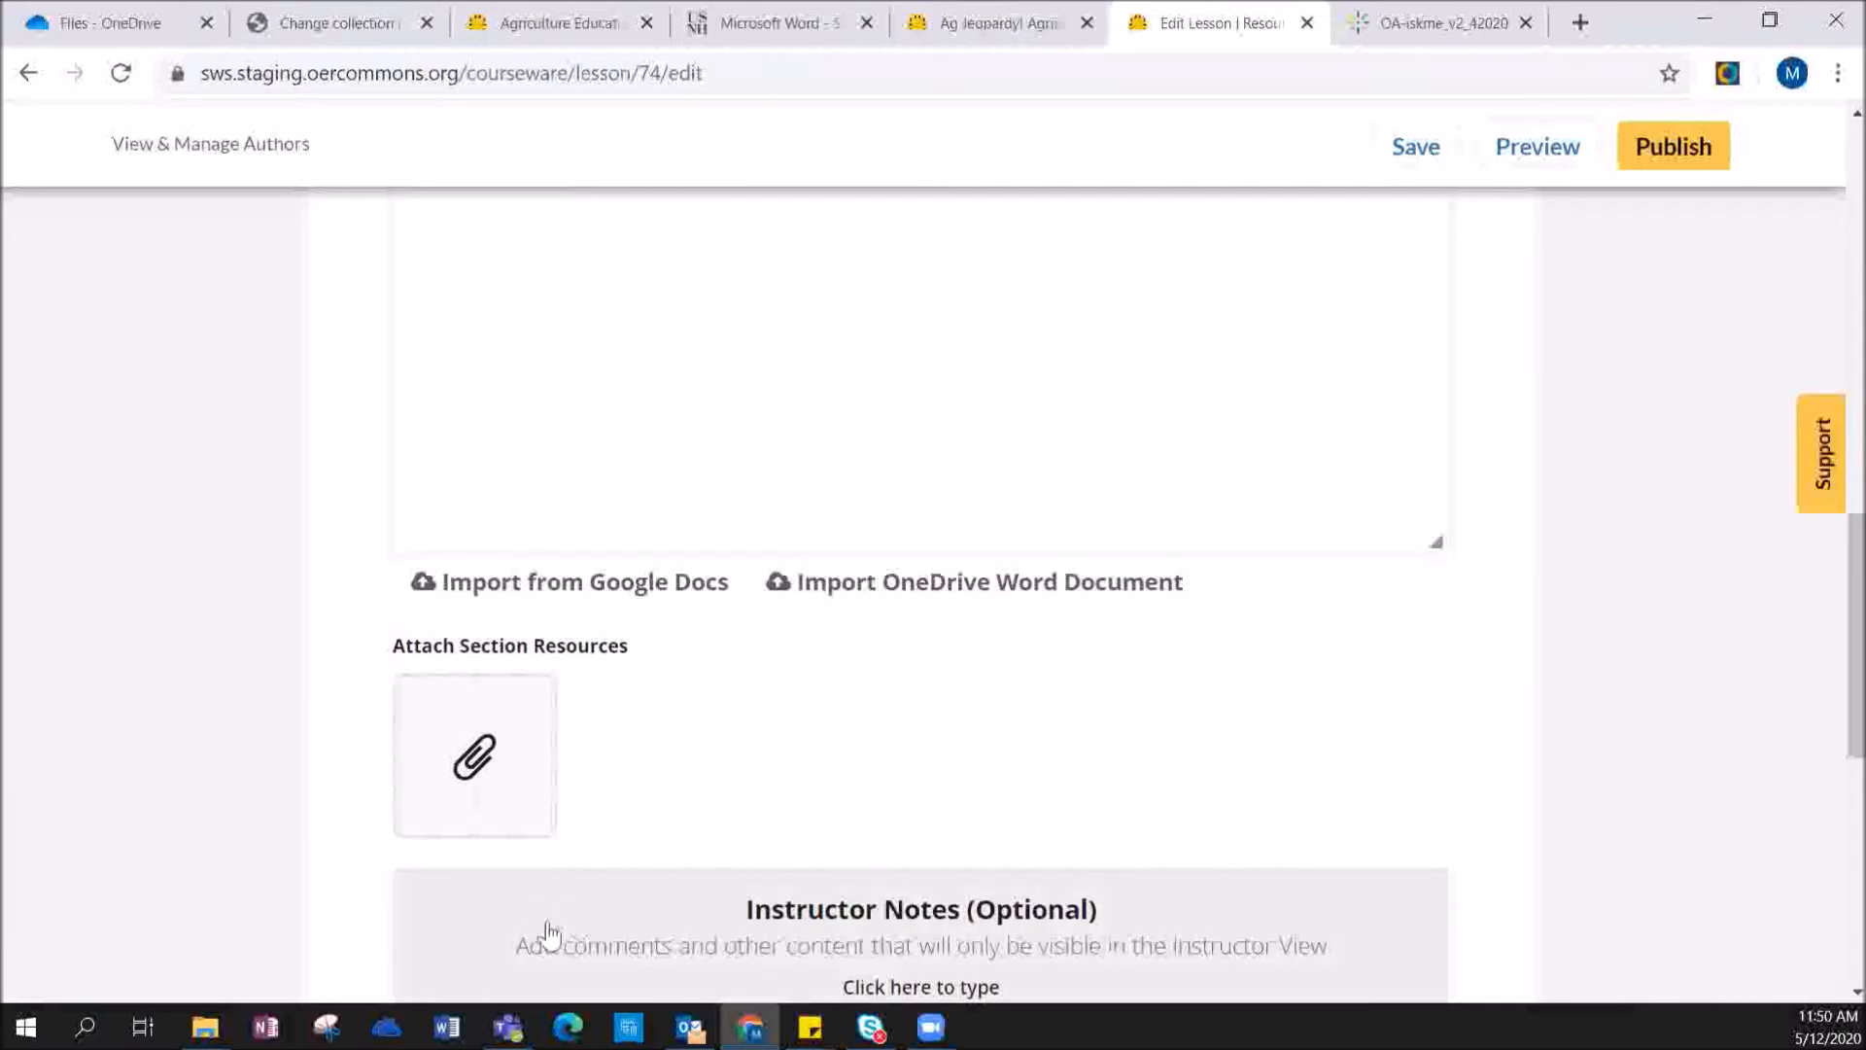
click(481, 757)
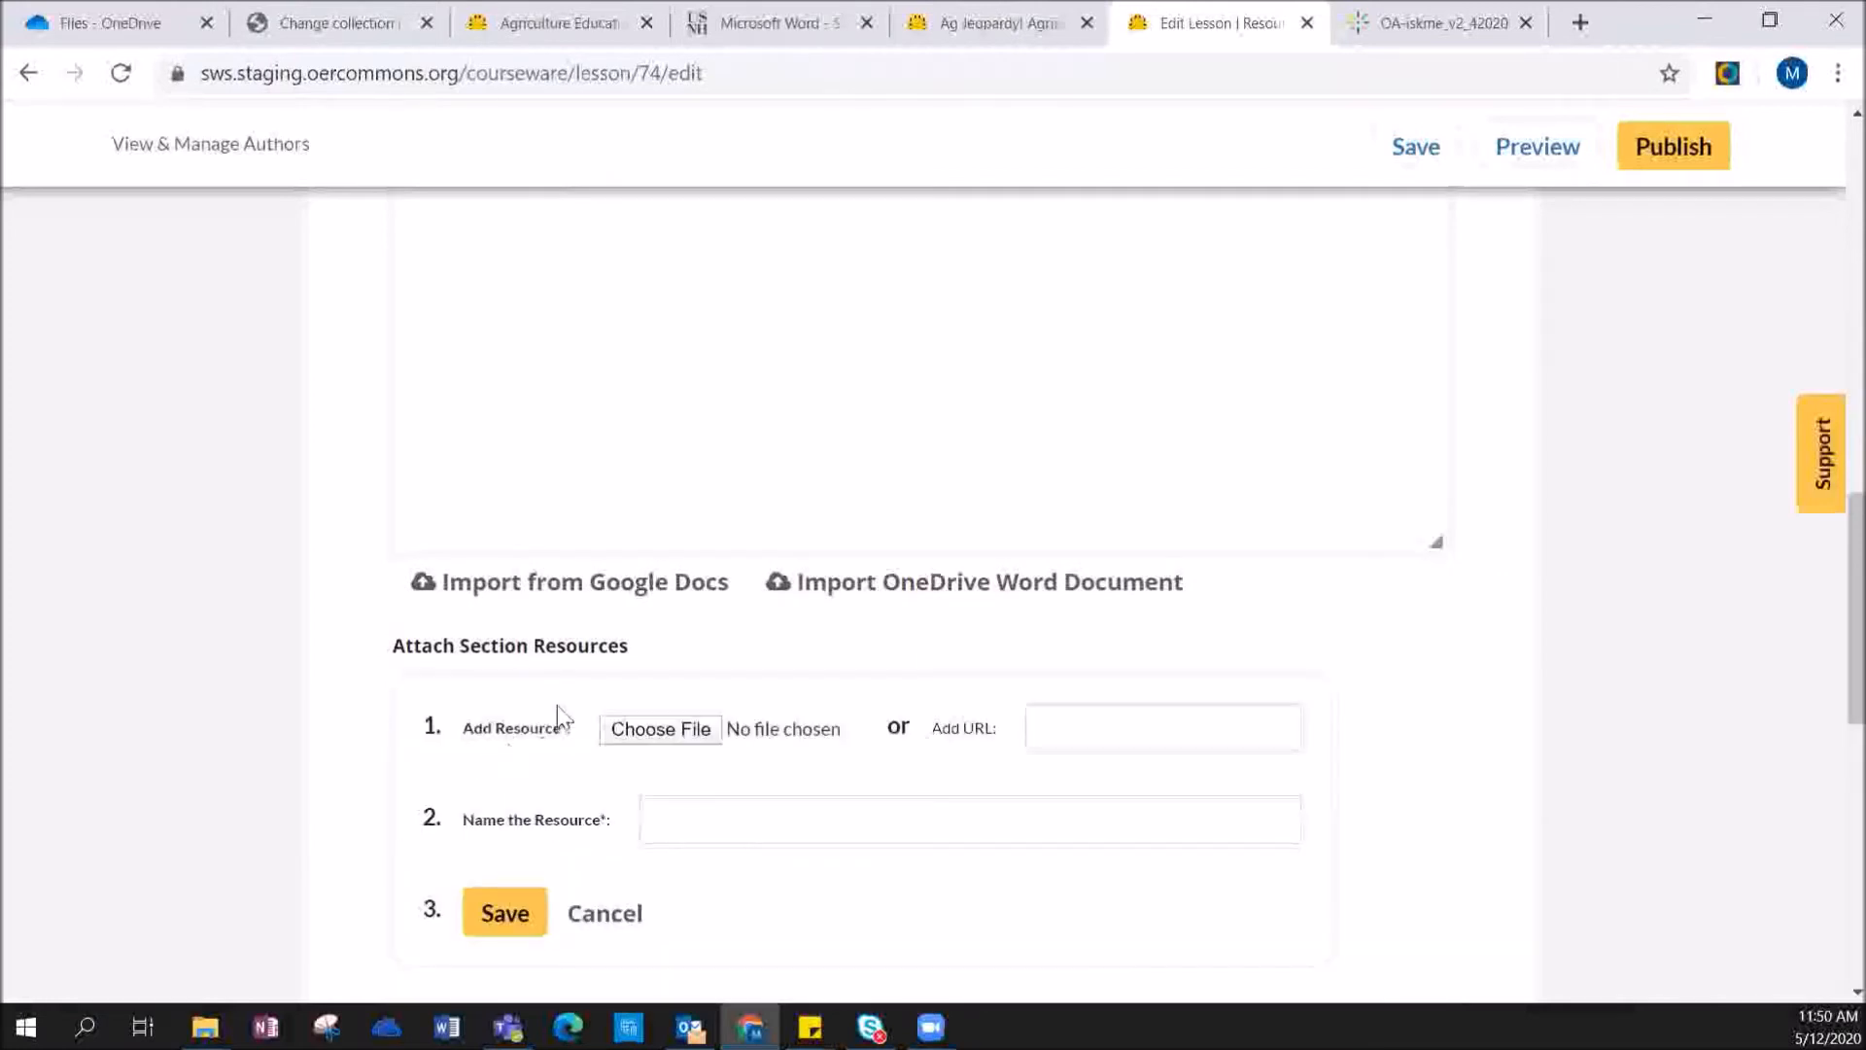
scroll(610, 677, down, 1)
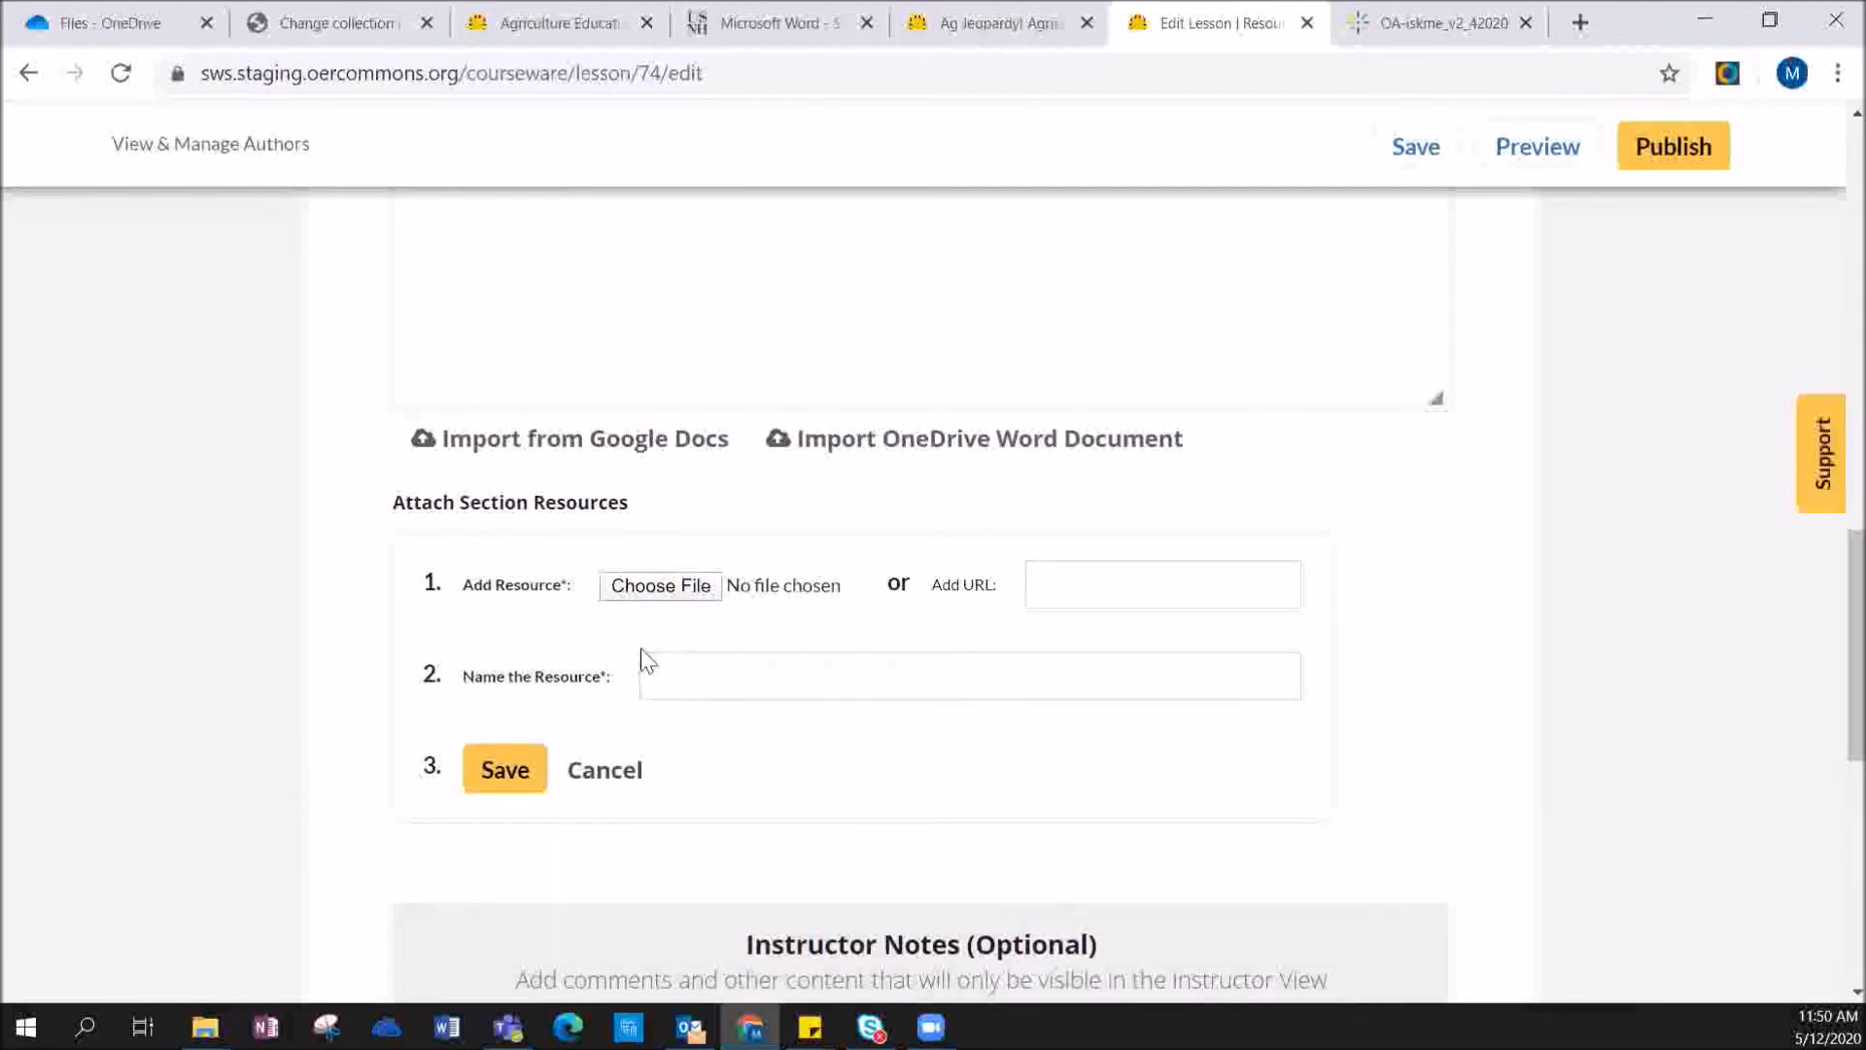
click(673, 587)
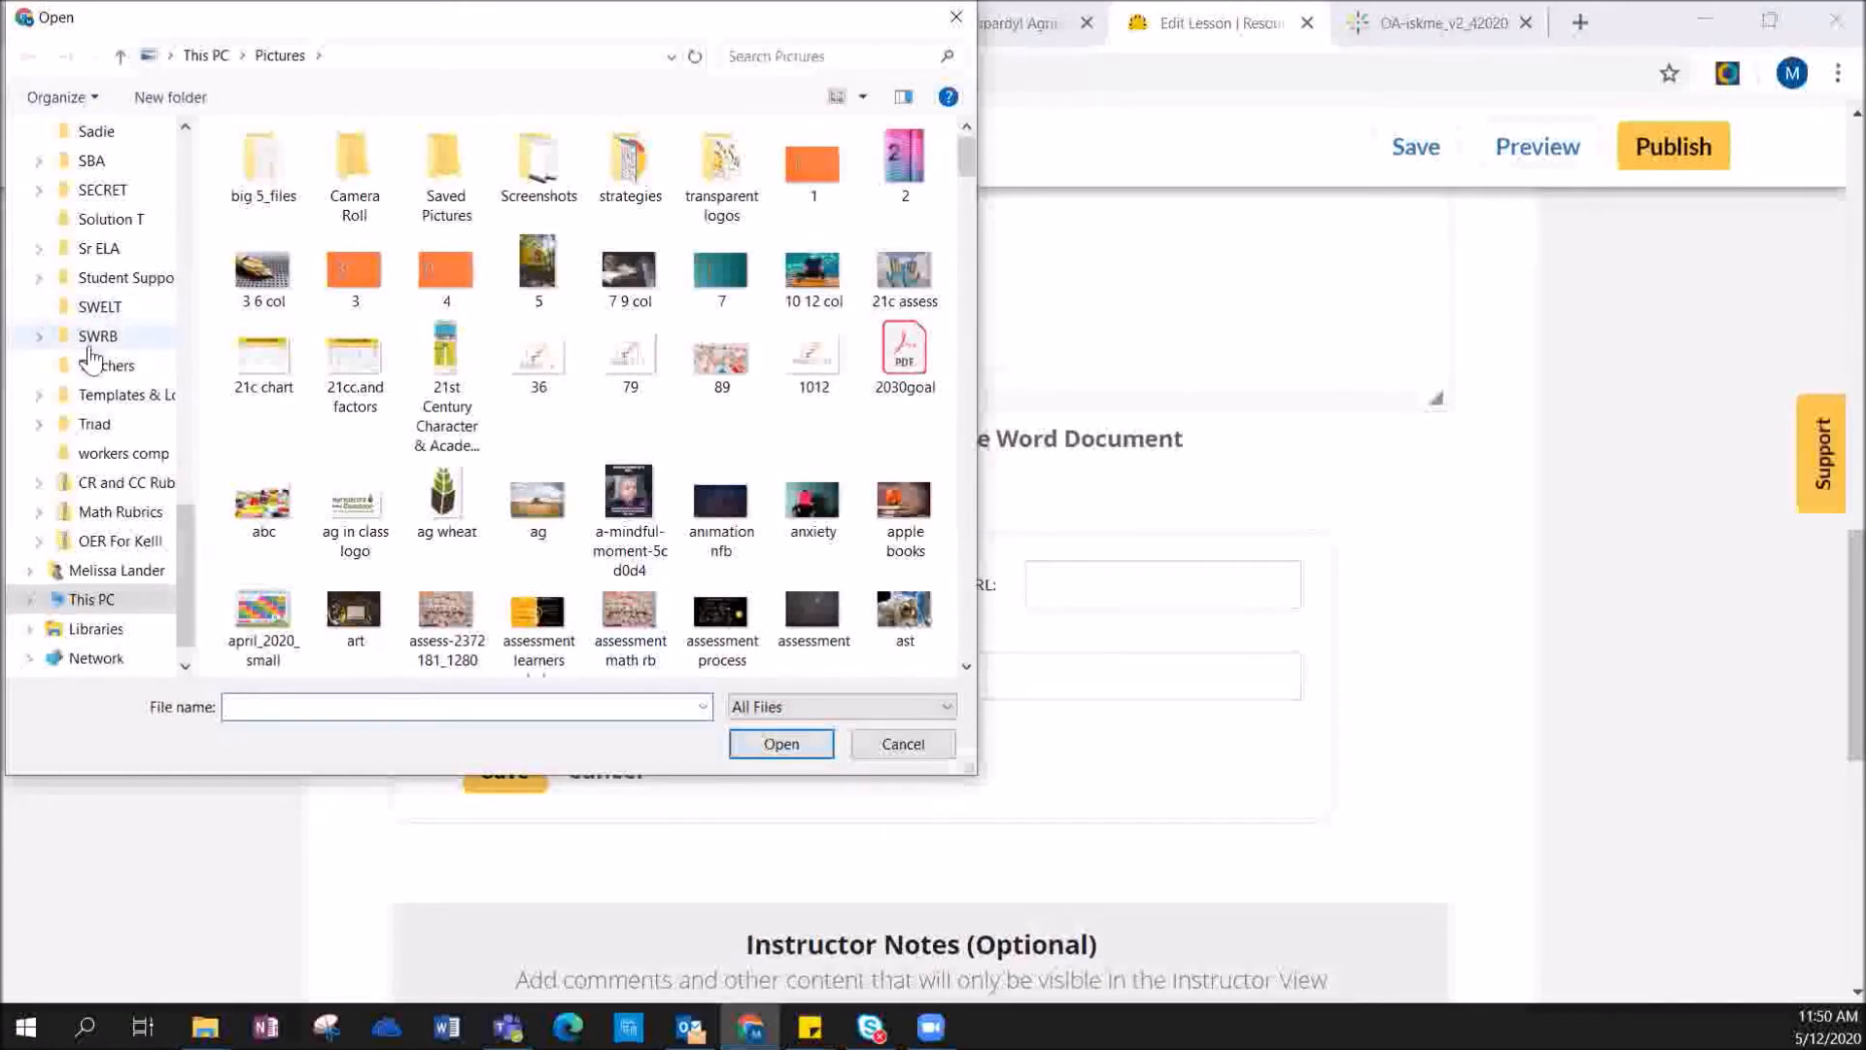
click(97, 367)
click(369, 302)
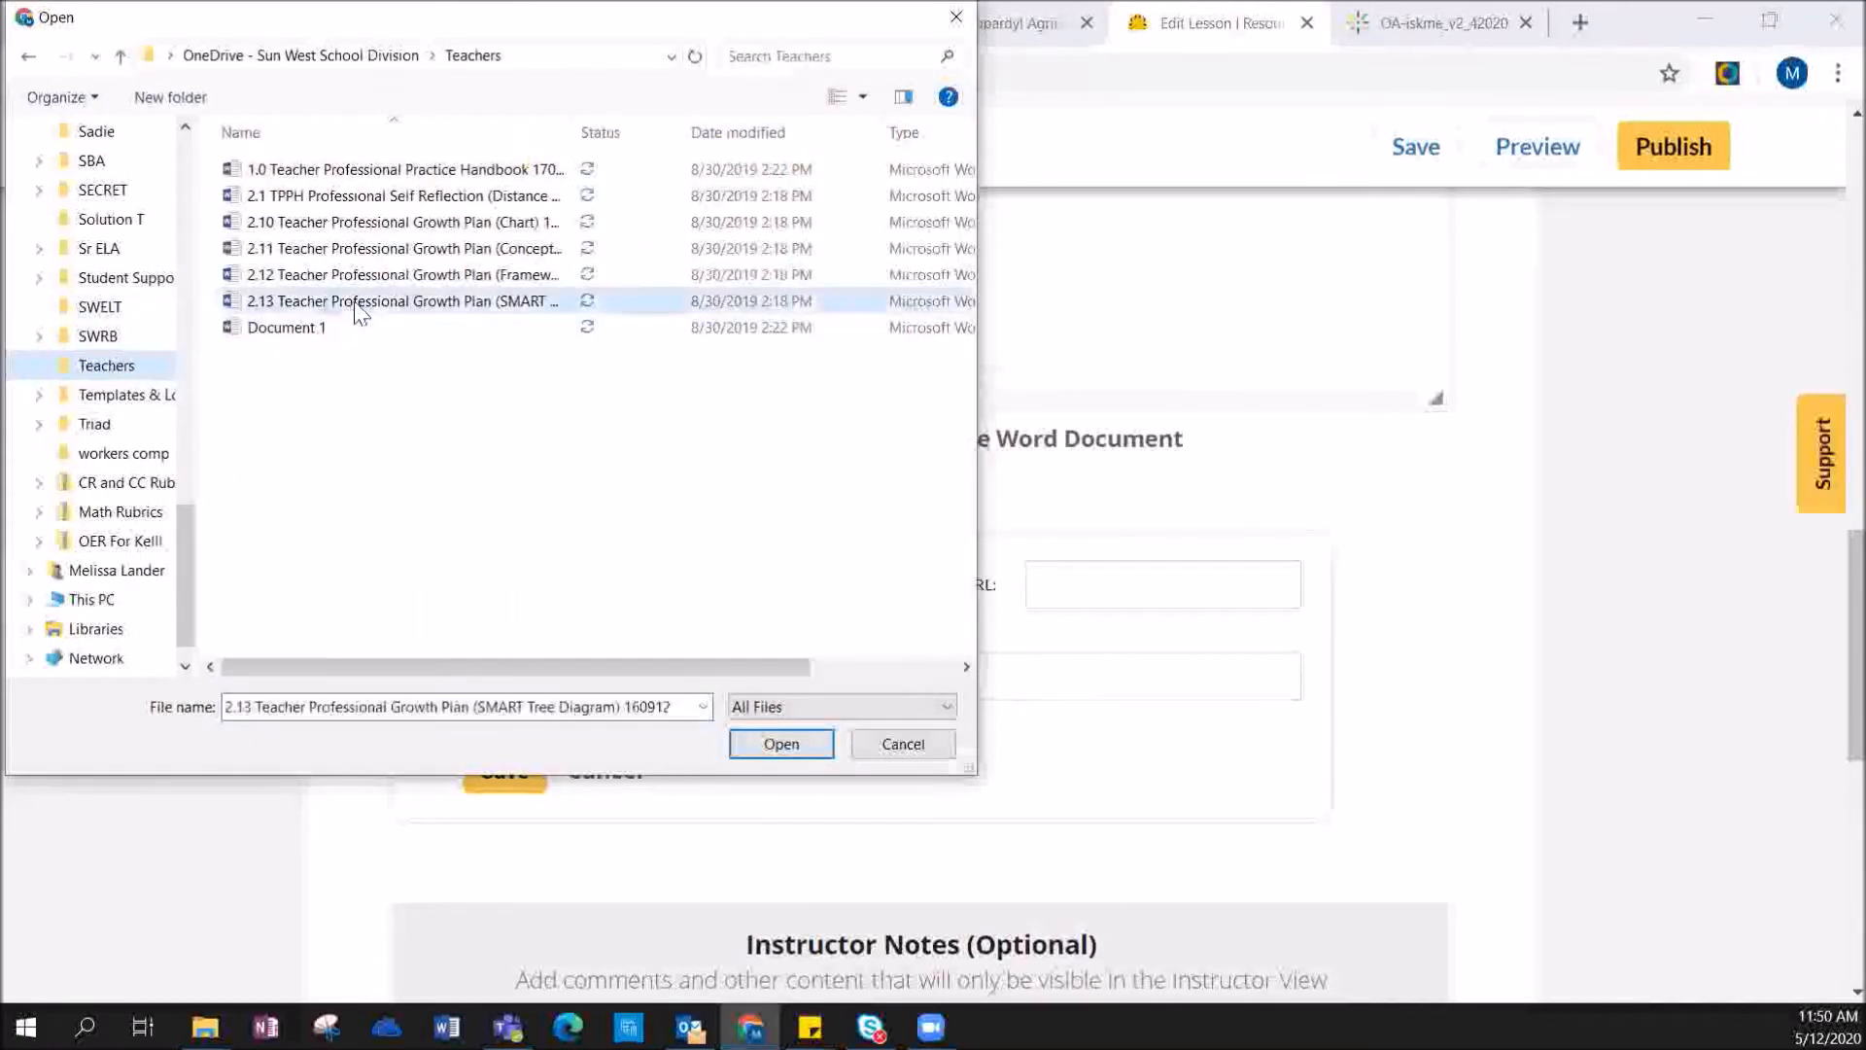
click(774, 749)
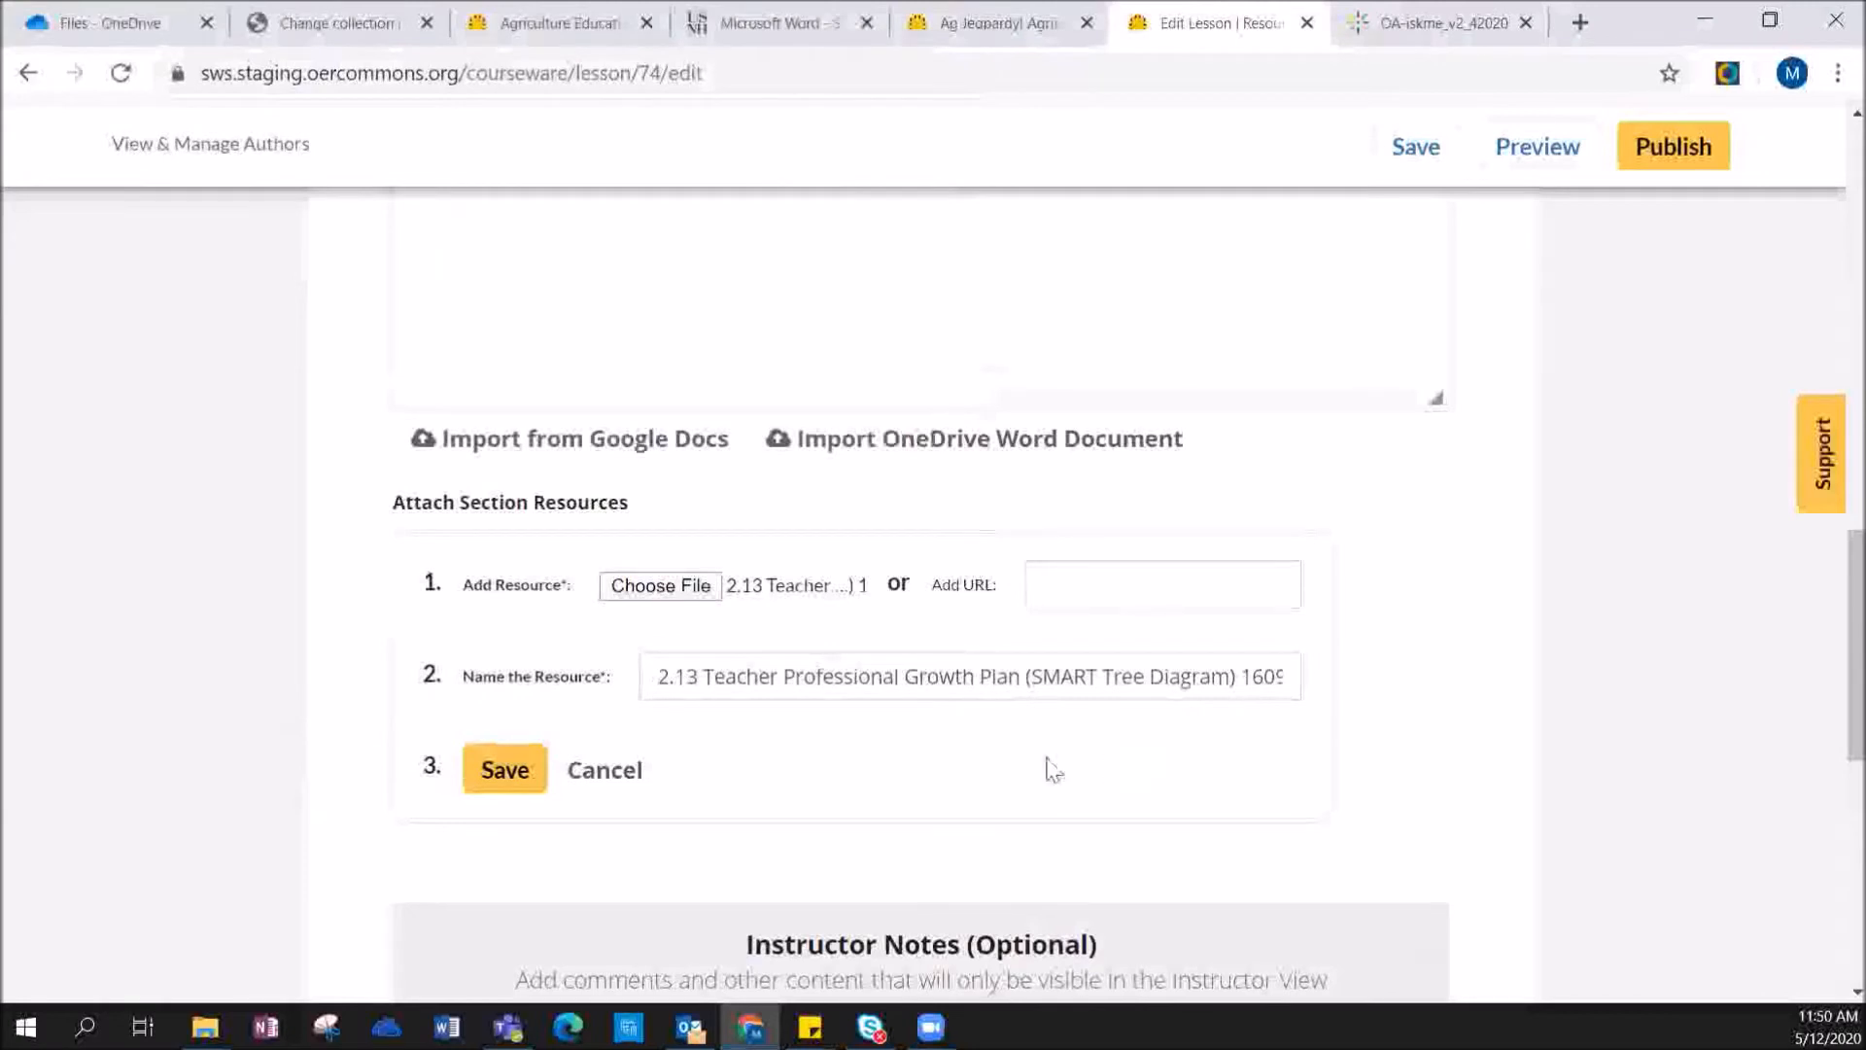
click(541, 793)
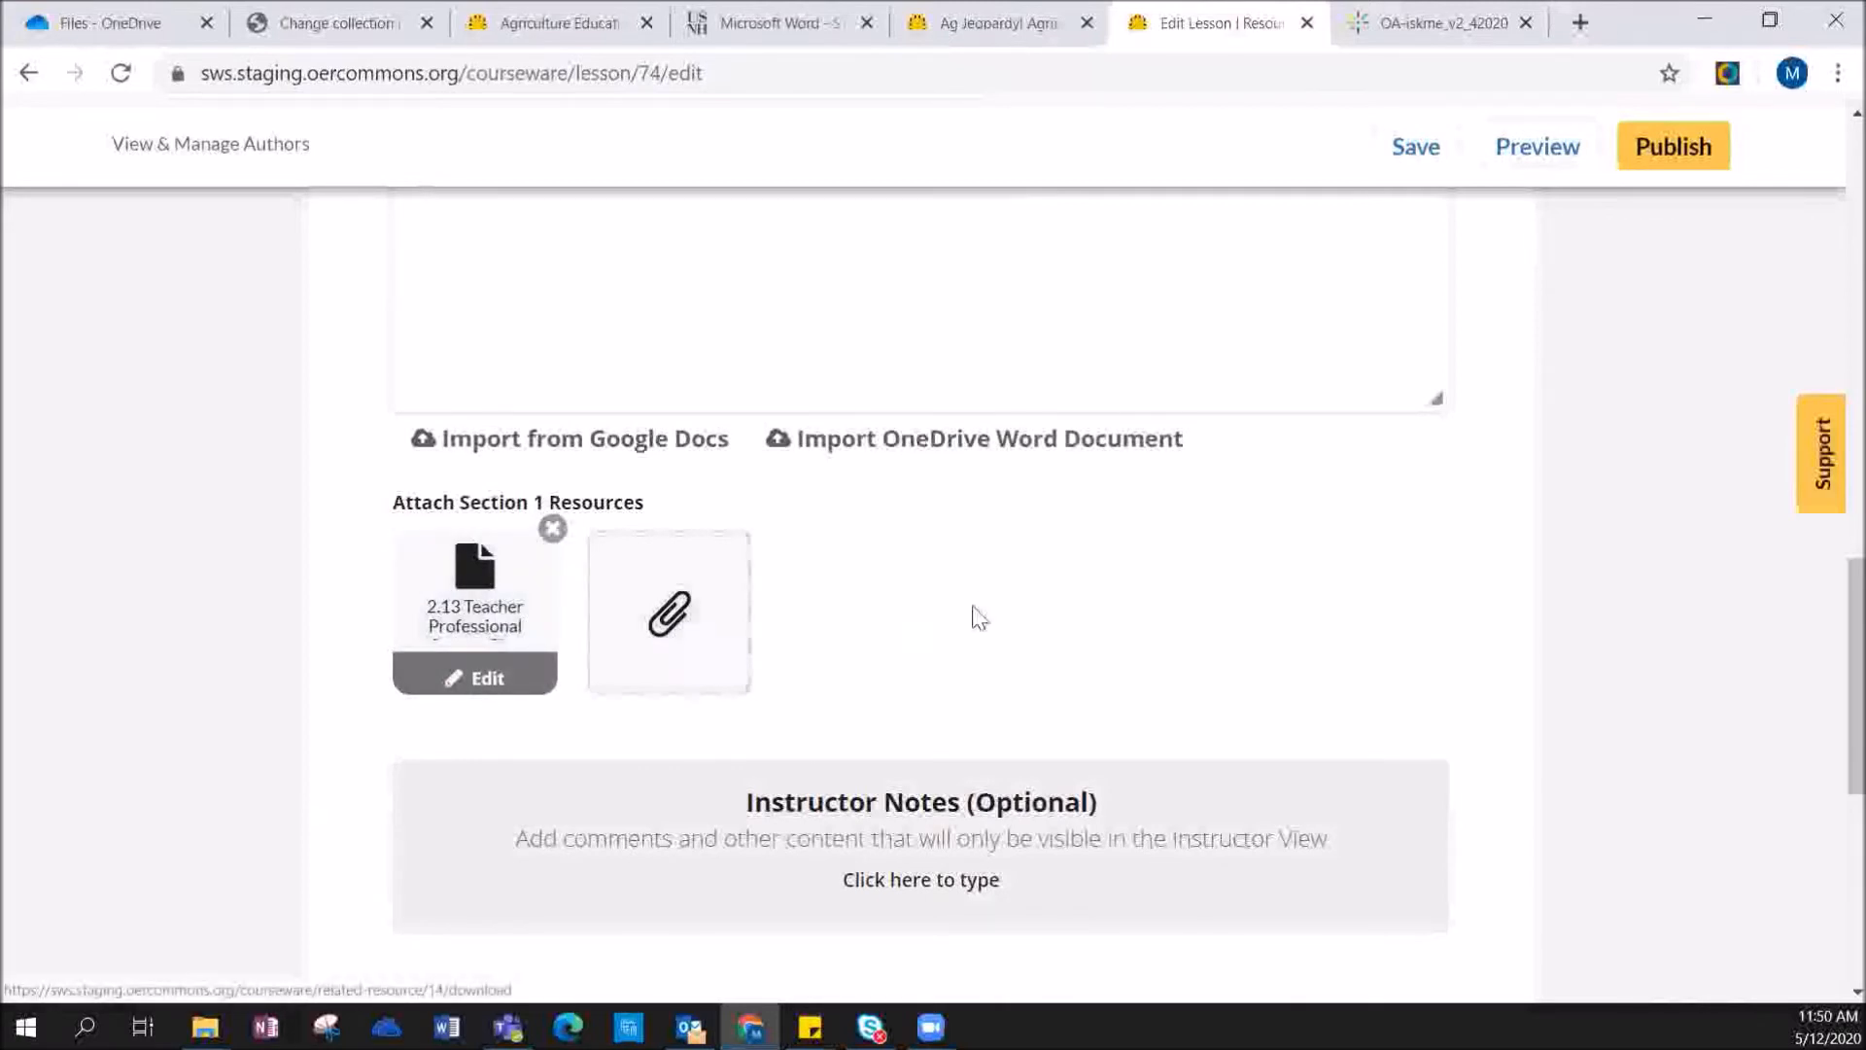
- Open the Test 1 section's Instructor Notes editor and examine its formatting and import options
scroll(988, 595, down, 1)
click(950, 733)
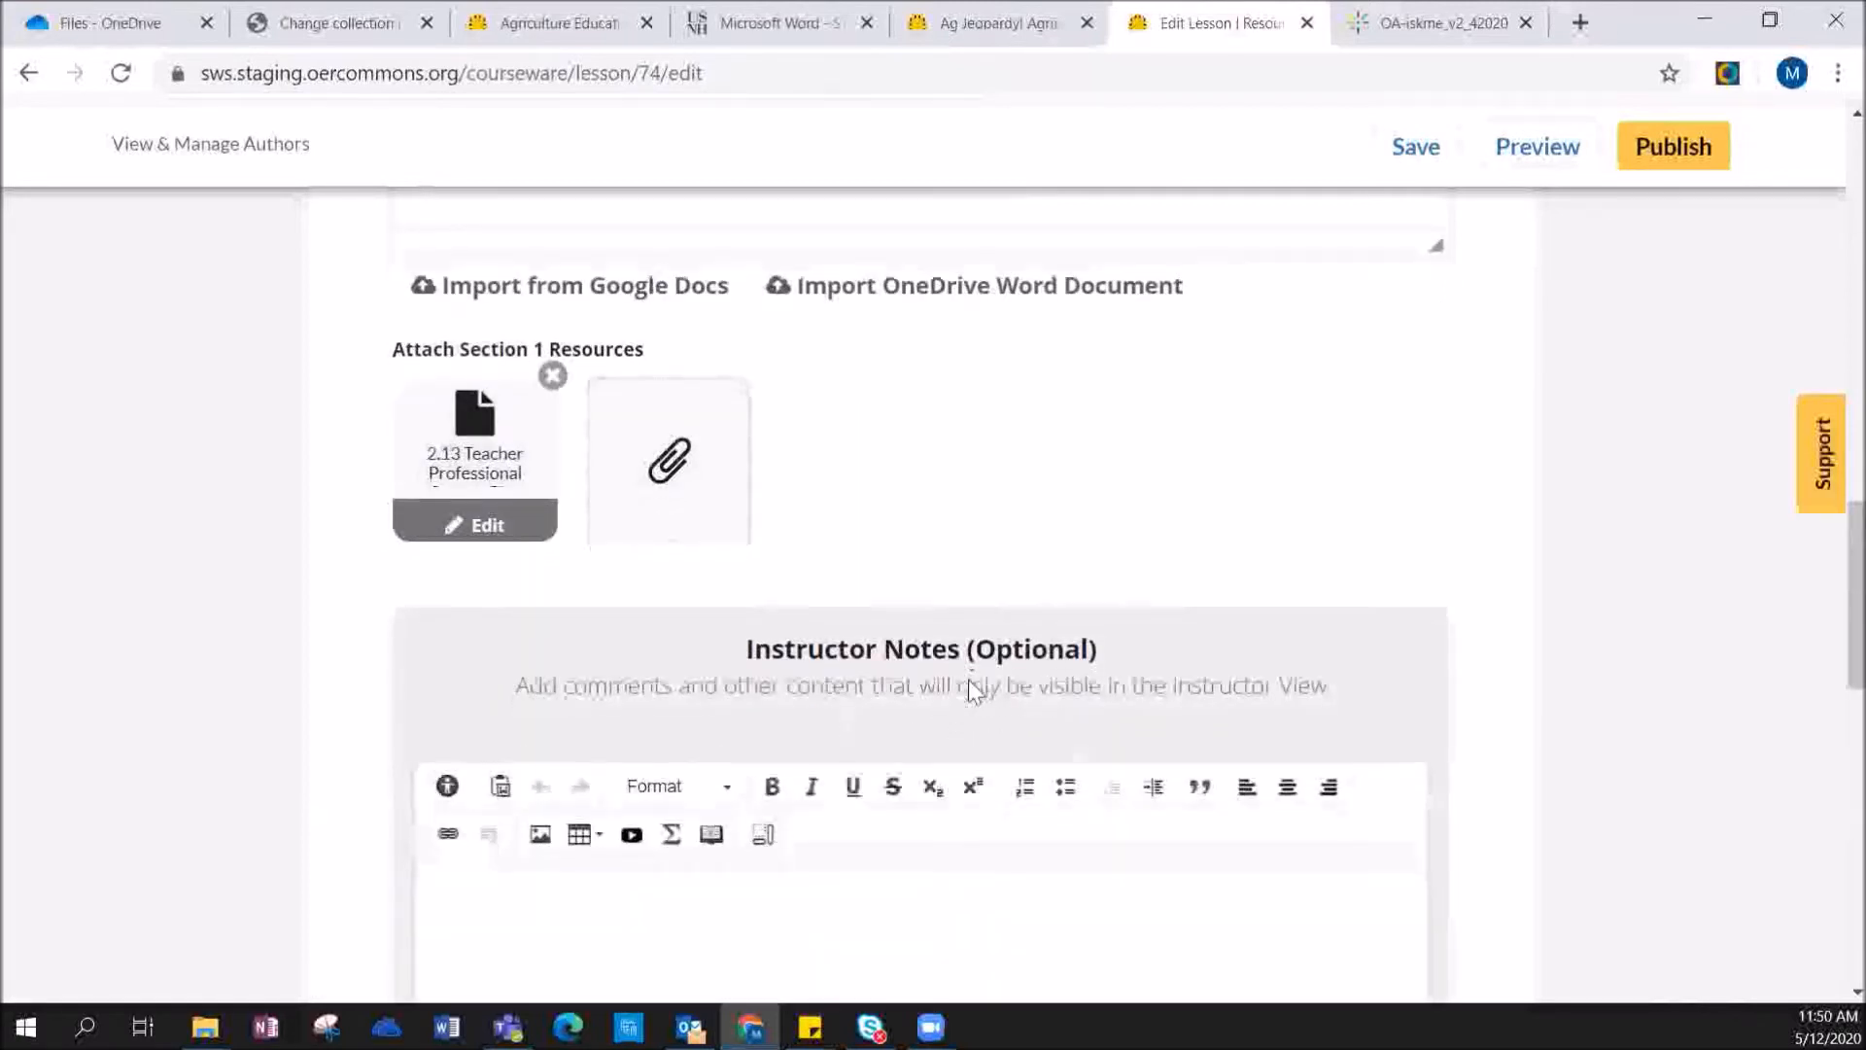
scroll(971, 687, down, 1)
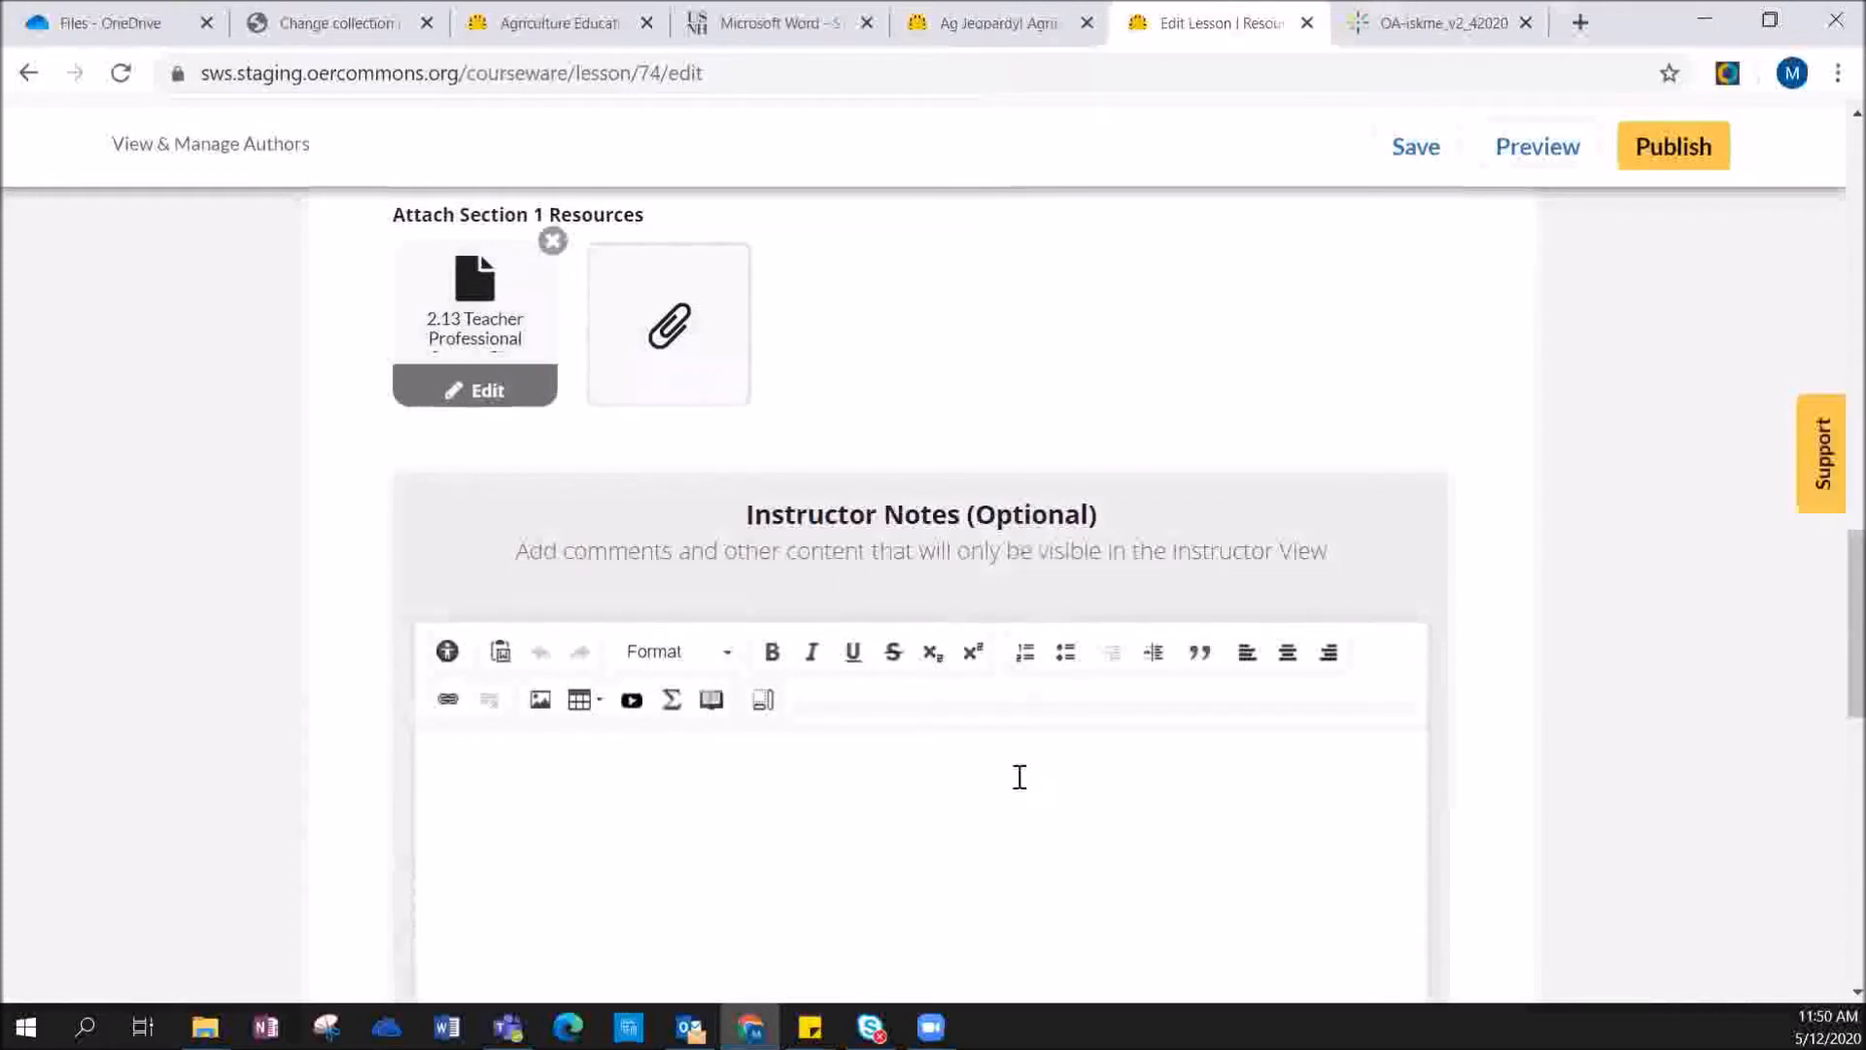
click(1006, 816)
scroll(1006, 800, down, 1)
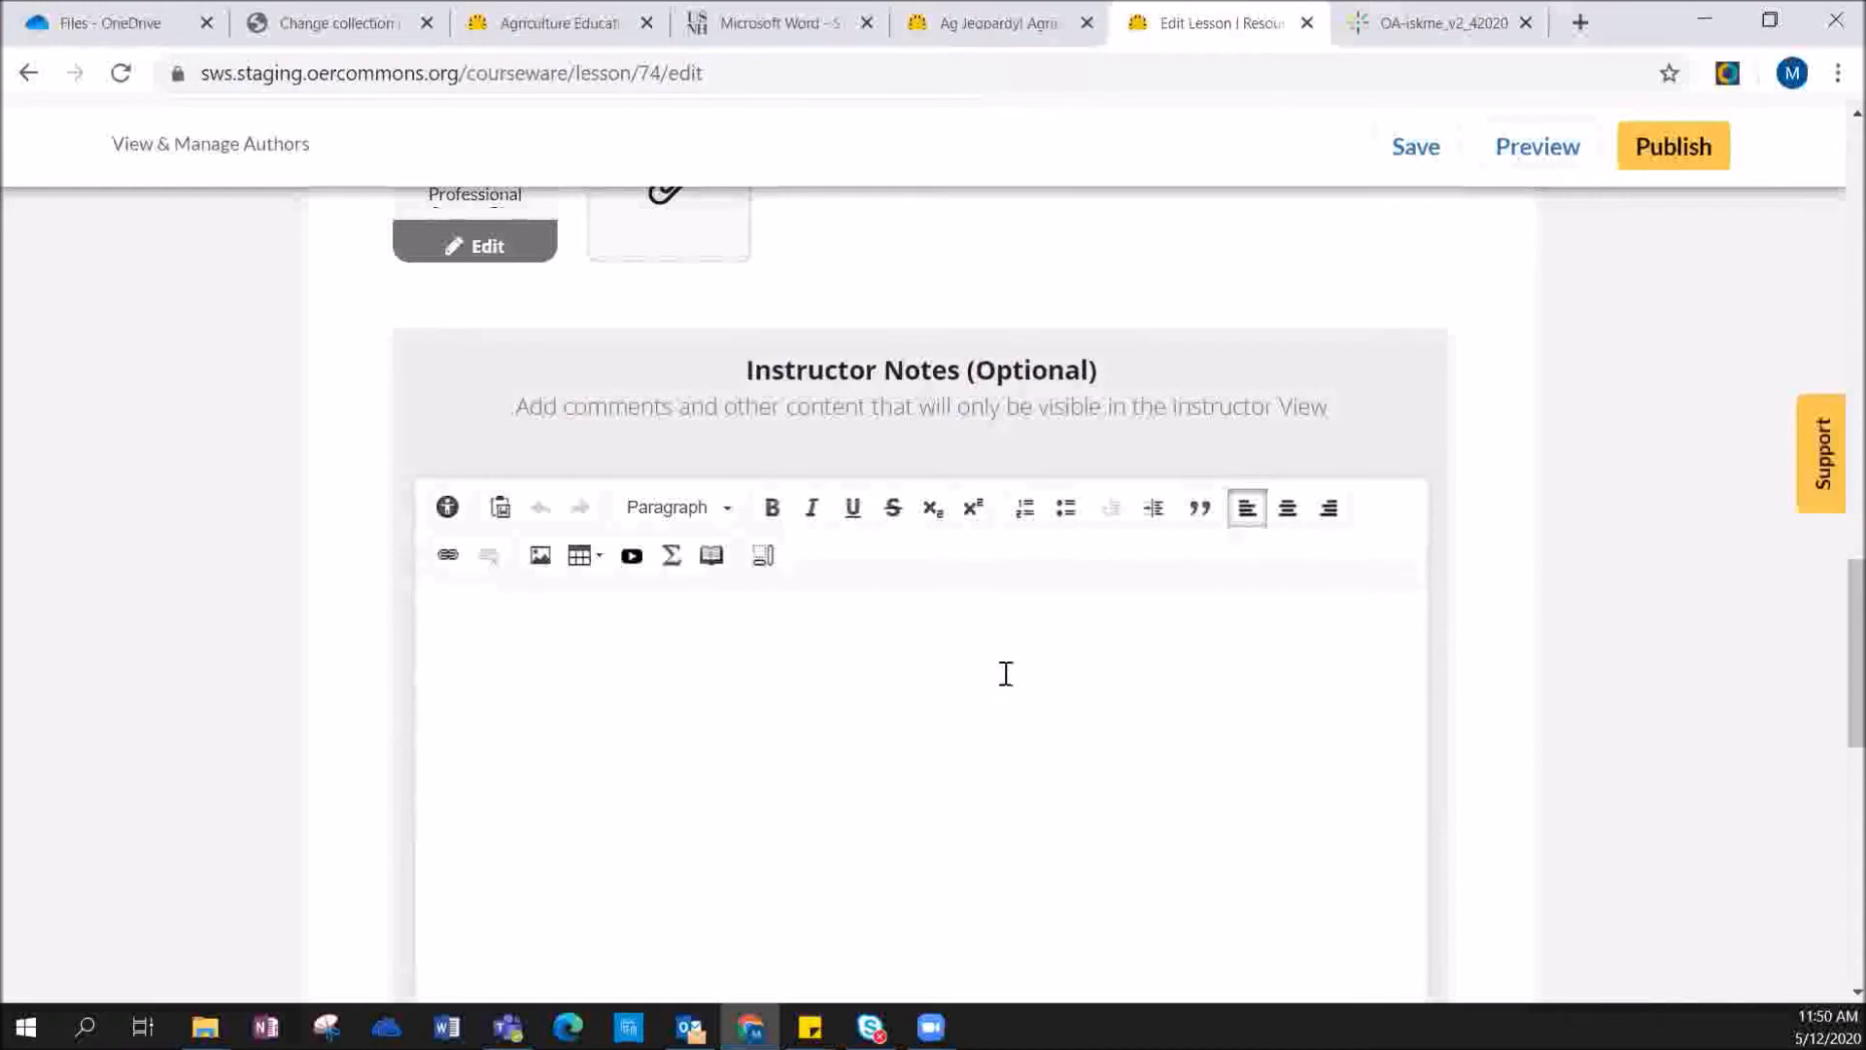
scroll(1006, 673, down, 2)
scroll(1006, 670, up, 2)
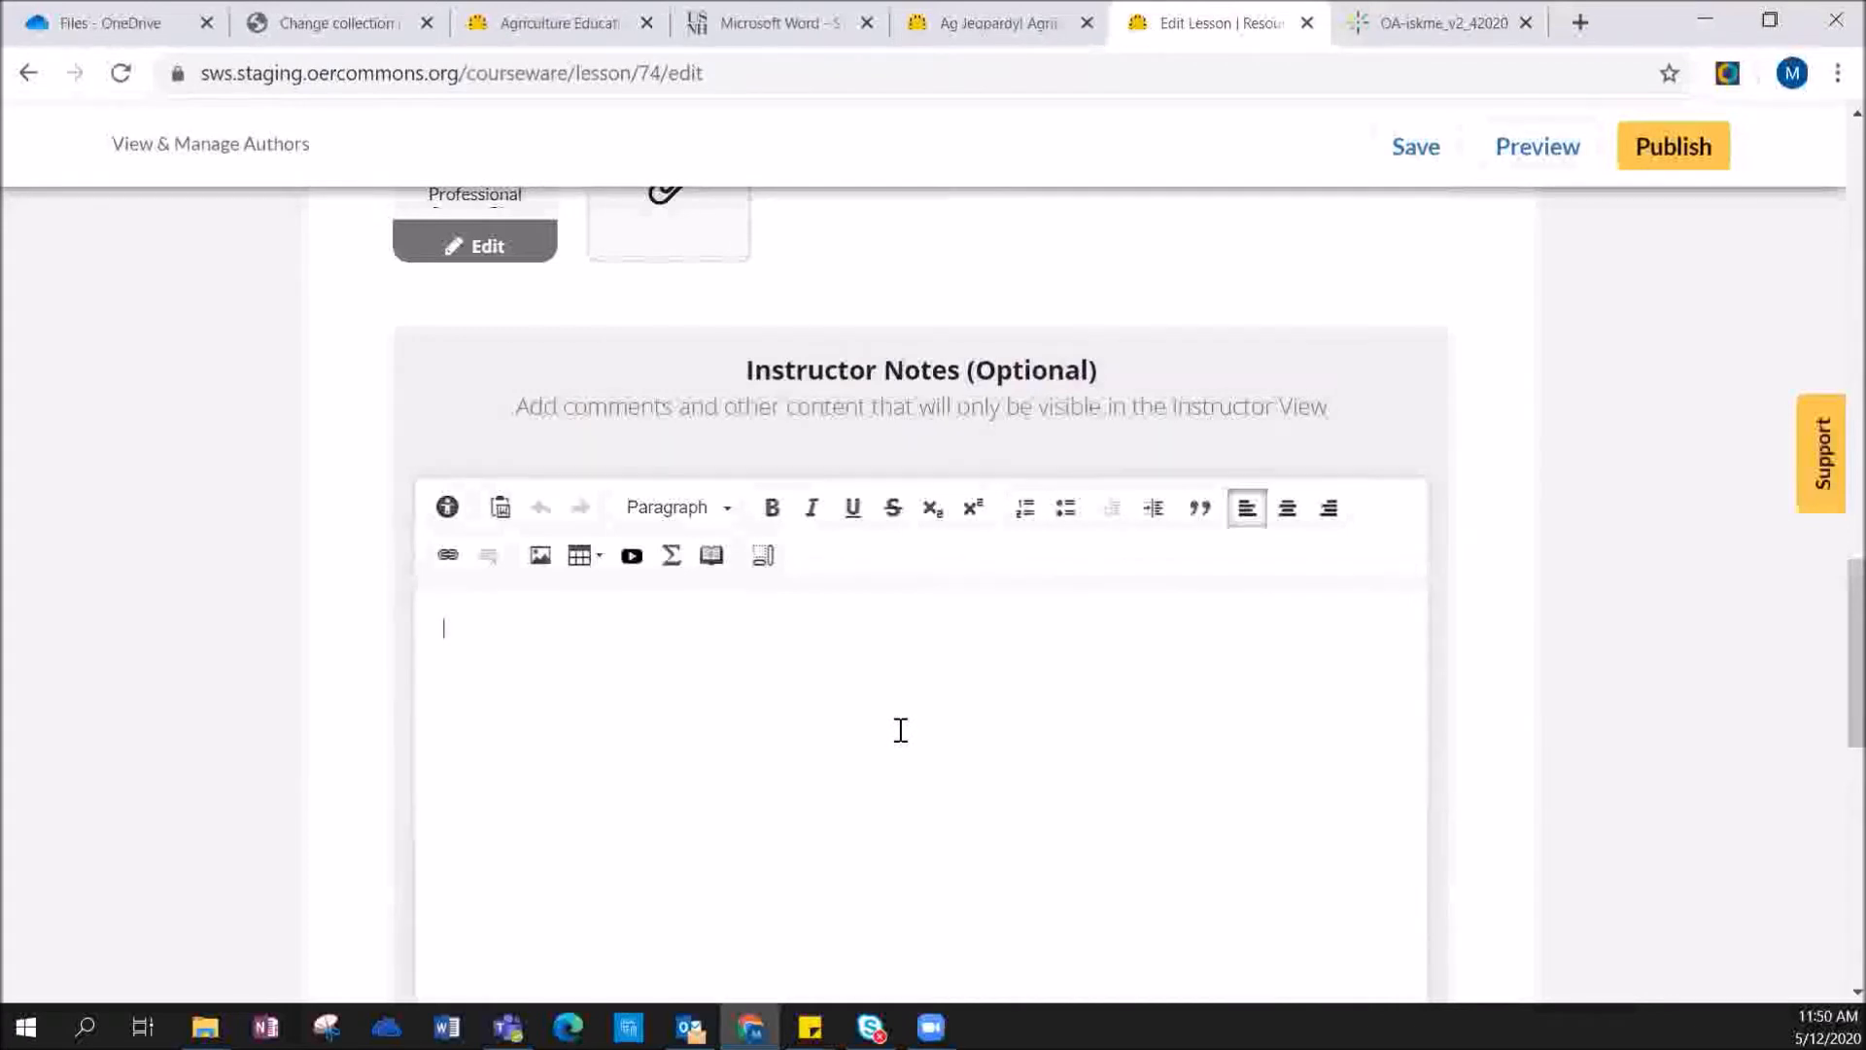
scroll(944, 680, down, 1)
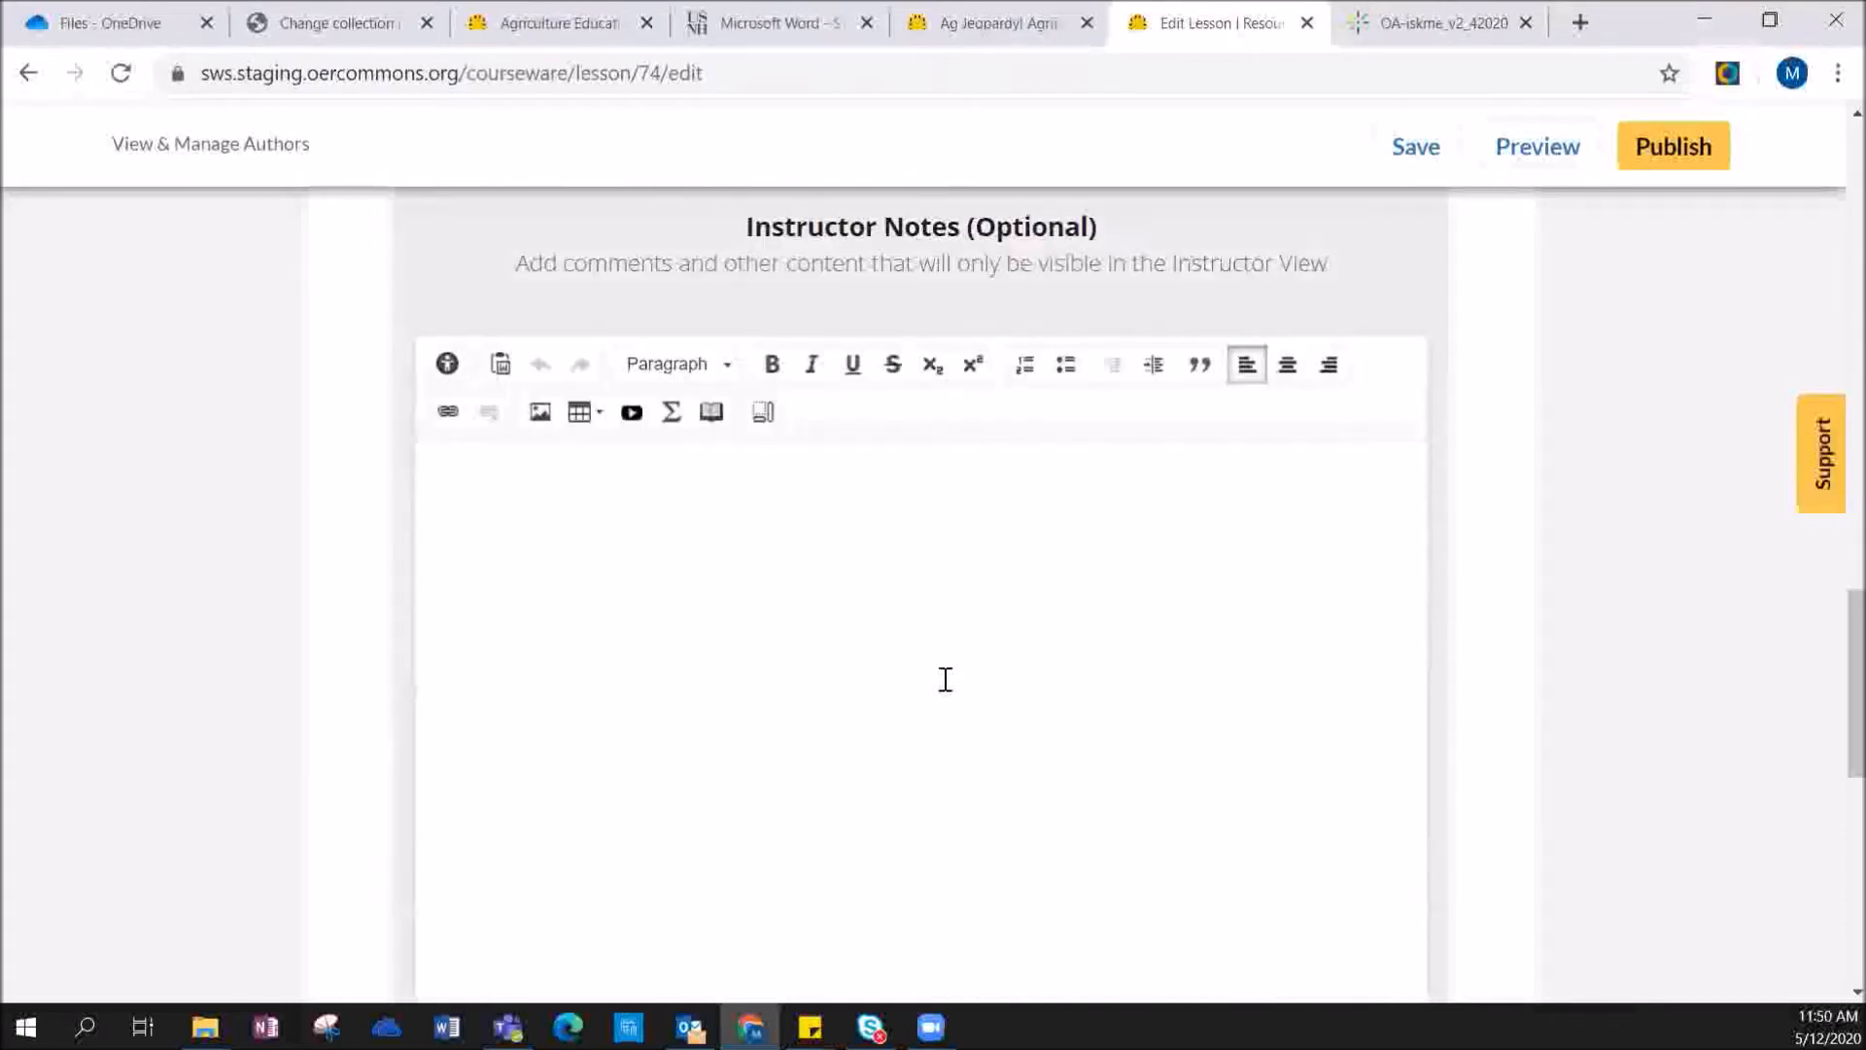
scroll(963, 619, down, 1)
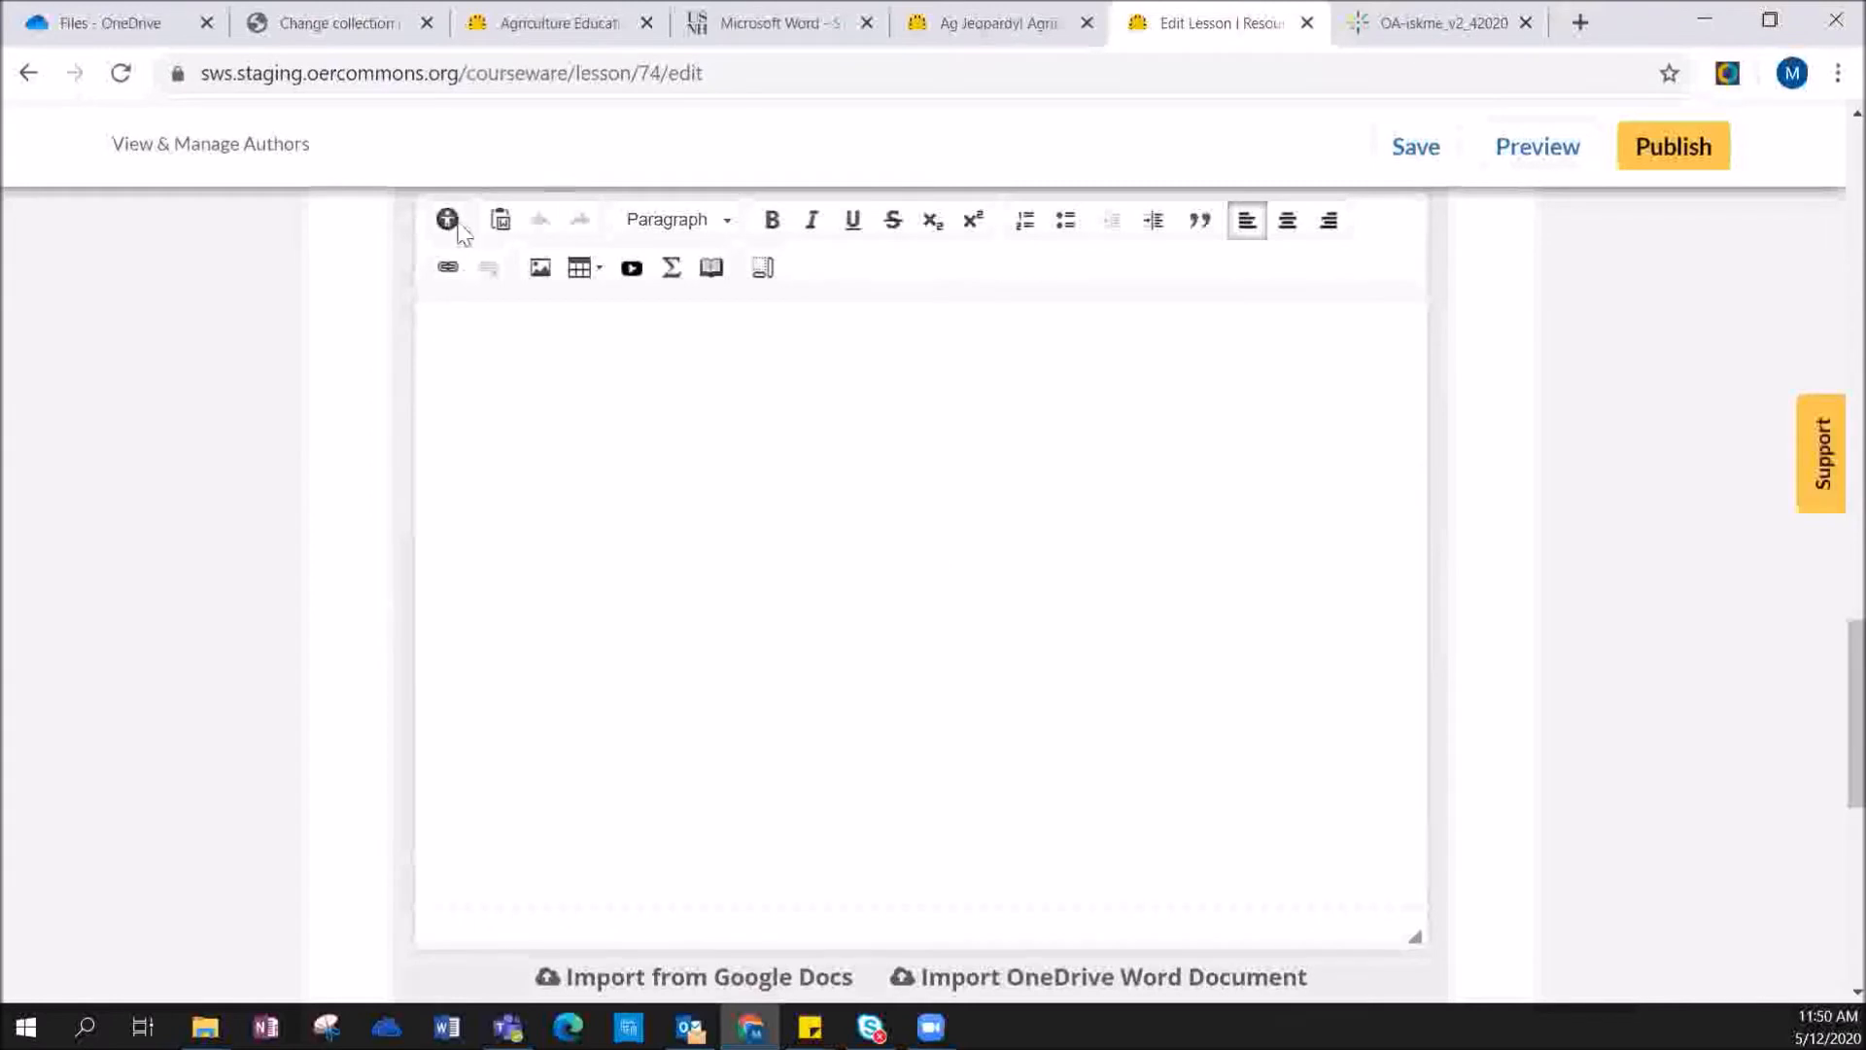
- Insert a new section after the Test 1 section
scroll(904, 552, down, 4)
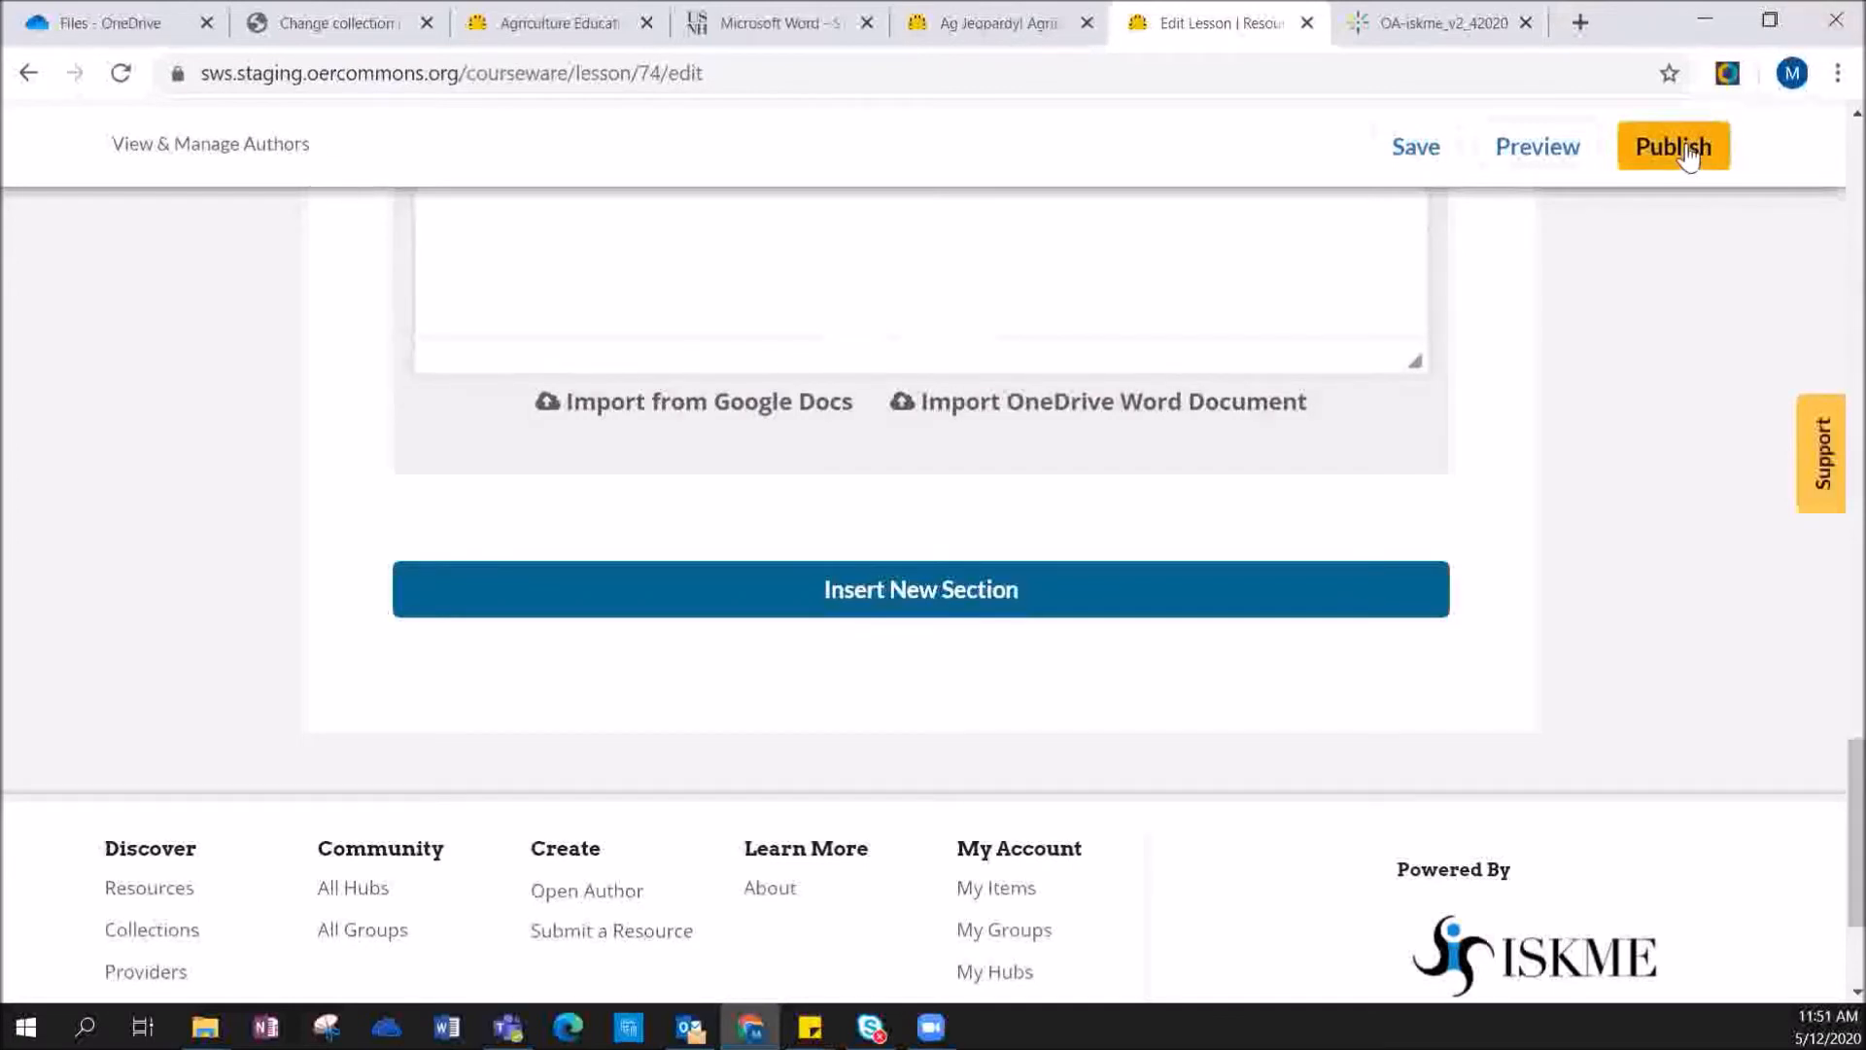
click(853, 595)
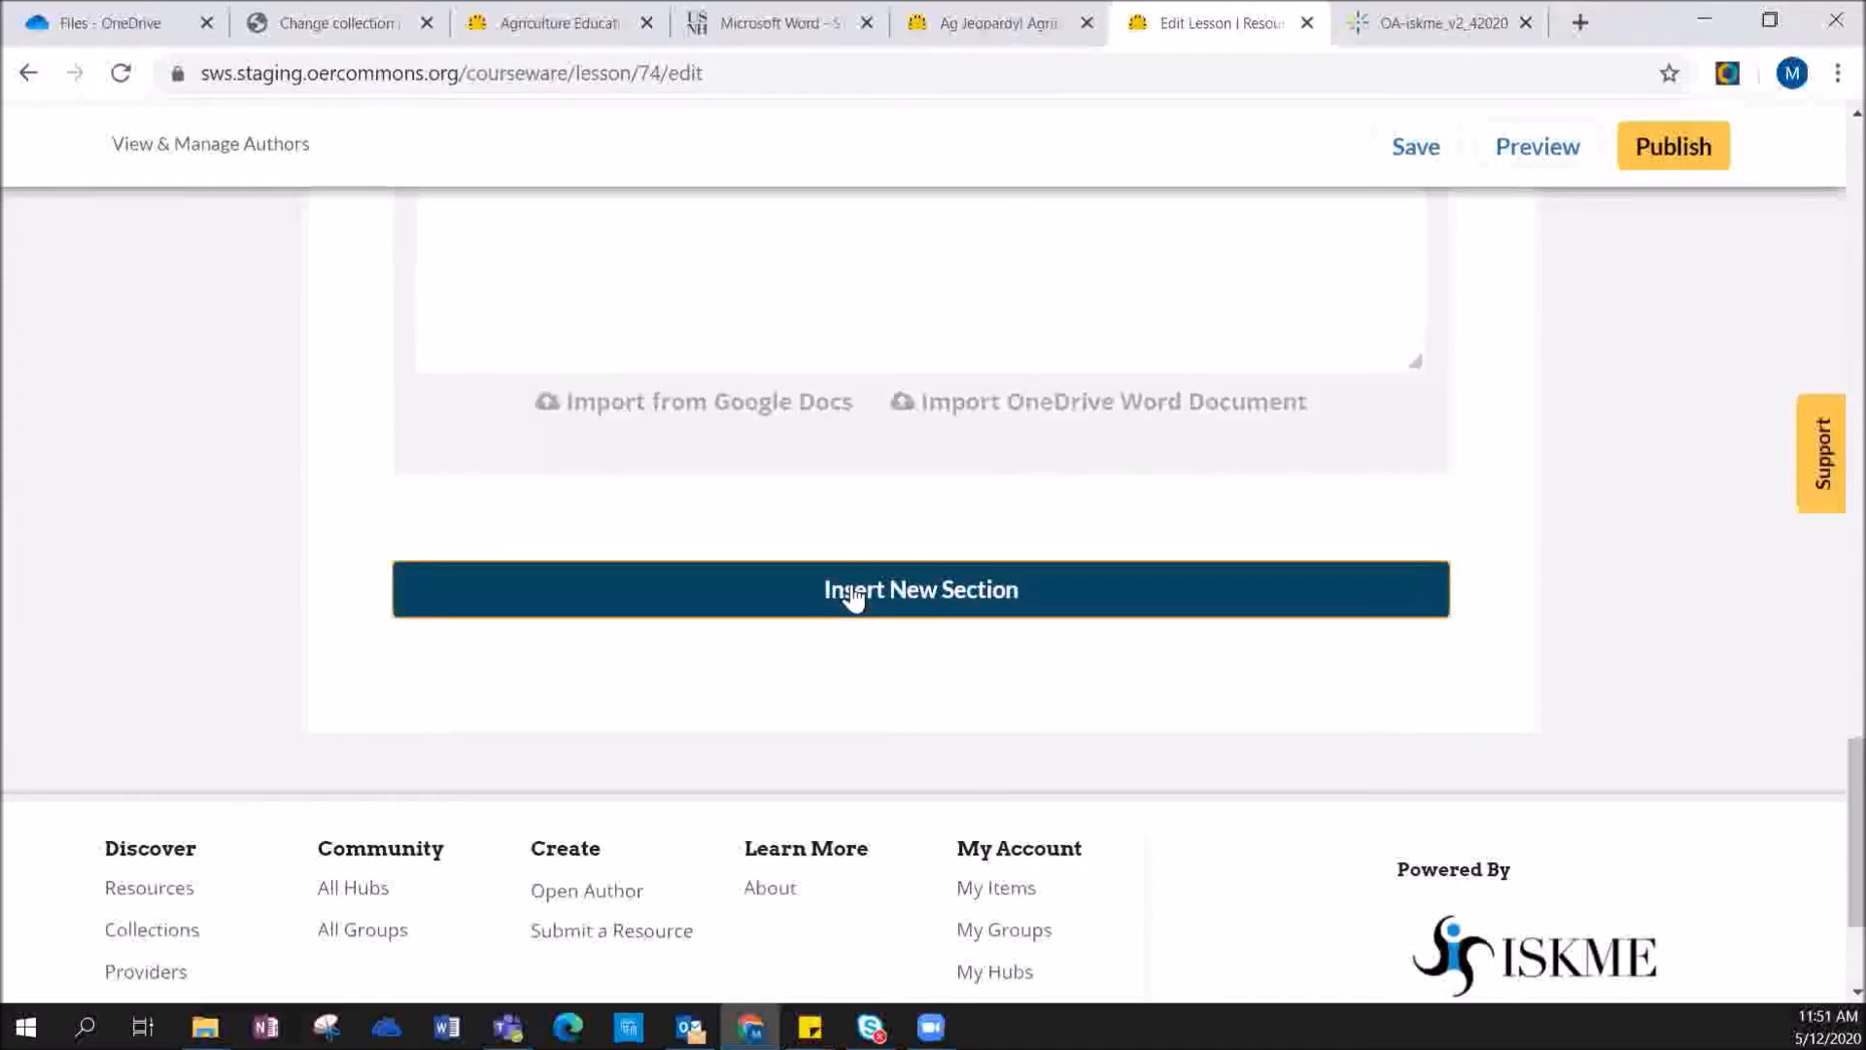
scroll(872, 523, up, 8)
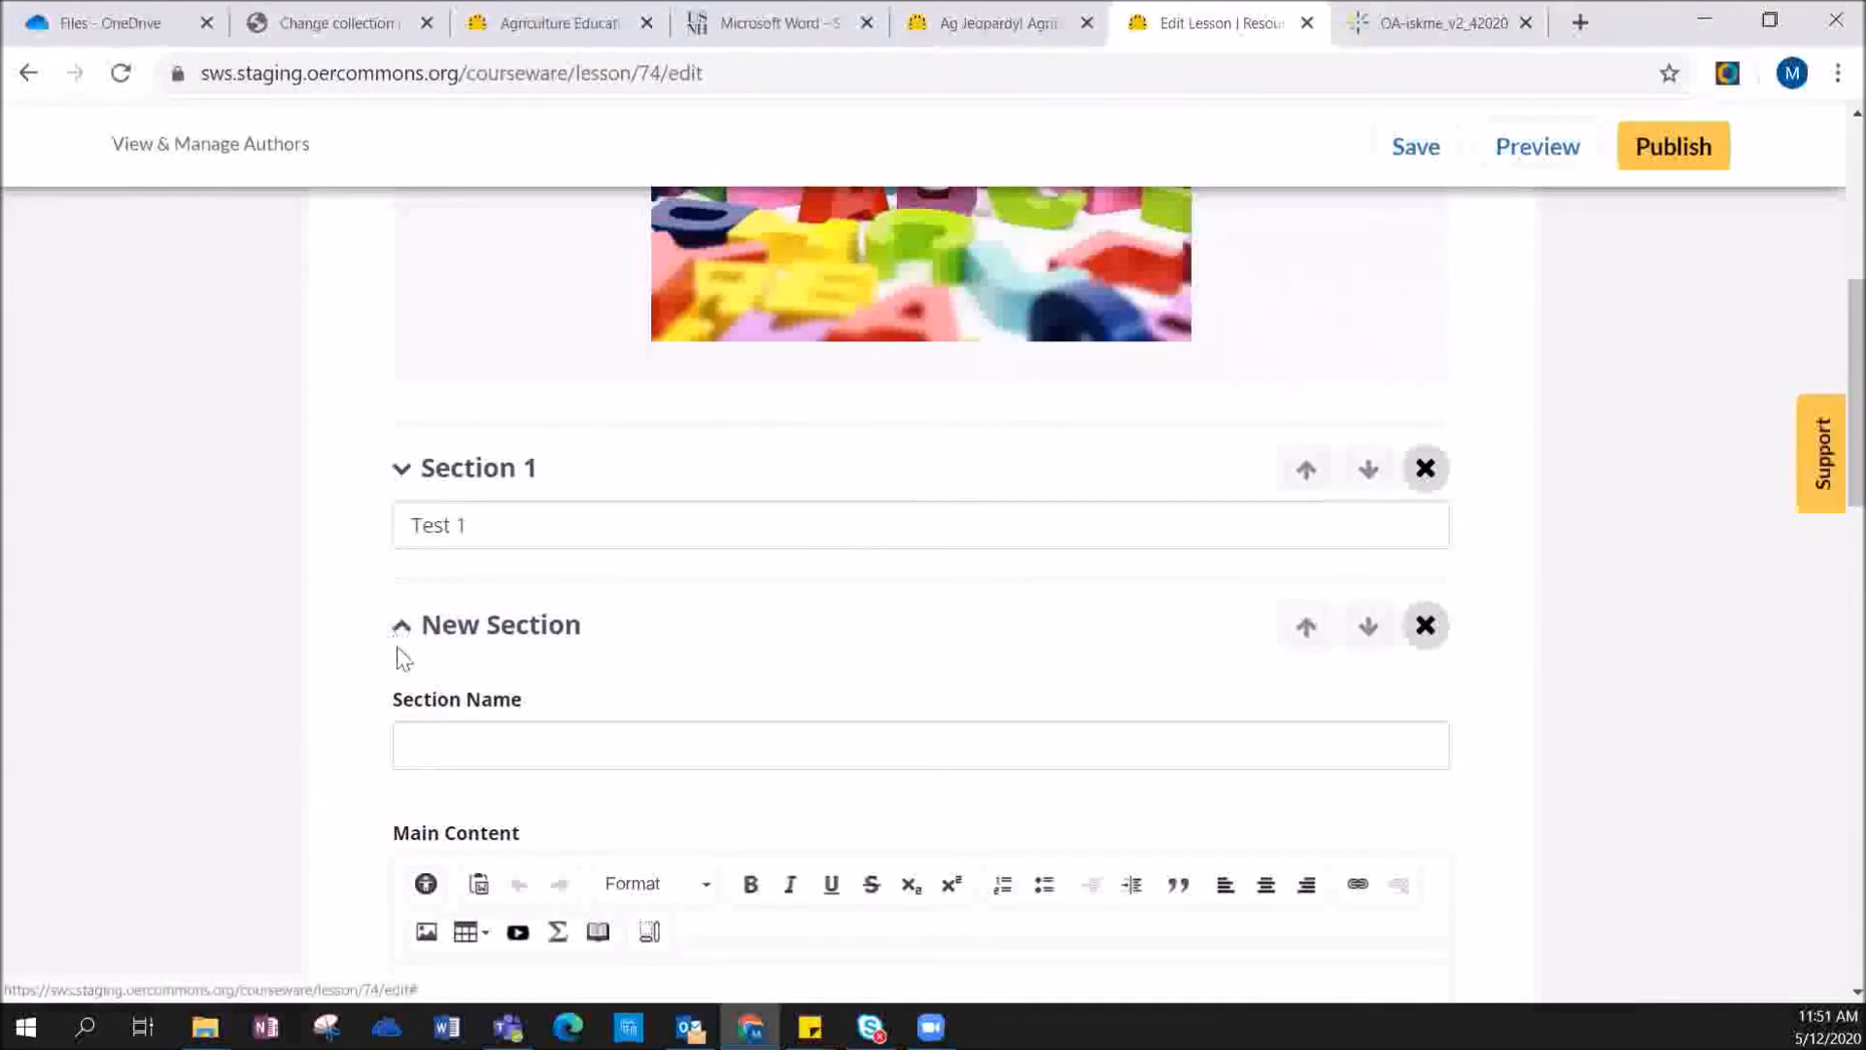
- Name the new section "Test 2" and write "test" in its main content
click(416, 763)
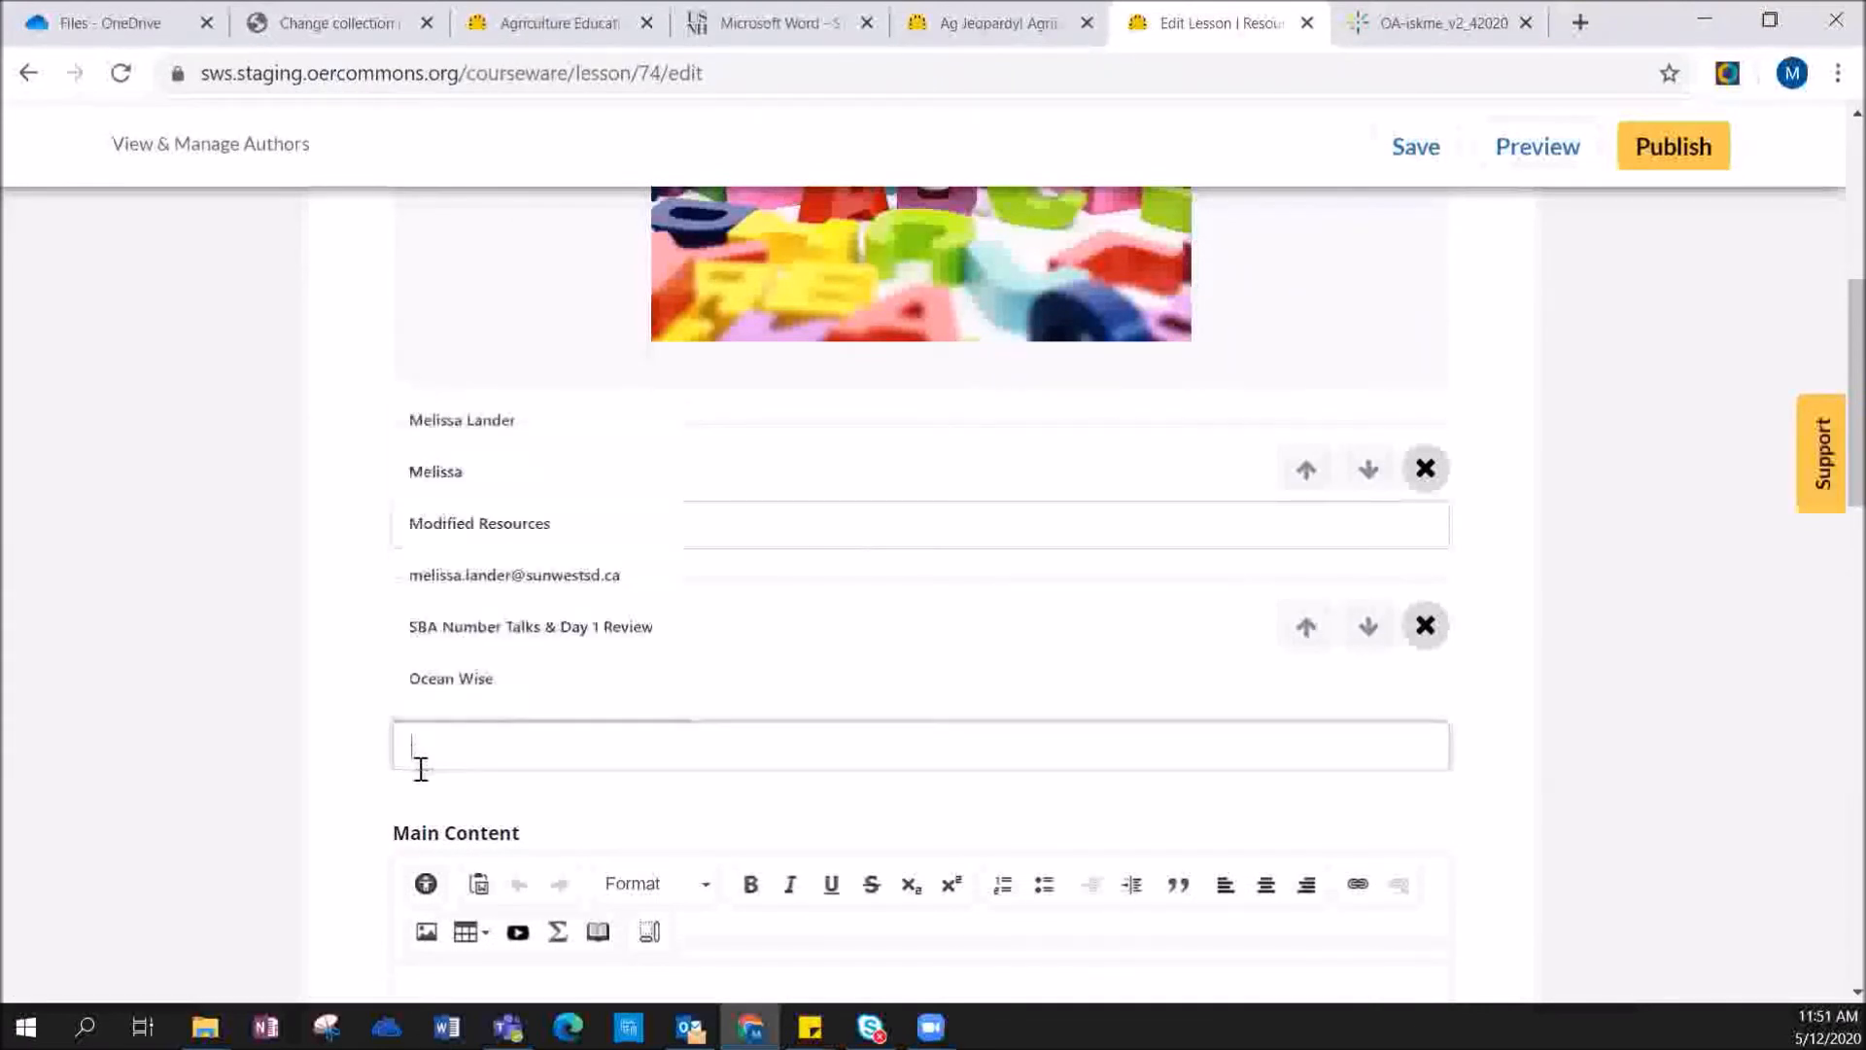
text(t)
key(BackSpace)
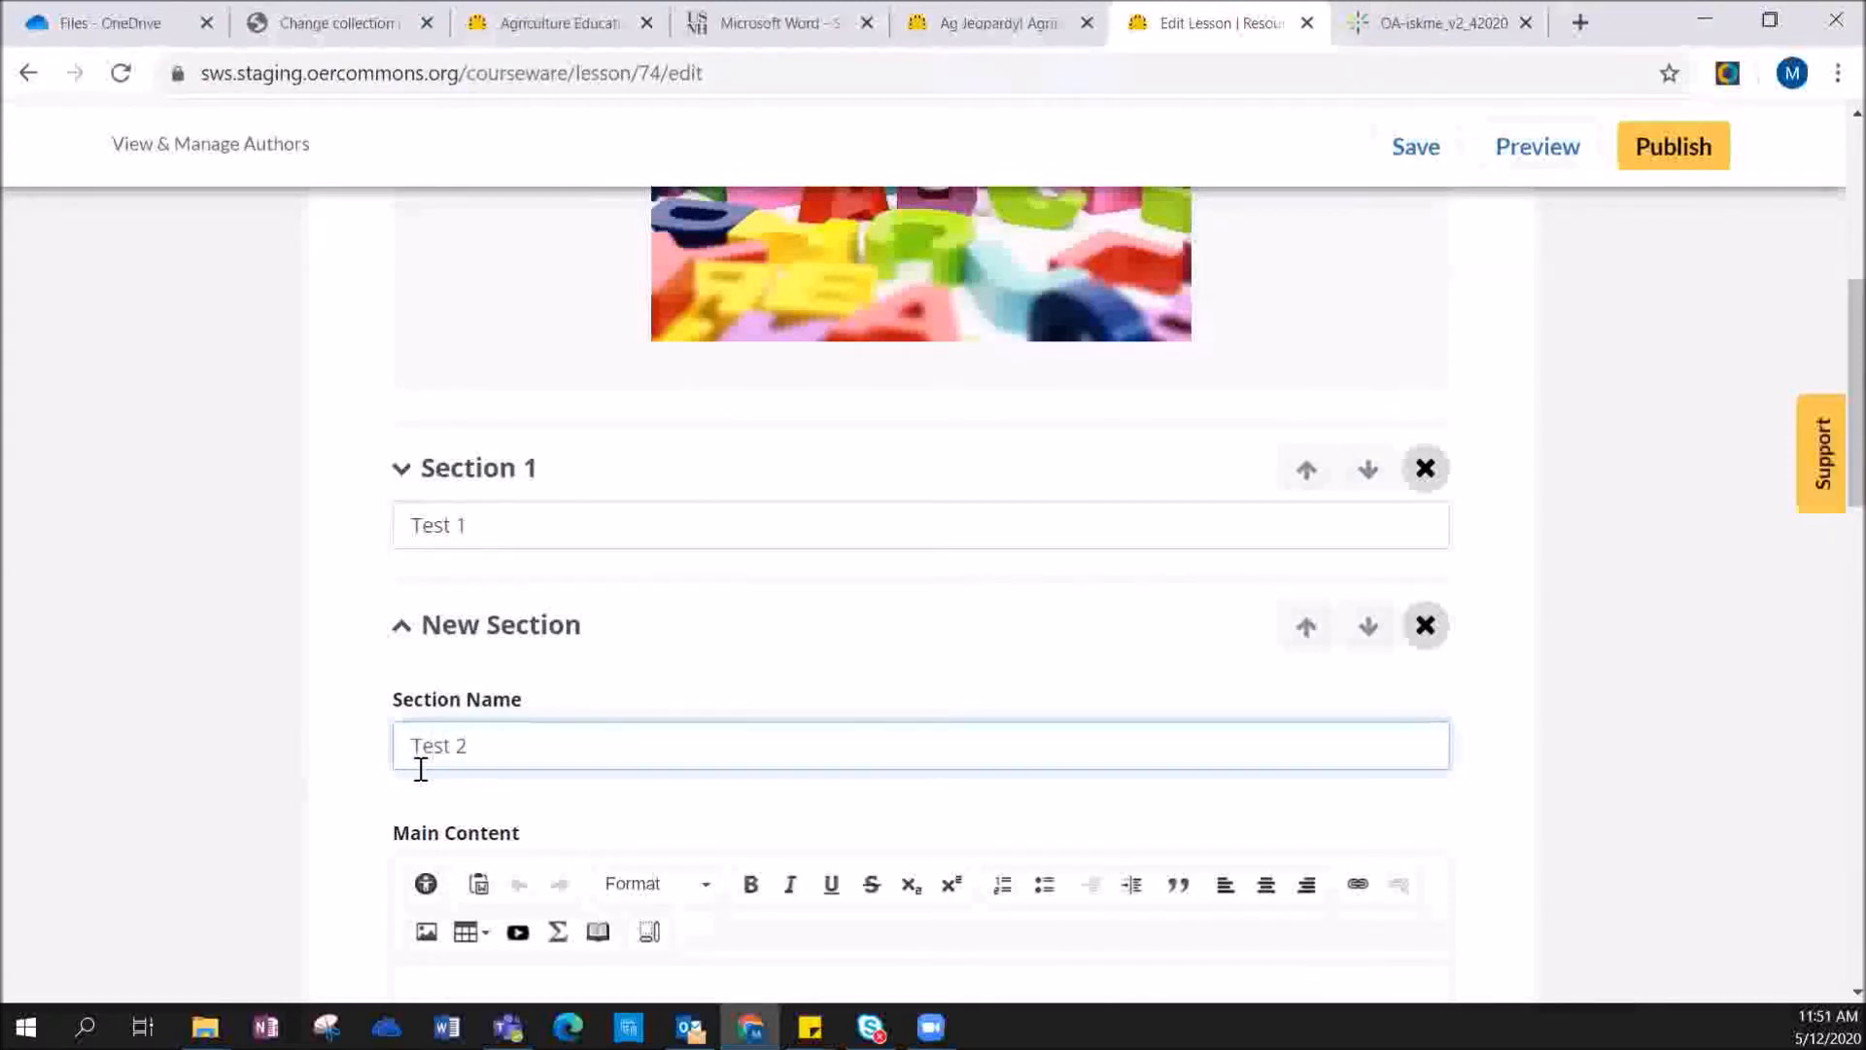
scroll(675, 662, down, 6)
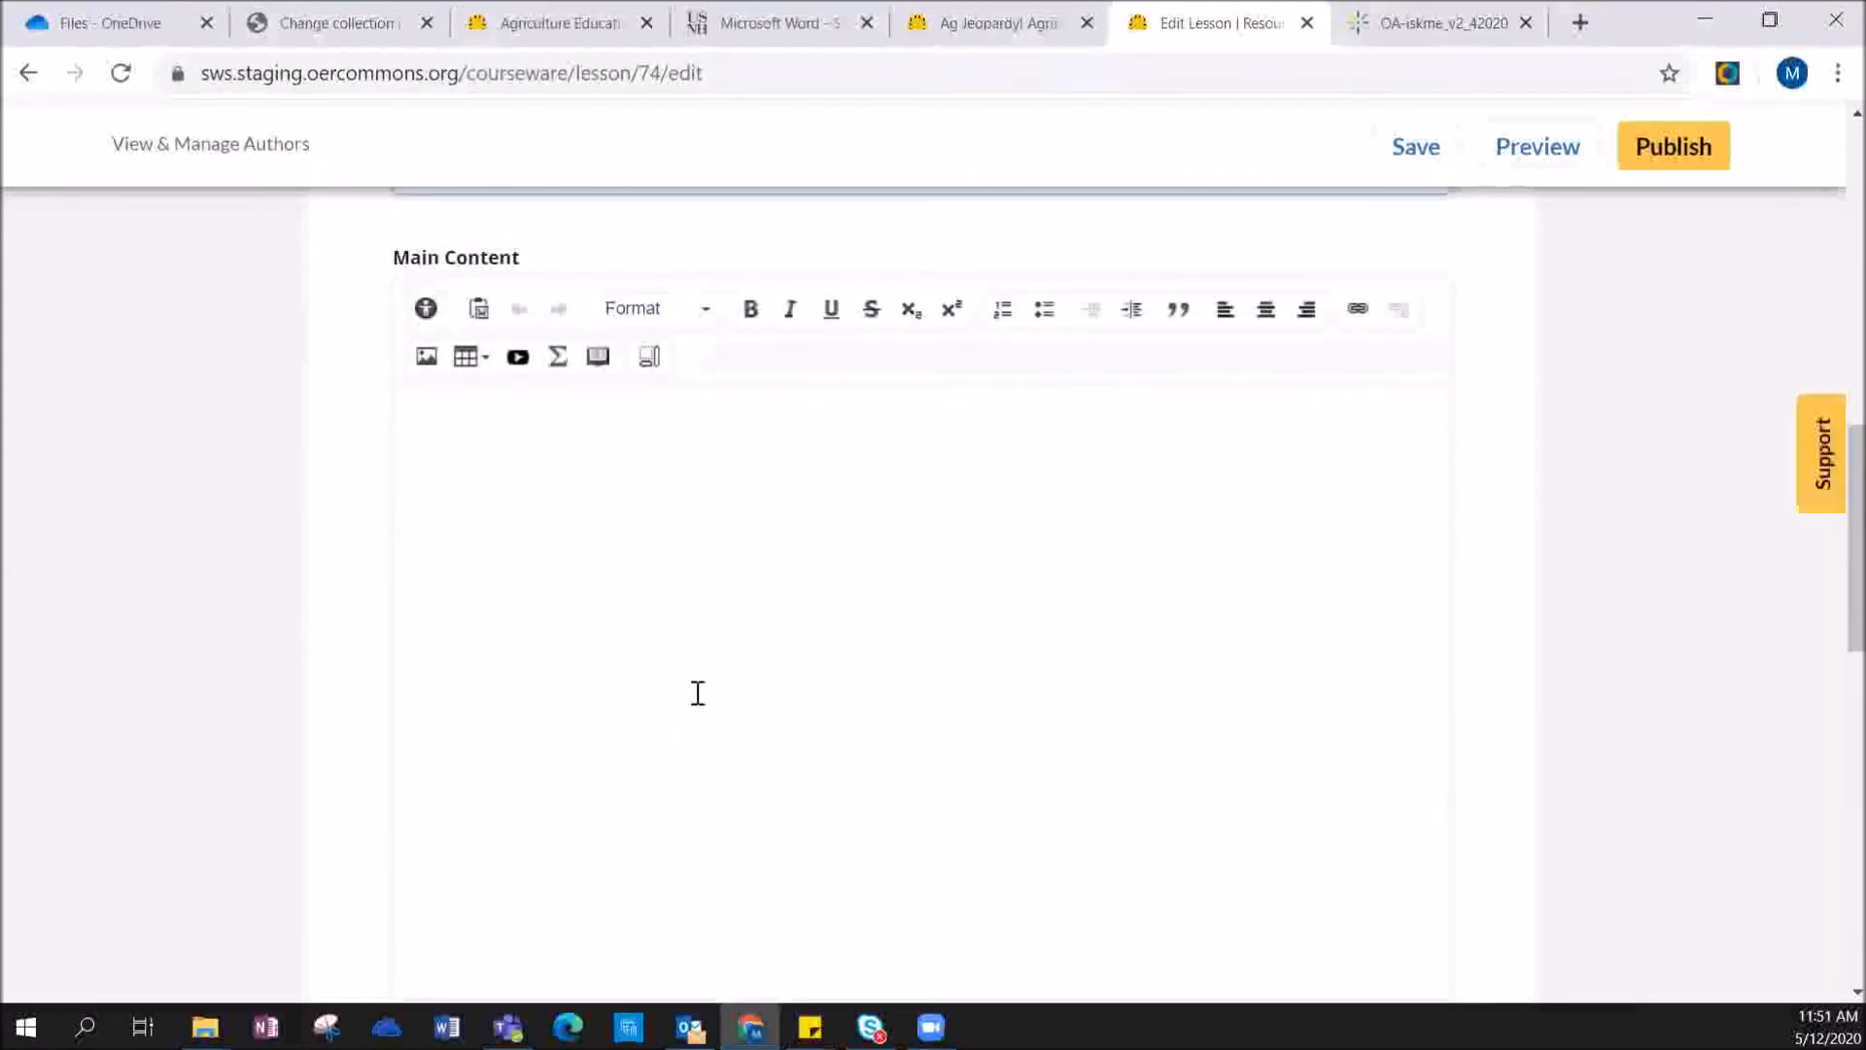
text(Test 2)
click(704, 700)
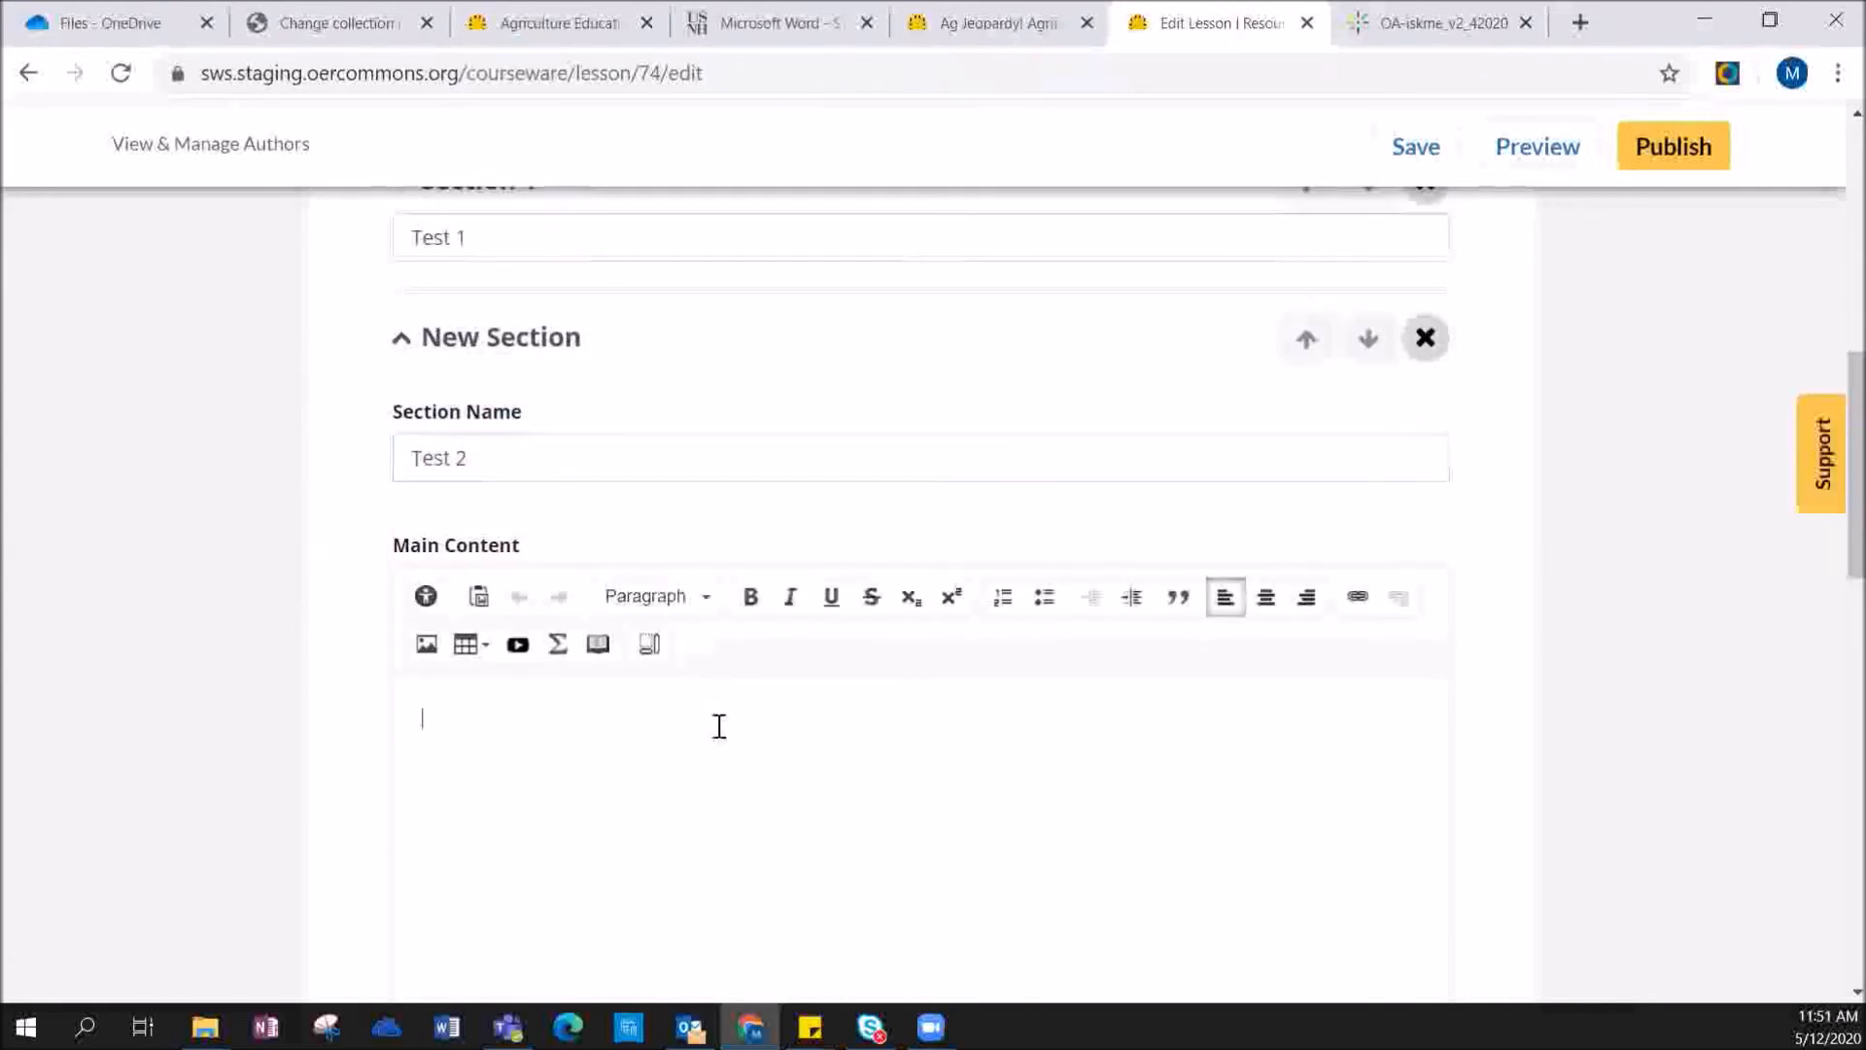
text(test)
- Attach the file "2.12 Teacher Professional Growth Plan (Framework) 160912" to the Test 2 section, keeping its file name
scroll(784, 633, down, 7)
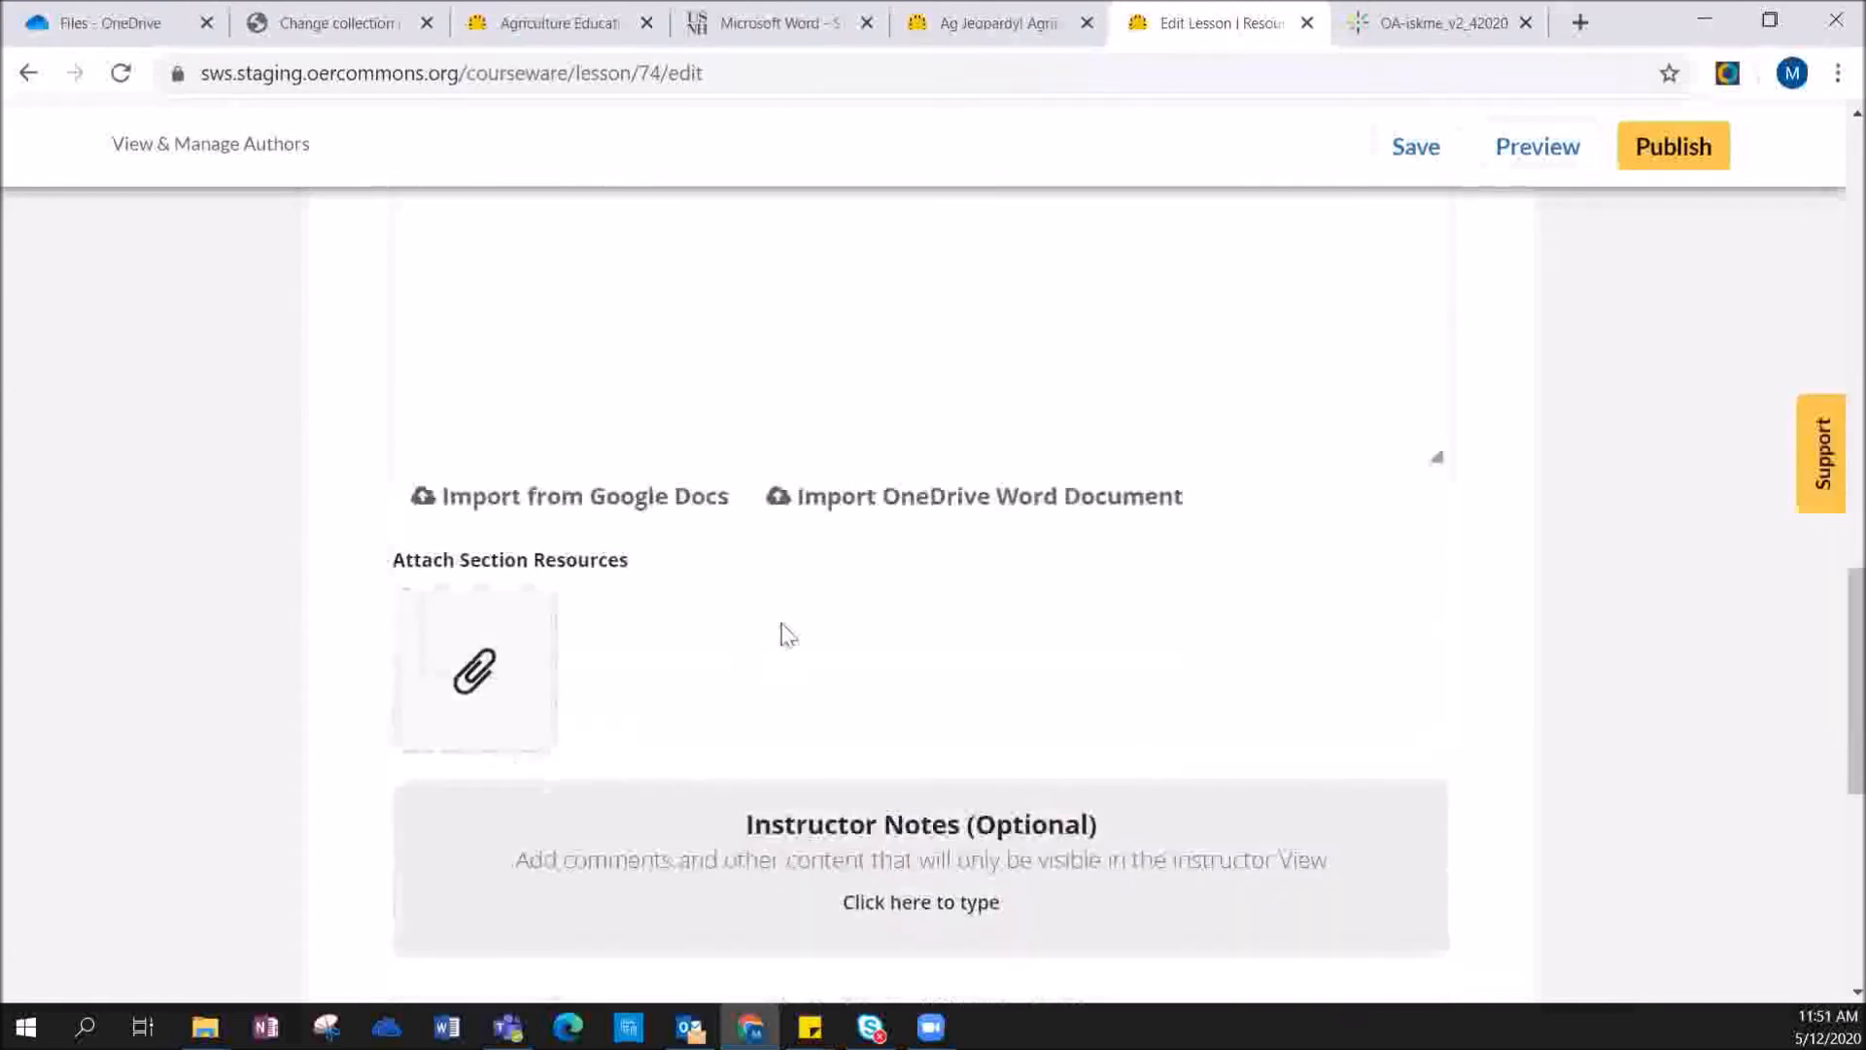
click(477, 665)
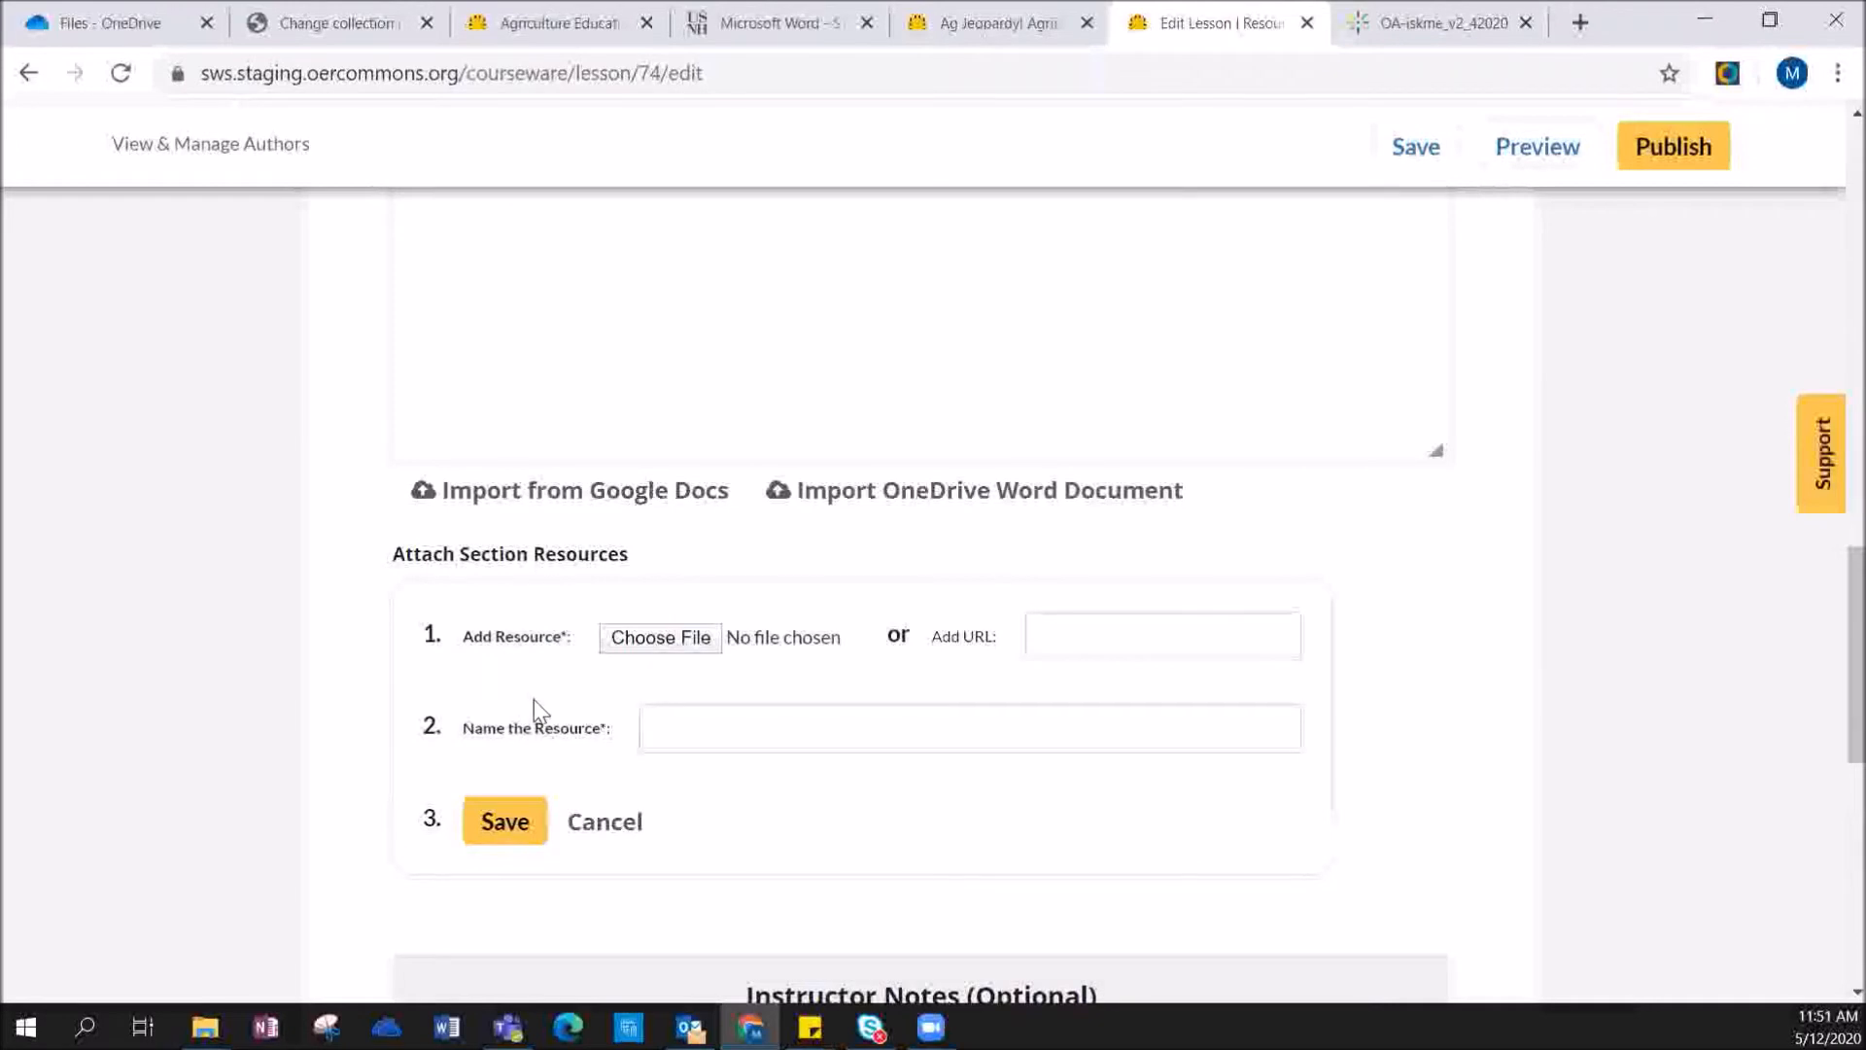
click(657, 637)
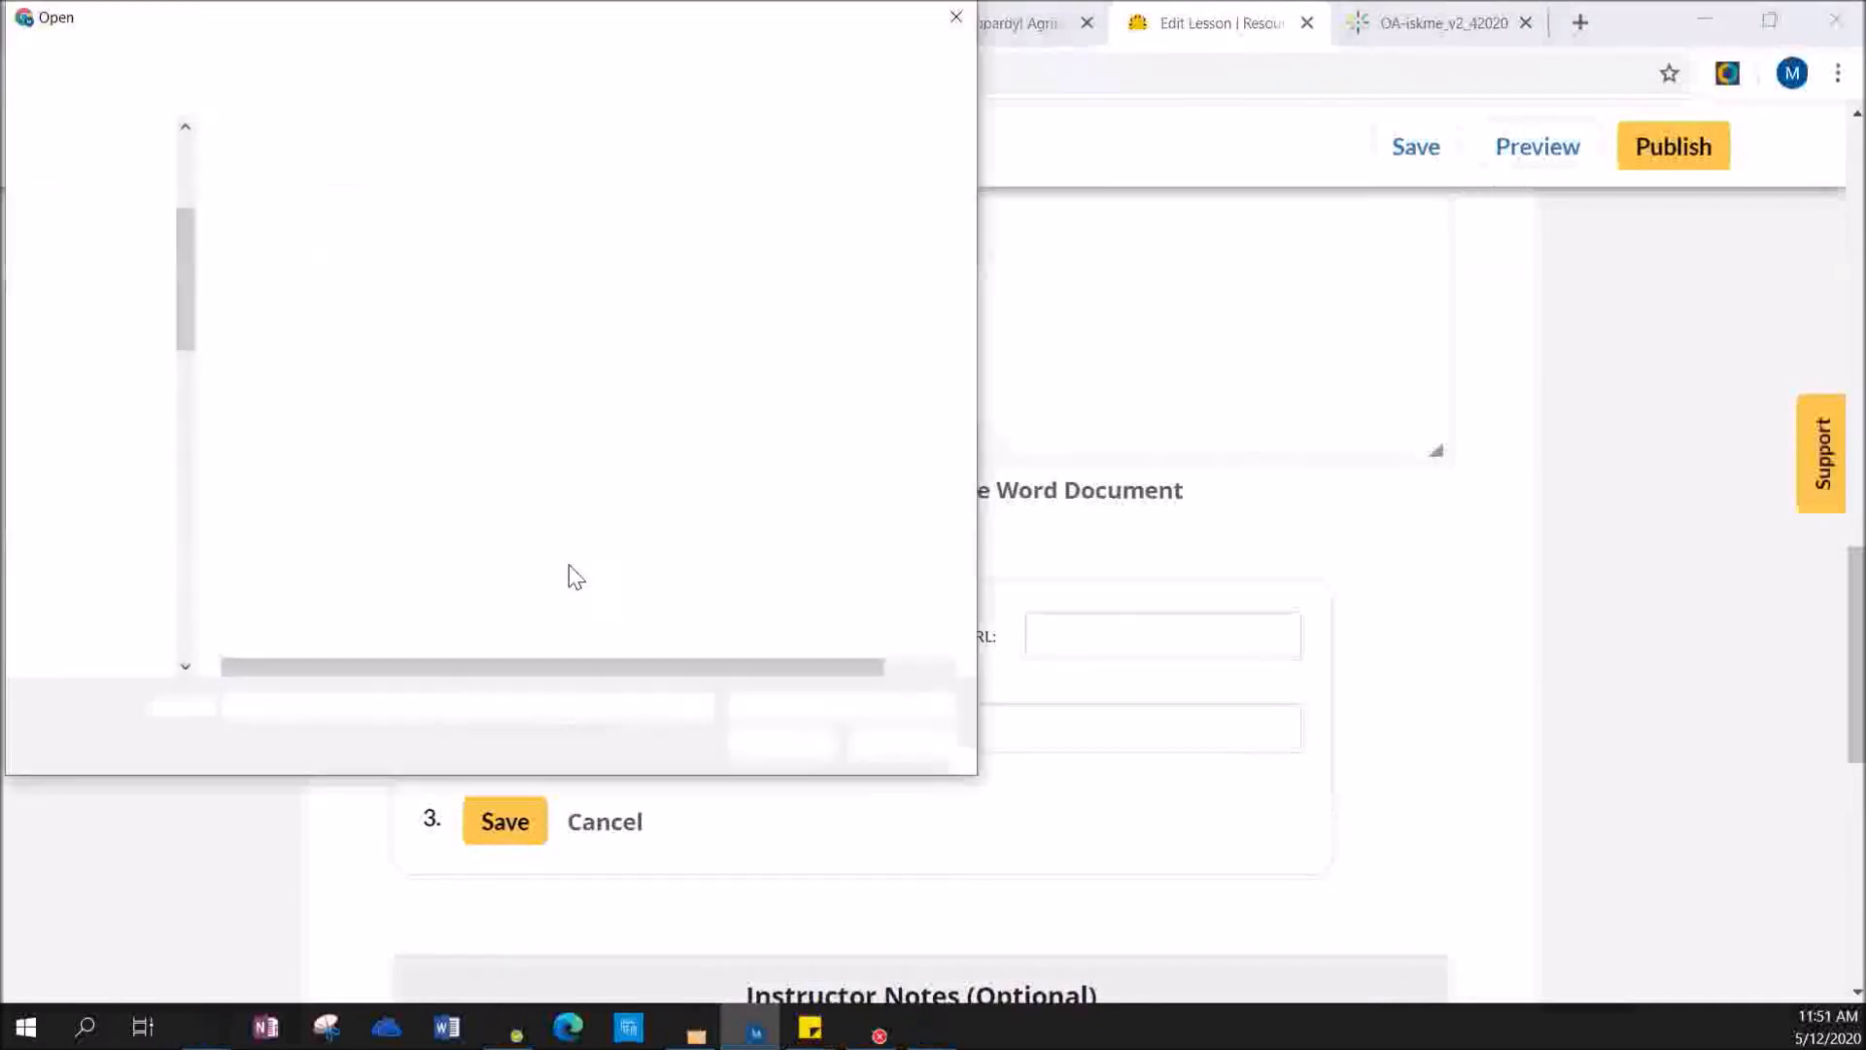
click(311, 274)
click(775, 744)
scroll(1118, 734, down, 1)
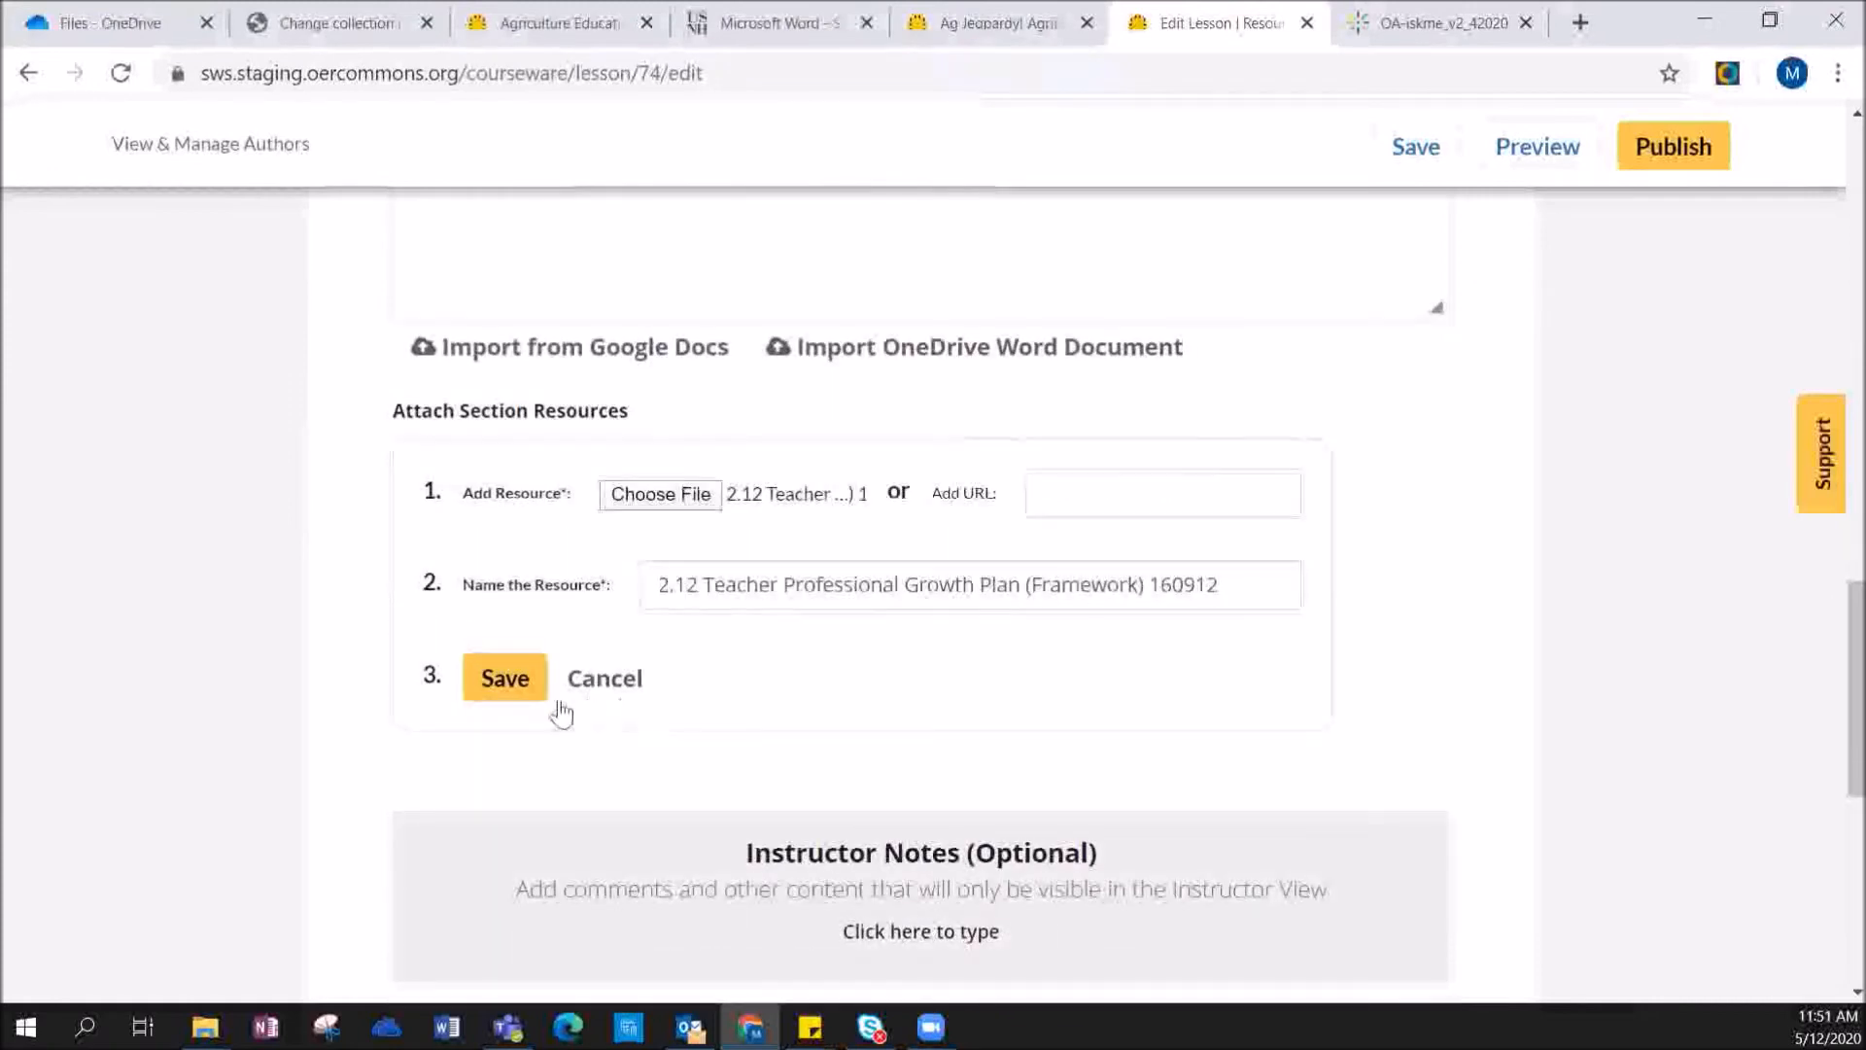
scroll(1024, 687, down, 1)
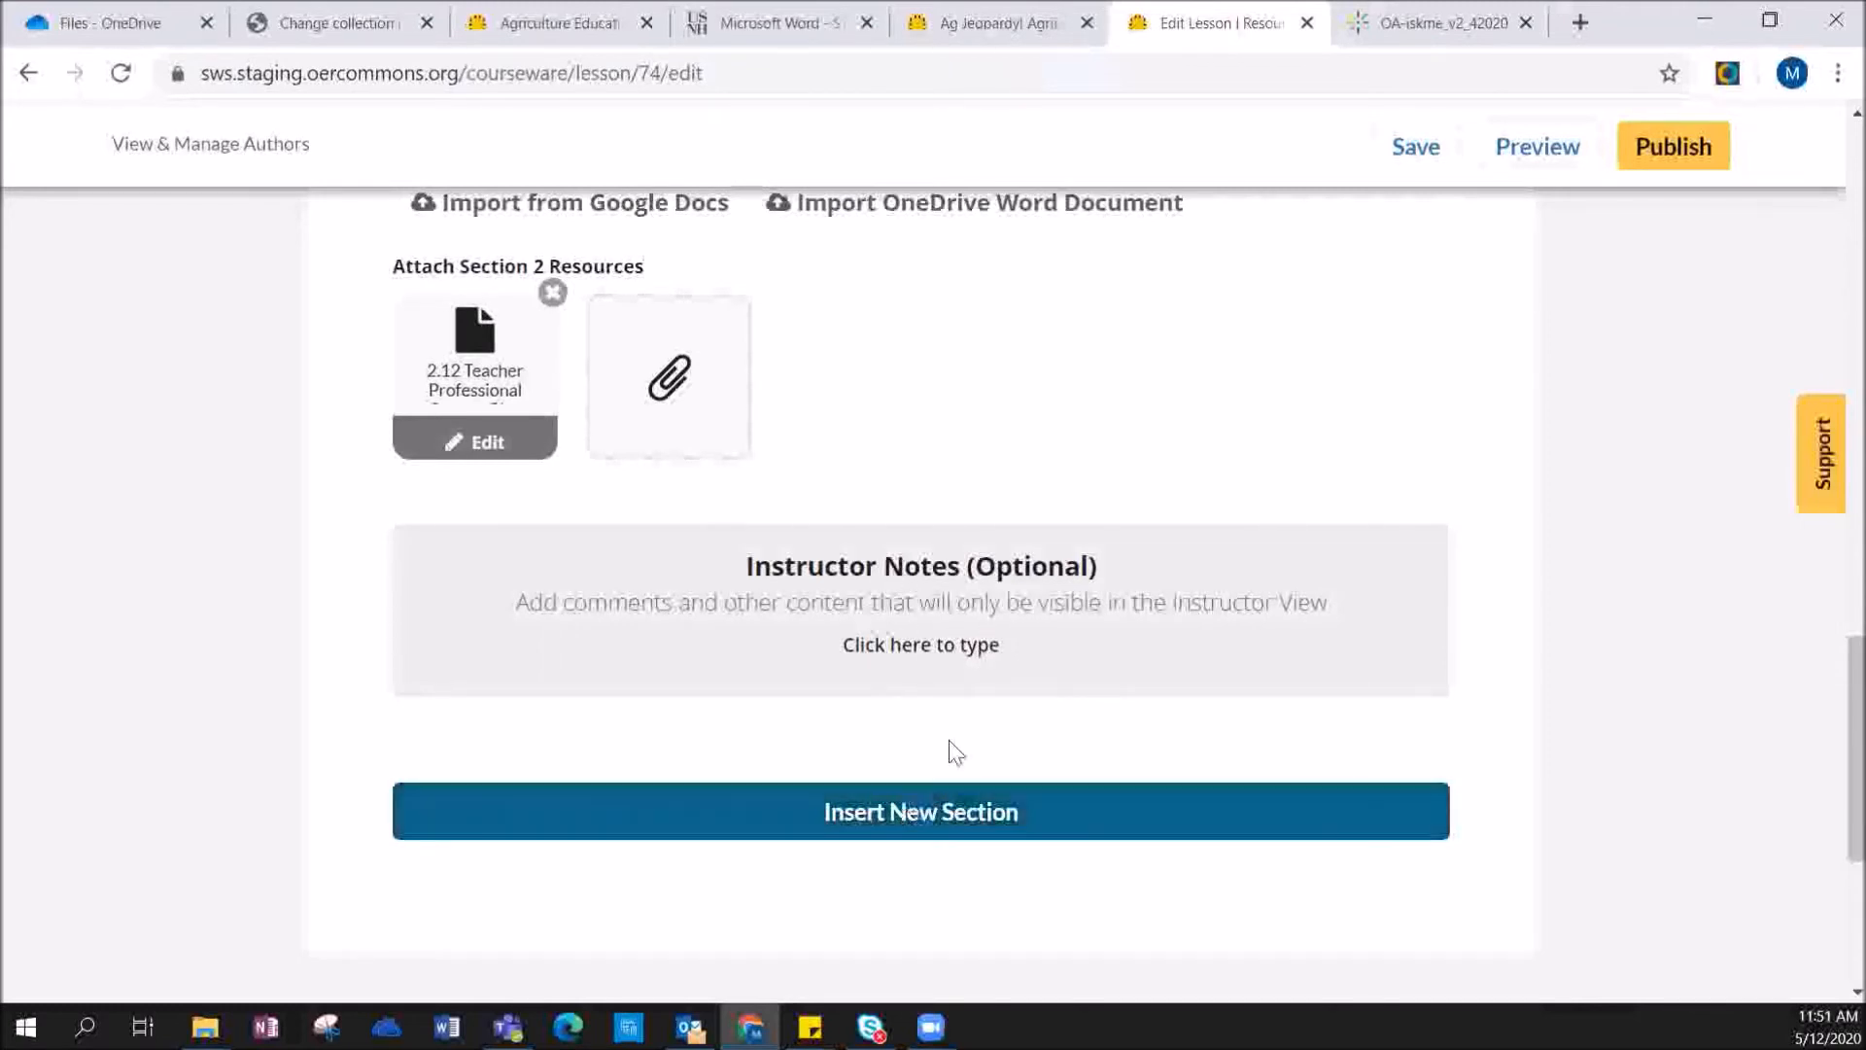
- Open the resource's preview options and examine the Instructor View and Student View choices
scroll(1186, 492, up, 1)
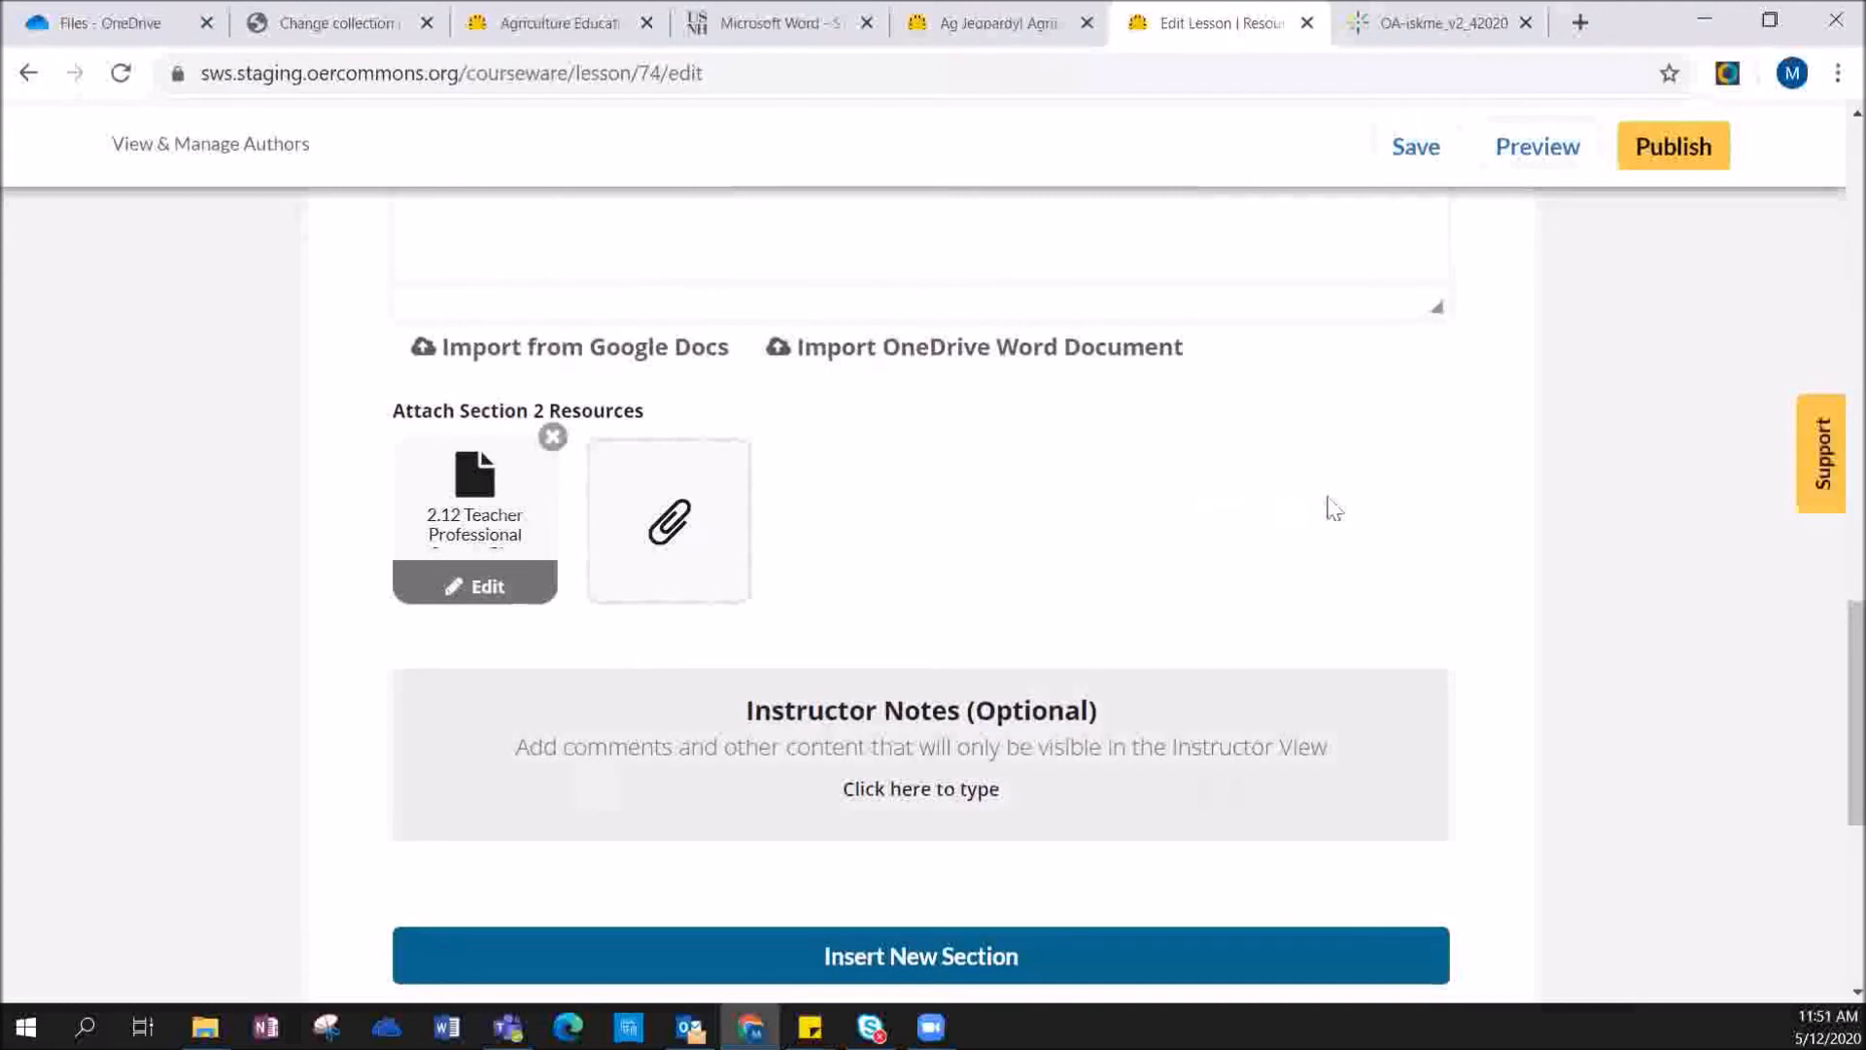
click(1547, 144)
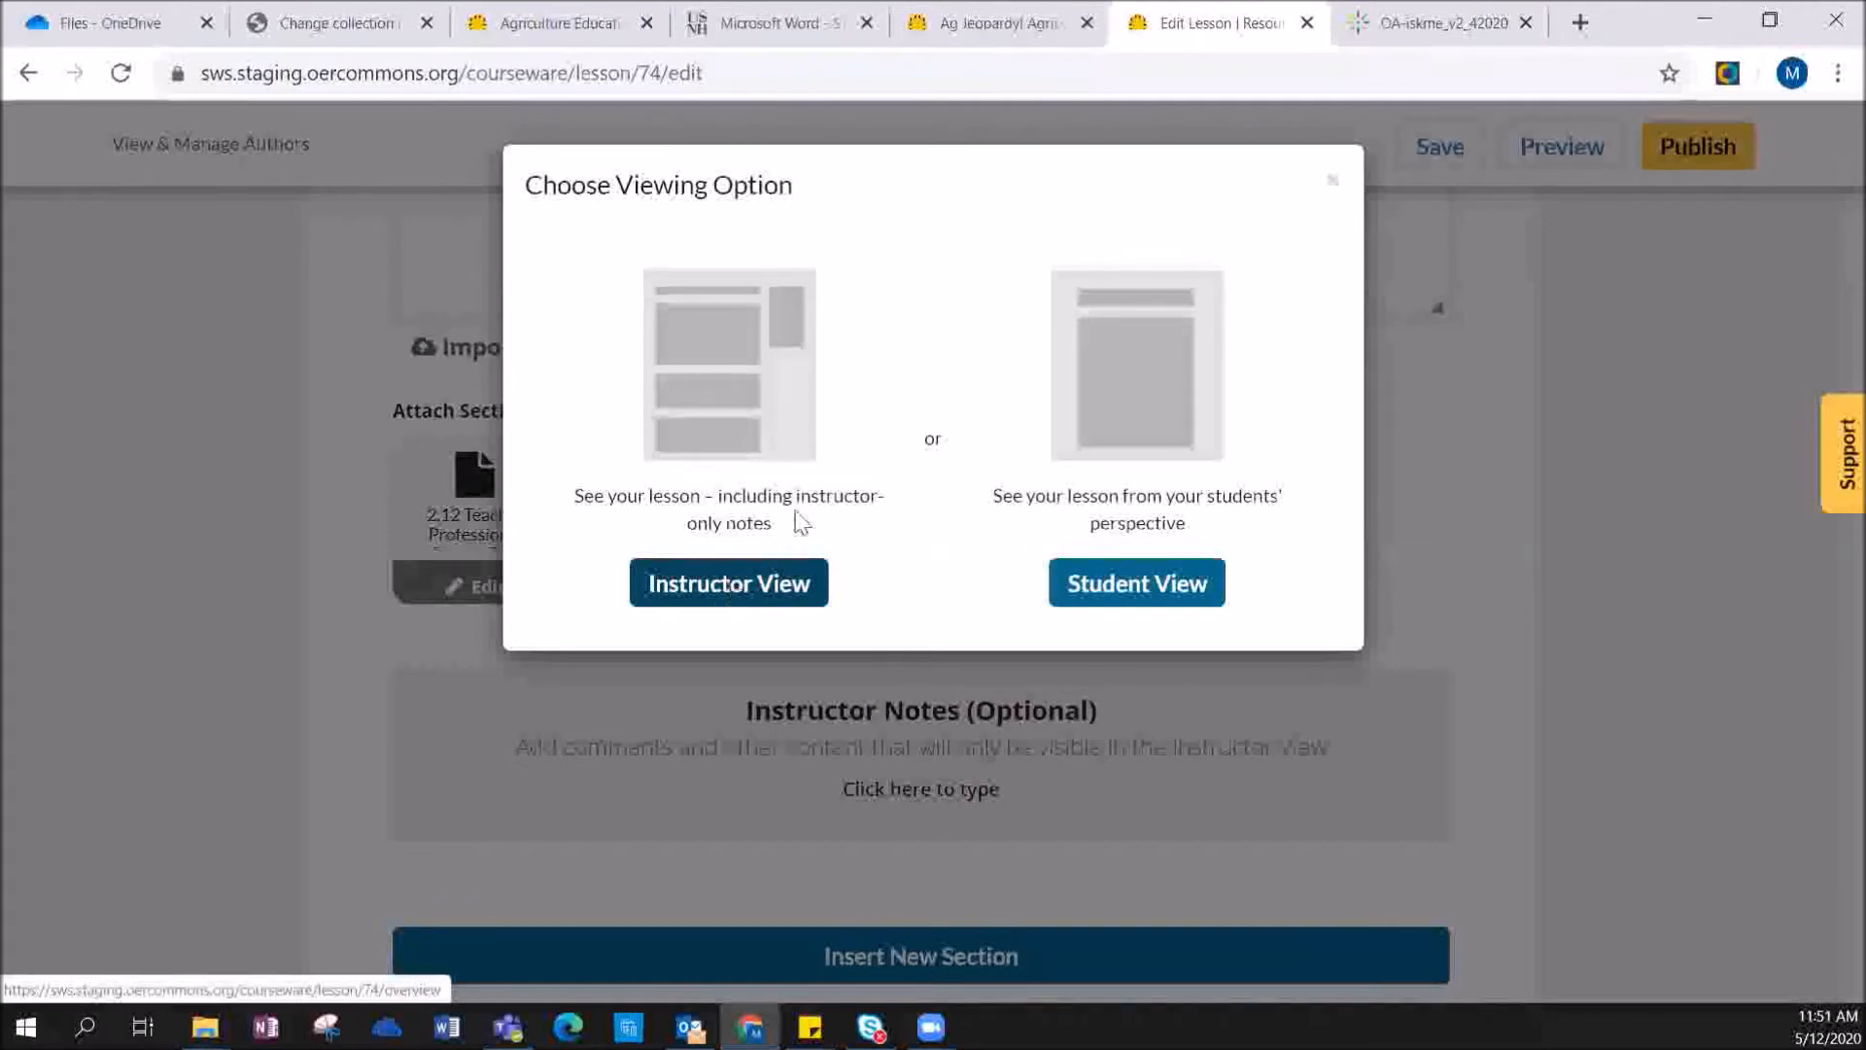
click(1190, 596)
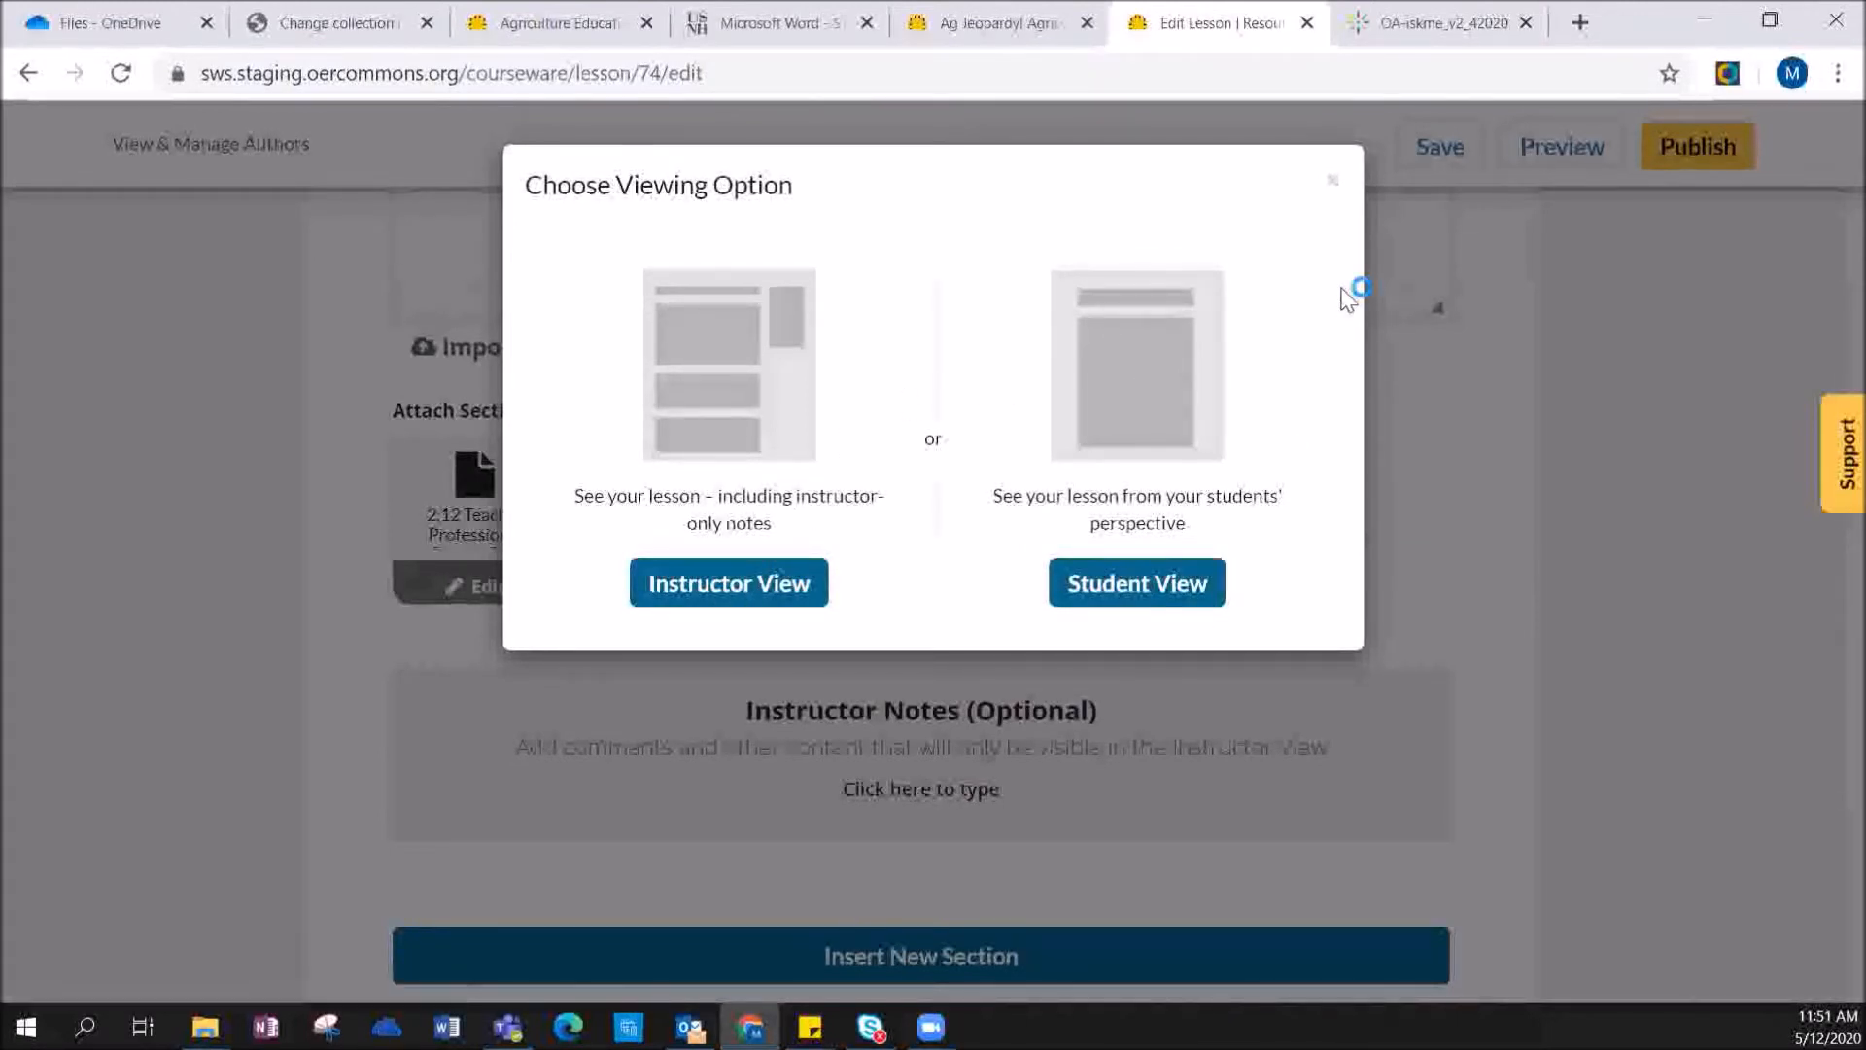
scroll(1416, 533, down, 3)
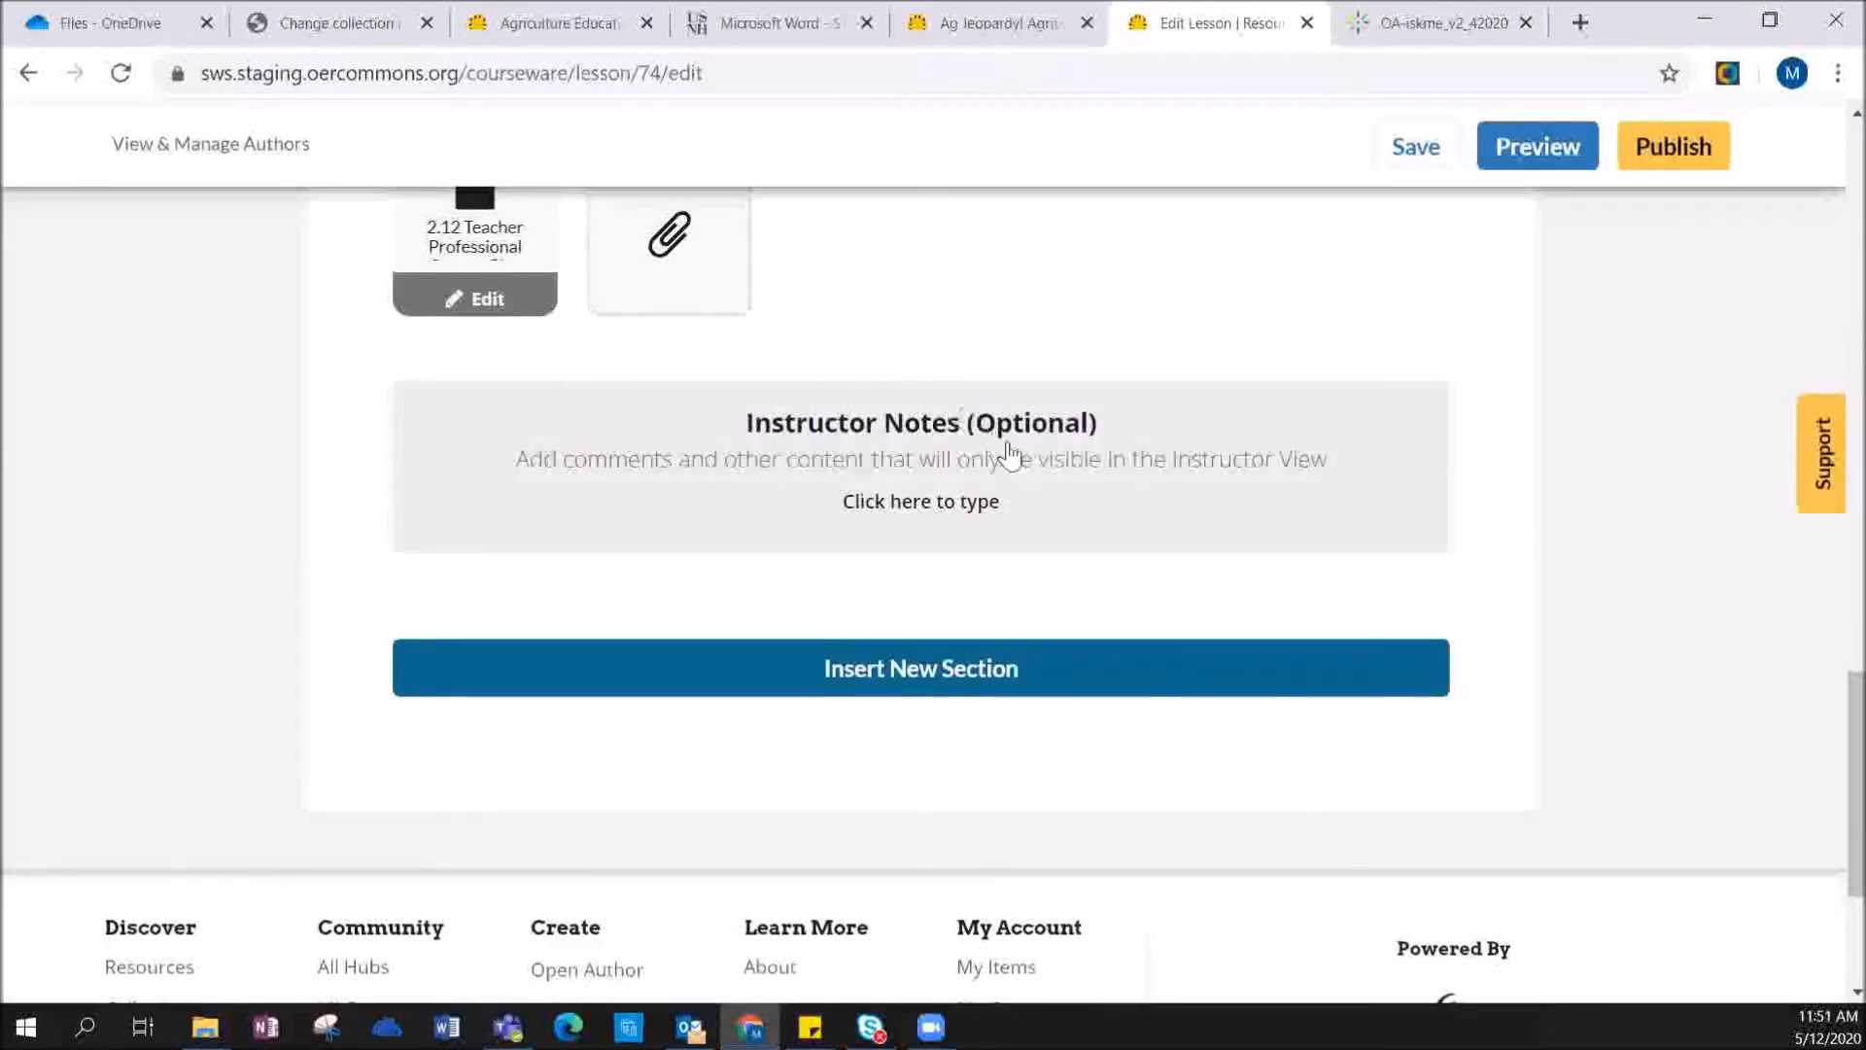
scroll(1059, 515, up, 1)
scroll(1069, 522, up, 1)
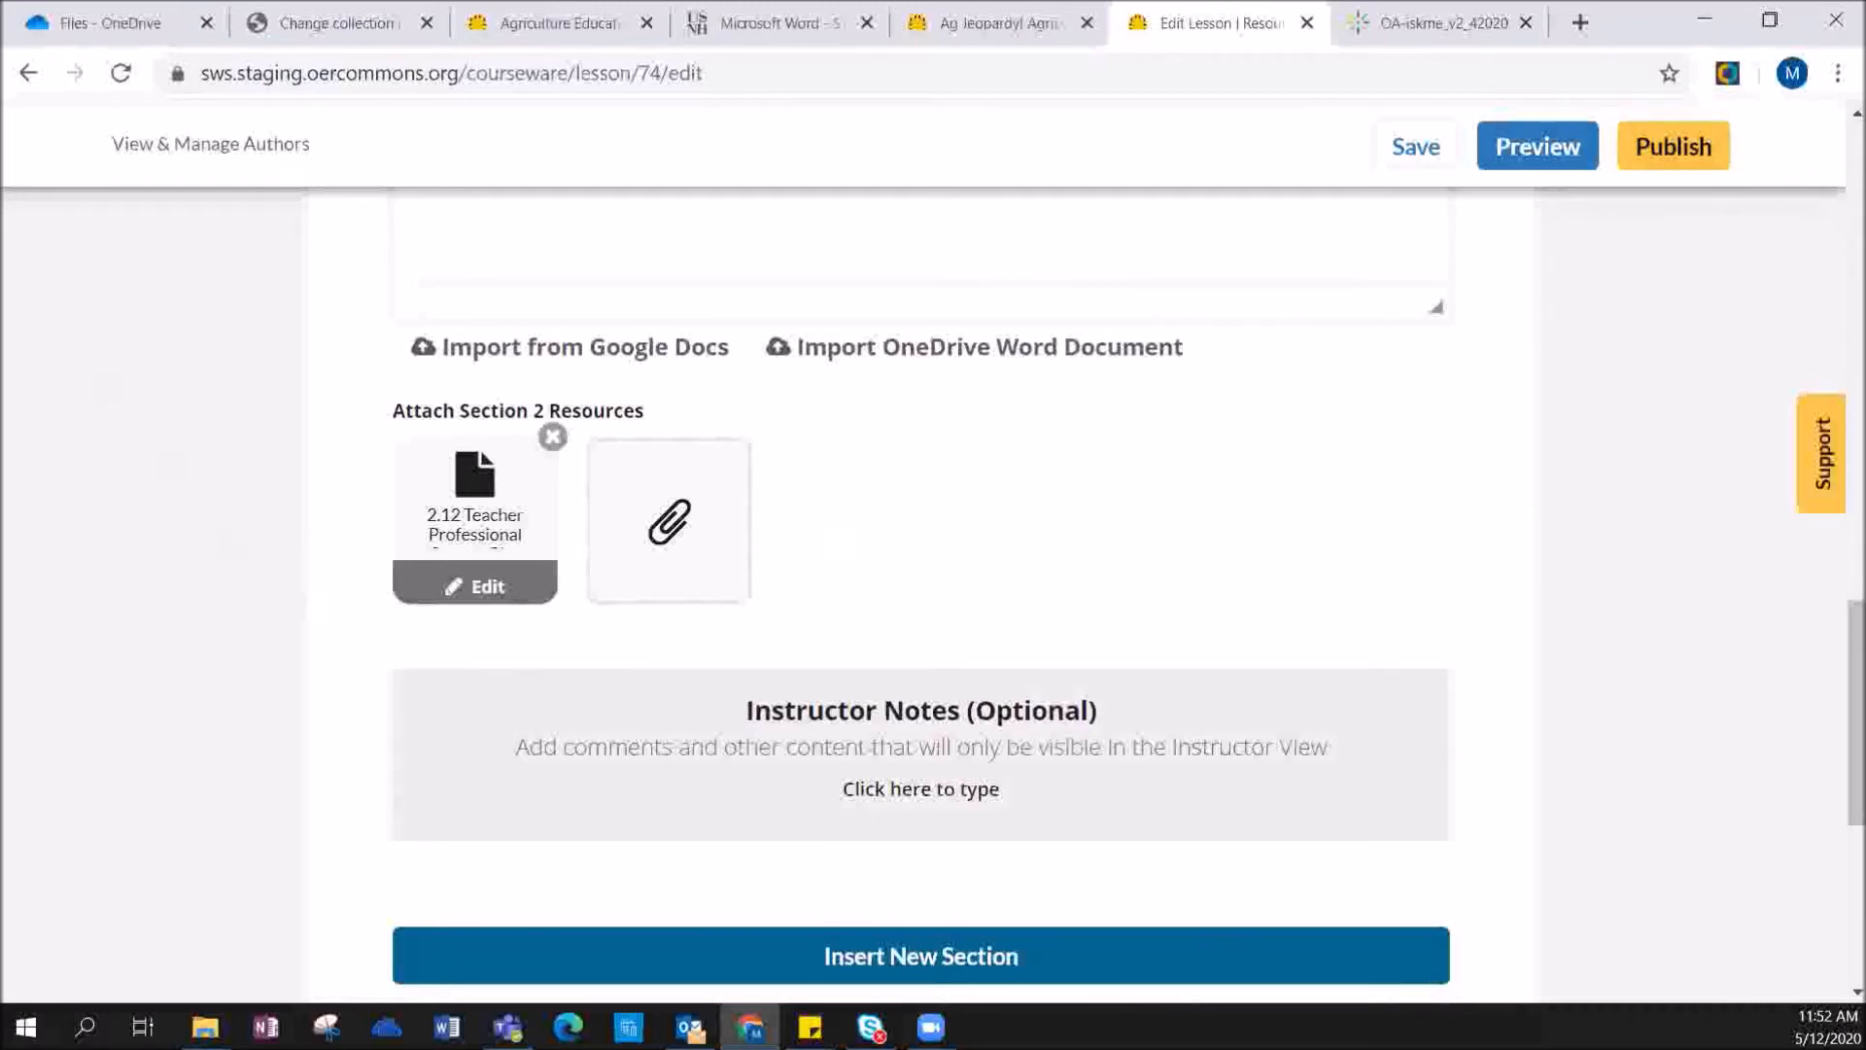
- Open the author management dialog, search for a co-author by first name, and close it without adding anyone
click(198, 145)
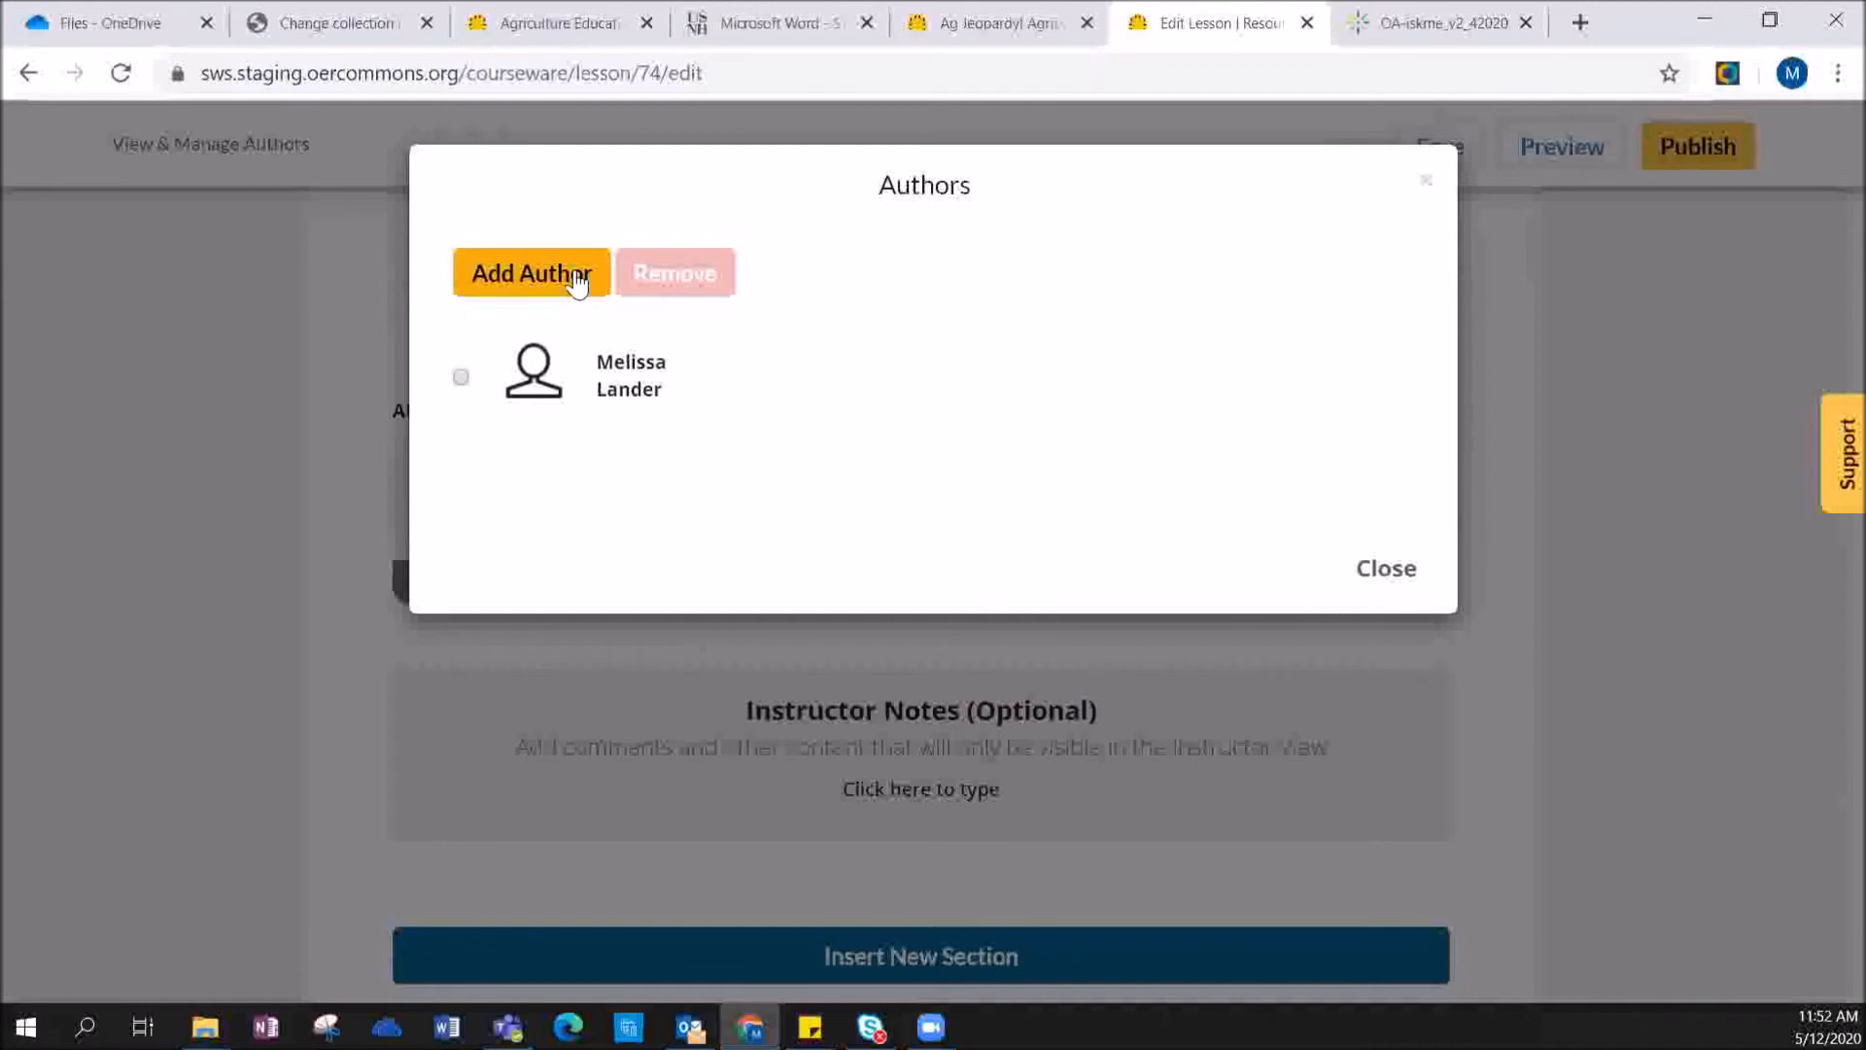
click(579, 277)
click(680, 301)
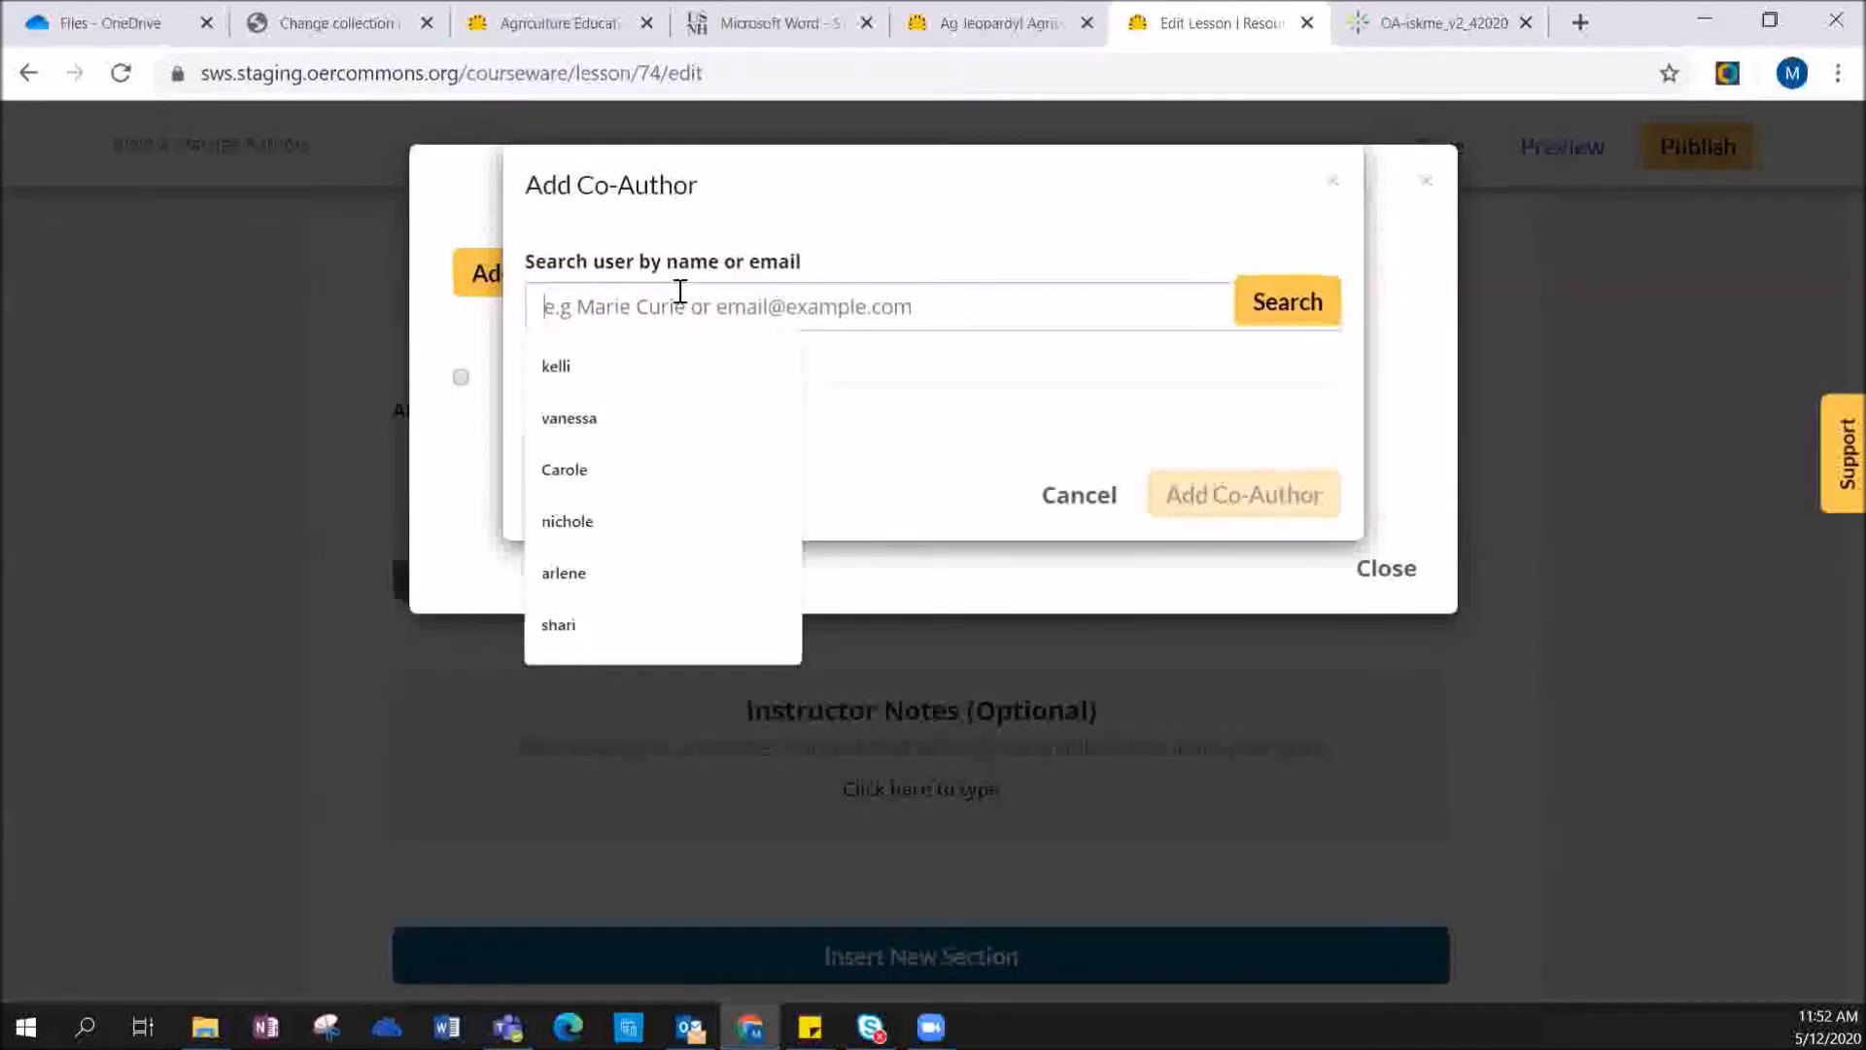
click(621, 472)
click(1299, 304)
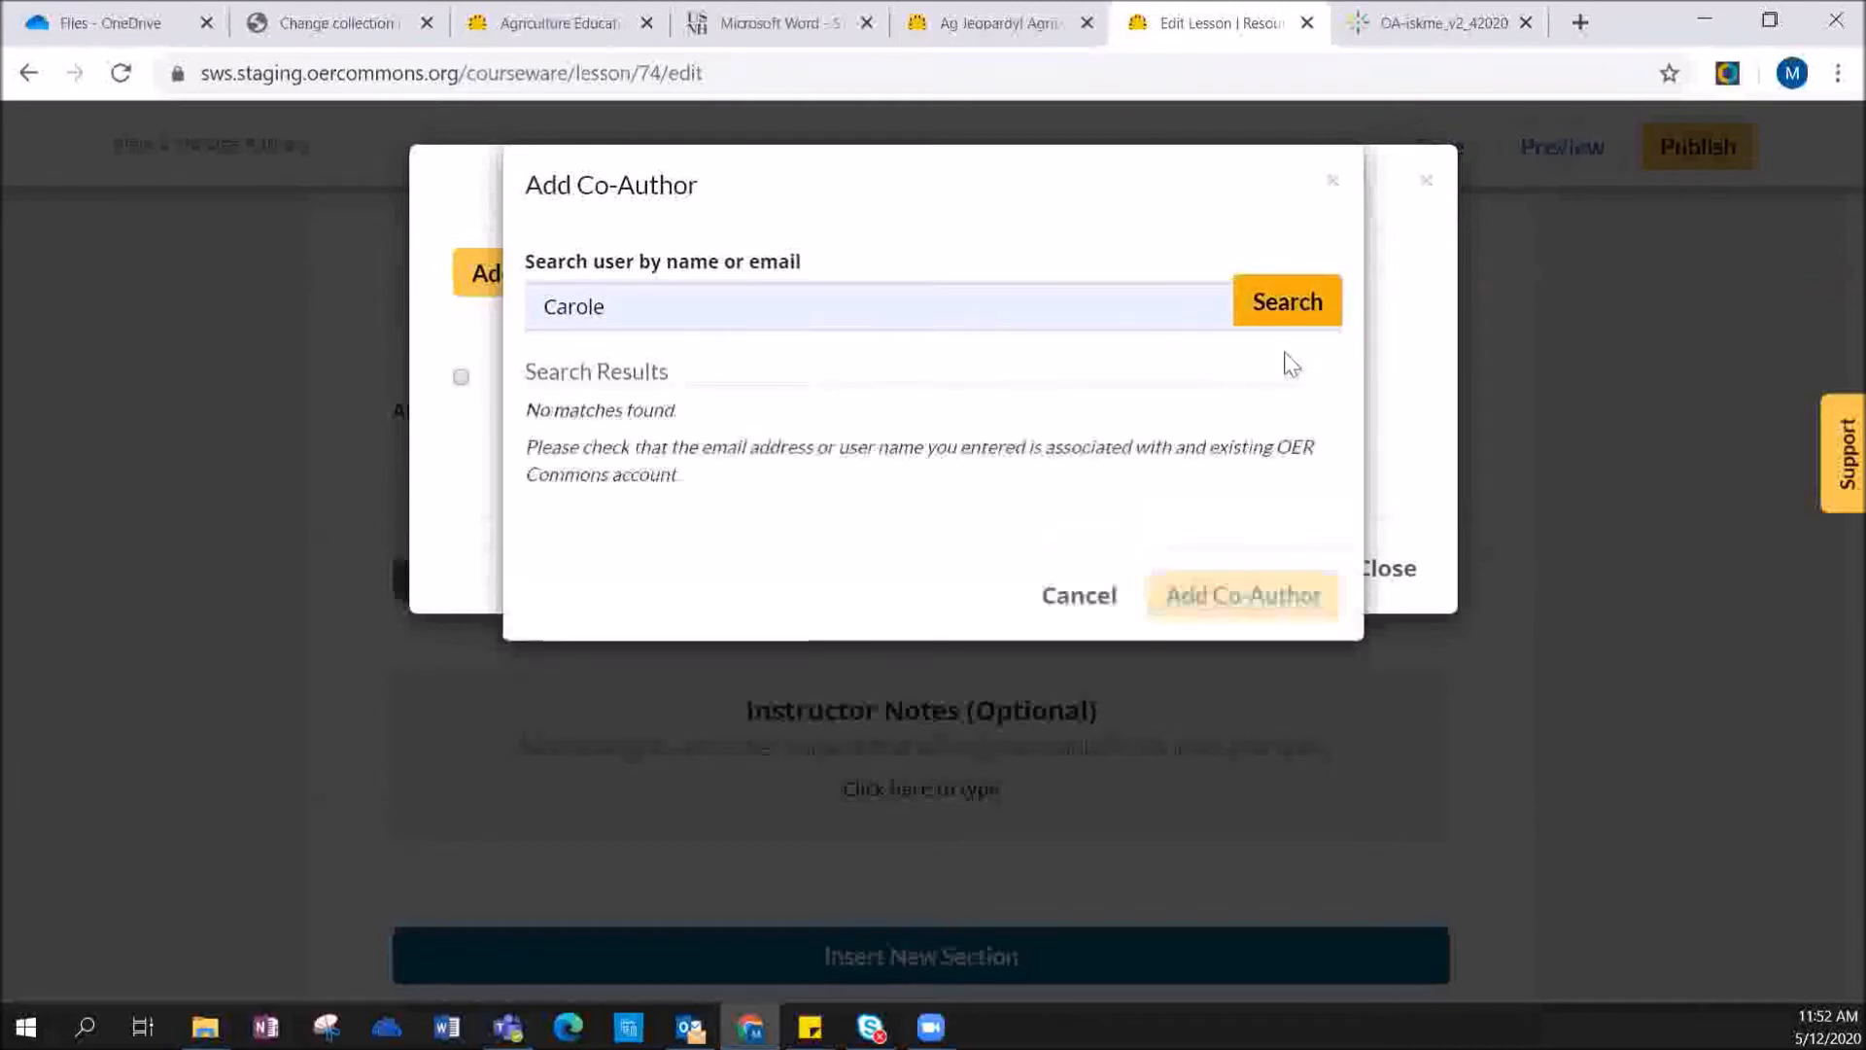
click(867, 310)
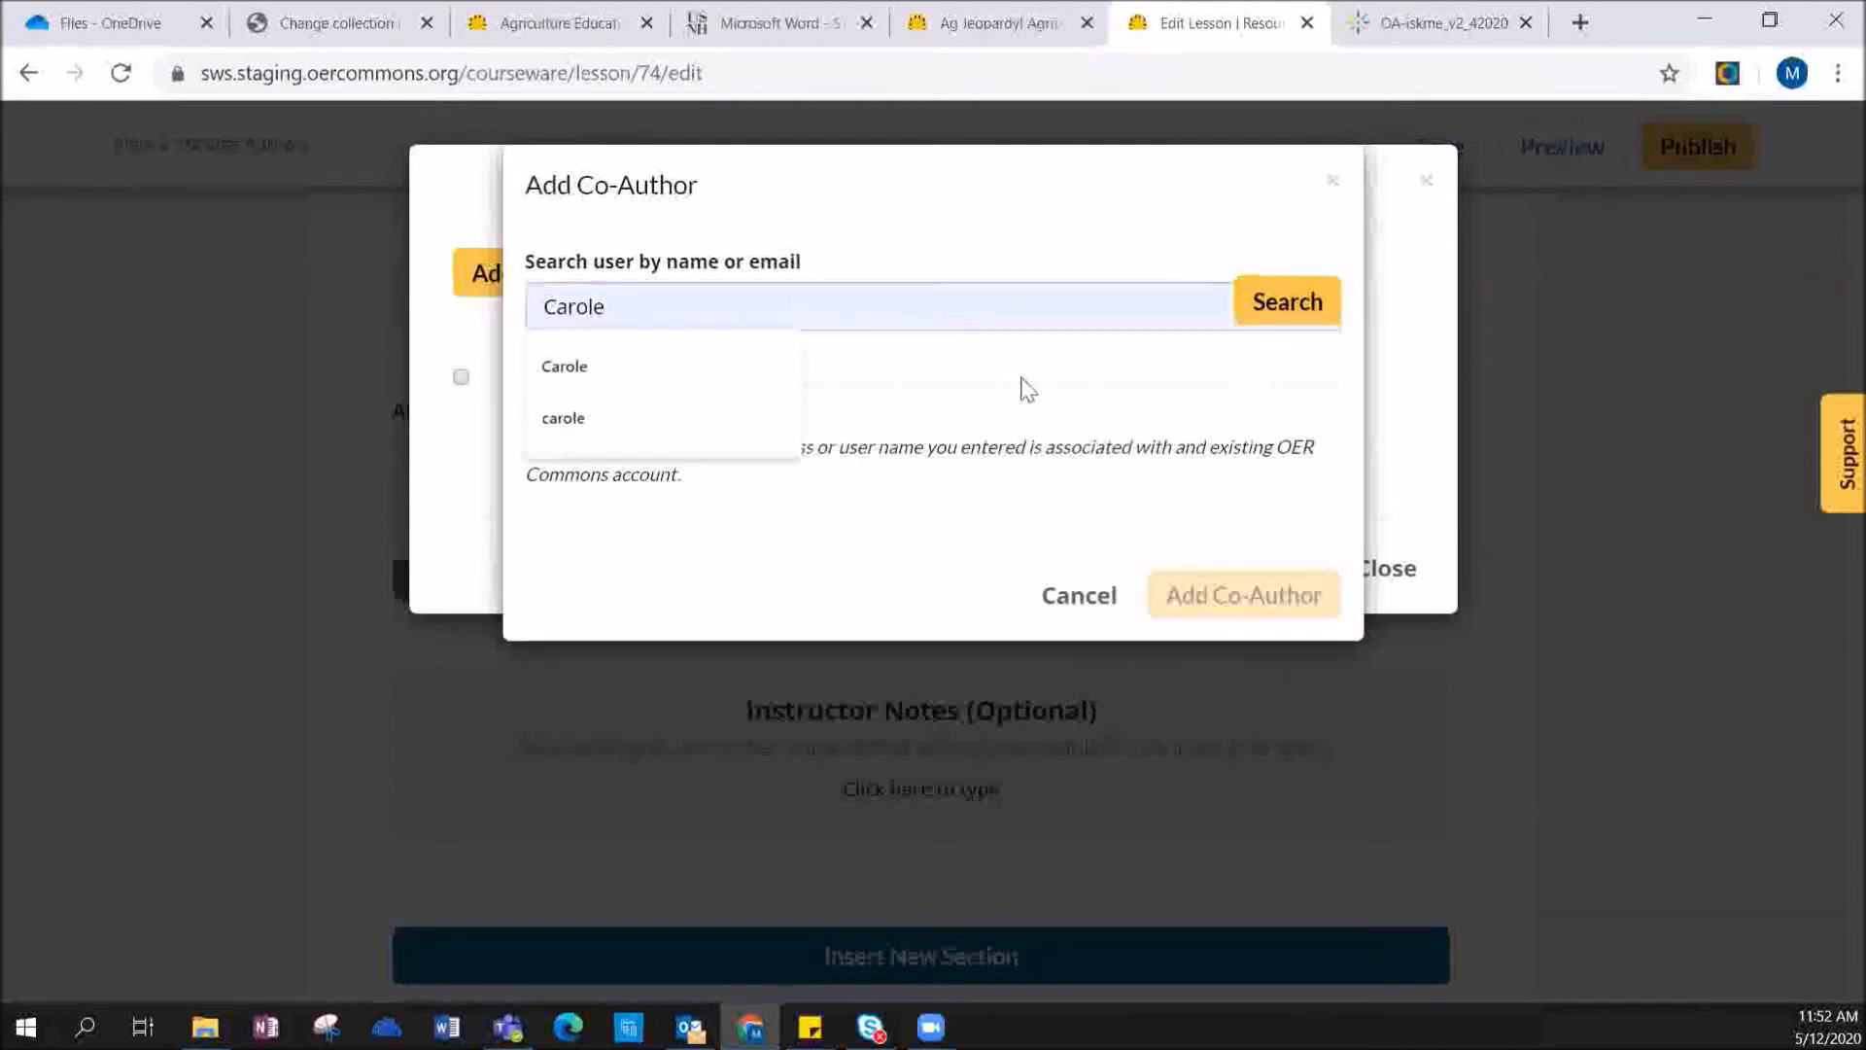
click(967, 413)
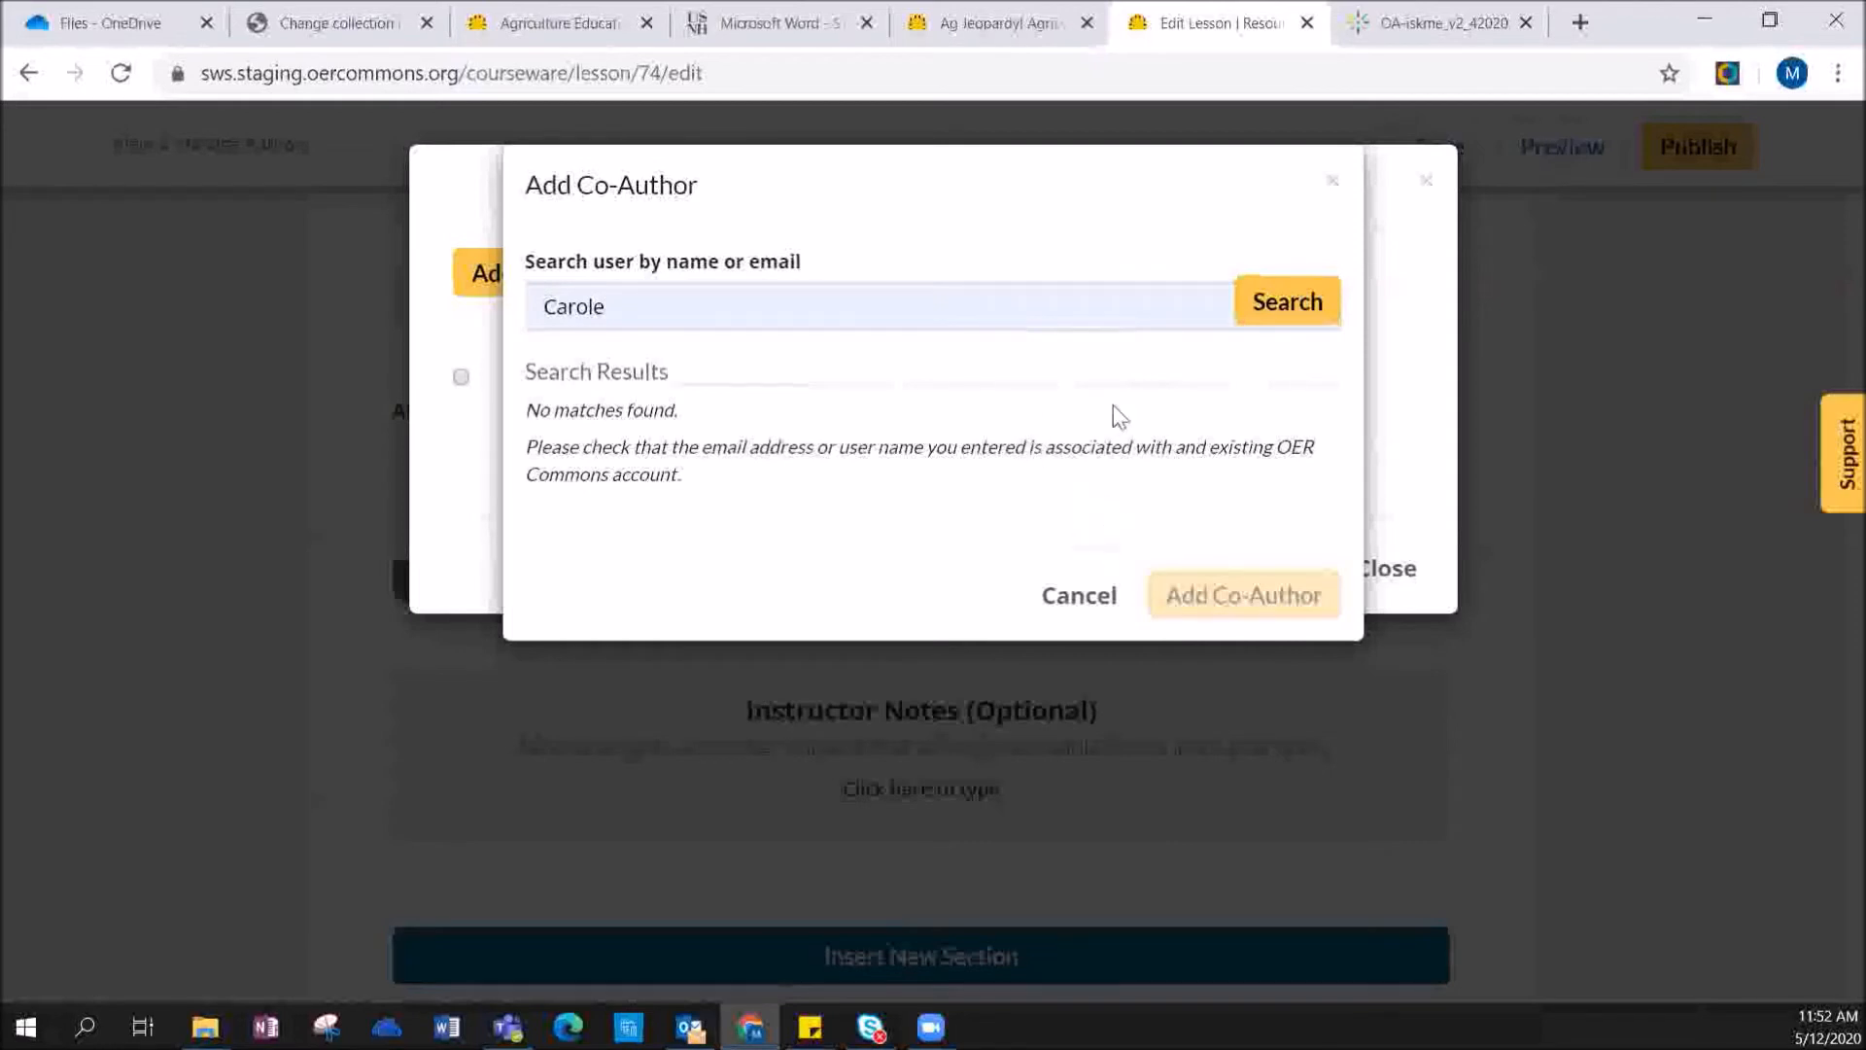
click(1400, 423)
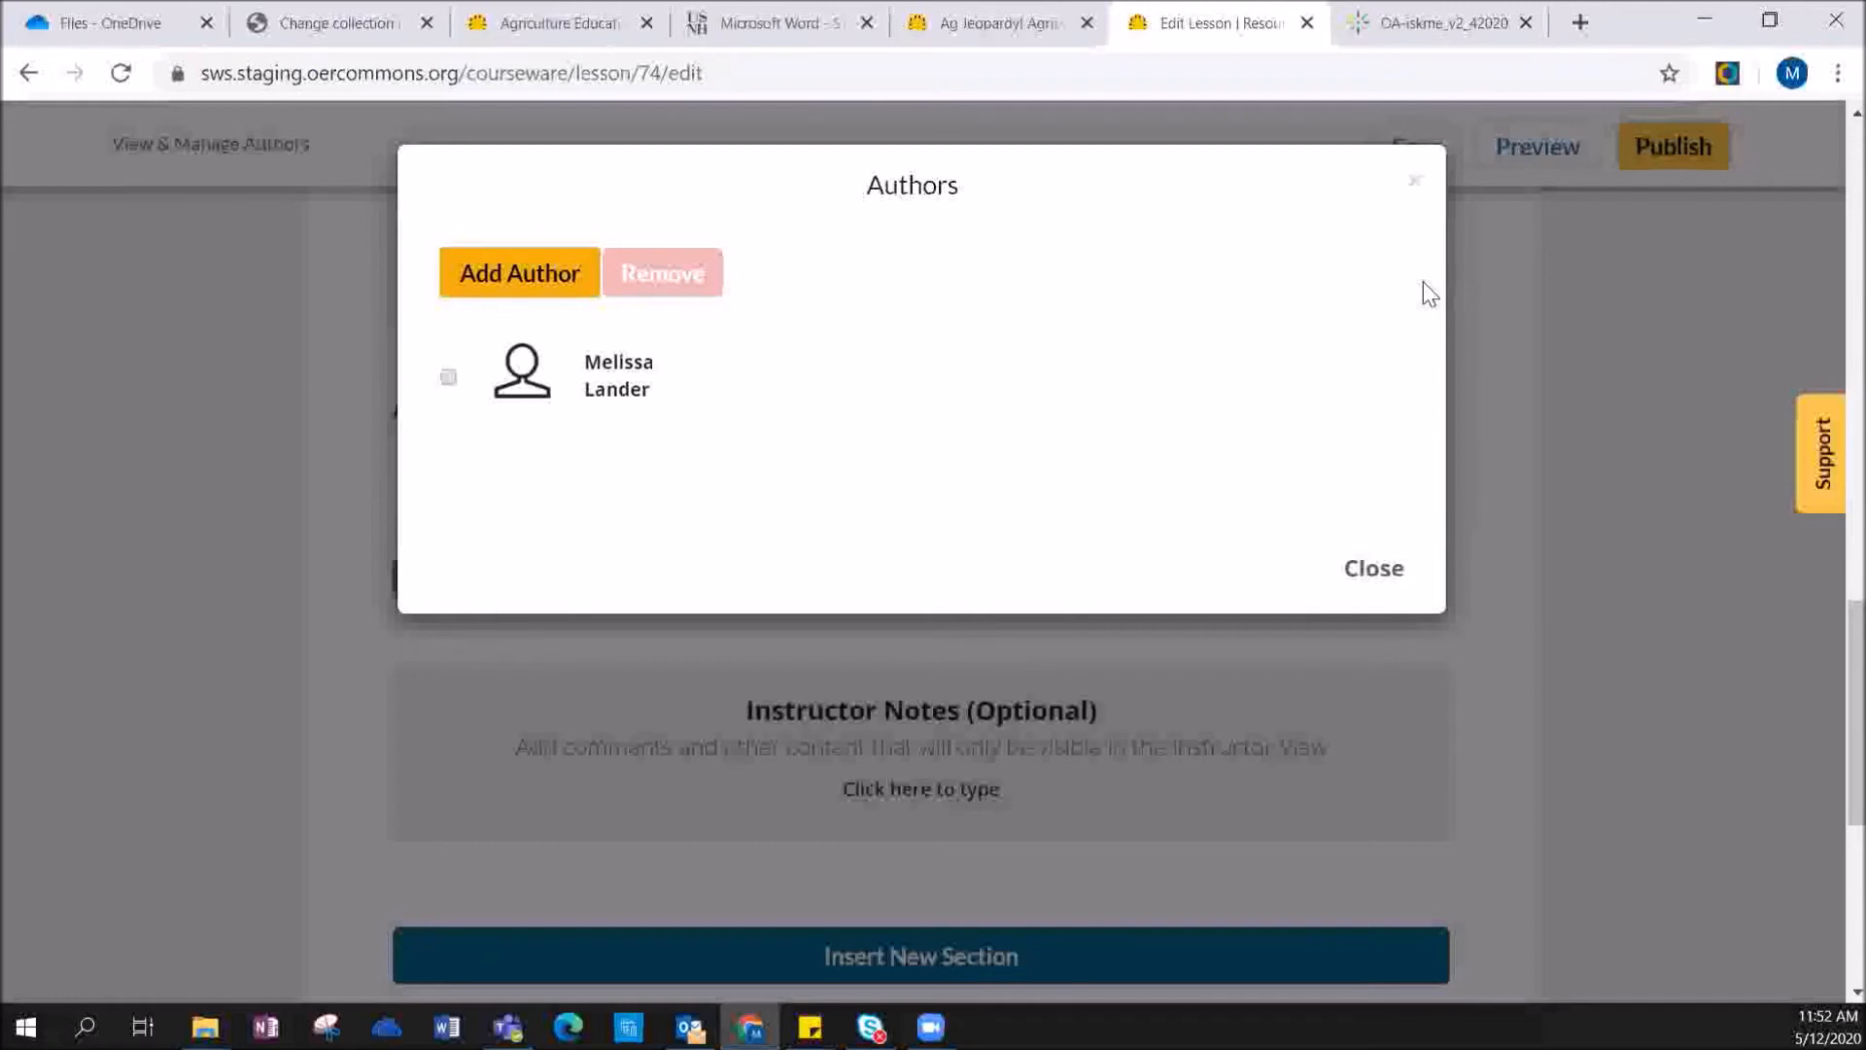
click(1409, 572)
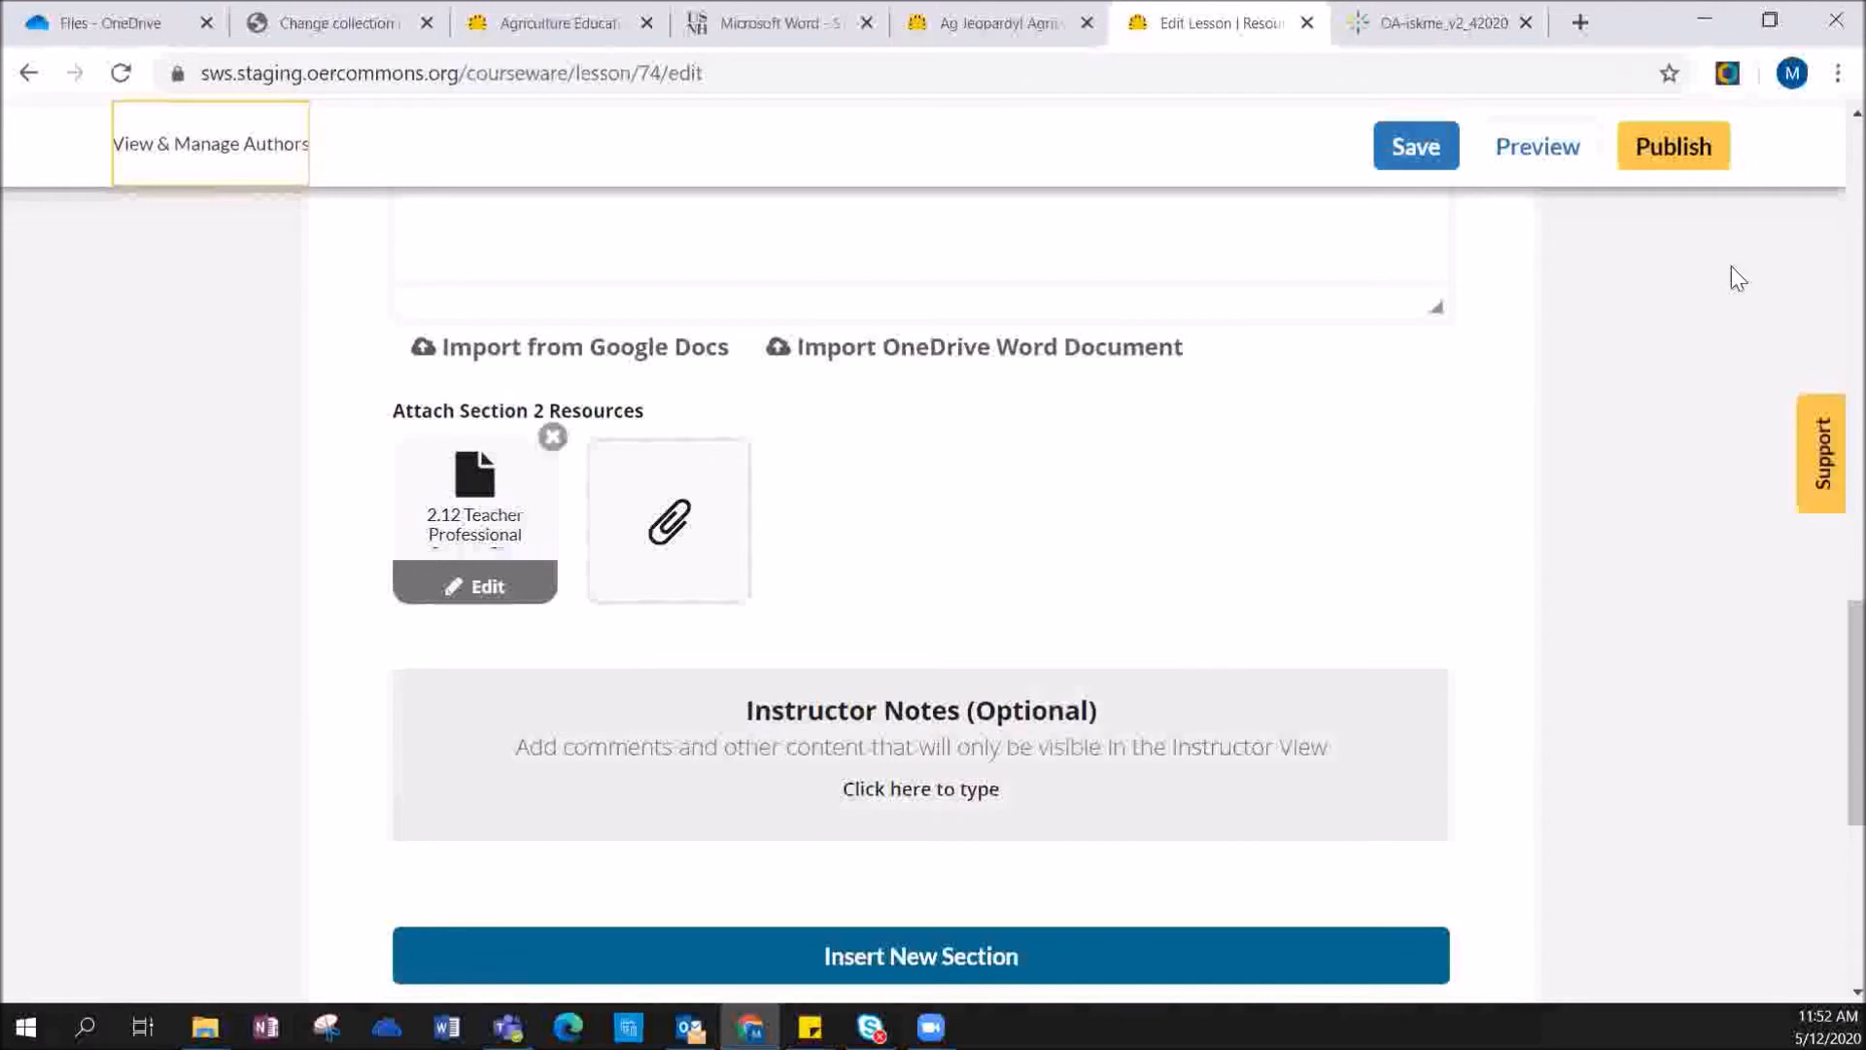
- Proceed to publishing the resource and write "Abstract information." in its Overview
click(1533, 154)
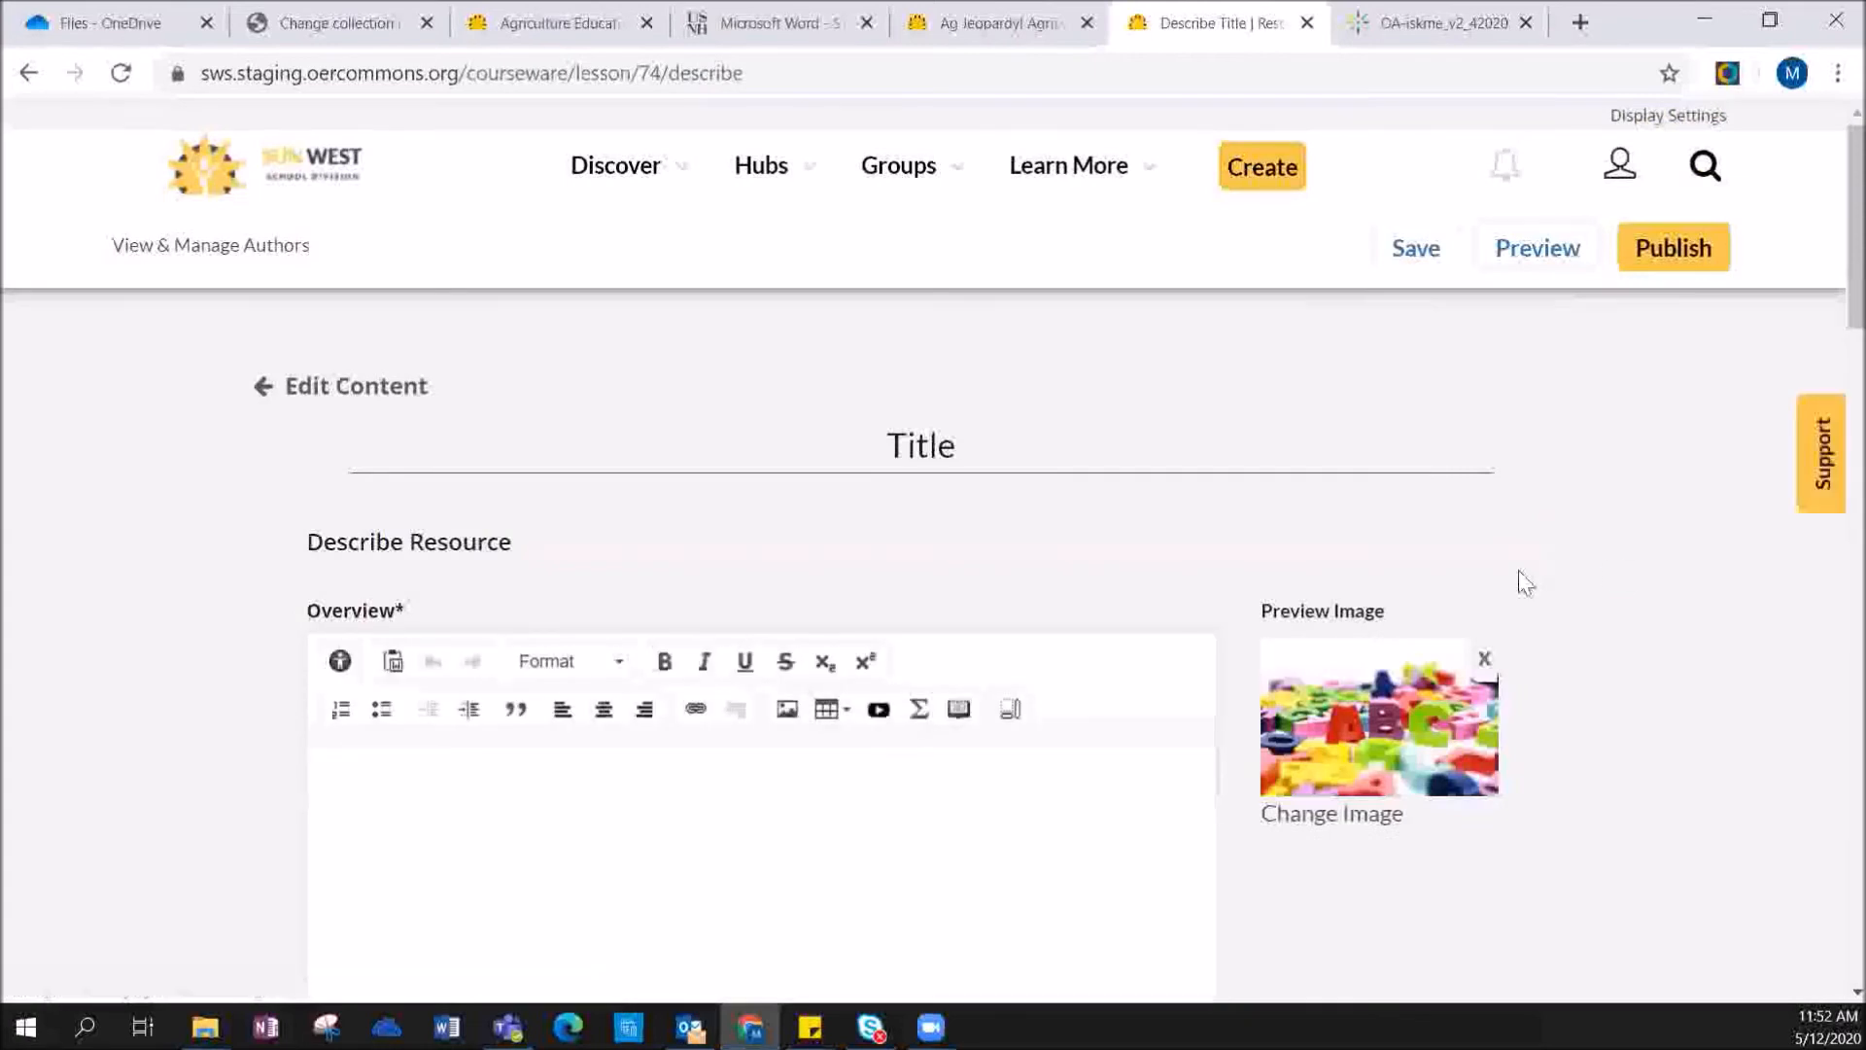
scroll(1520, 580, down, 3)
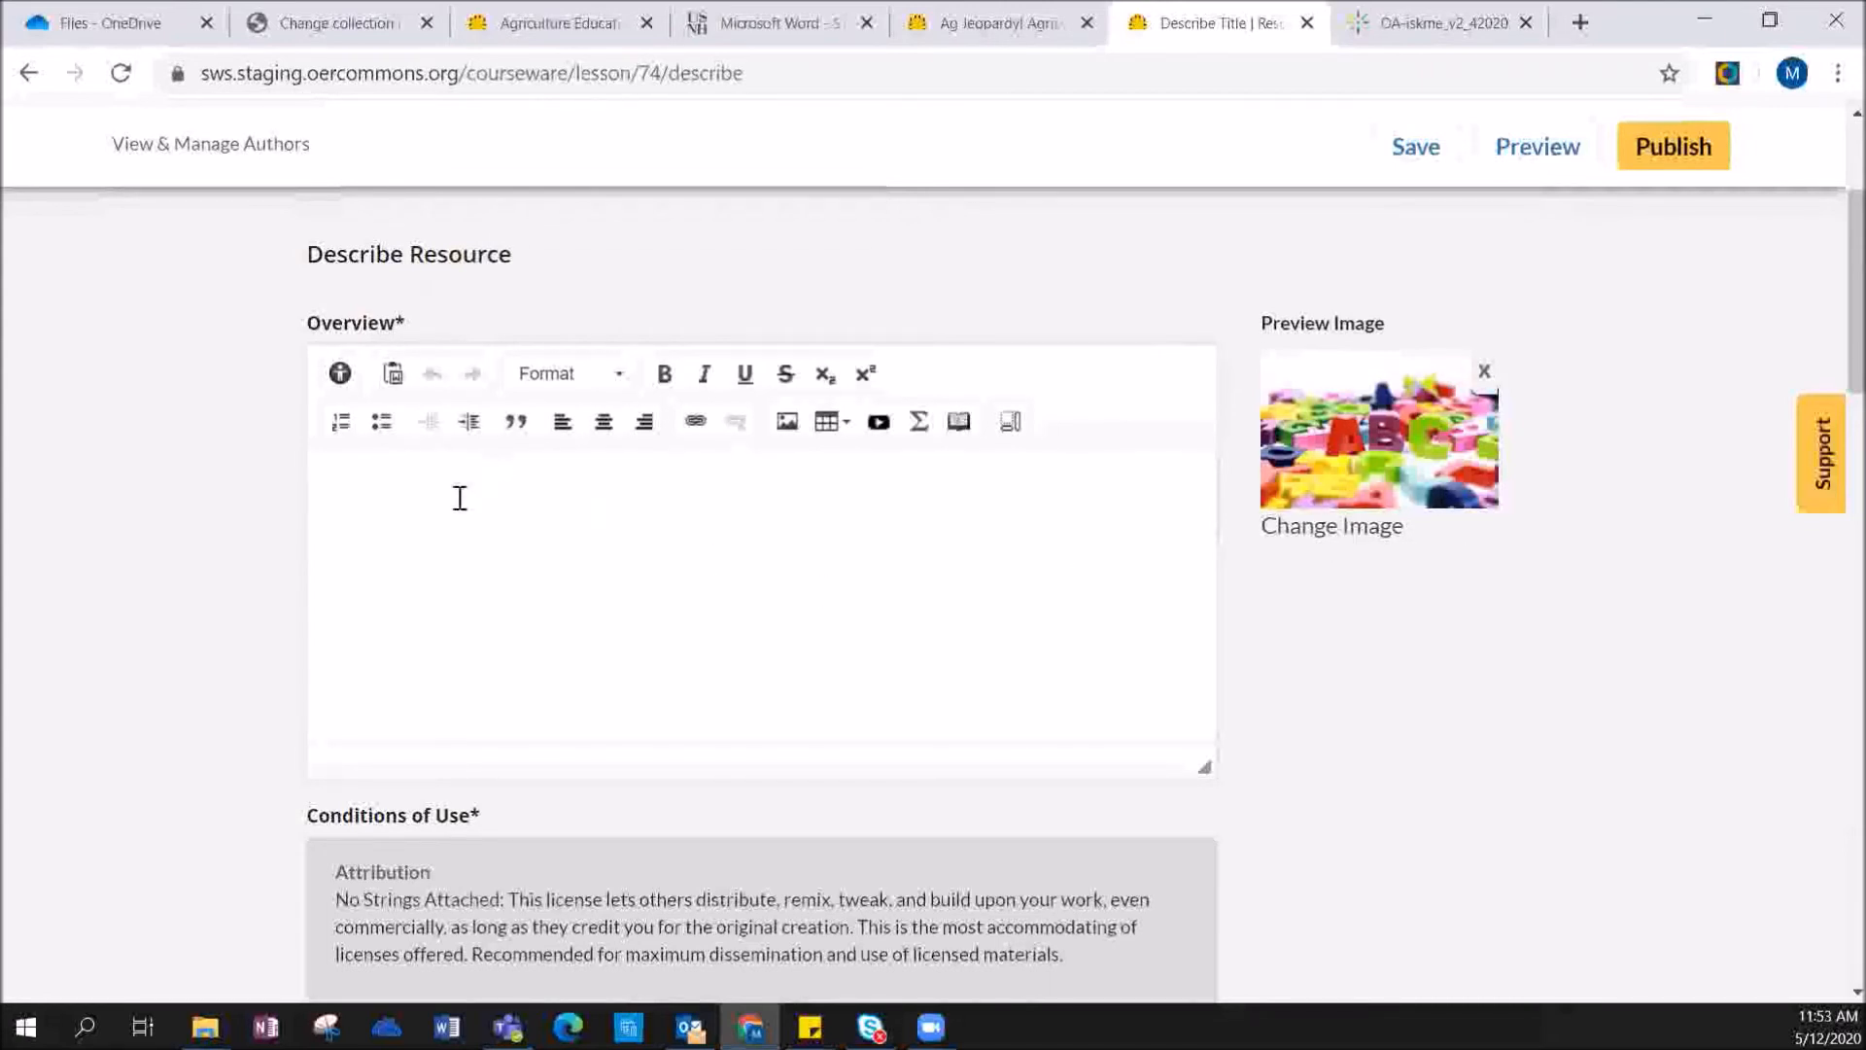
click(412, 500)
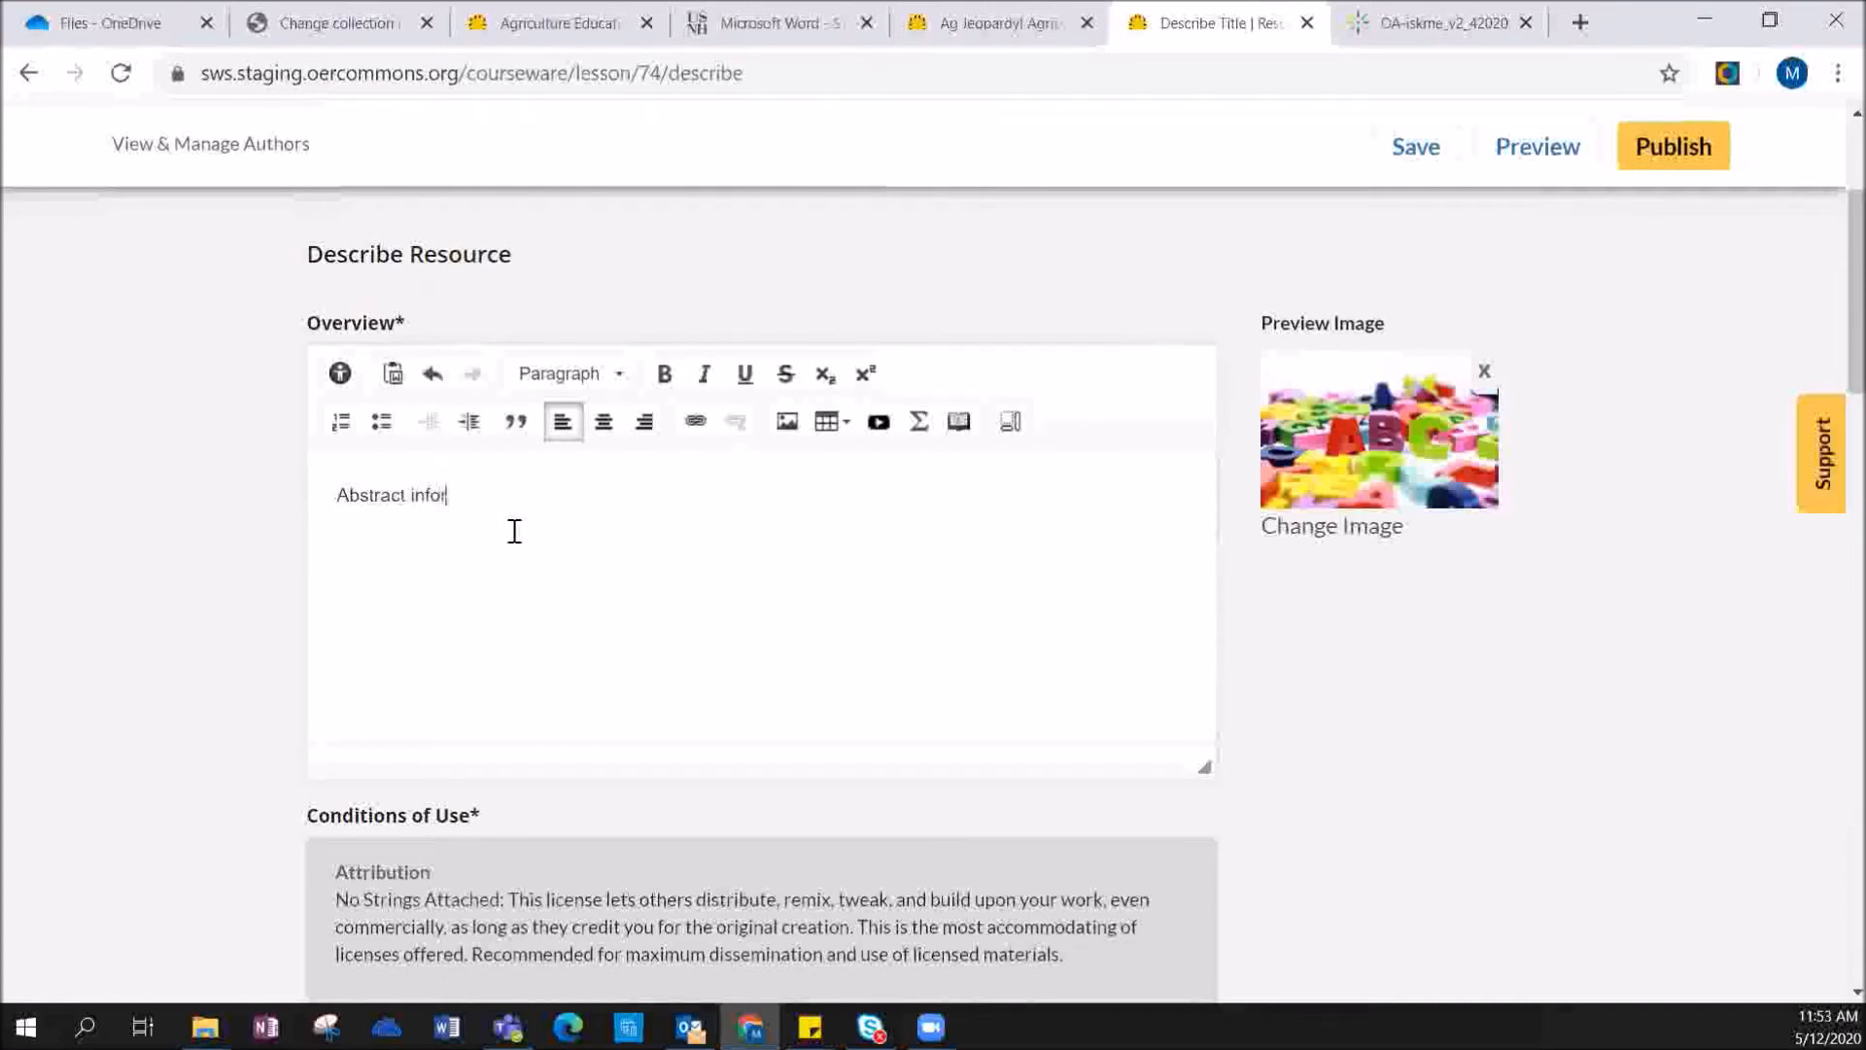
text(Abstract information.)
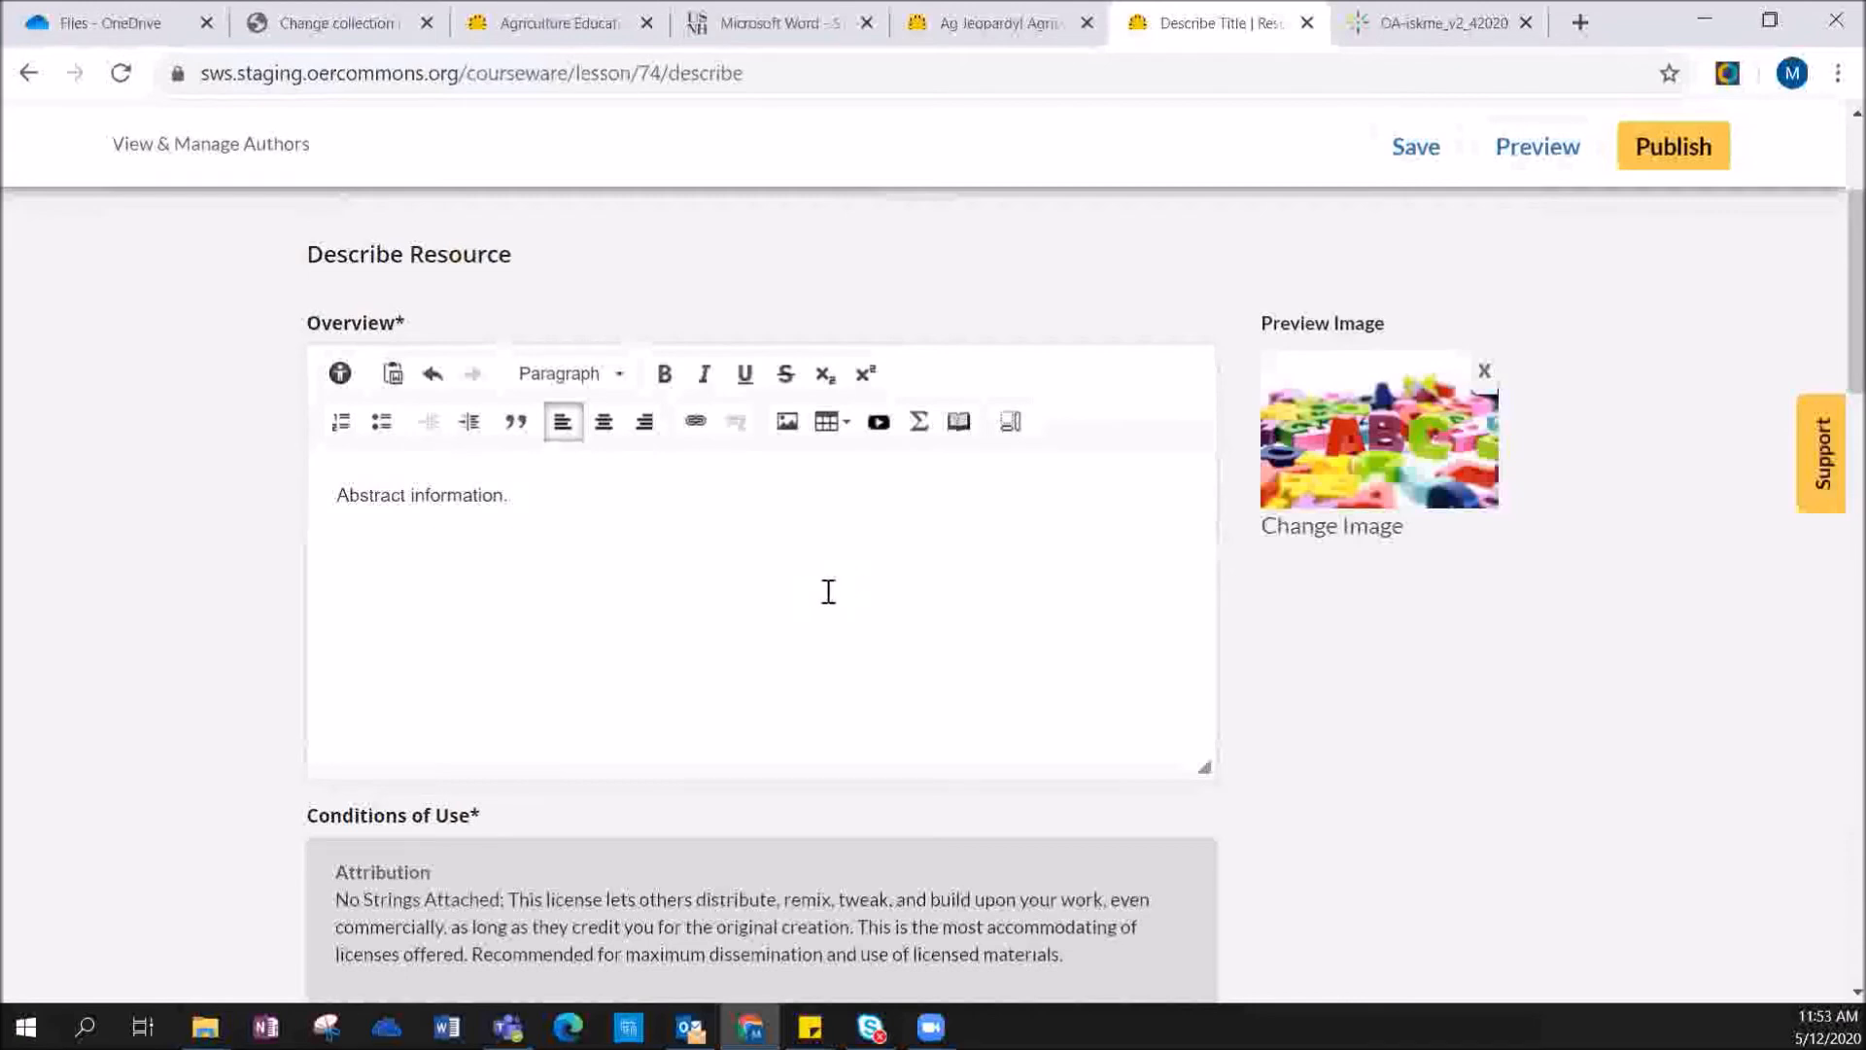
- Examine the available Conditions of Use licences and keep Attribution selected
scroll(830, 576, down, 4)
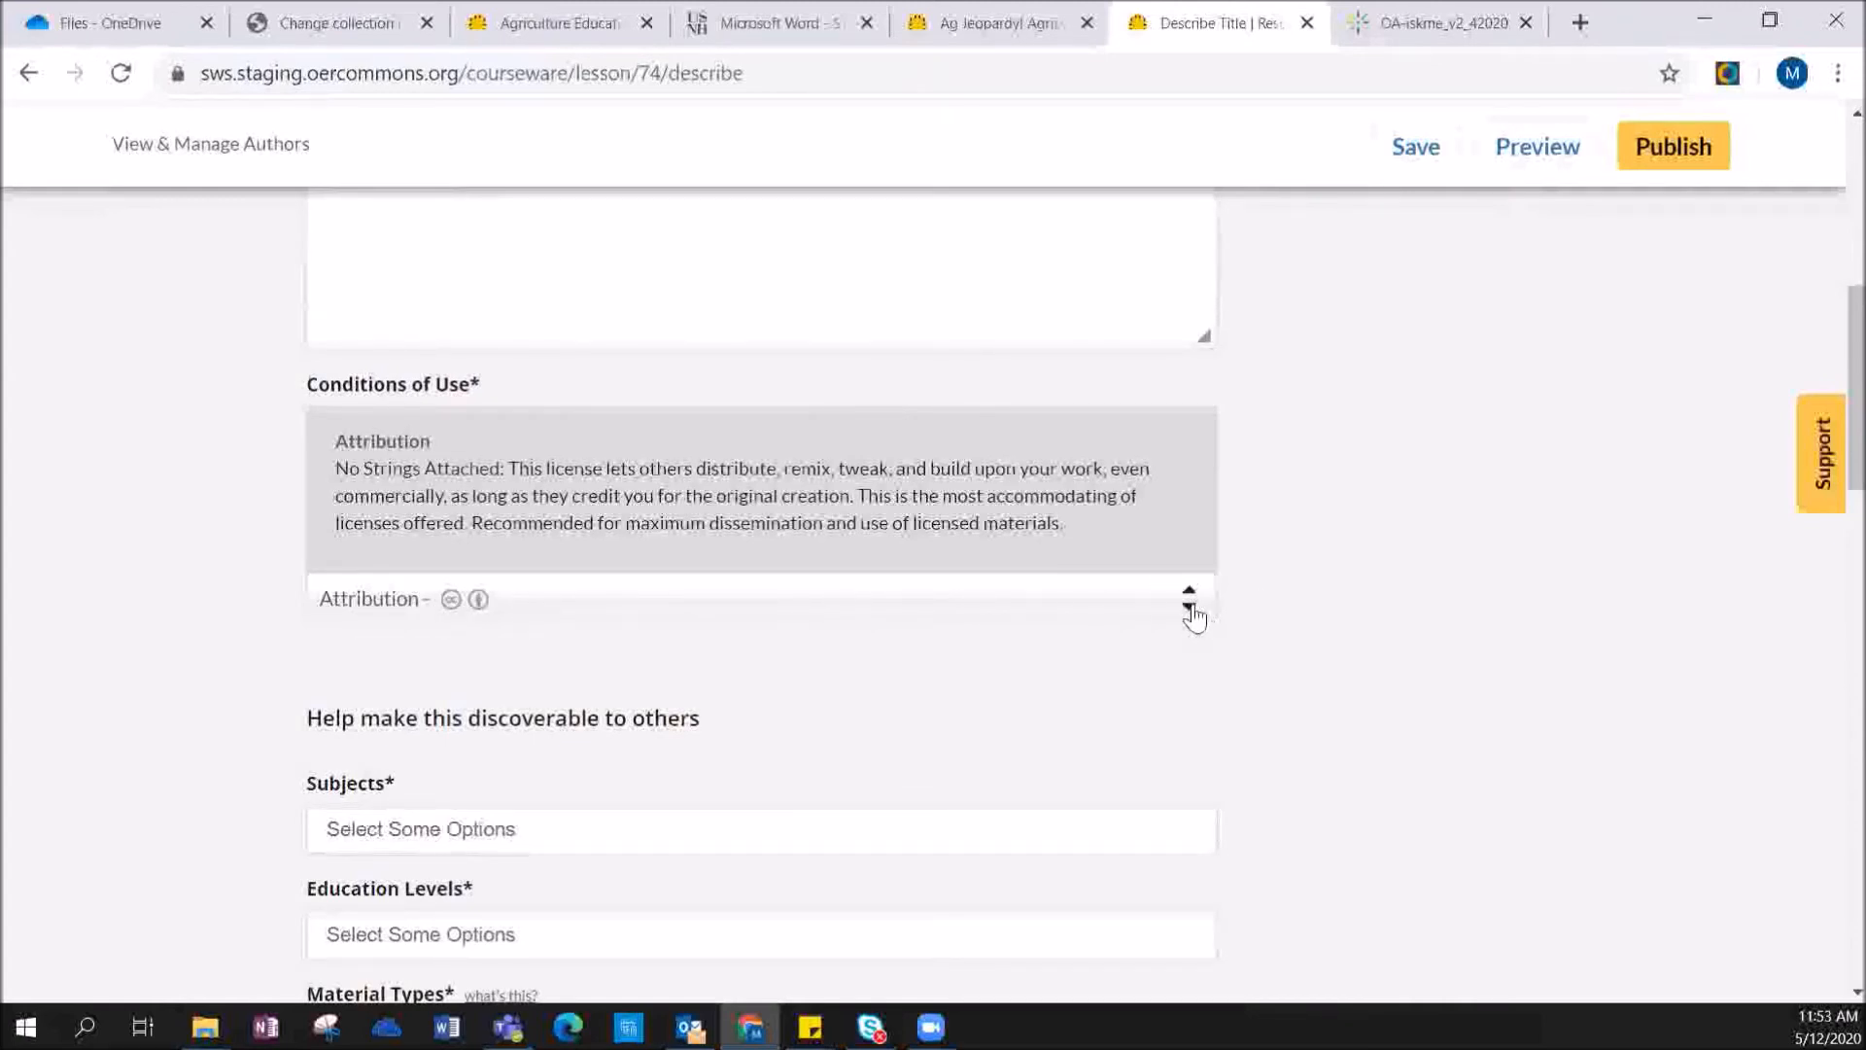
click(1149, 608)
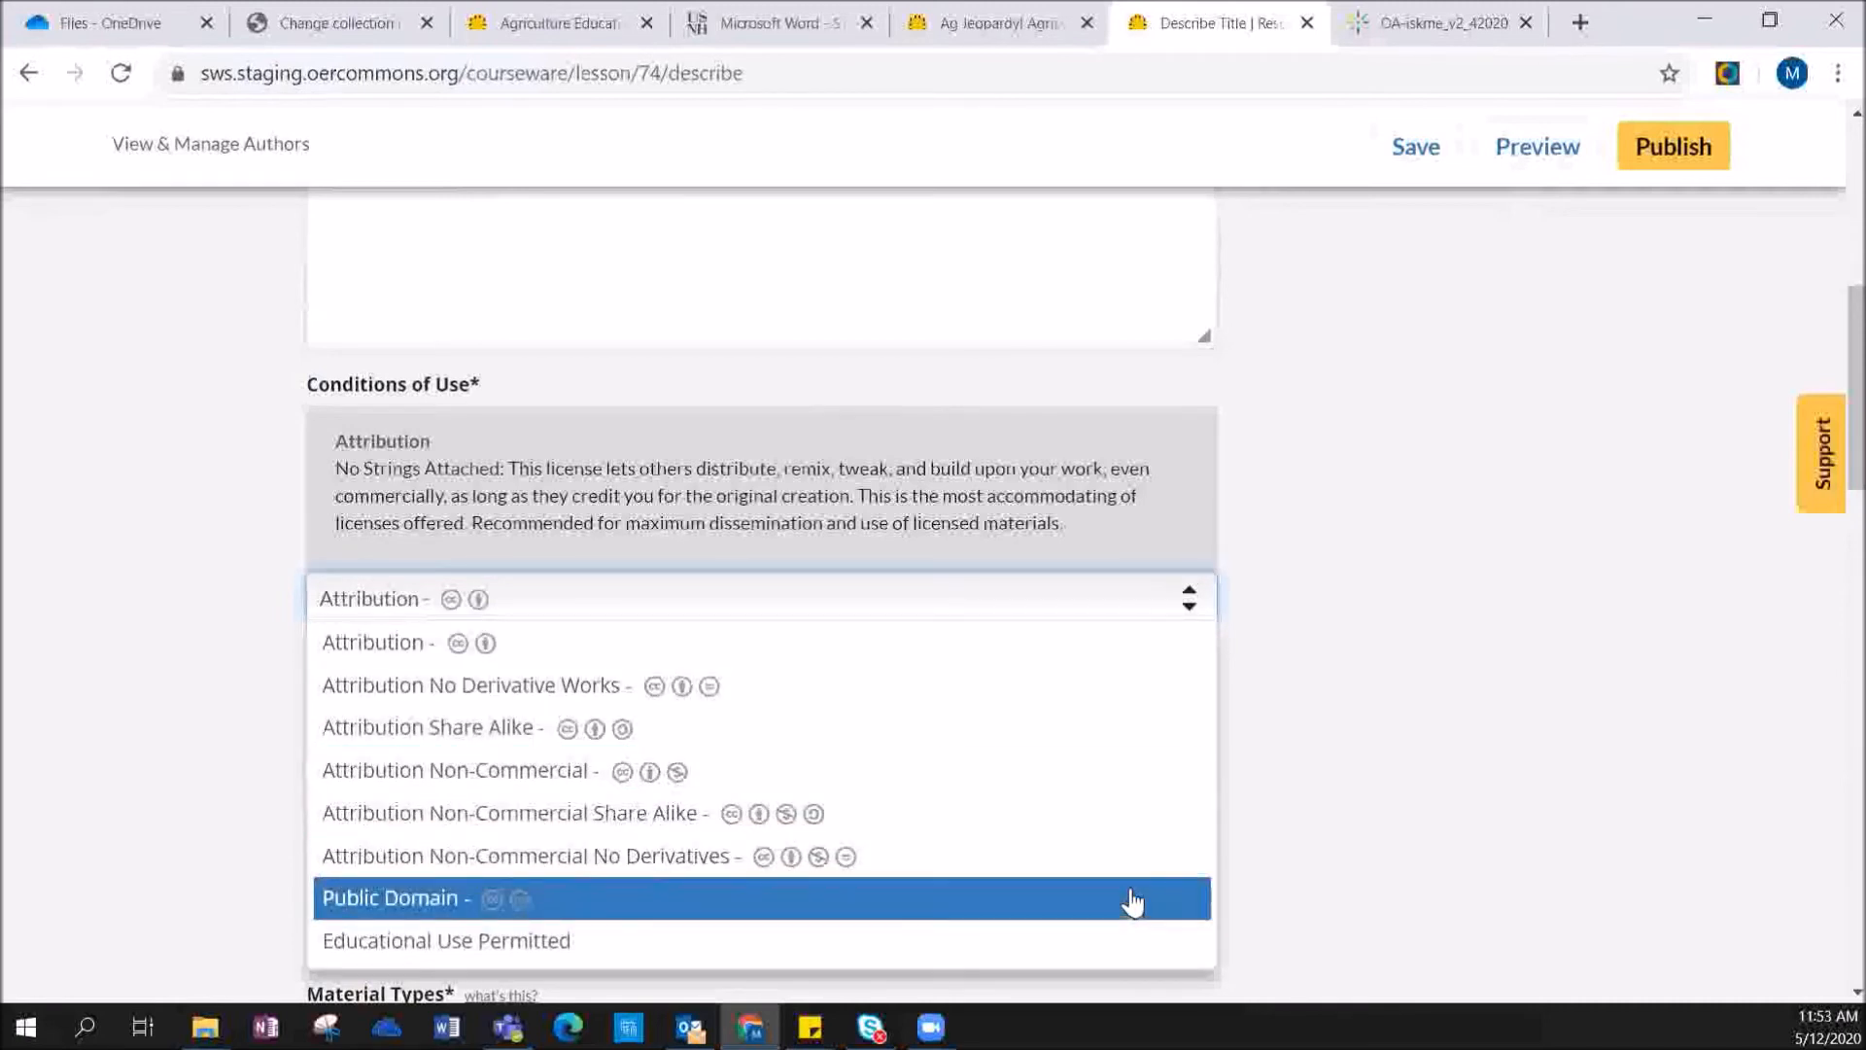
click(865, 612)
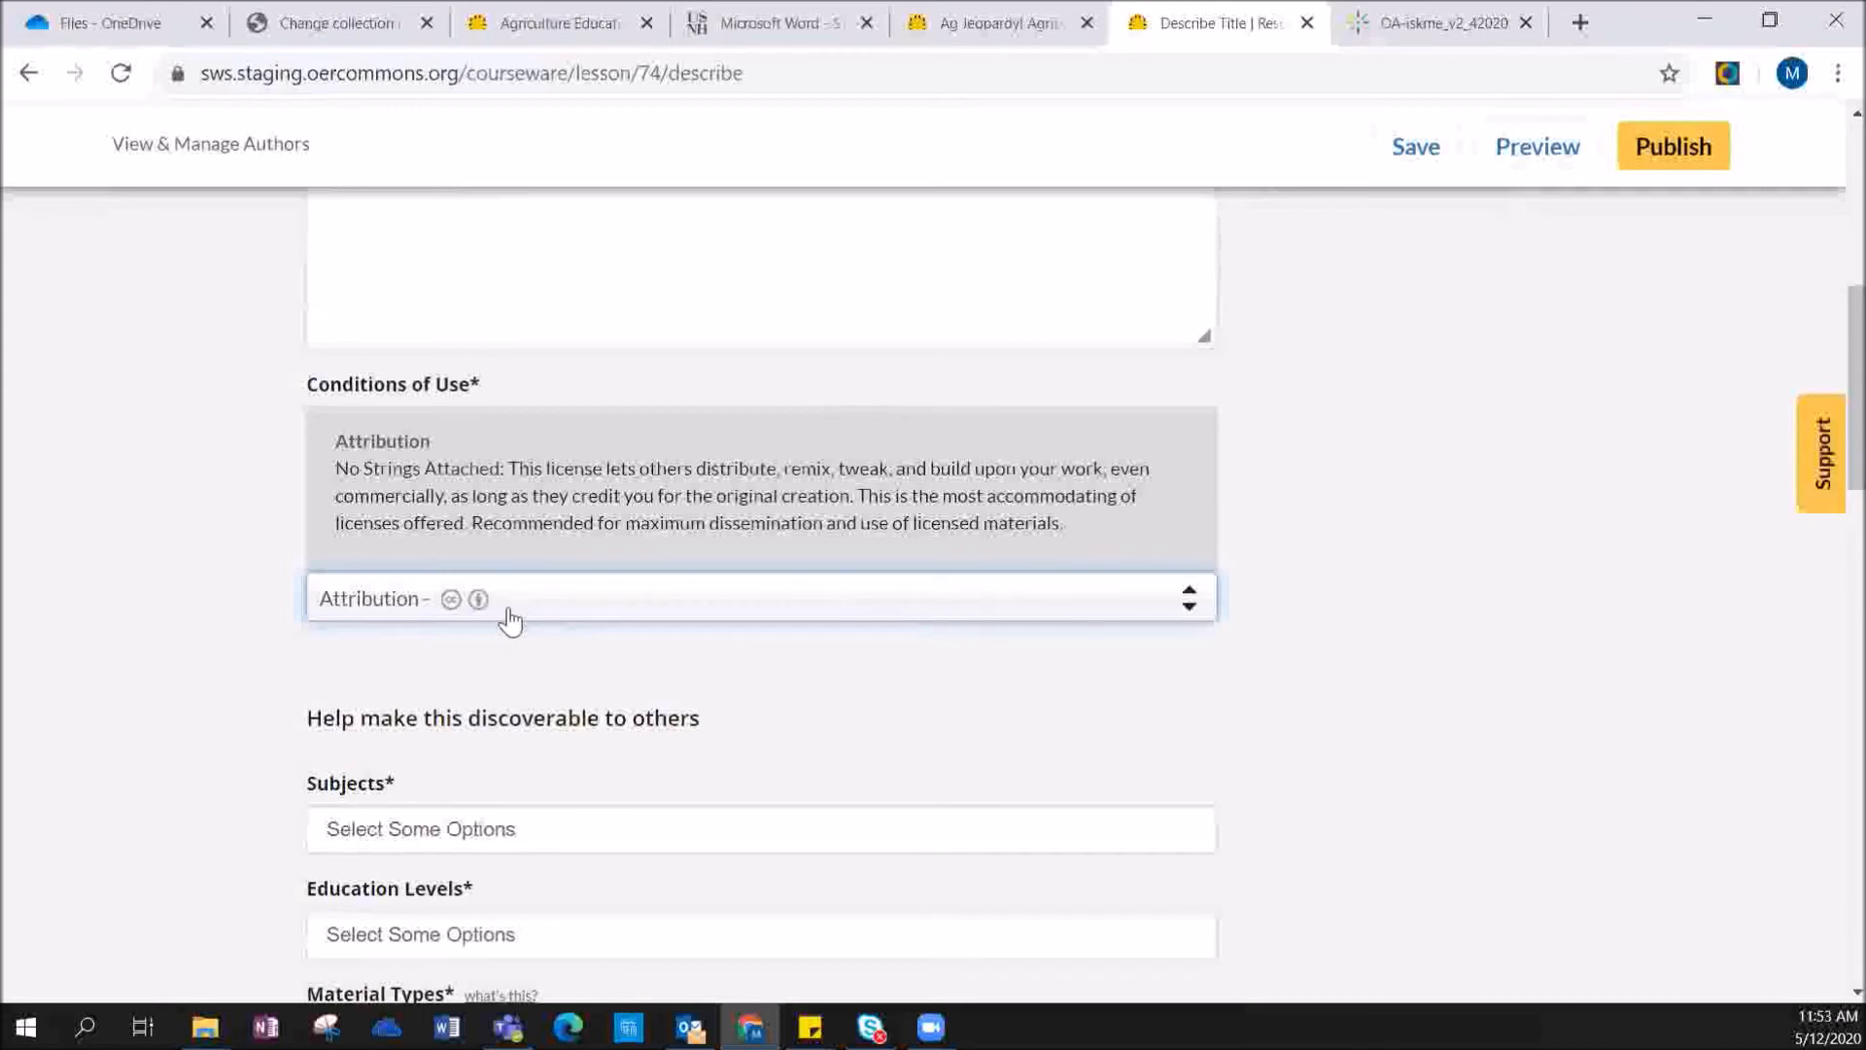
- Set the resource's subject to Education and its education level to Upper Primary
scroll(938, 631, down, 3)
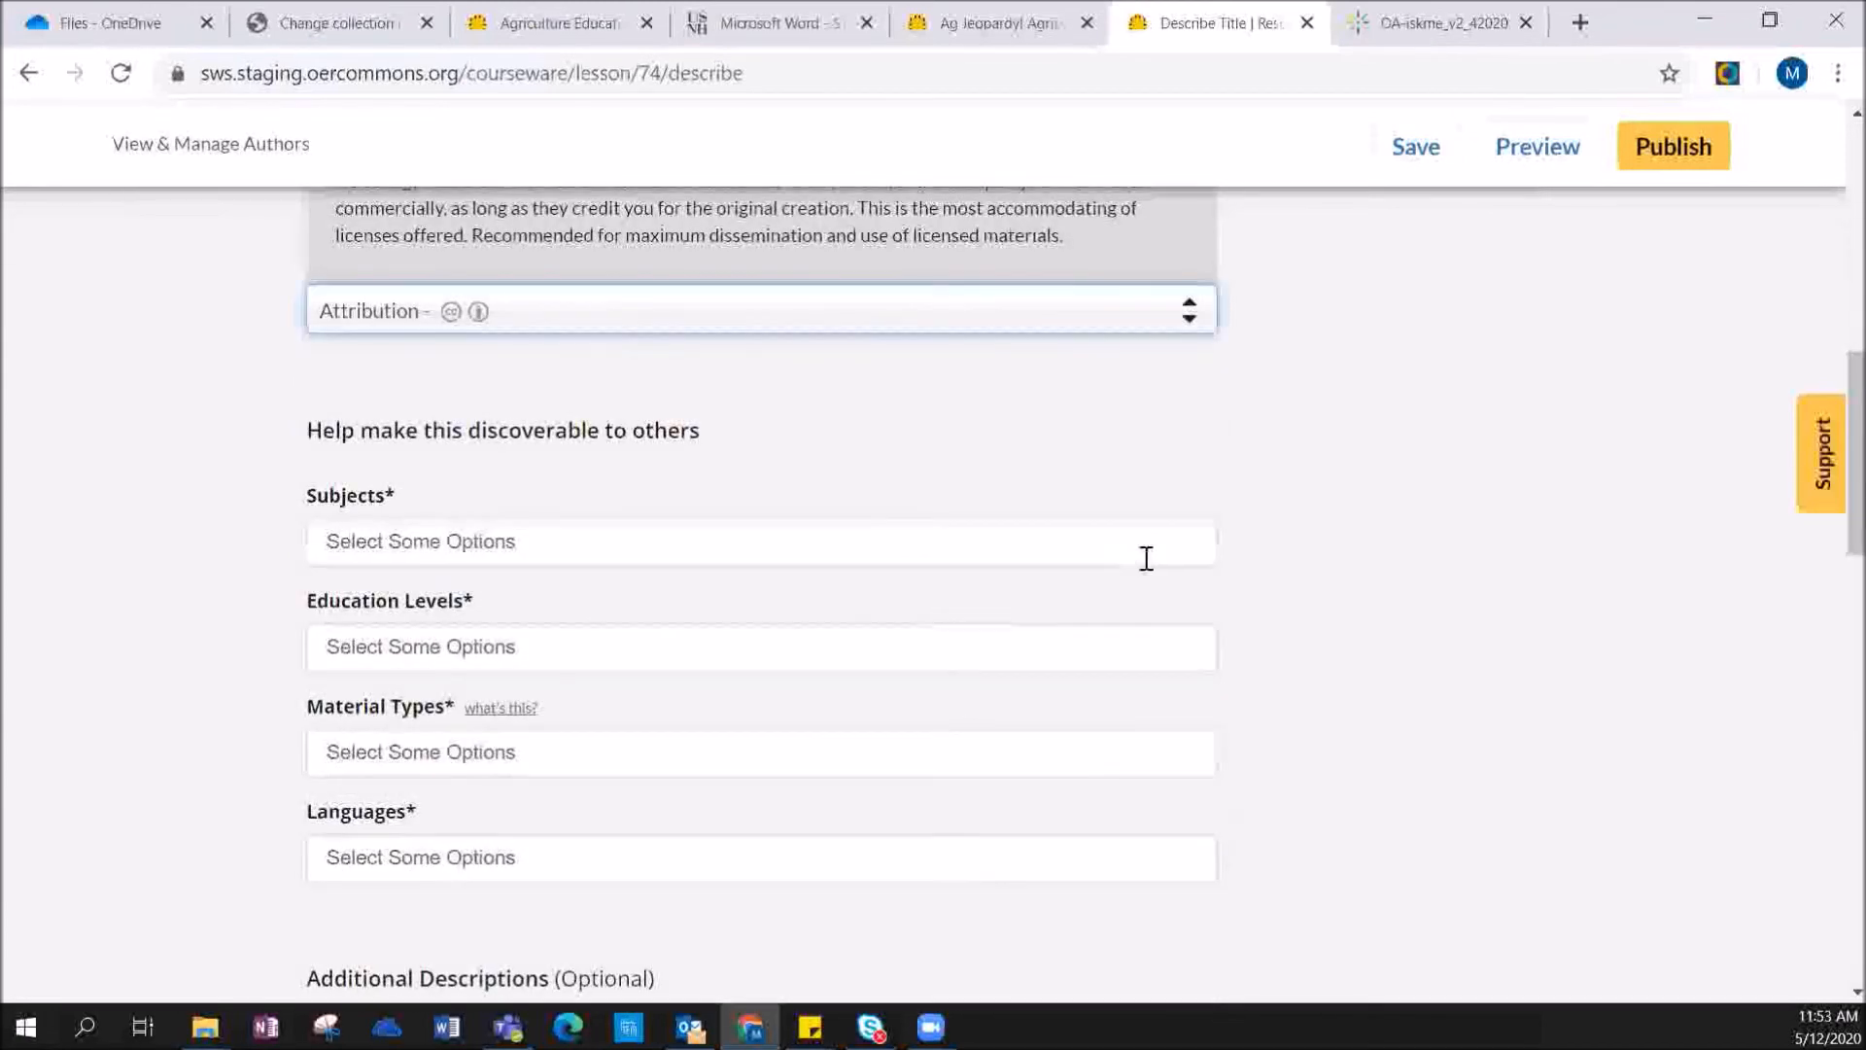
scroll(1147, 558, down, 1)
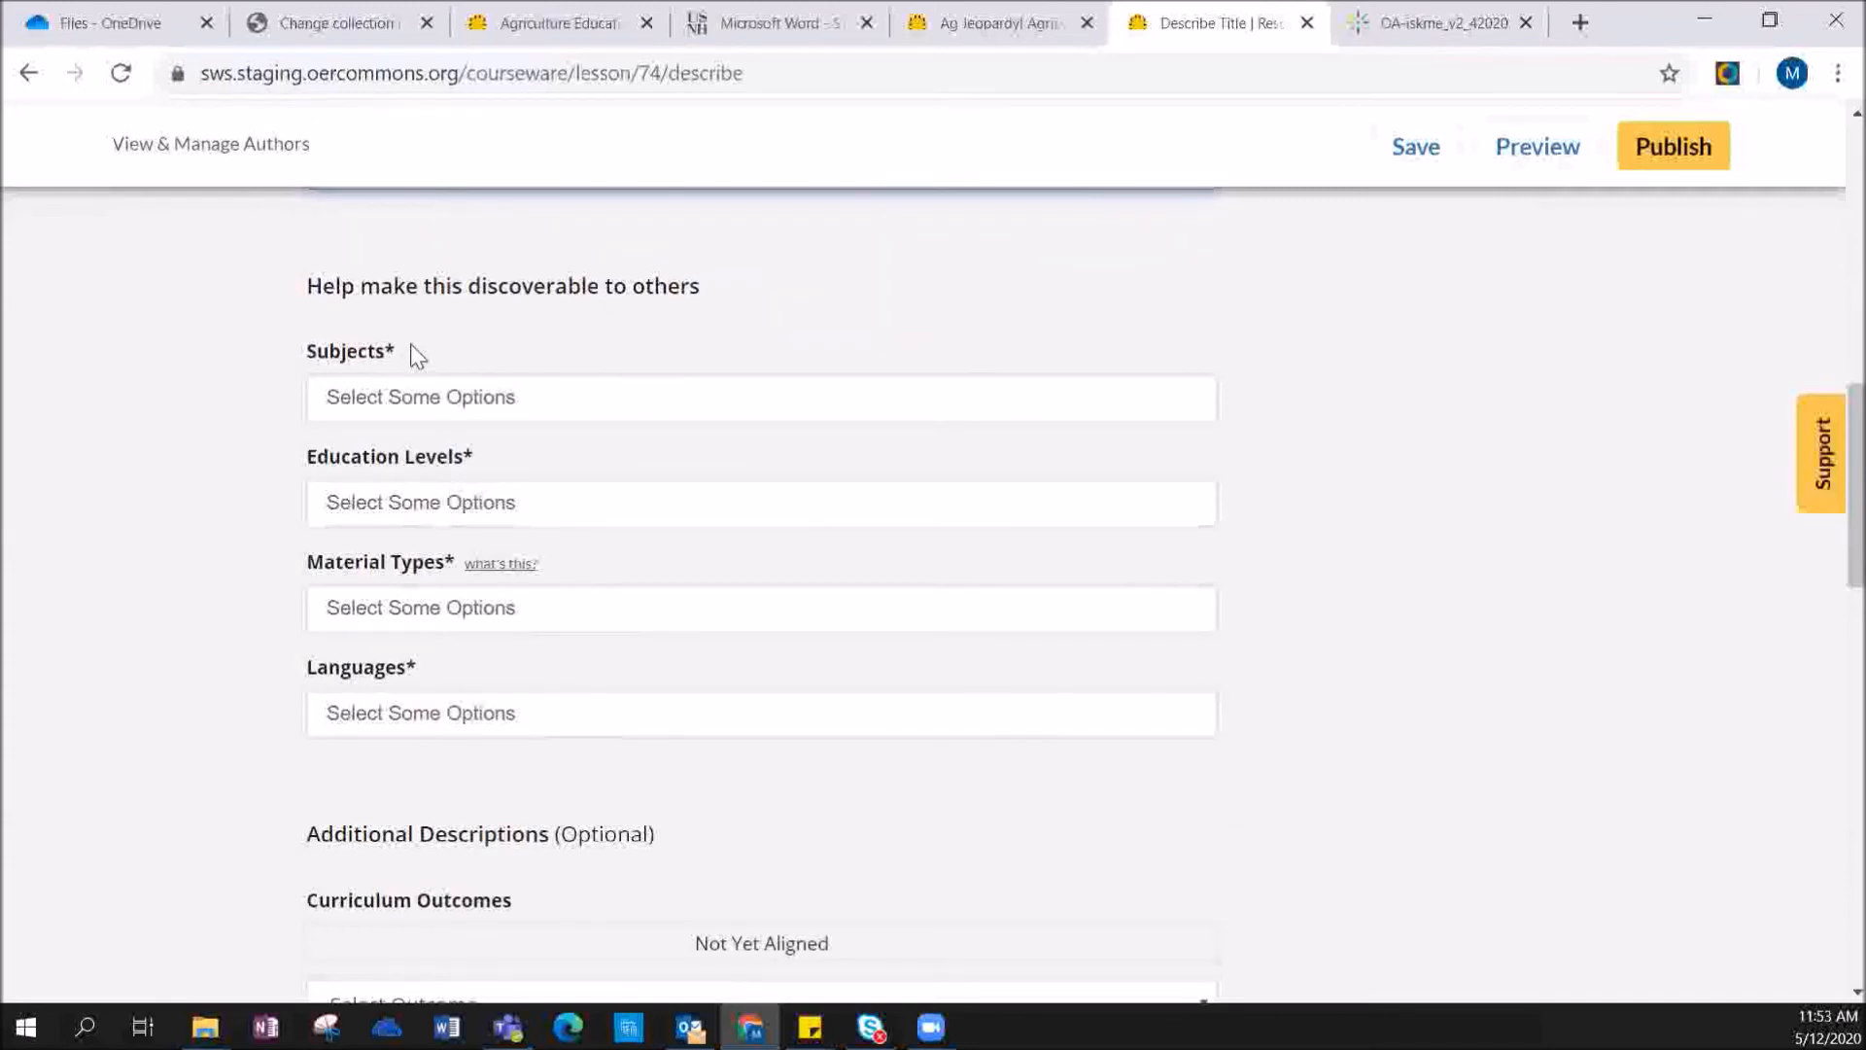
click(477, 397)
text(ed)
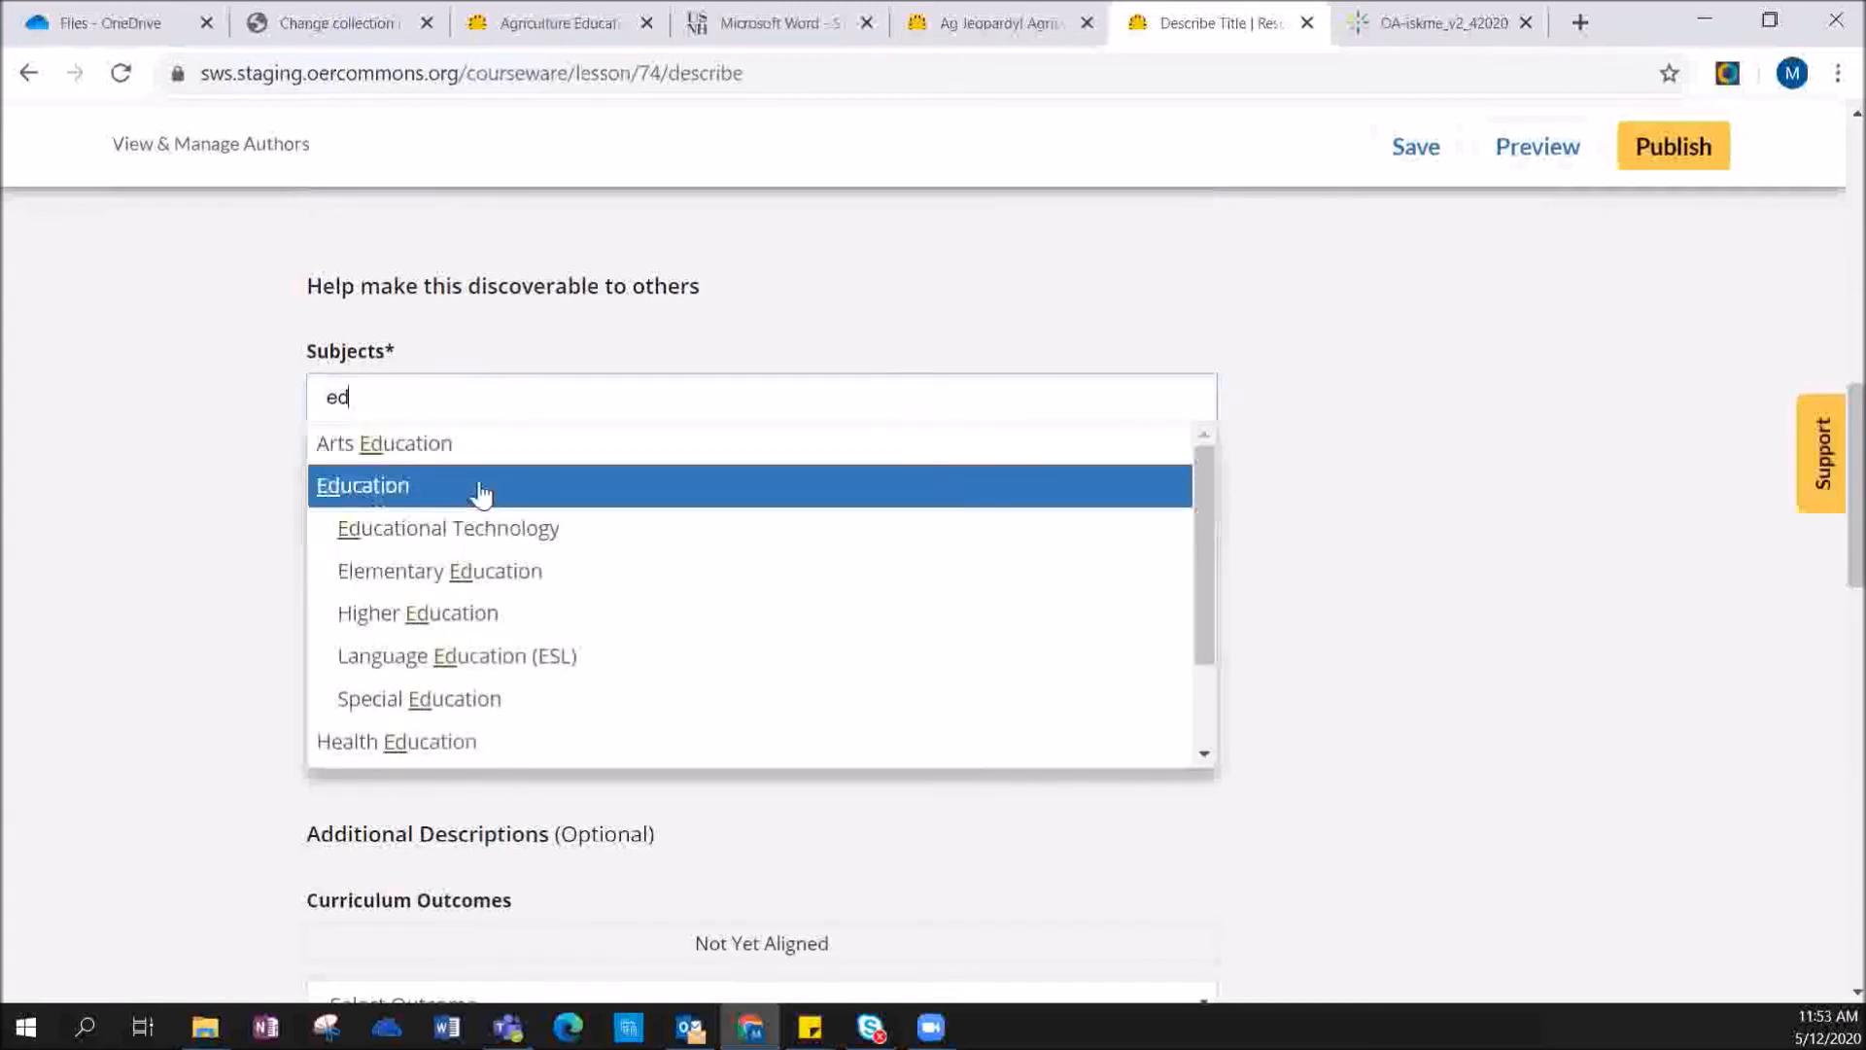
click(479, 486)
click(565, 497)
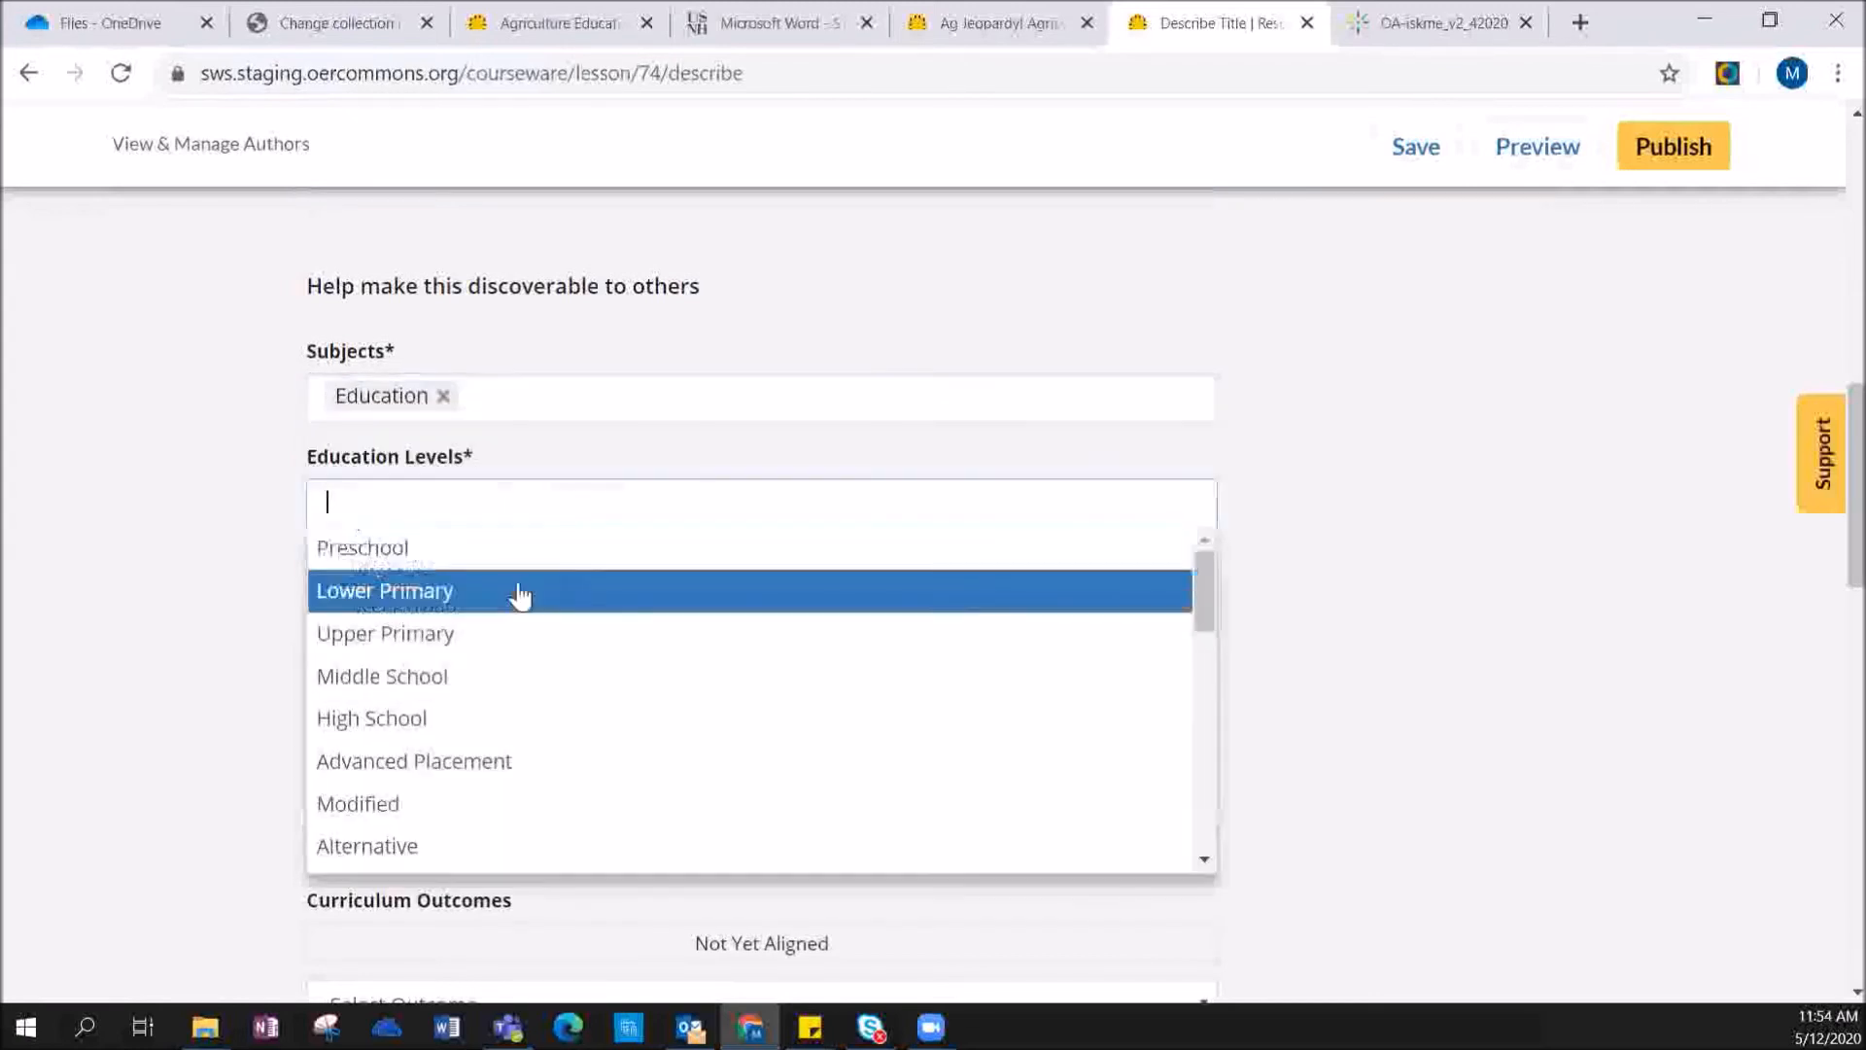
click(505, 642)
- Set the resource's material type to Activity/Lab and its language to English
click(508, 614)
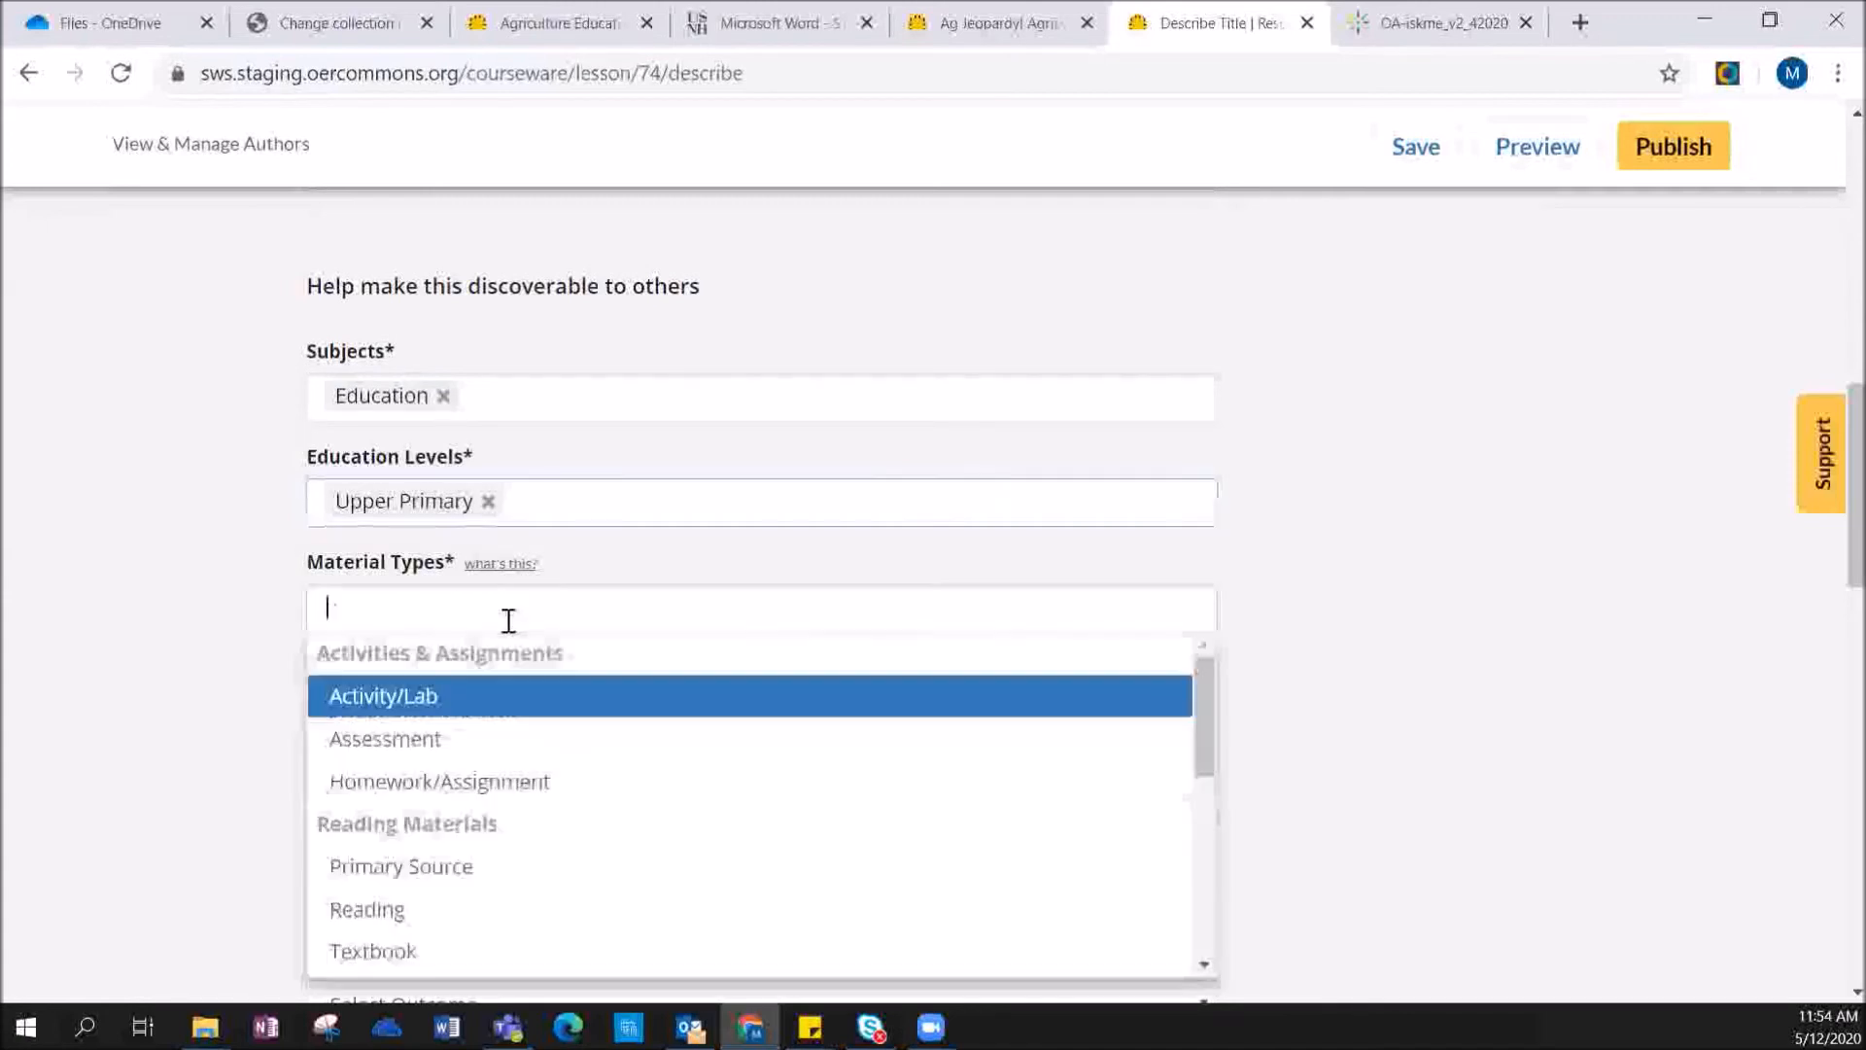
click(525, 695)
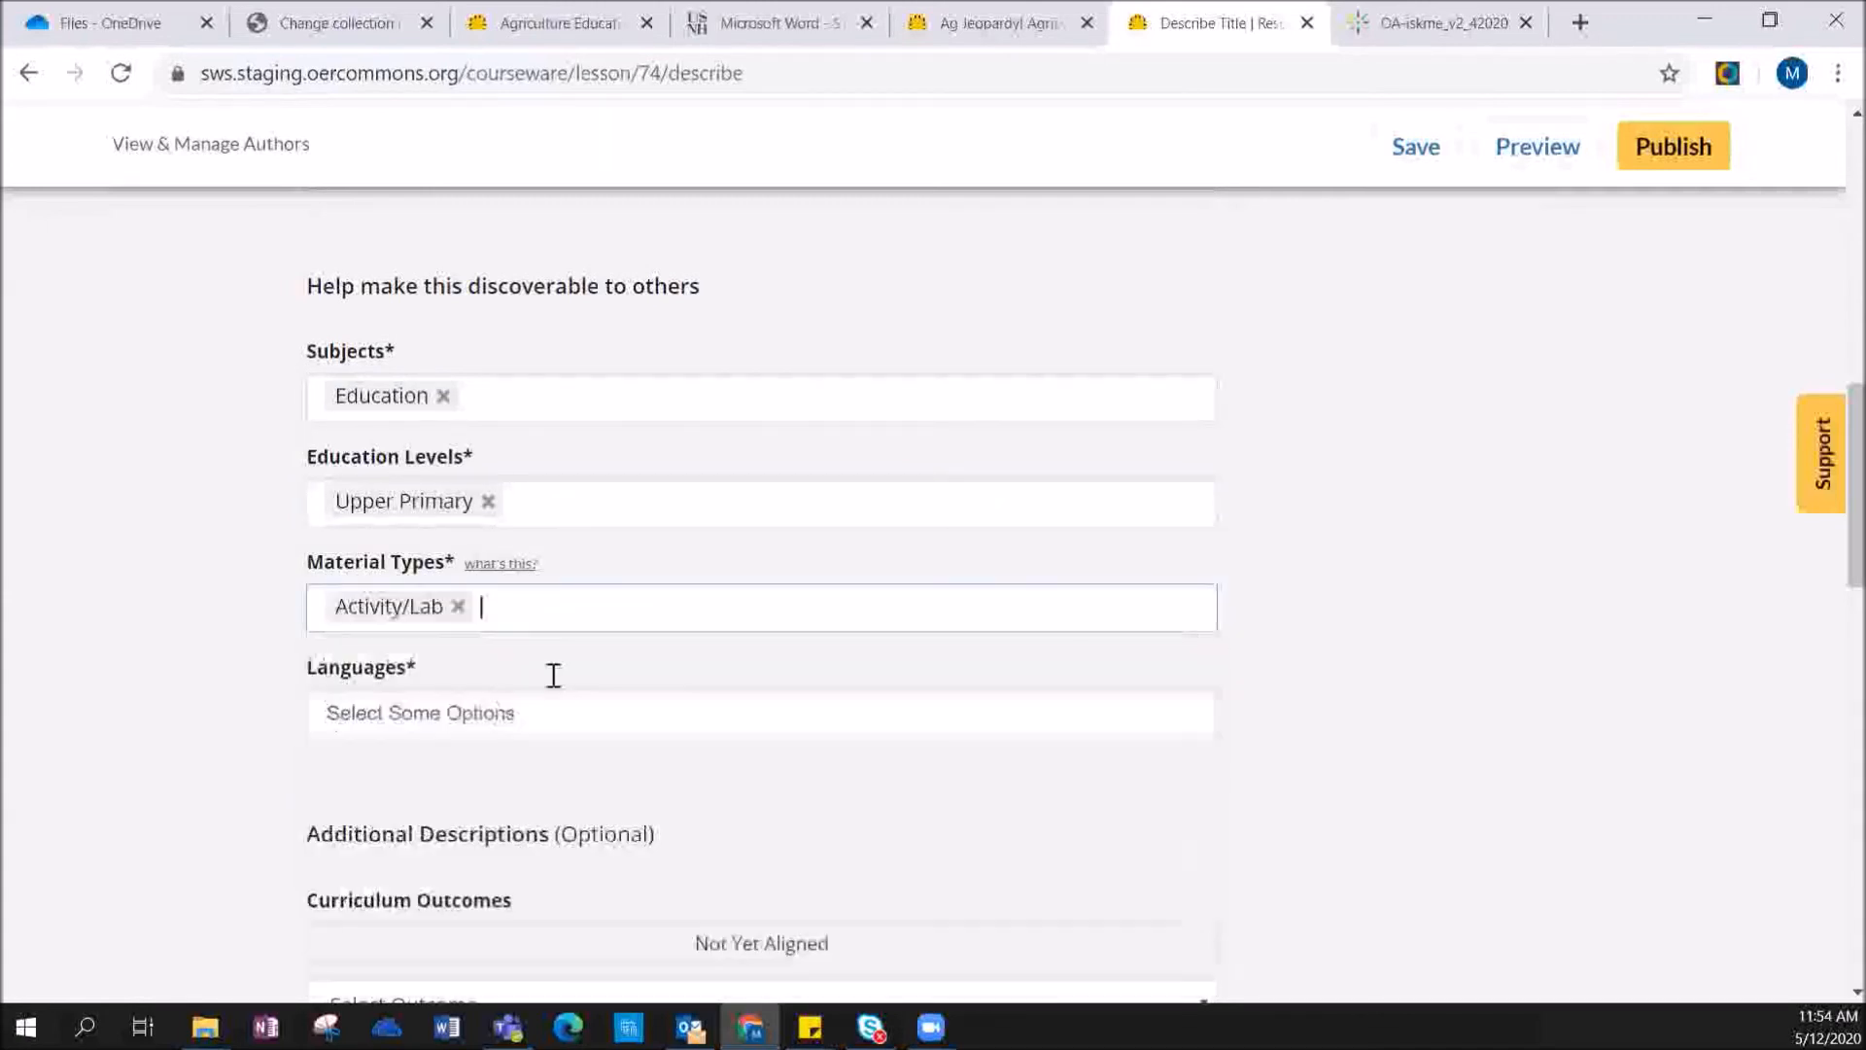
scroll(528, 625, down, 1)
click(491, 568)
click(471, 622)
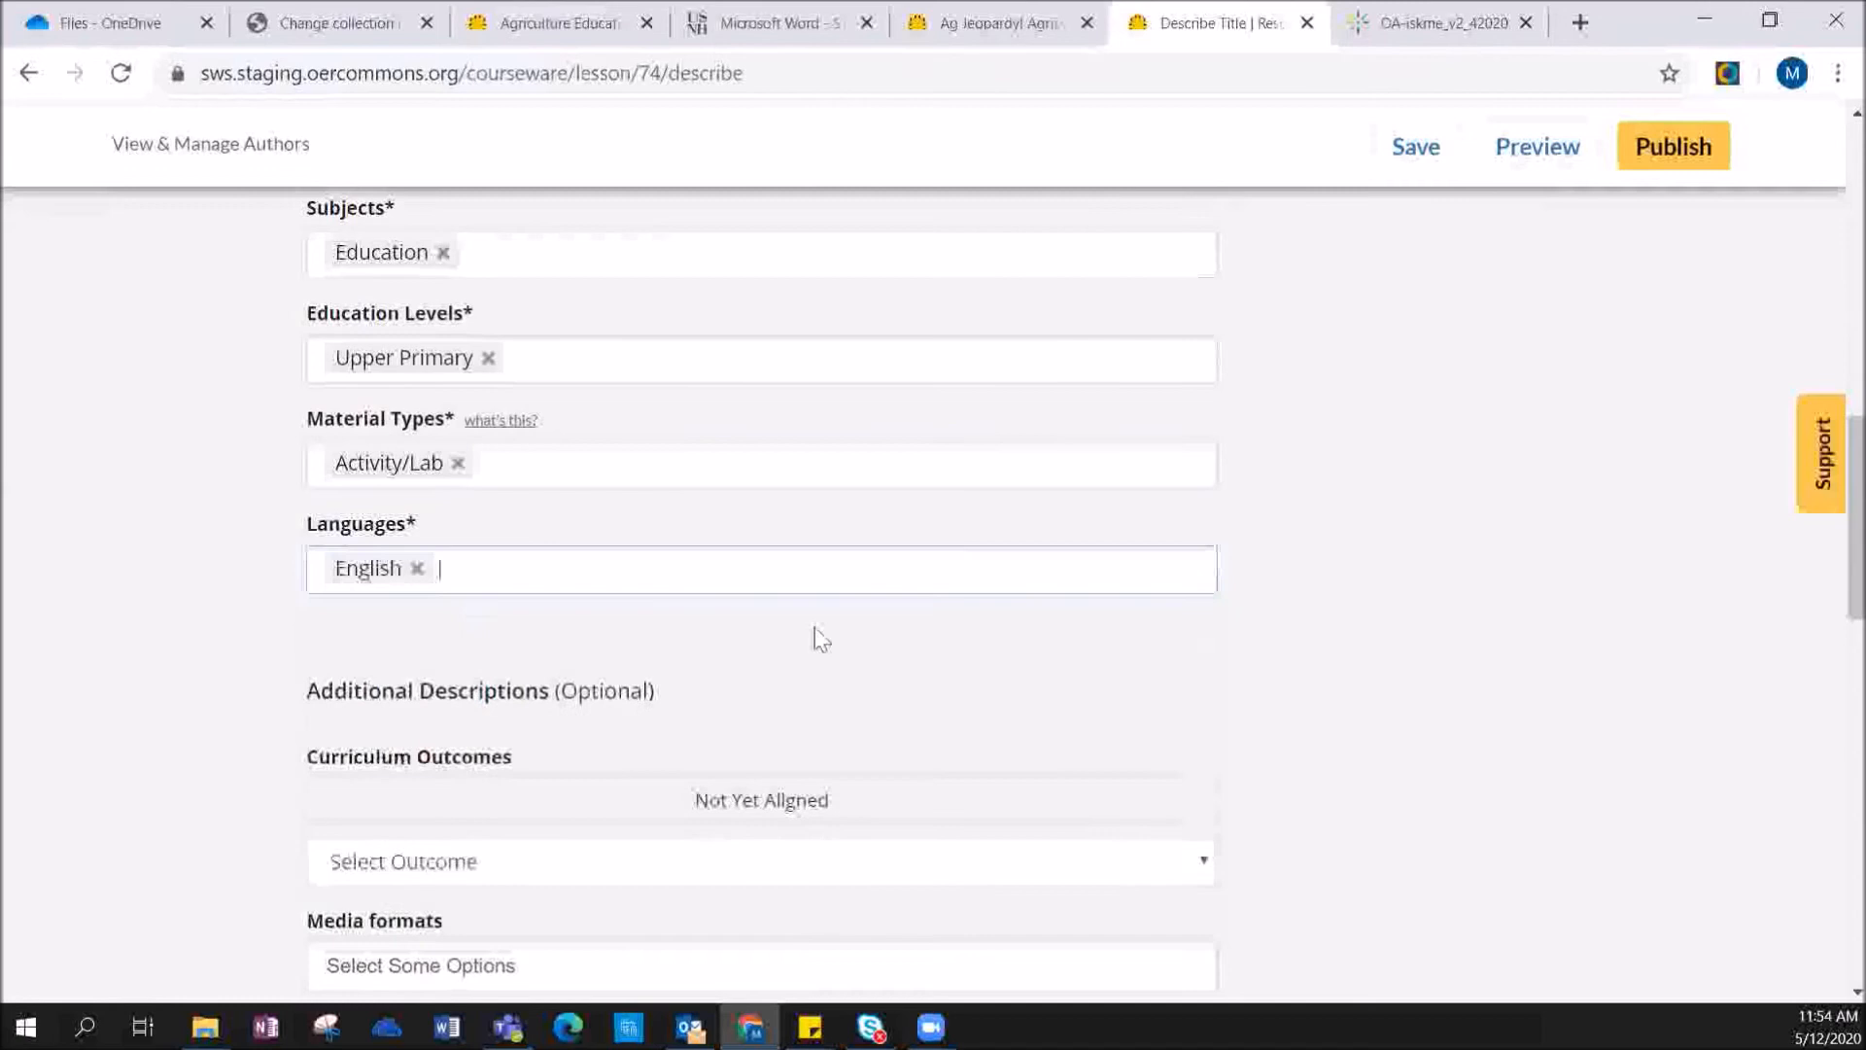
- Add the alignment tag SAS.Math.P7.2 from Saskatchewan Curriculum Outcomes for Mathematics, Grade 7, Patterns and Relations, to the Curriculum Outcomes
scroll(951, 625, down, 3)
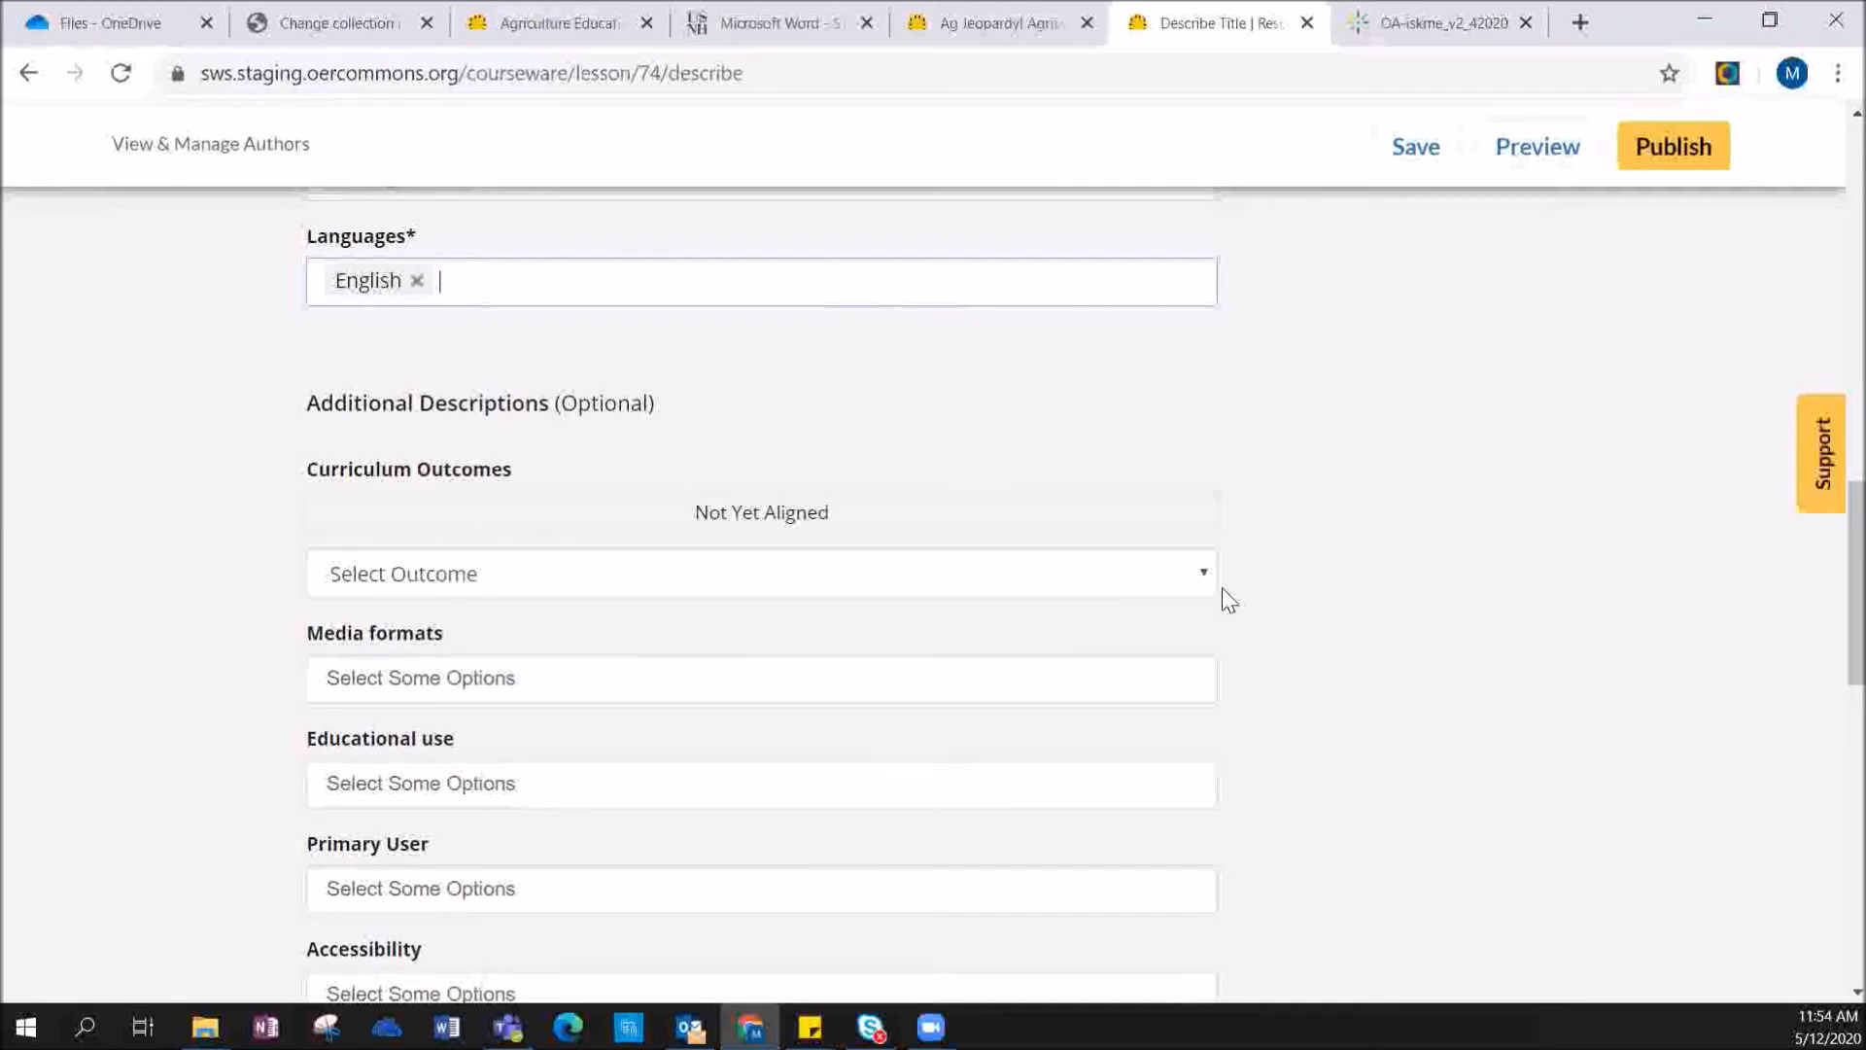
scroll(1158, 534, down, 1)
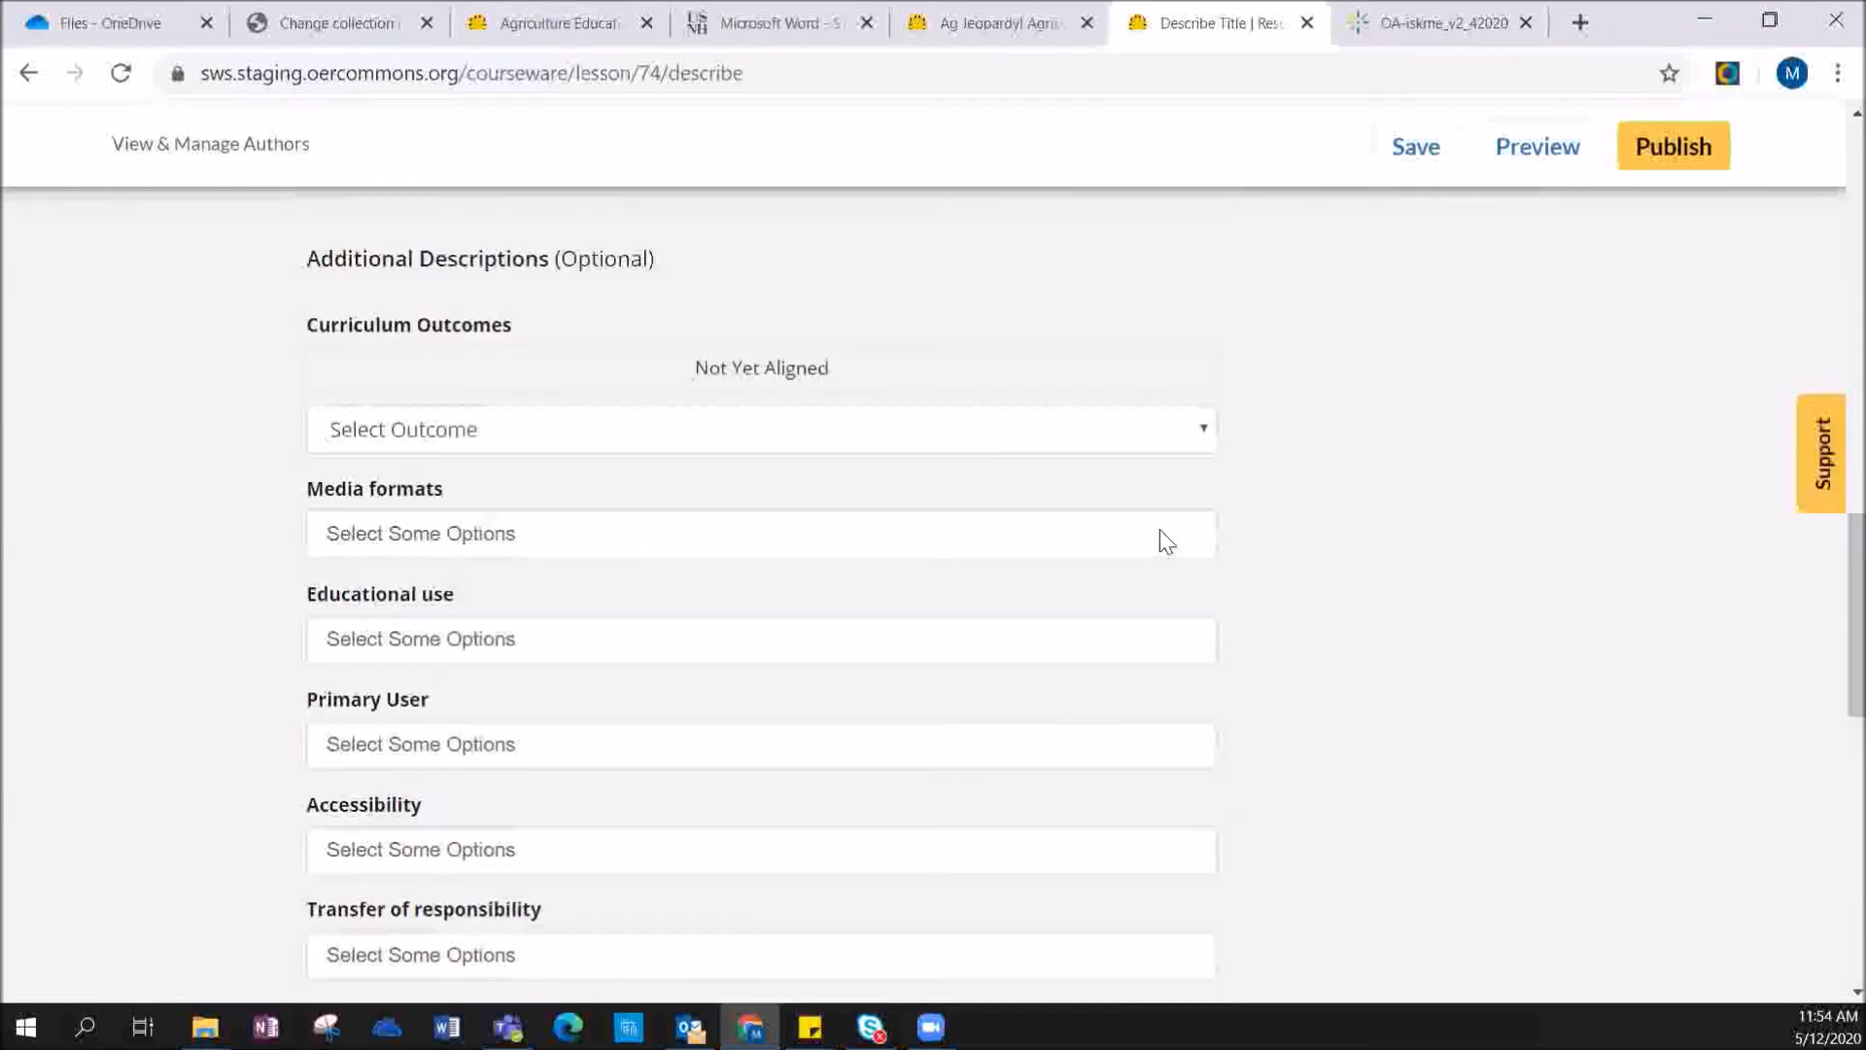
click(1203, 433)
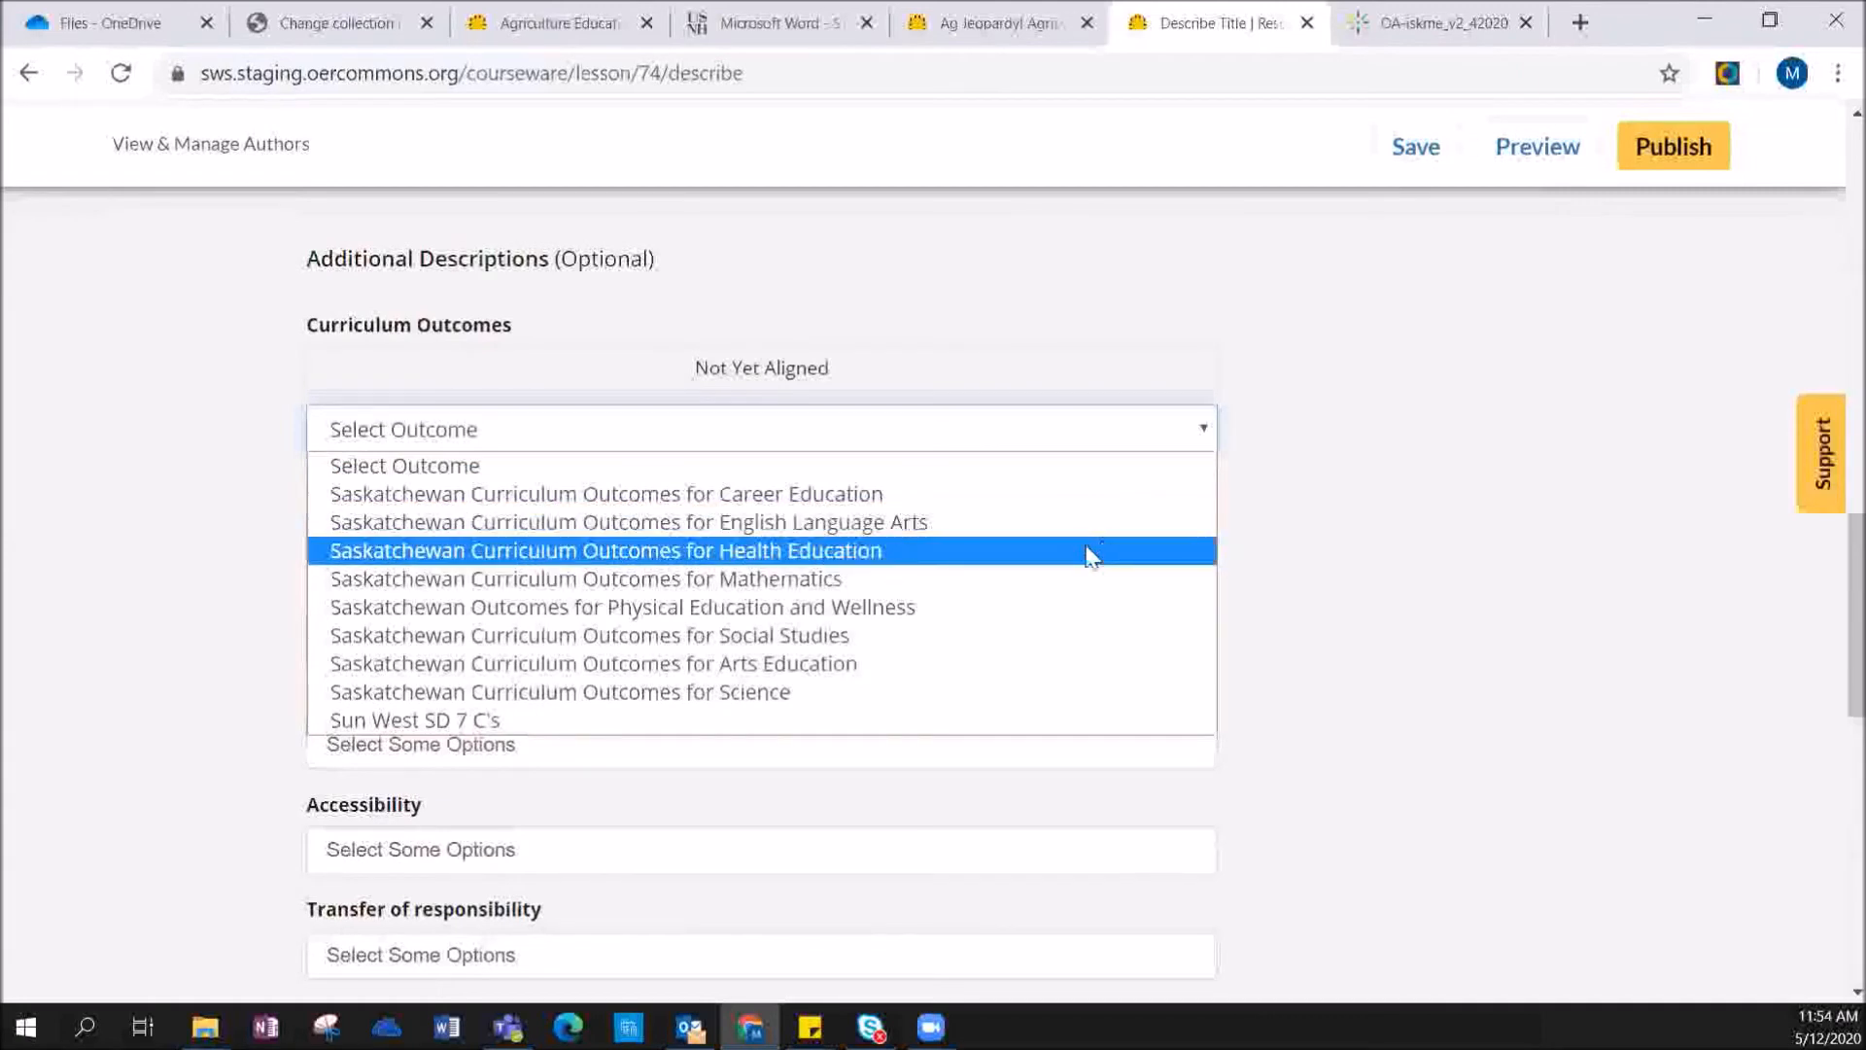
click(838, 582)
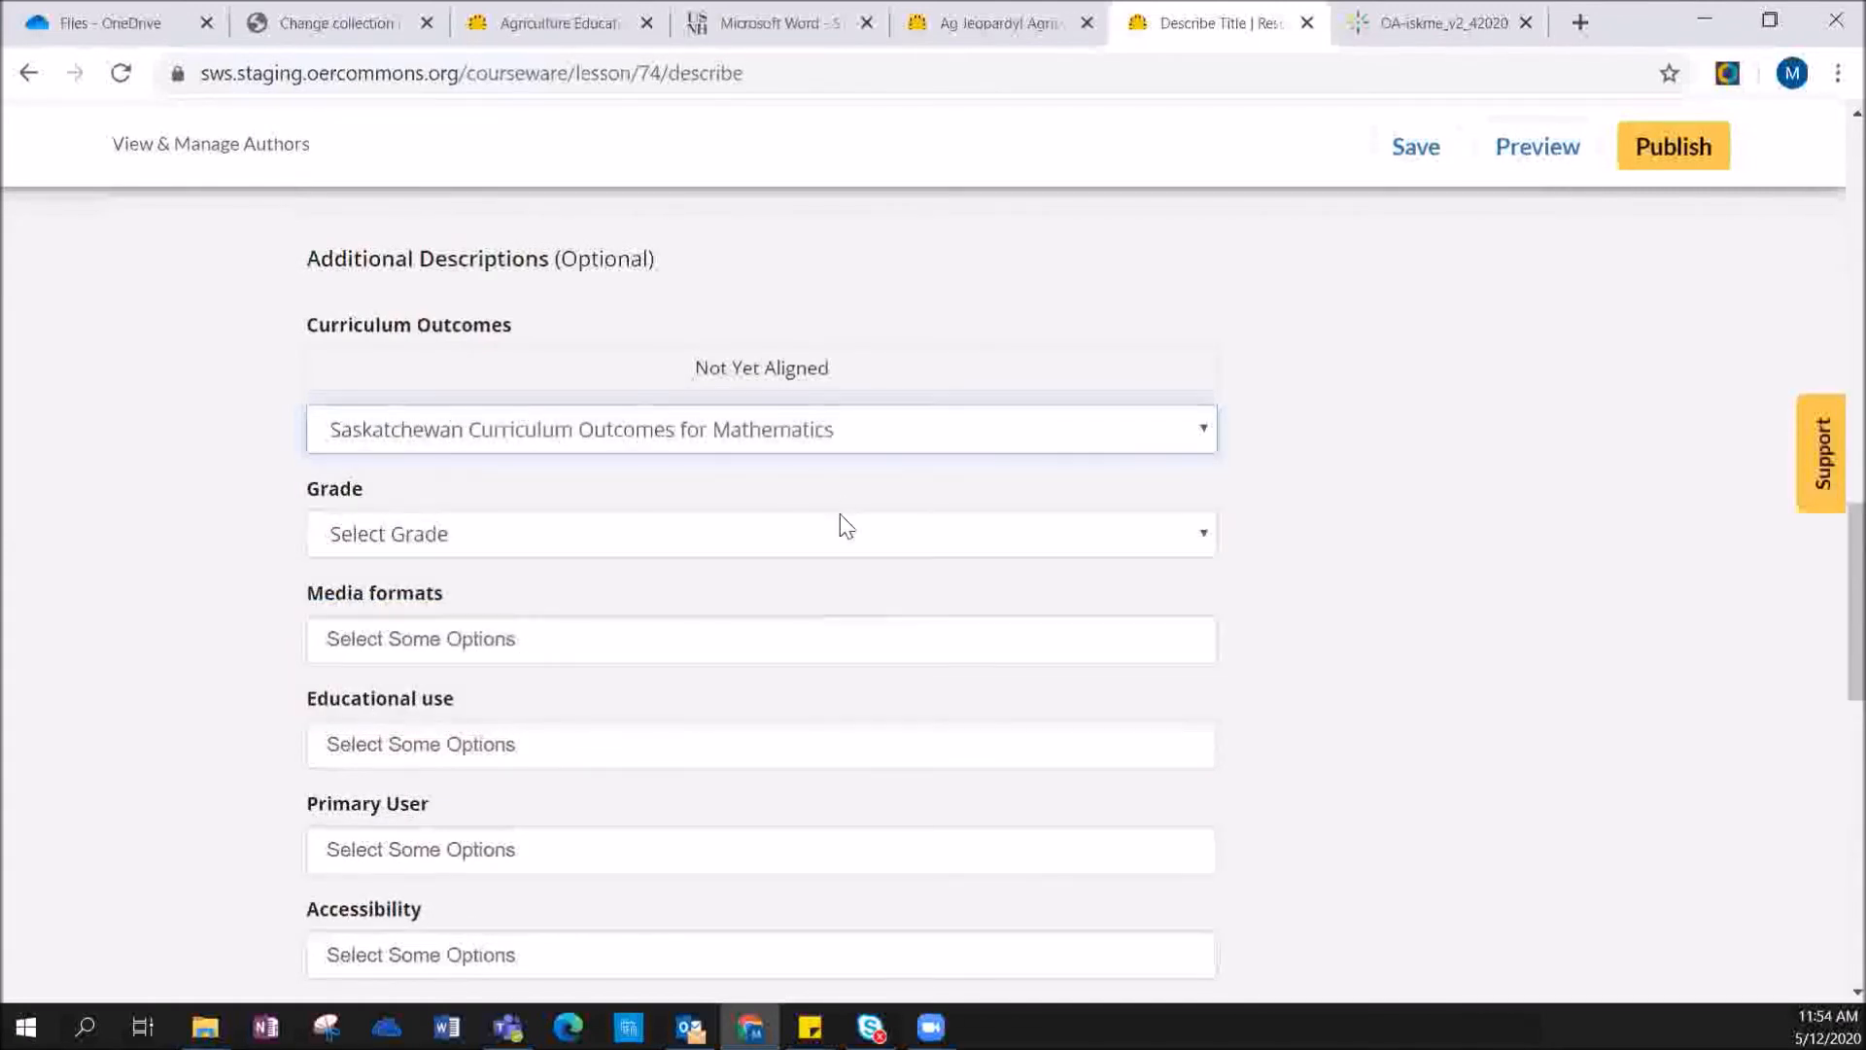
click(837, 530)
click(384, 239)
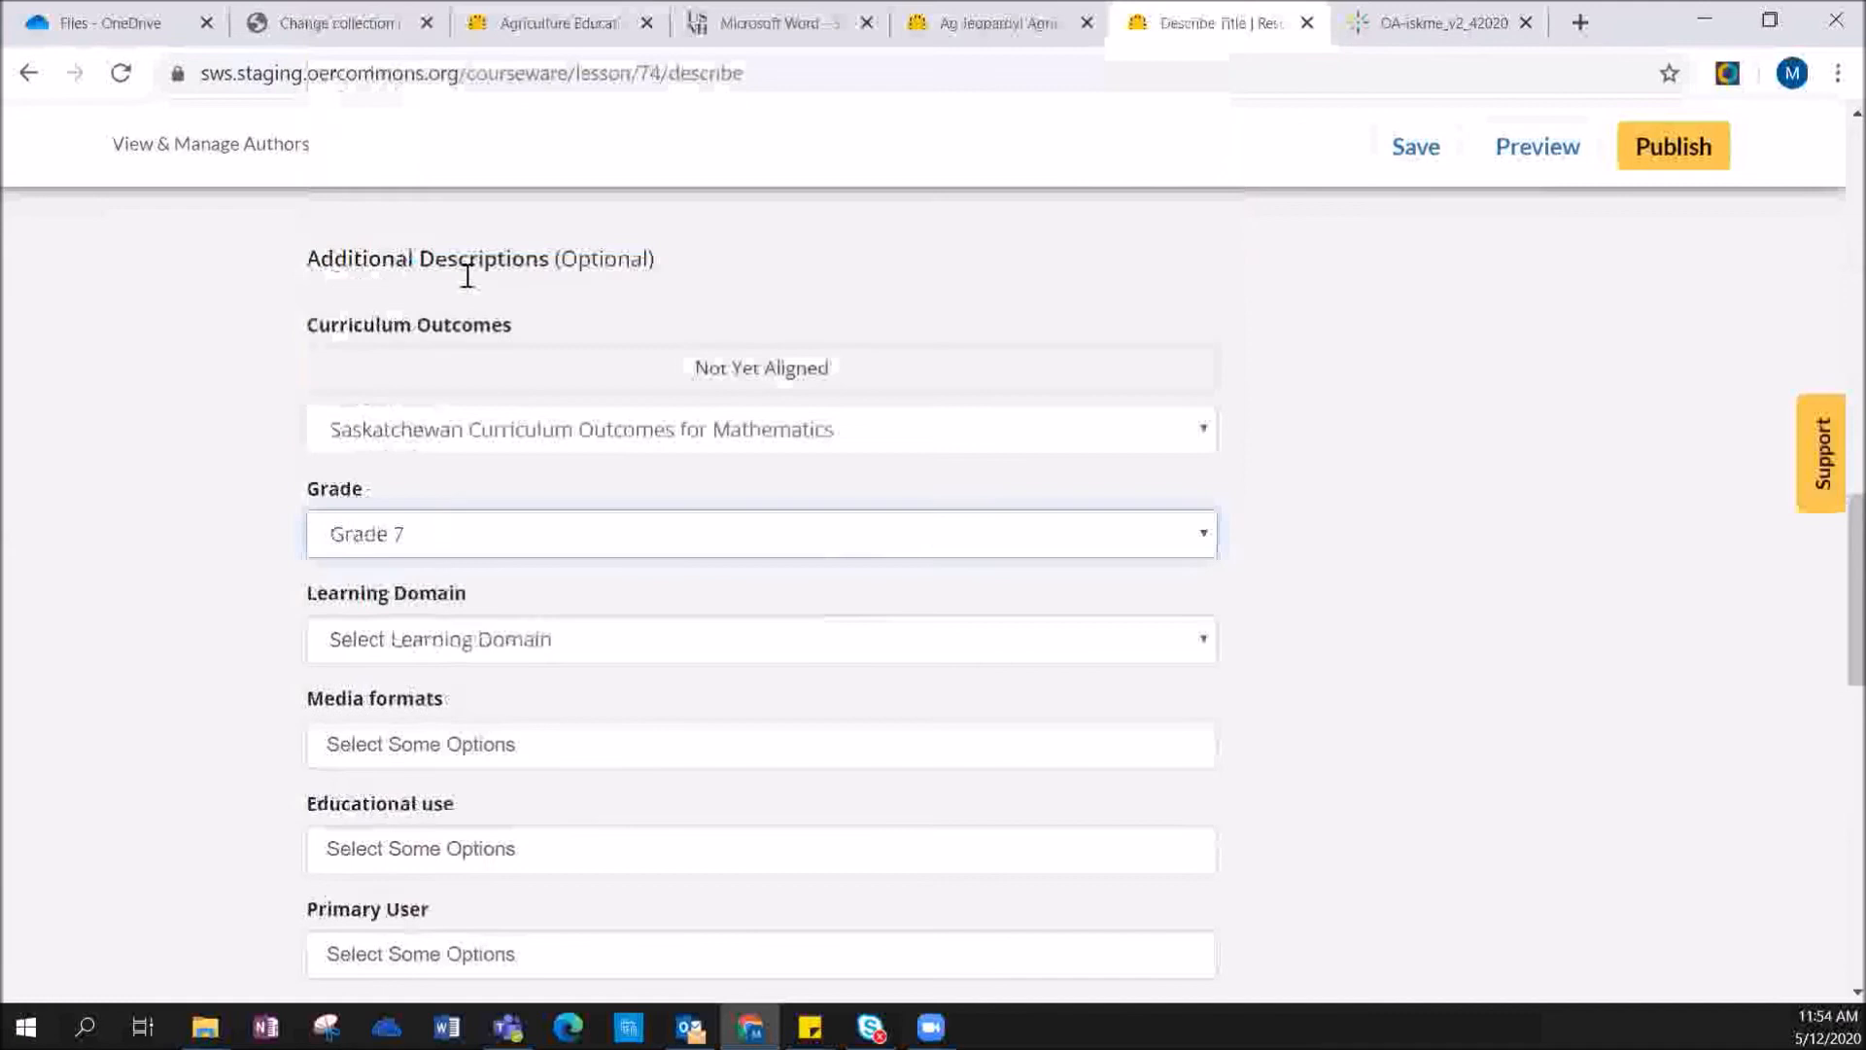
click(696, 641)
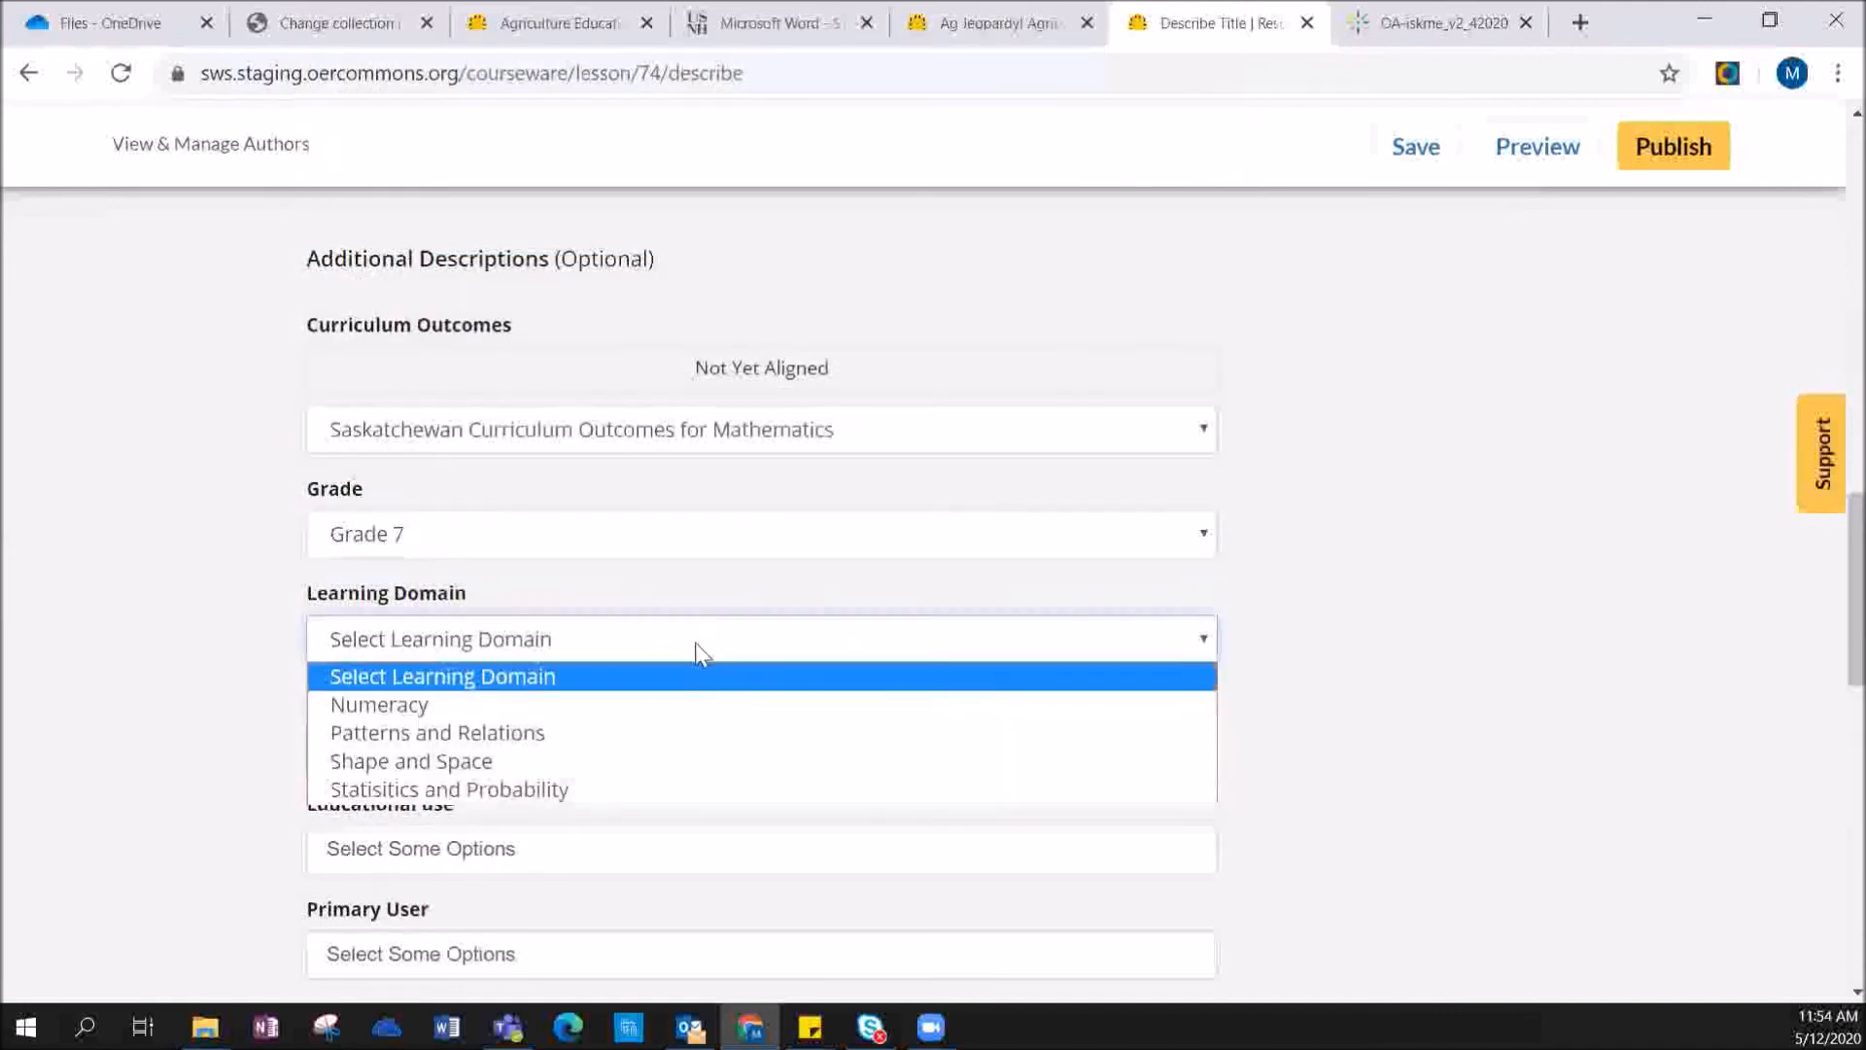
click(560, 731)
click(592, 744)
click(563, 860)
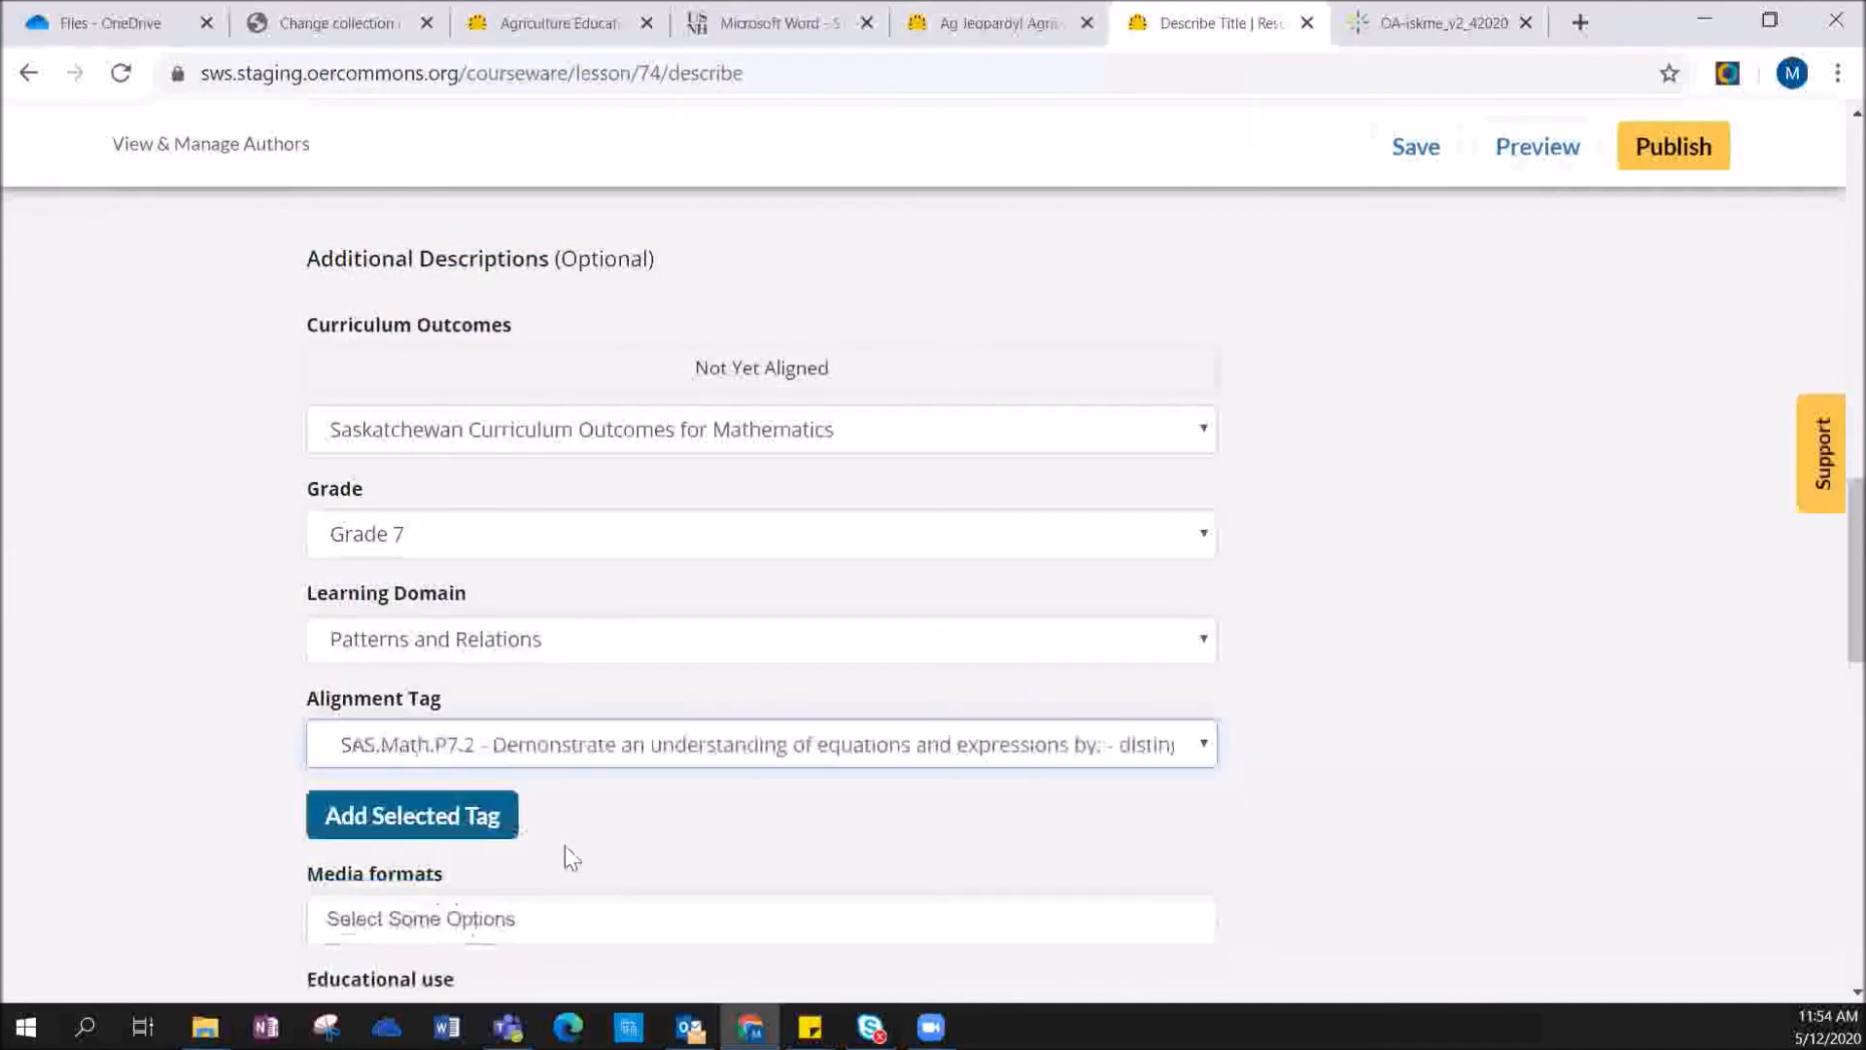
click(458, 826)
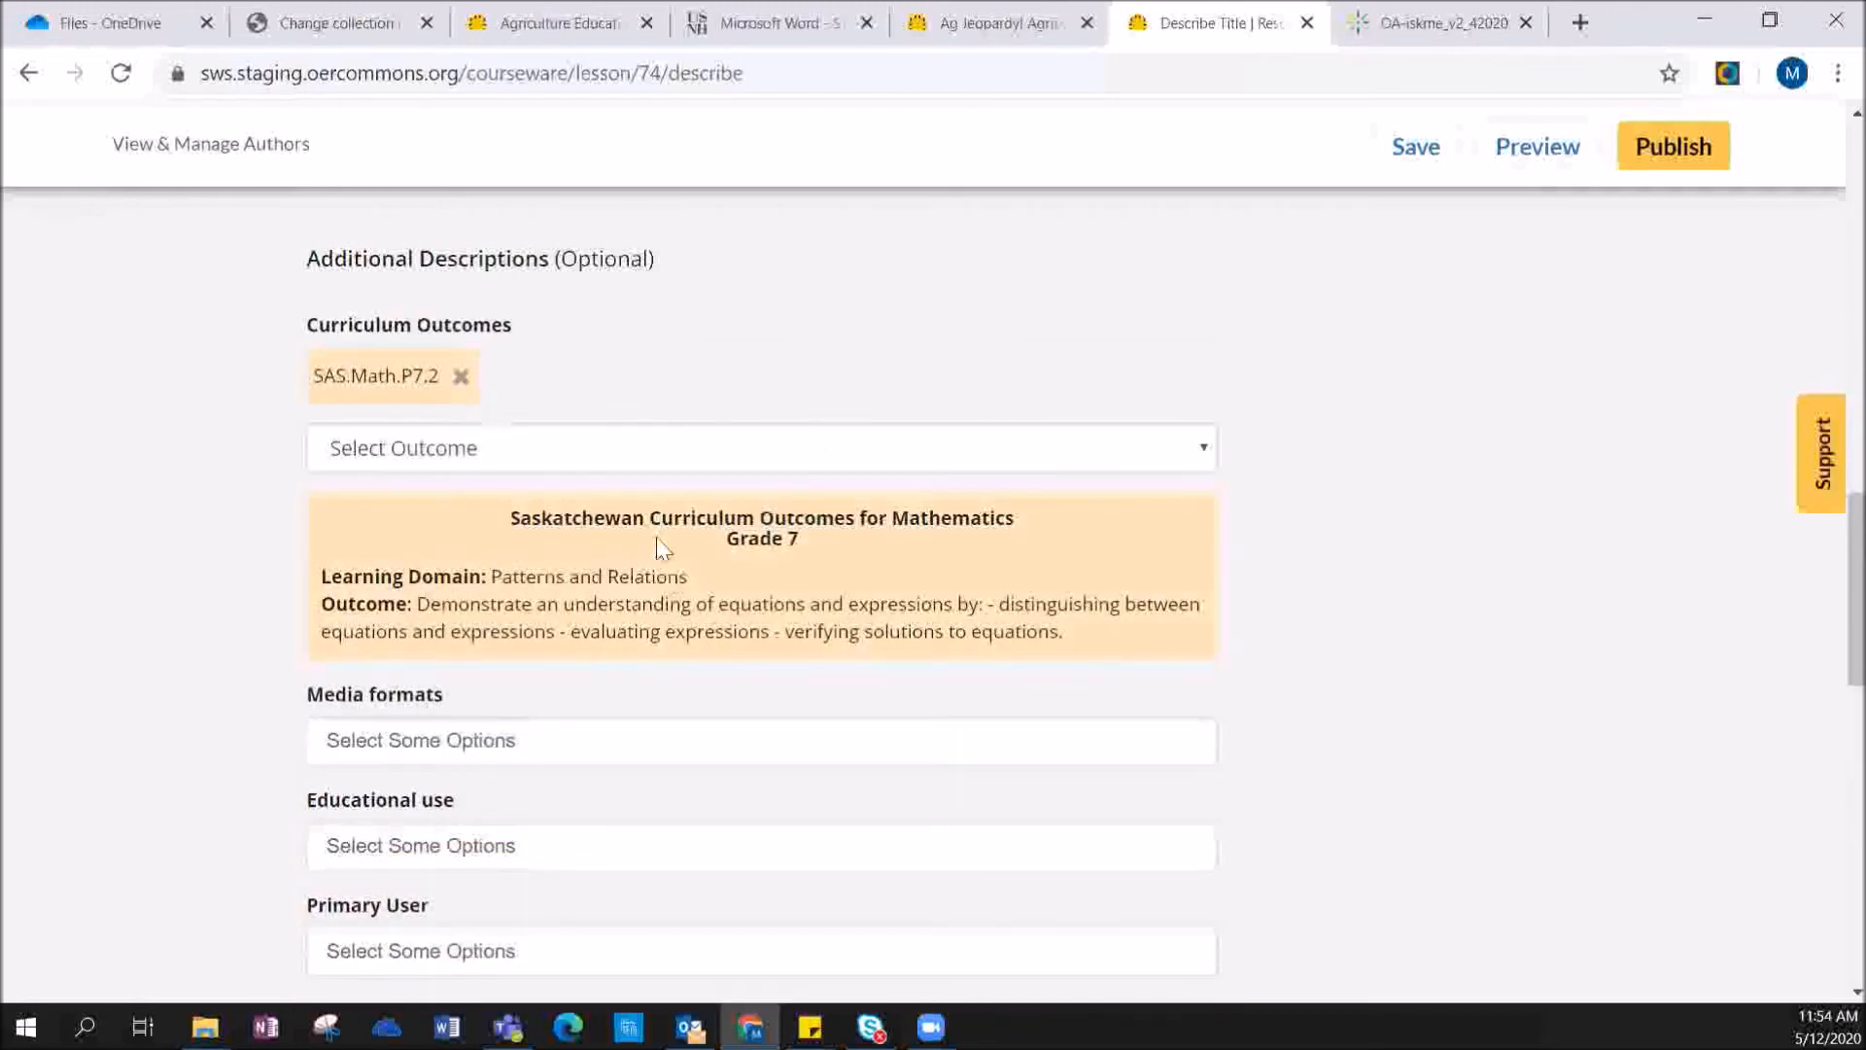
scroll(904, 573, down, 1)
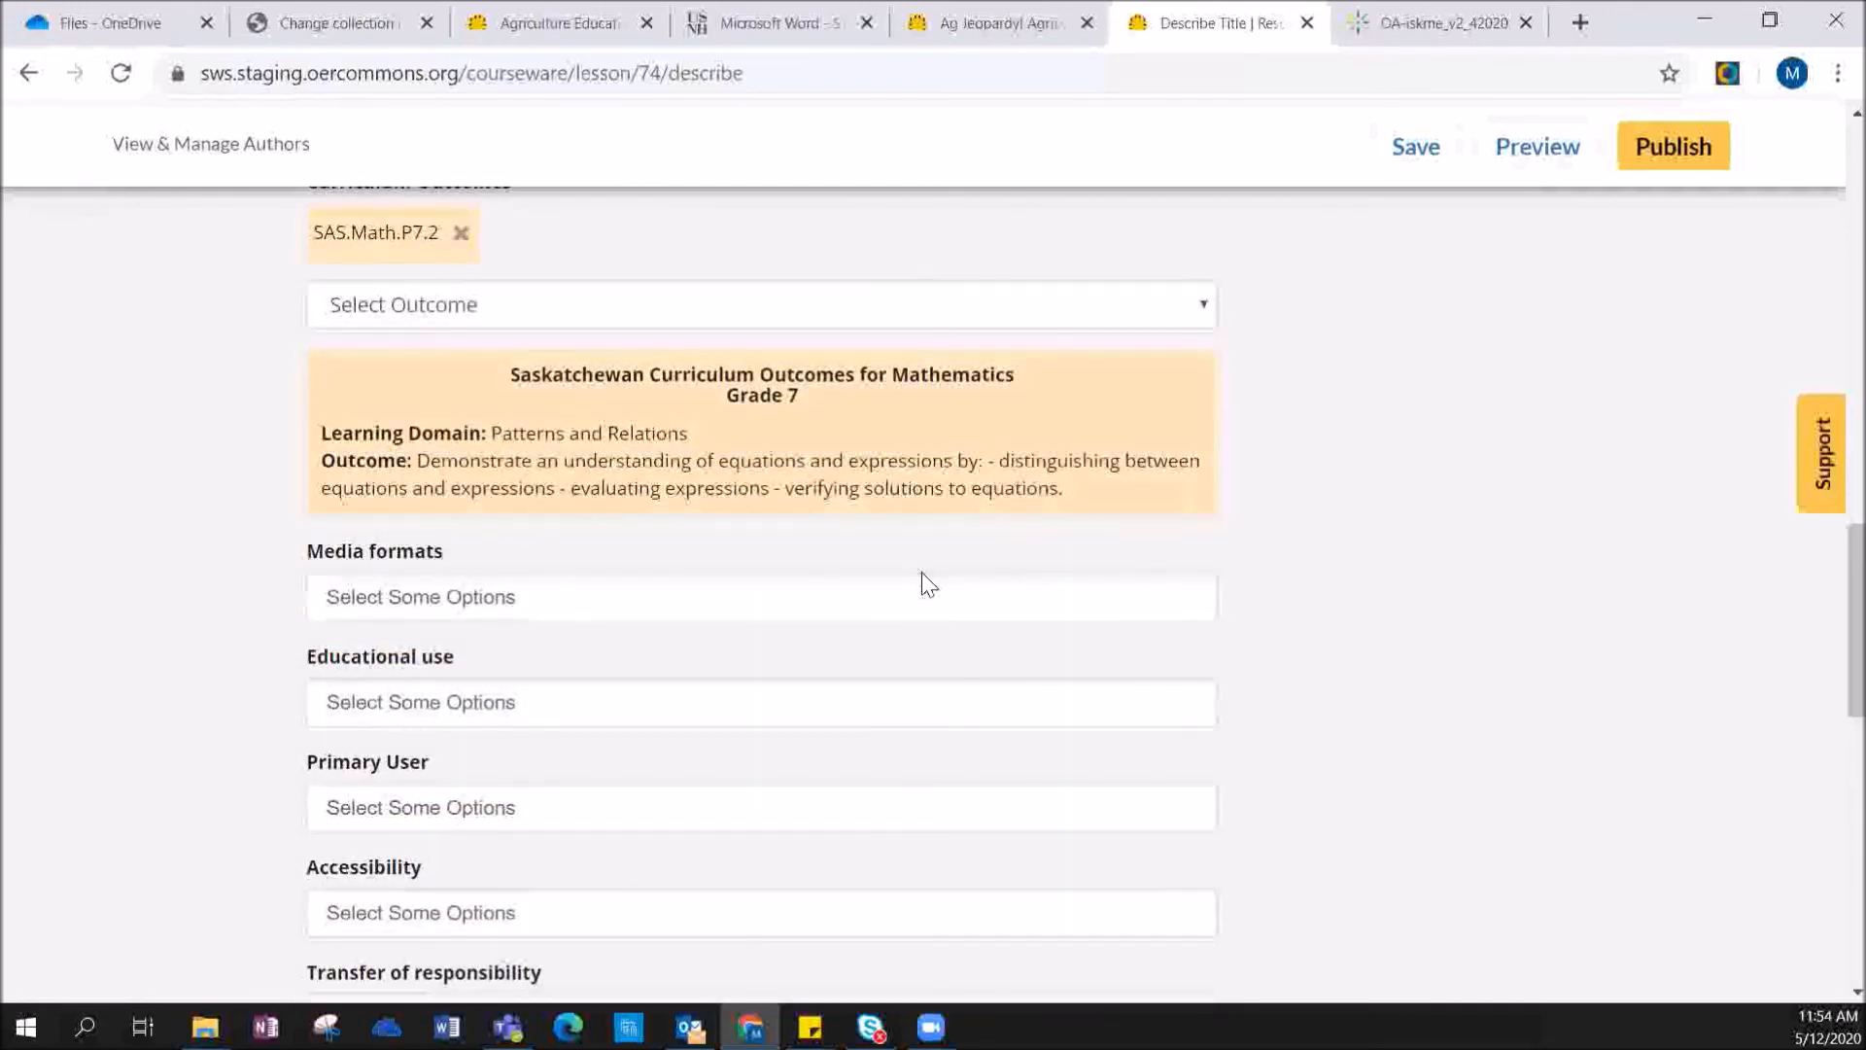
- Set the resource's educational use to Professional Development and Formative Assessment
scroll(921, 574, down, 1)
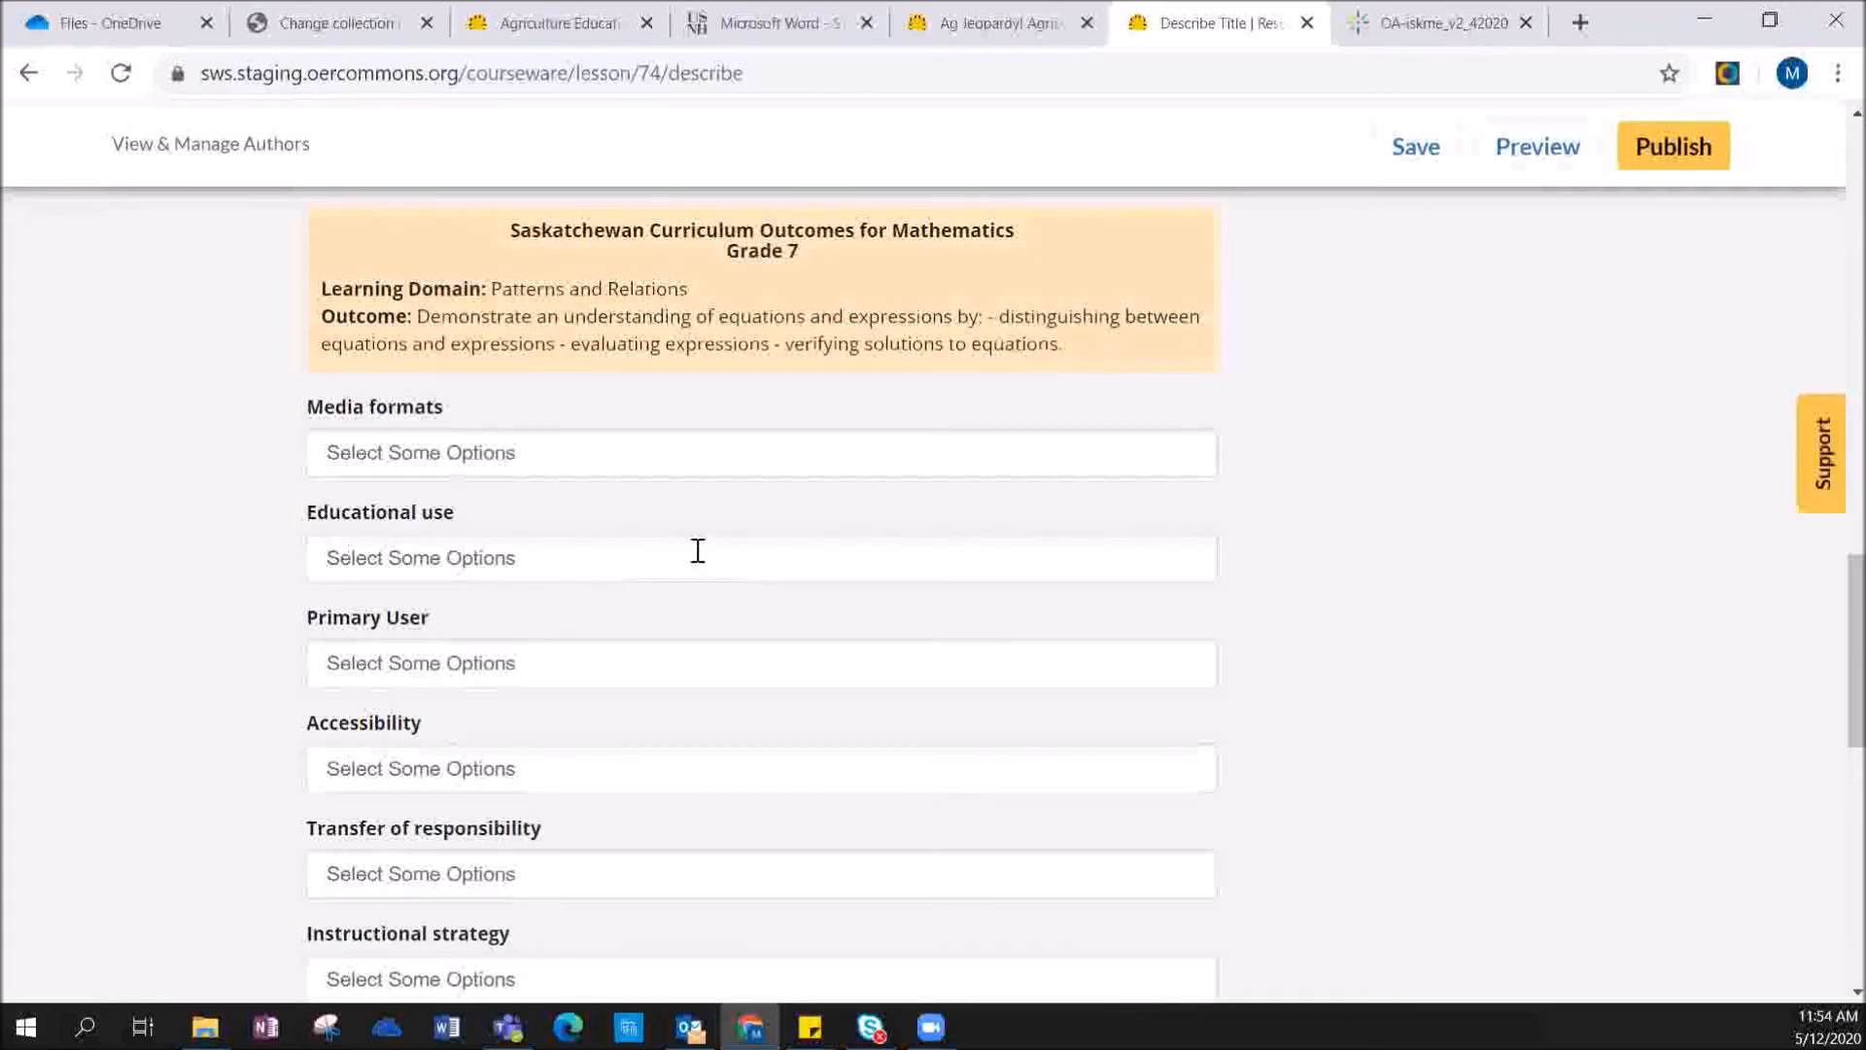
scroll(697, 551, down, 1)
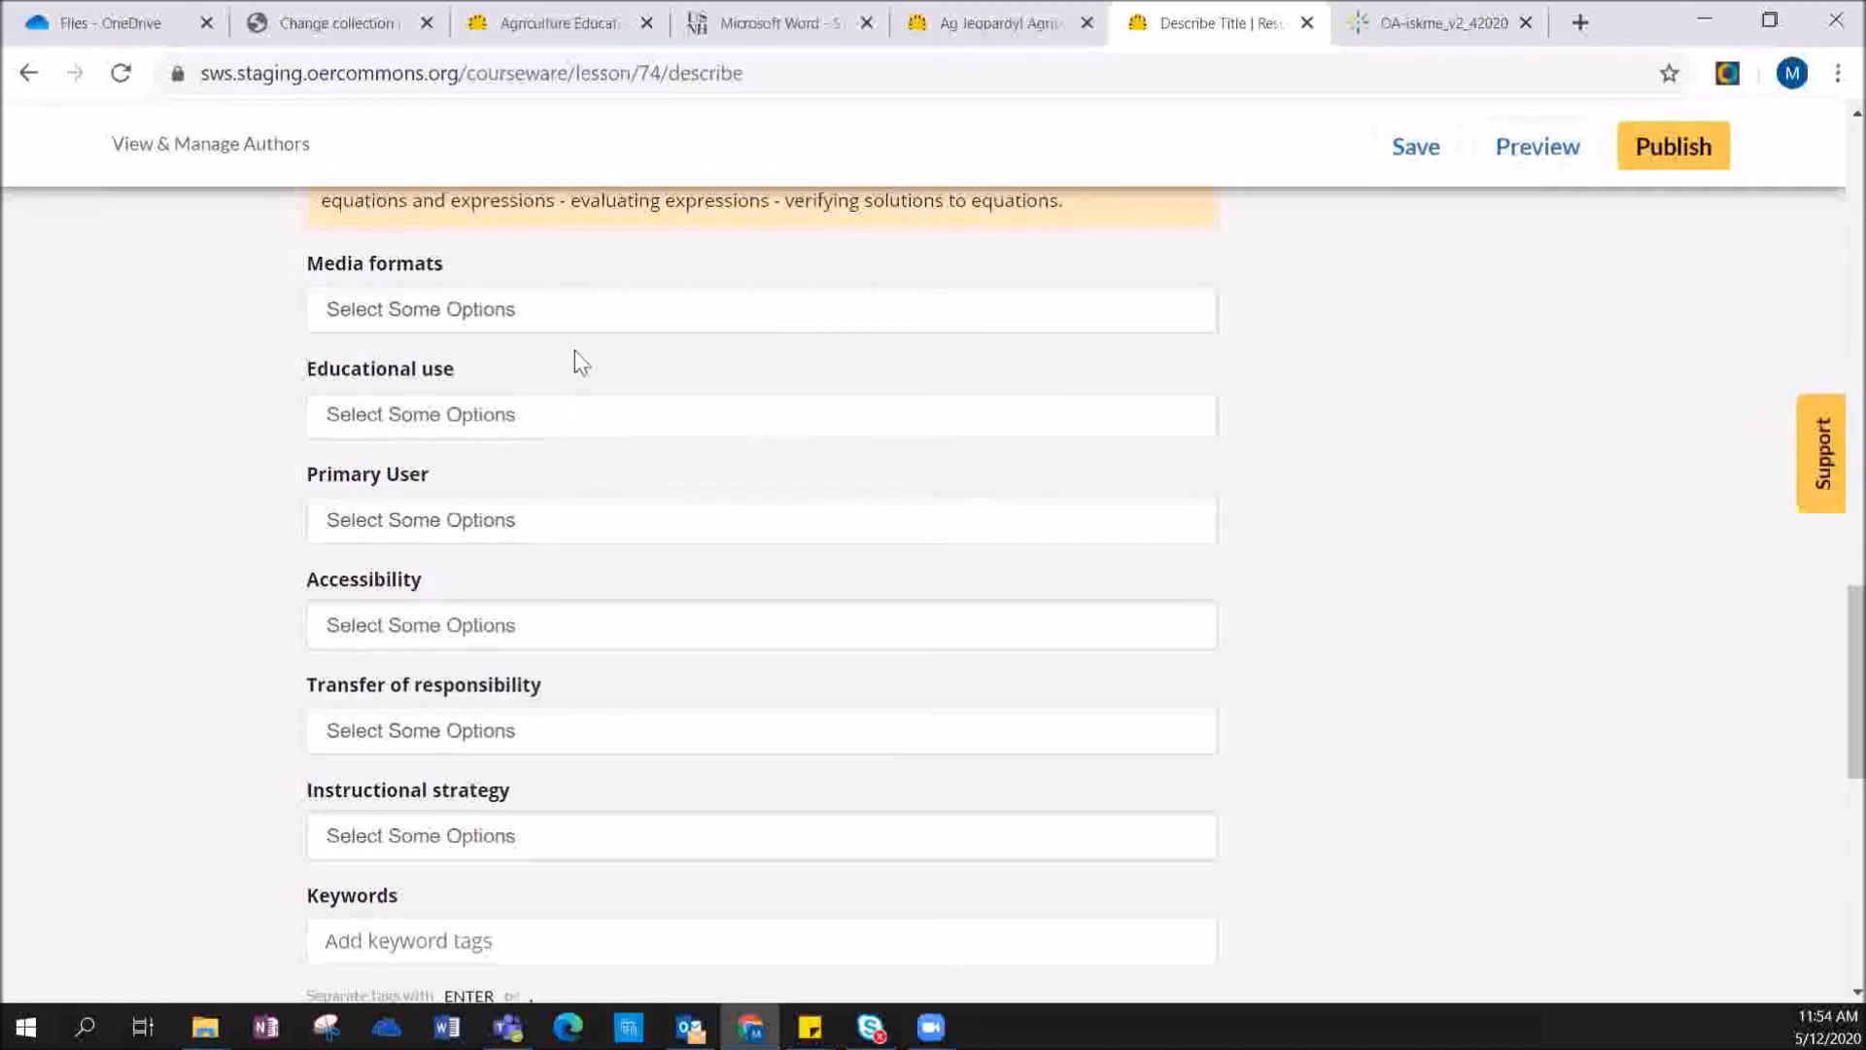
click(549, 414)
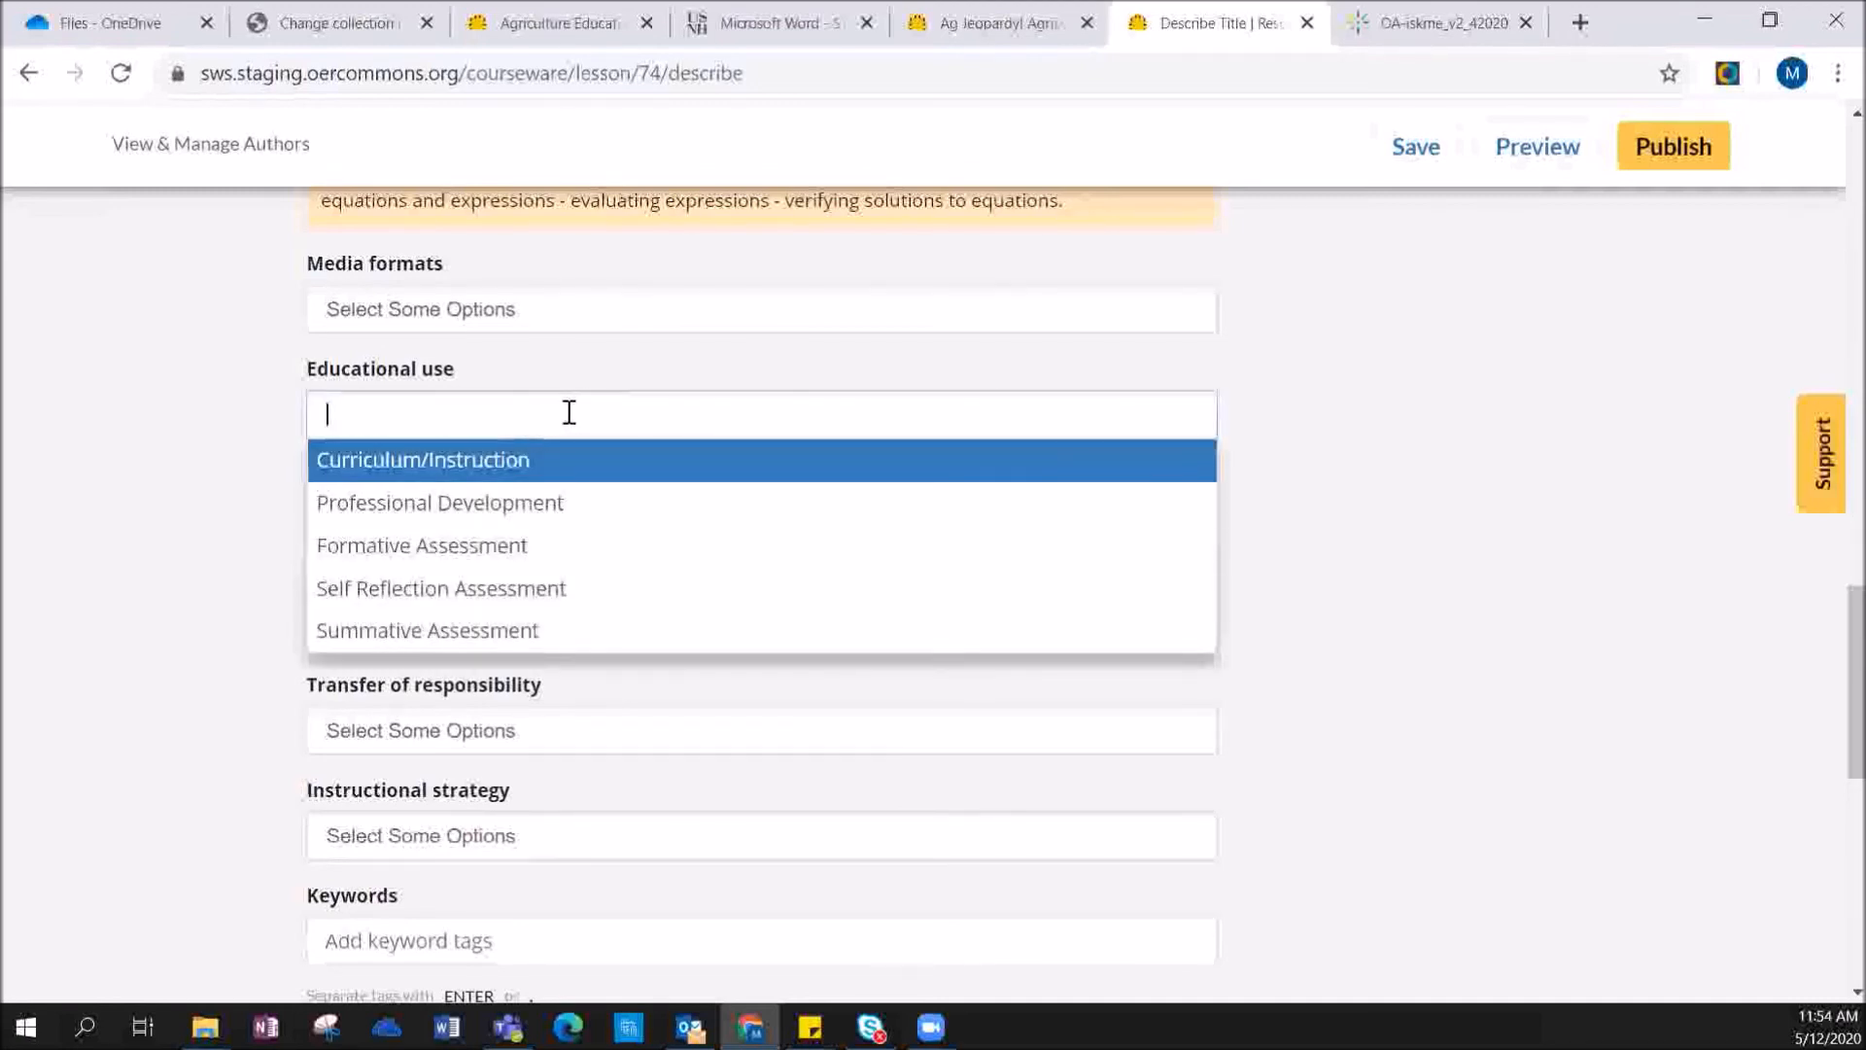
click(549, 515)
click(540, 517)
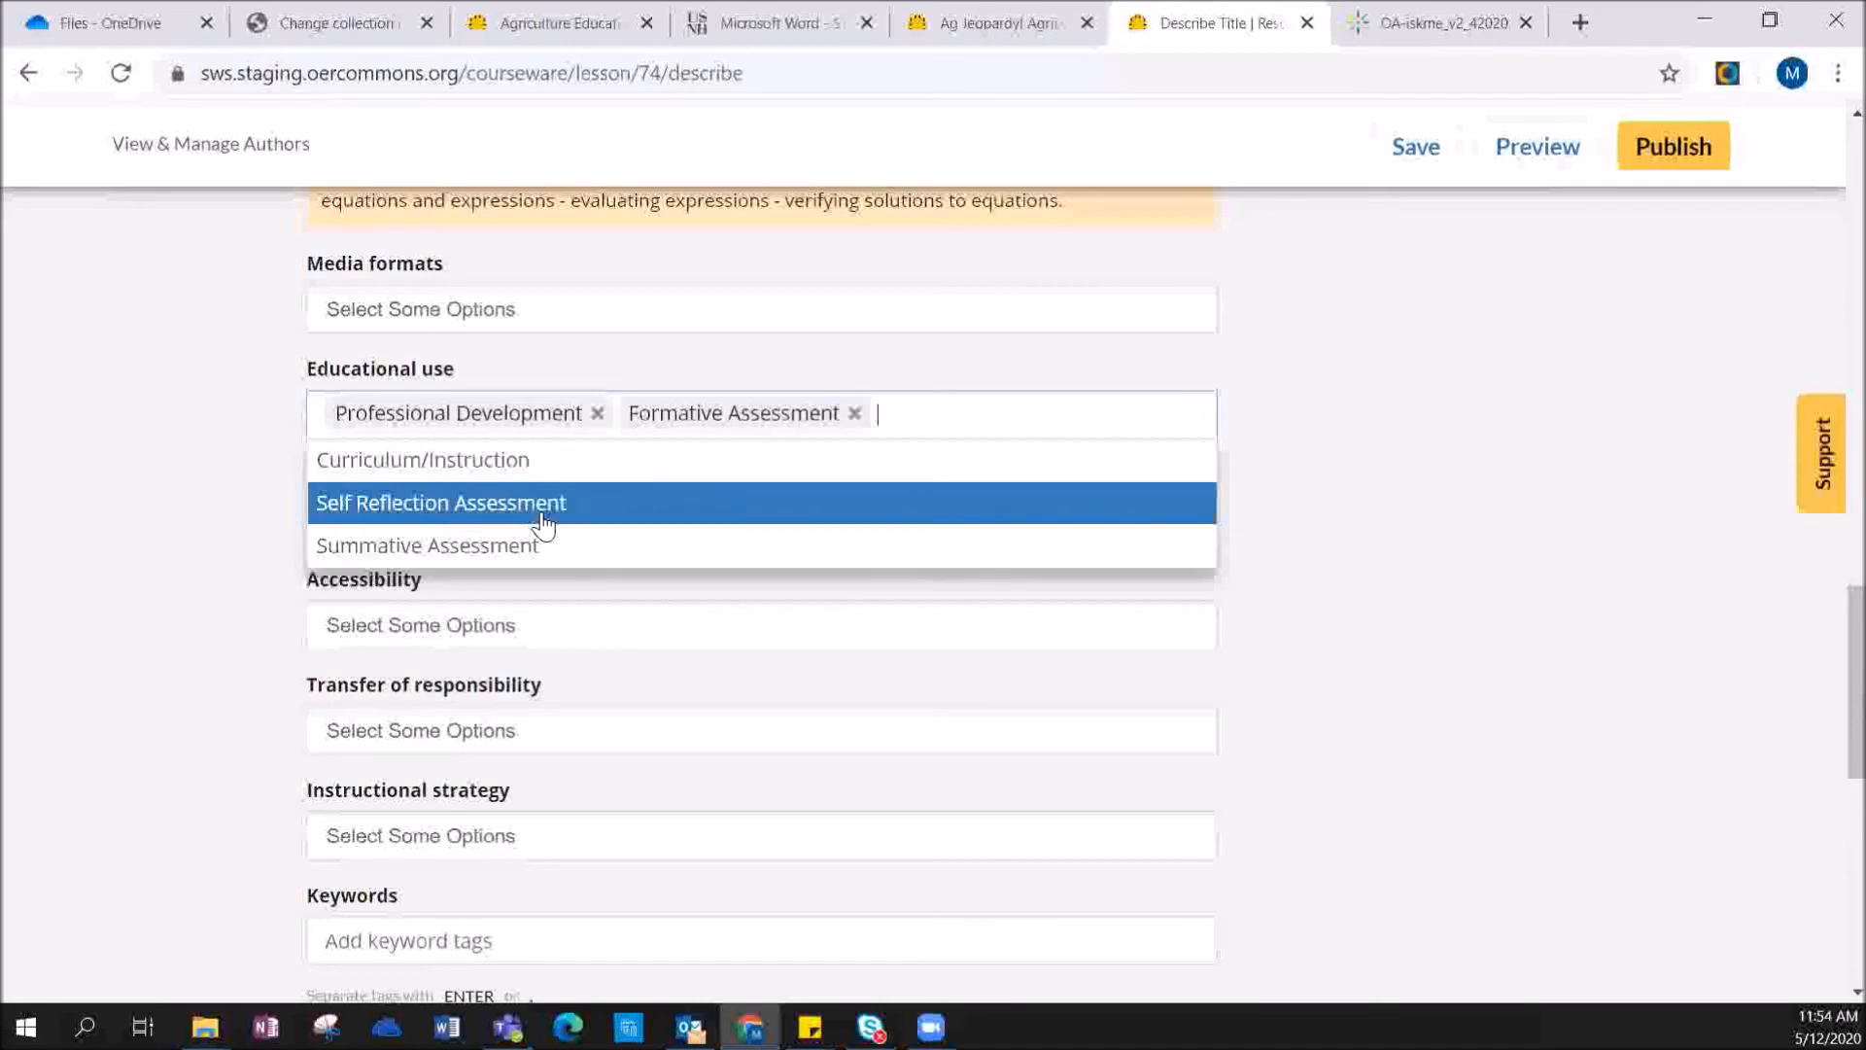
click(1372, 486)
- Add the keywords "test1" and "keyword" and acknowledge the right to use and share all content inside the resource
scroll(1377, 494, down, 1)
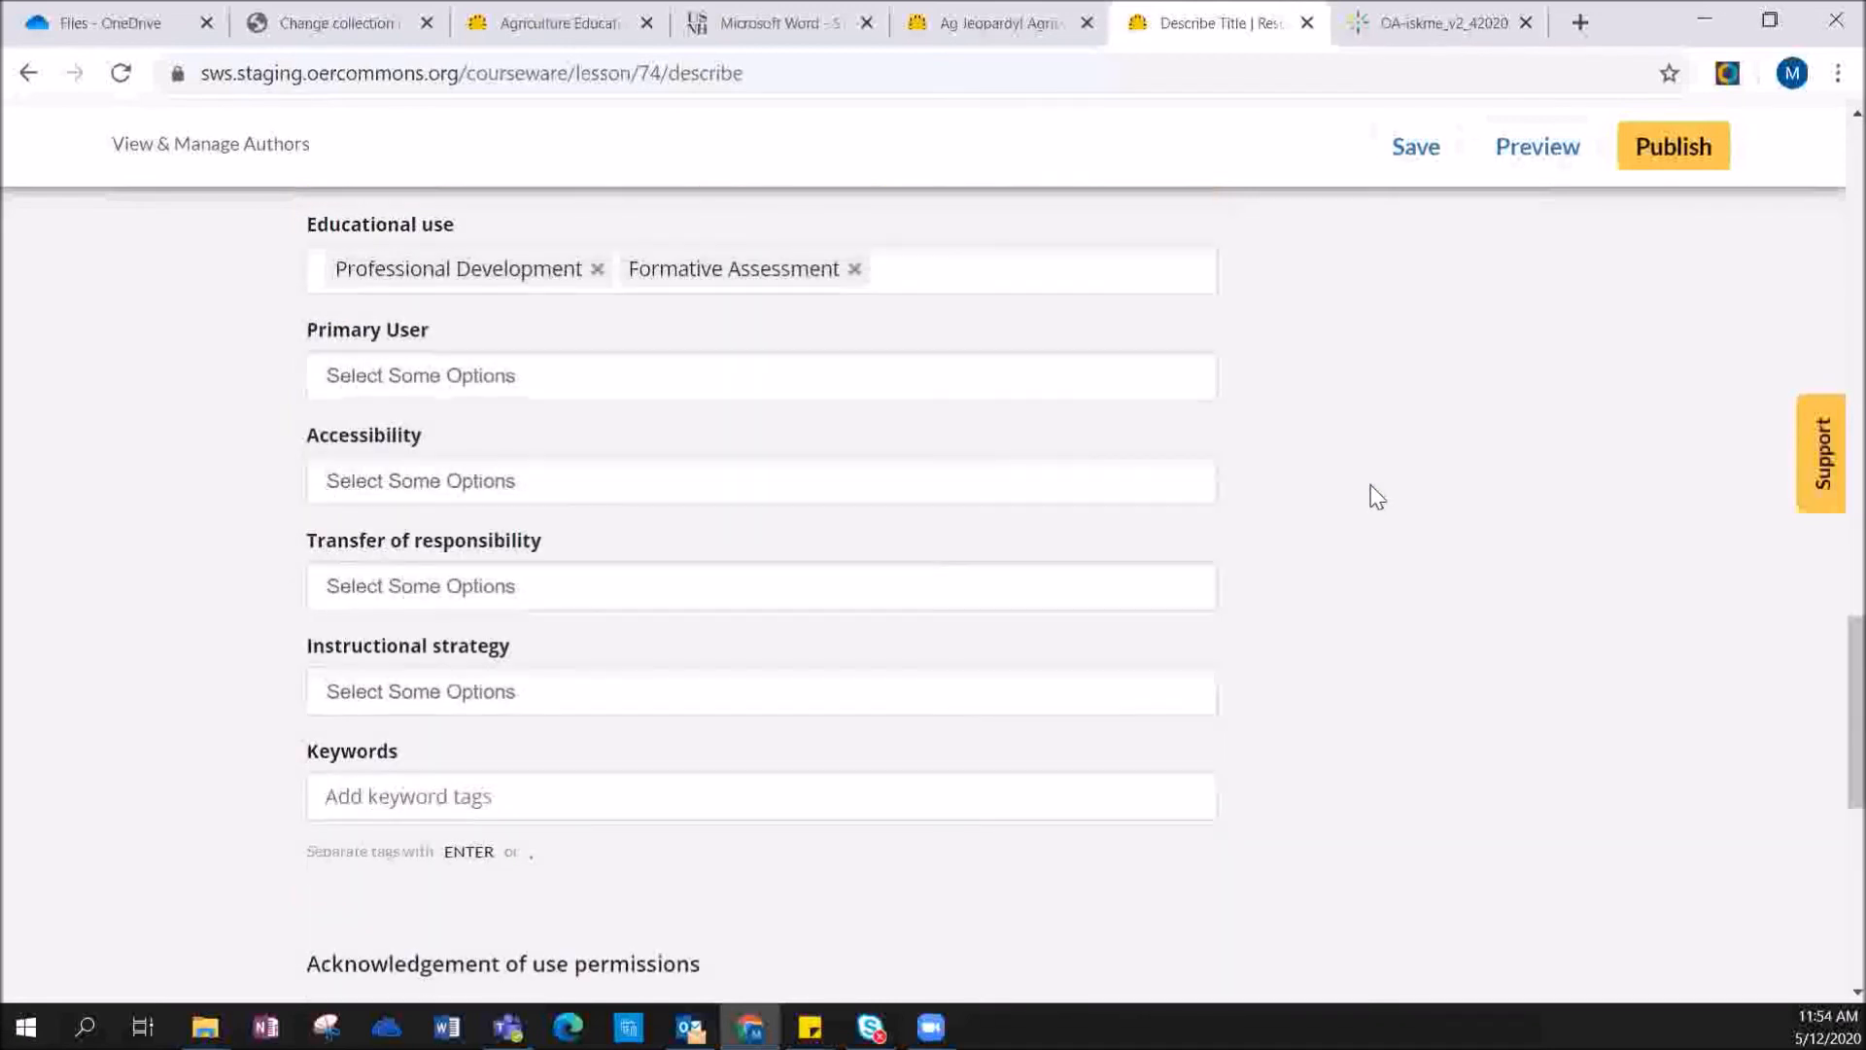
scroll(1377, 497, down, 1)
click(499, 650)
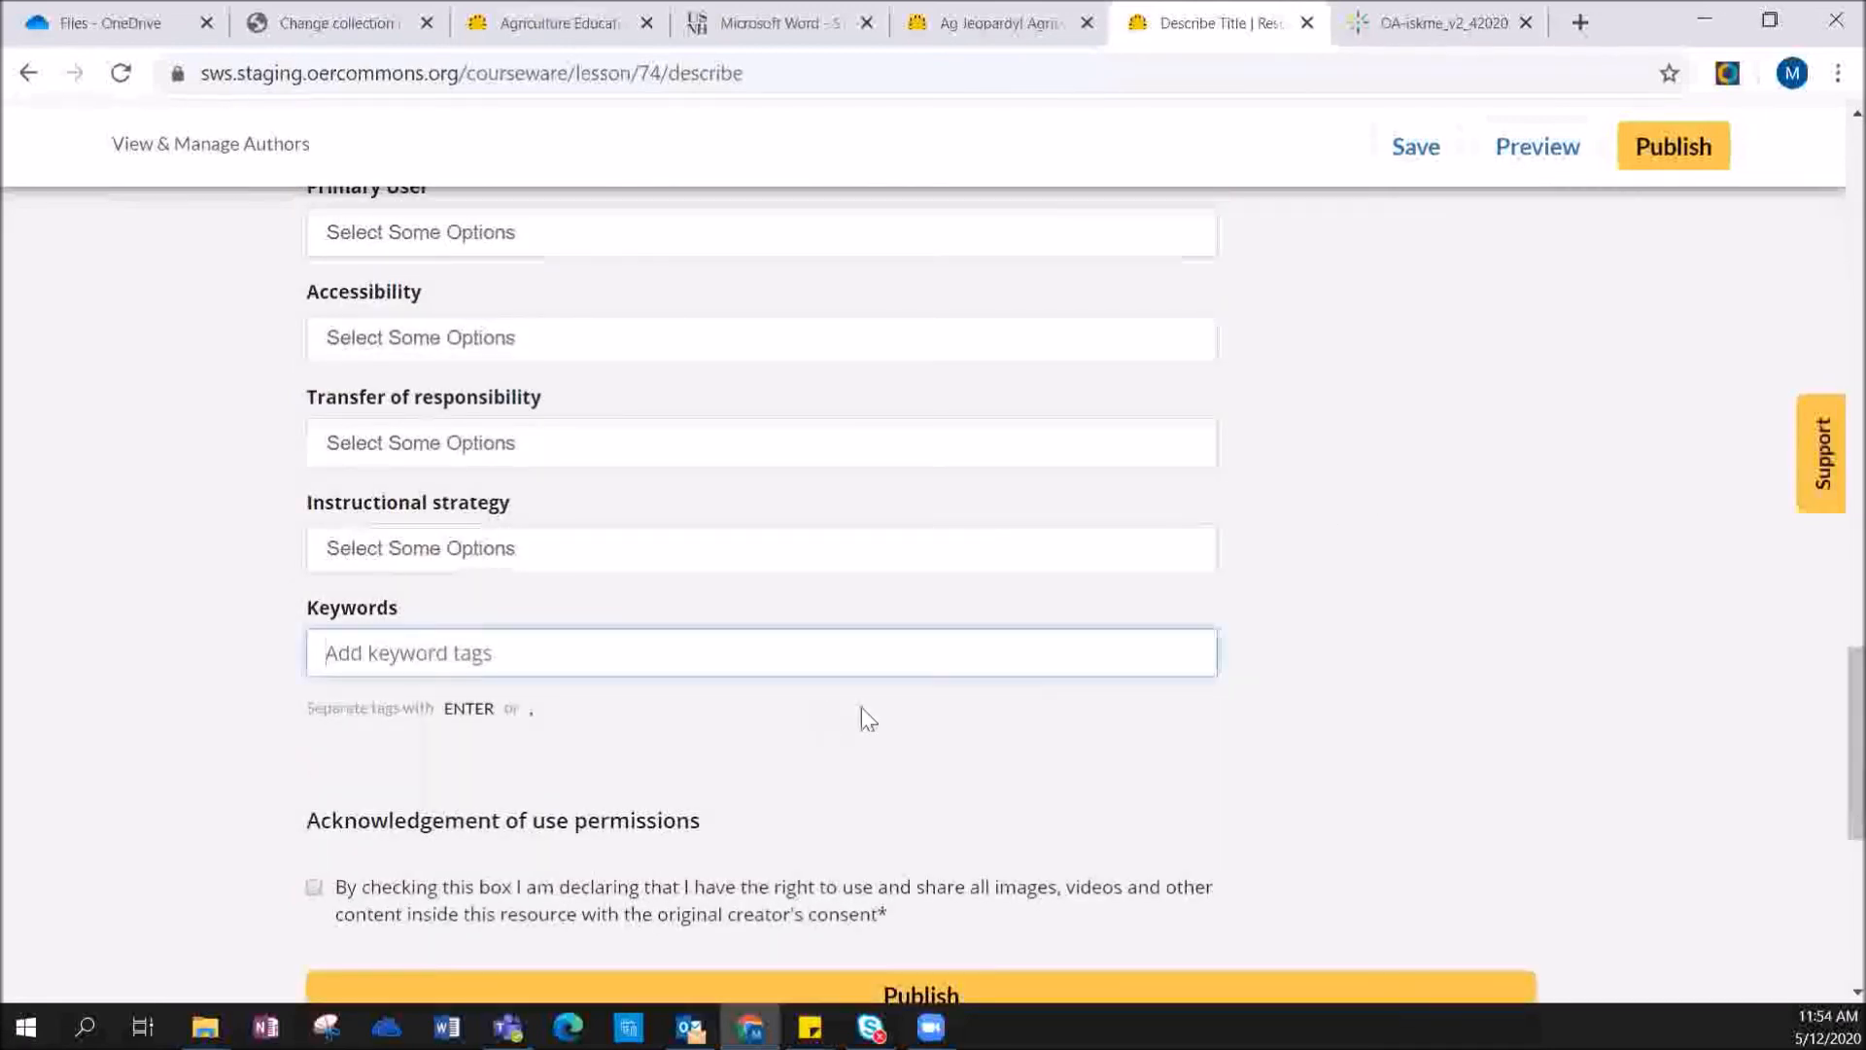
text(test)
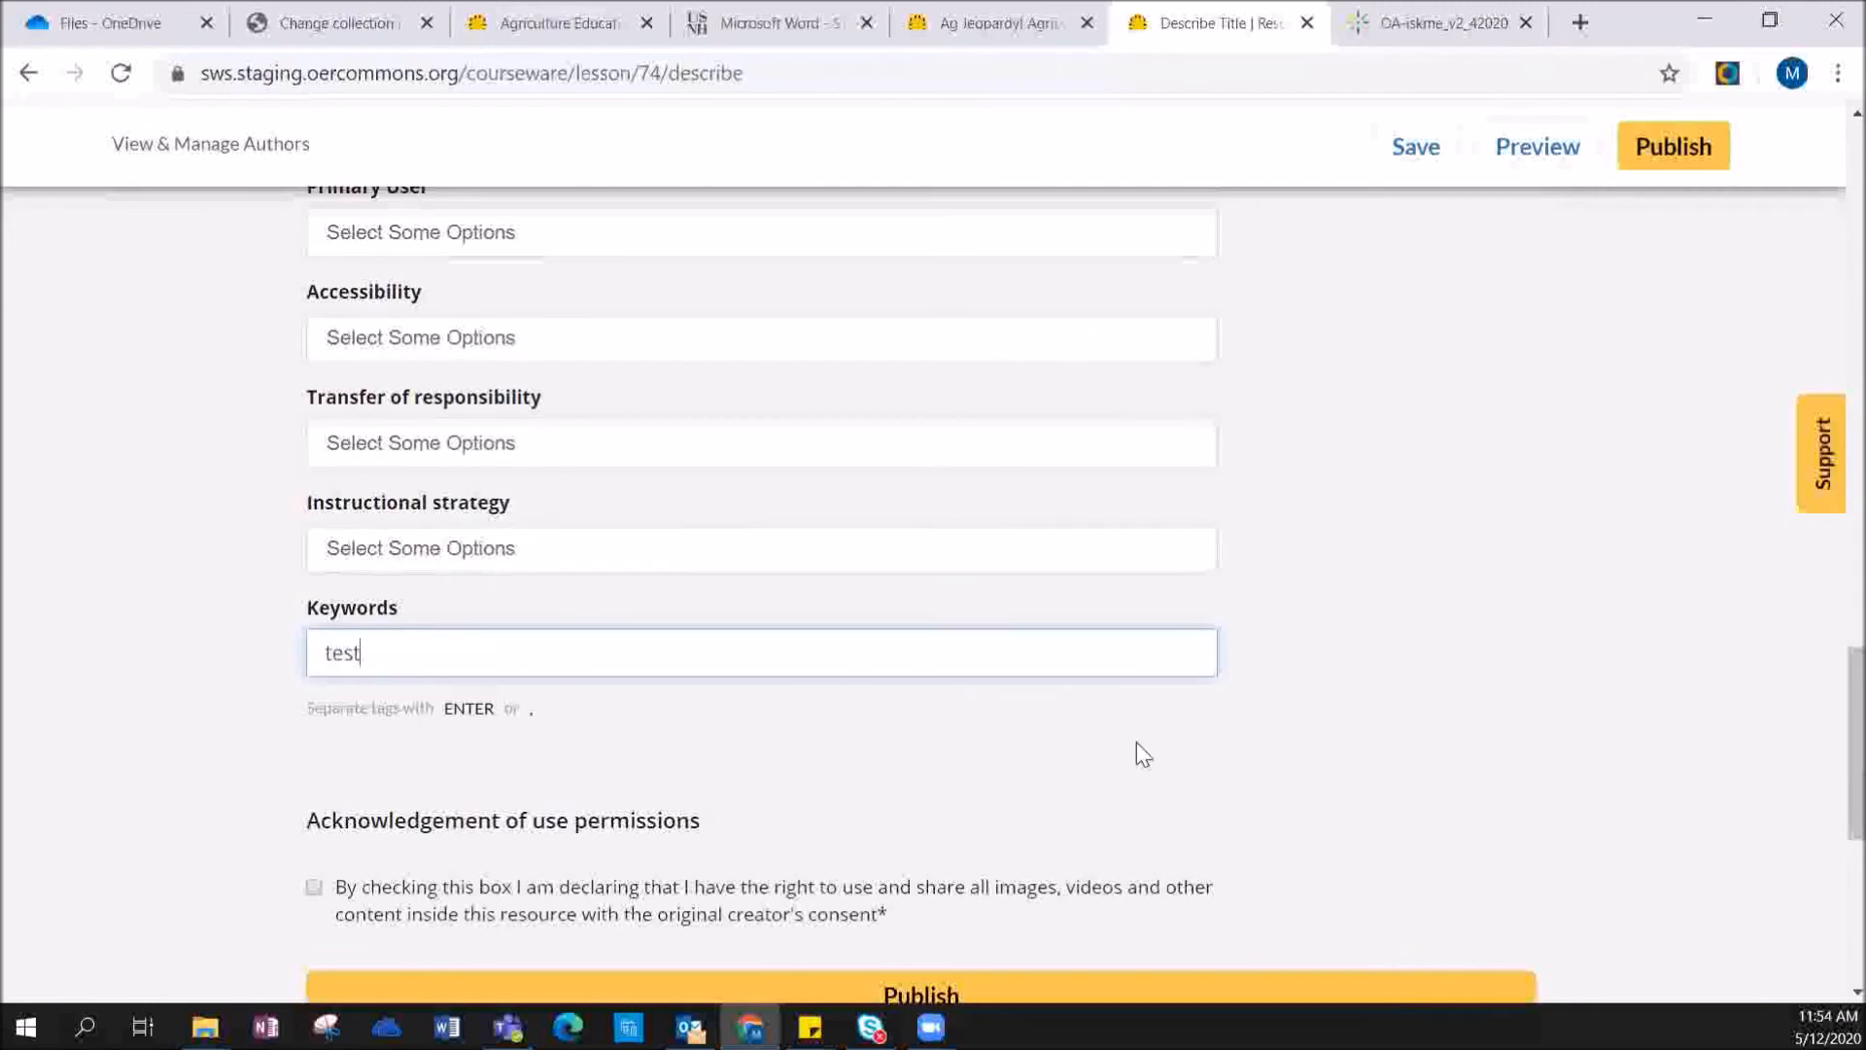
text(1)
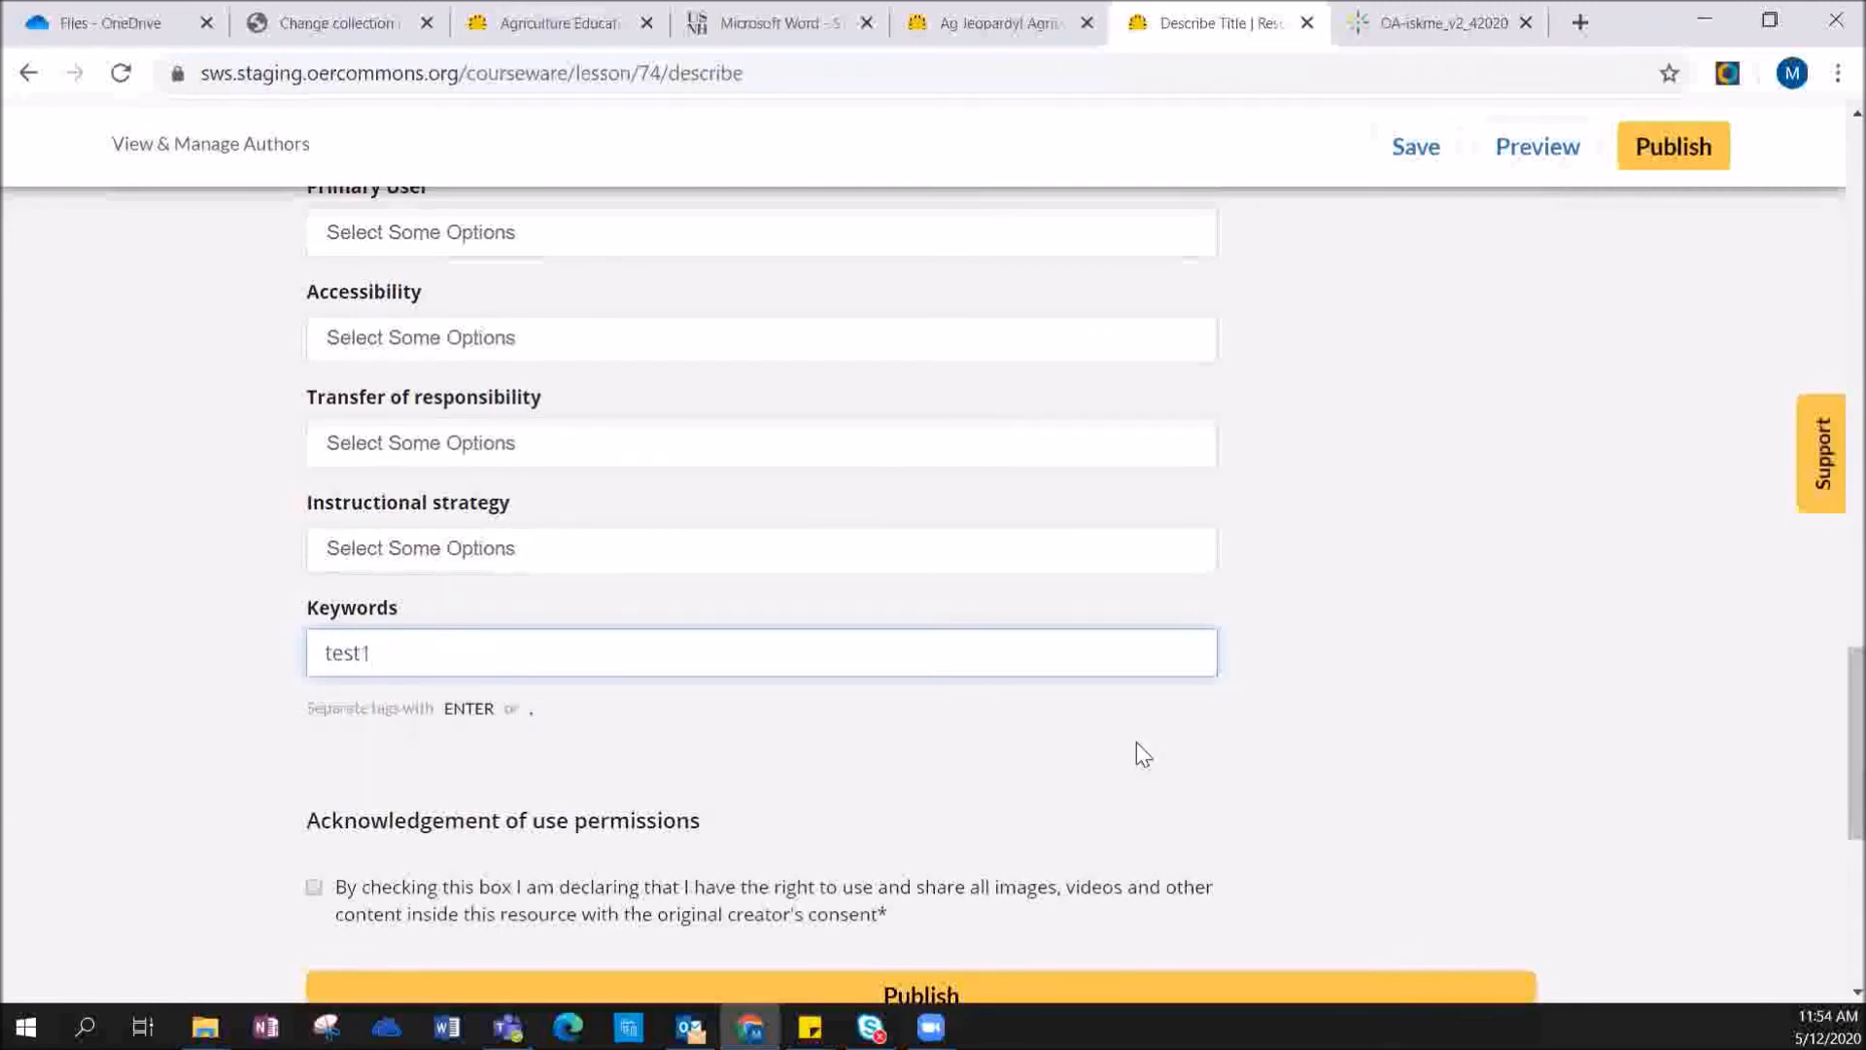
key(Return)
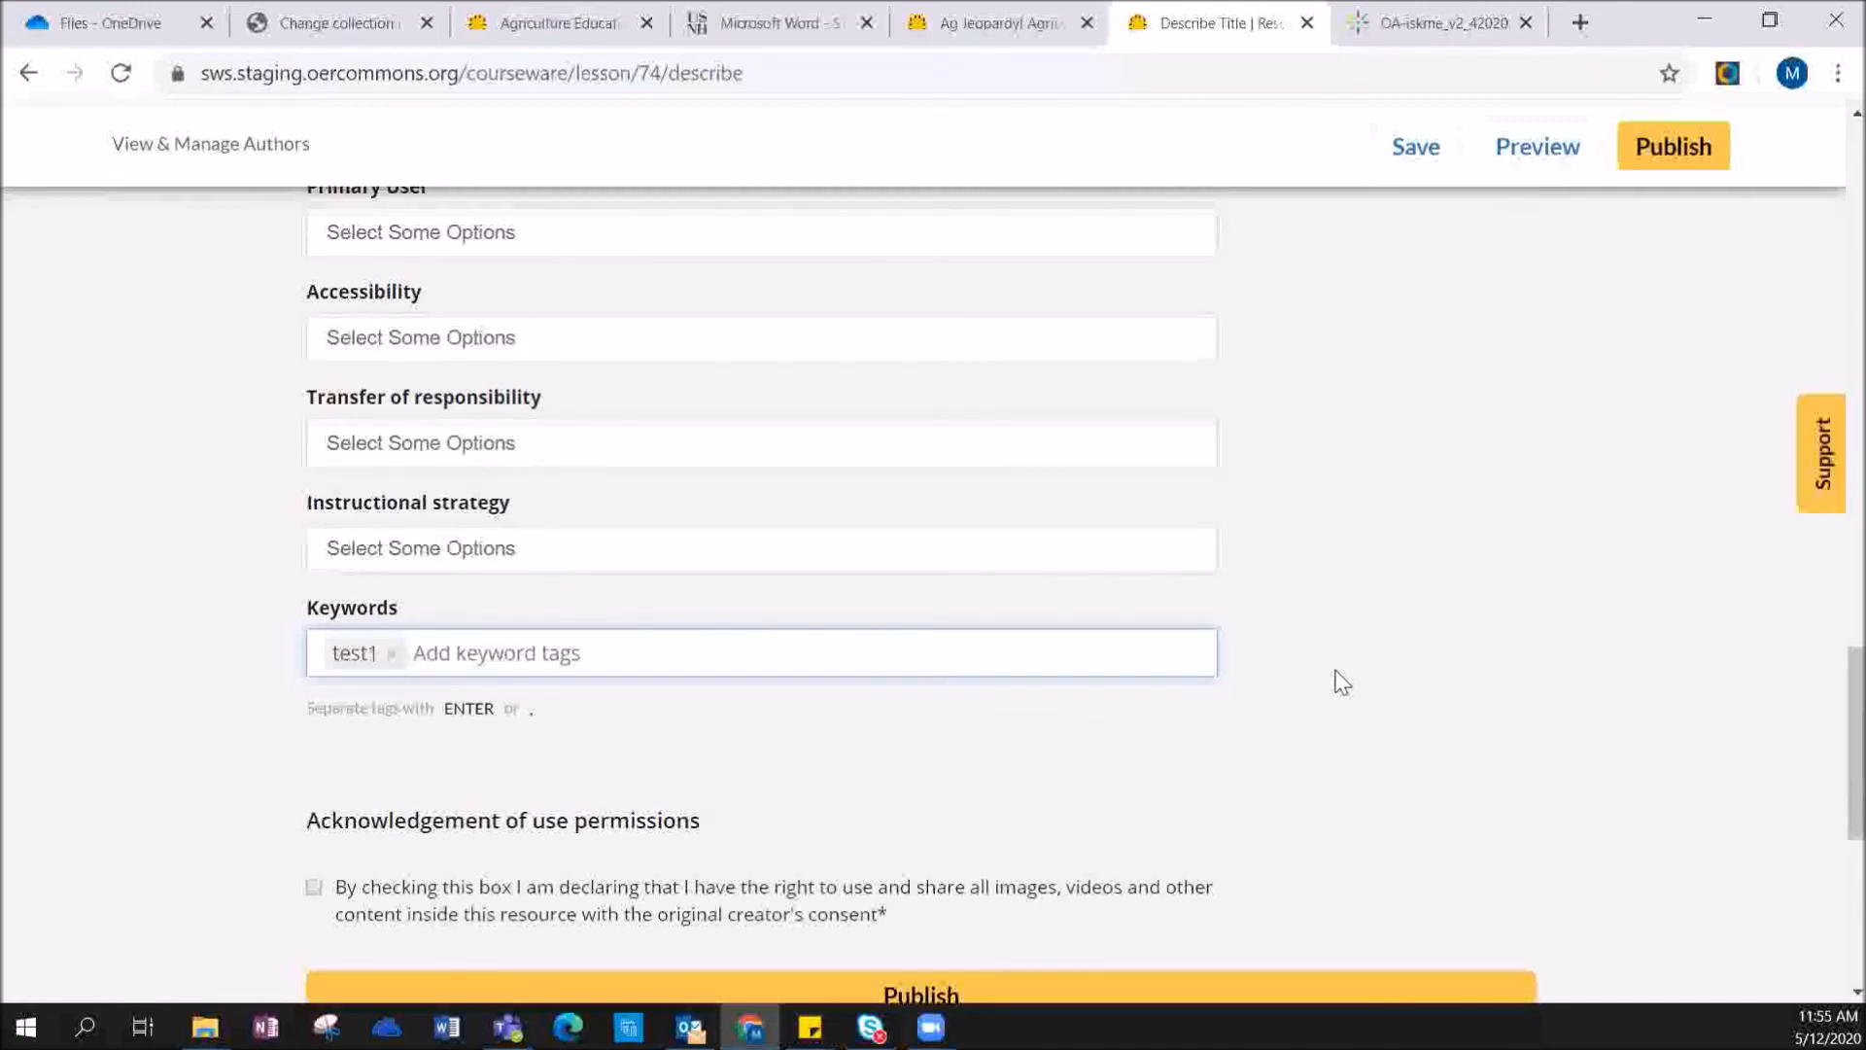
text(keywoord)
key(Return)
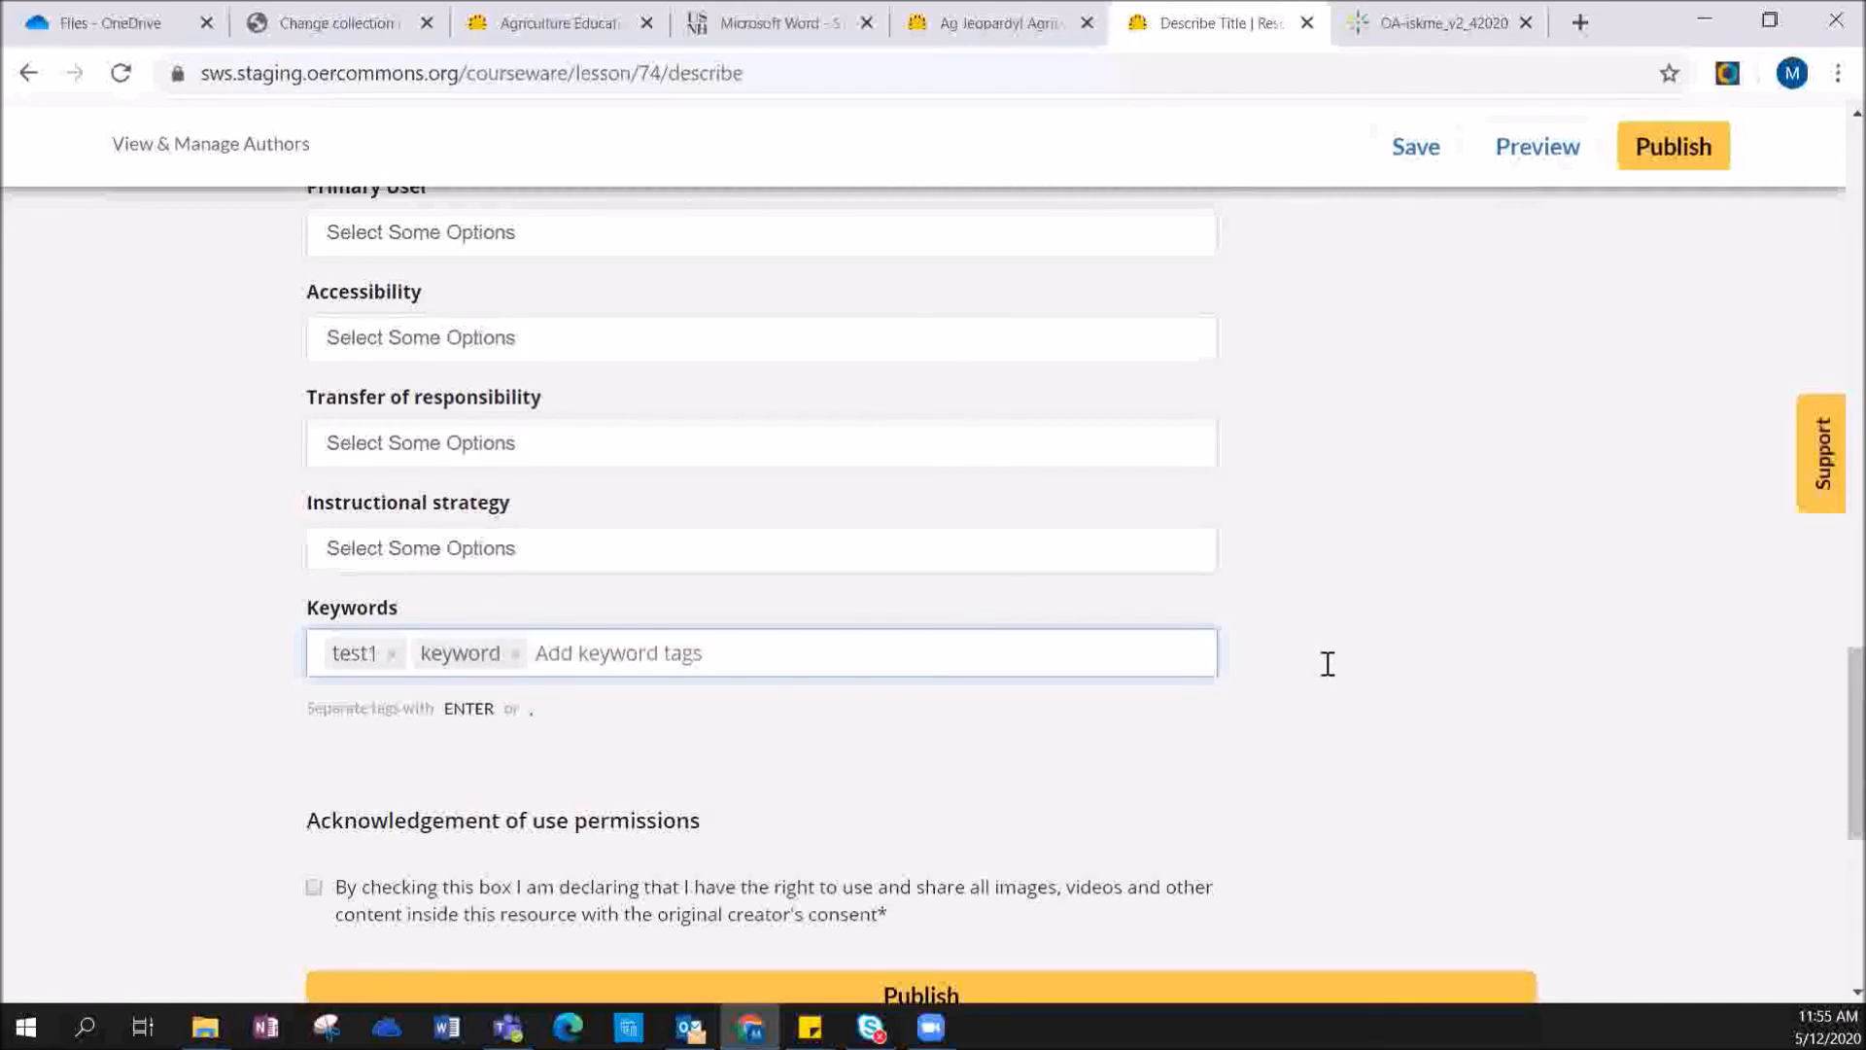
scroll(1341, 729, down, 3)
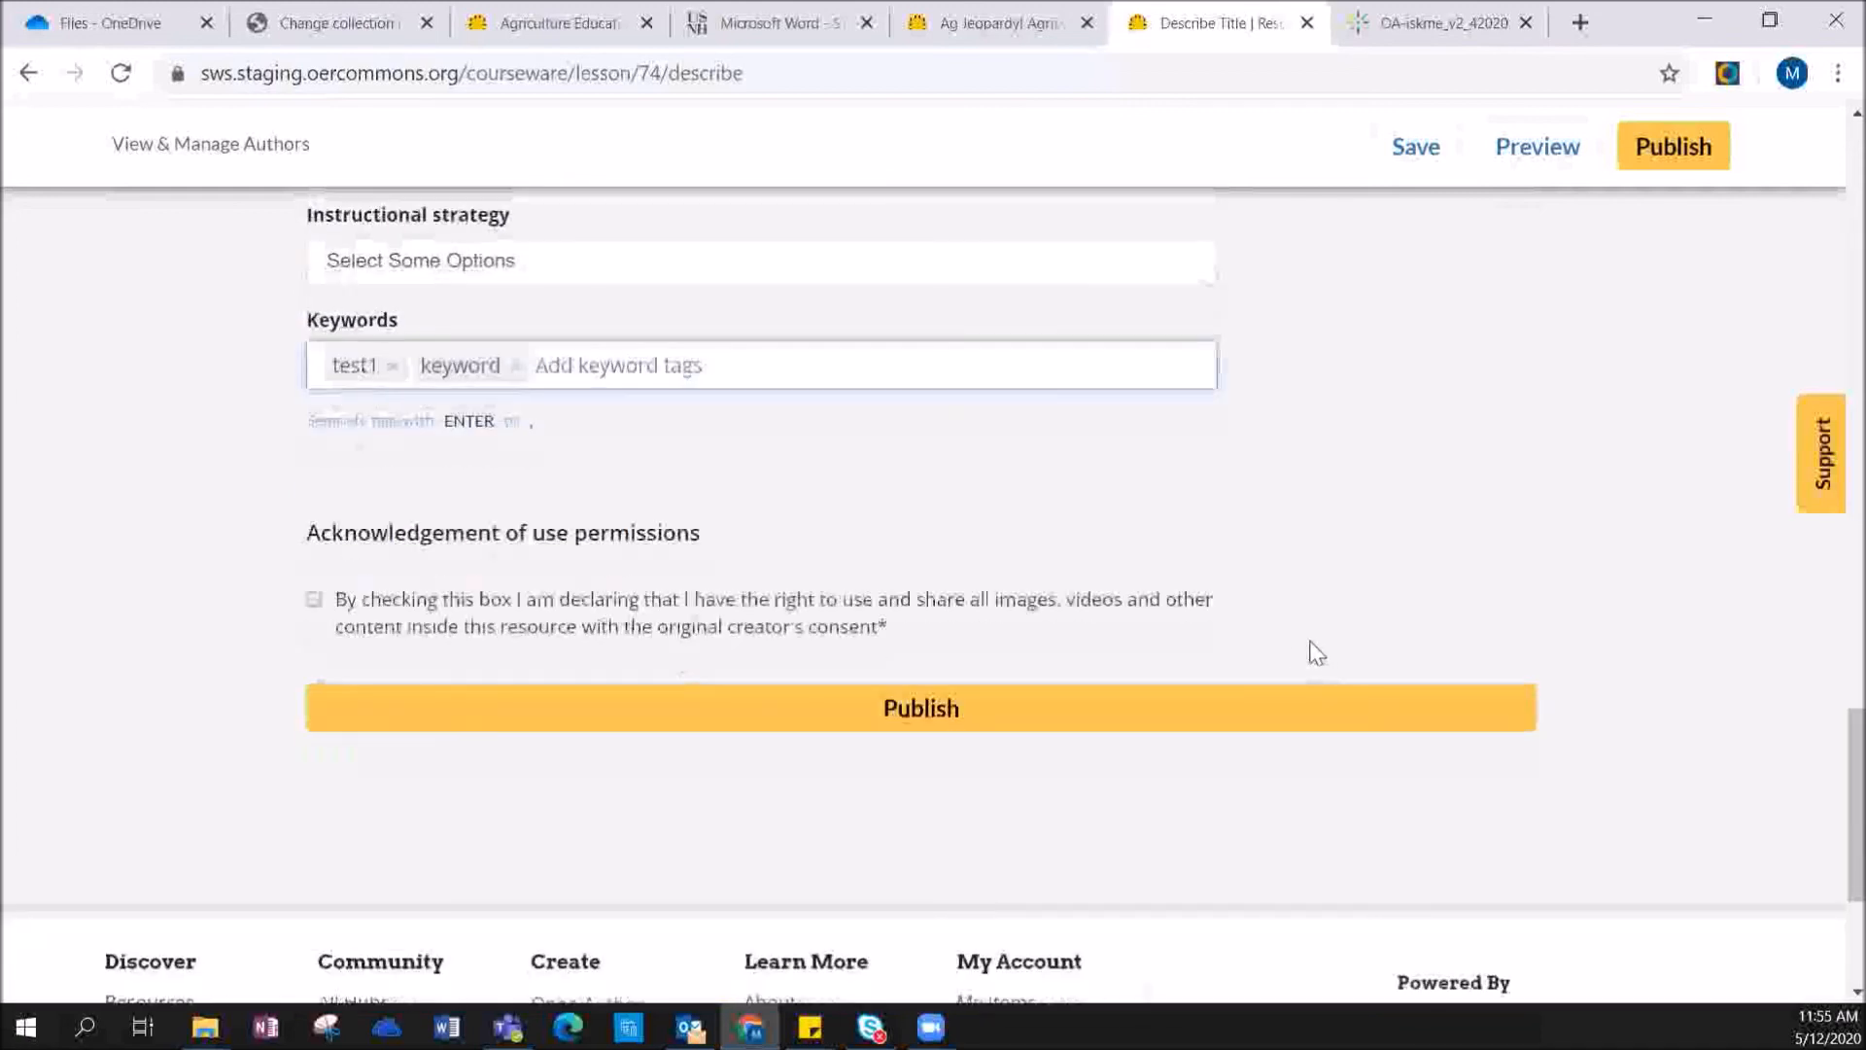
click(312, 602)
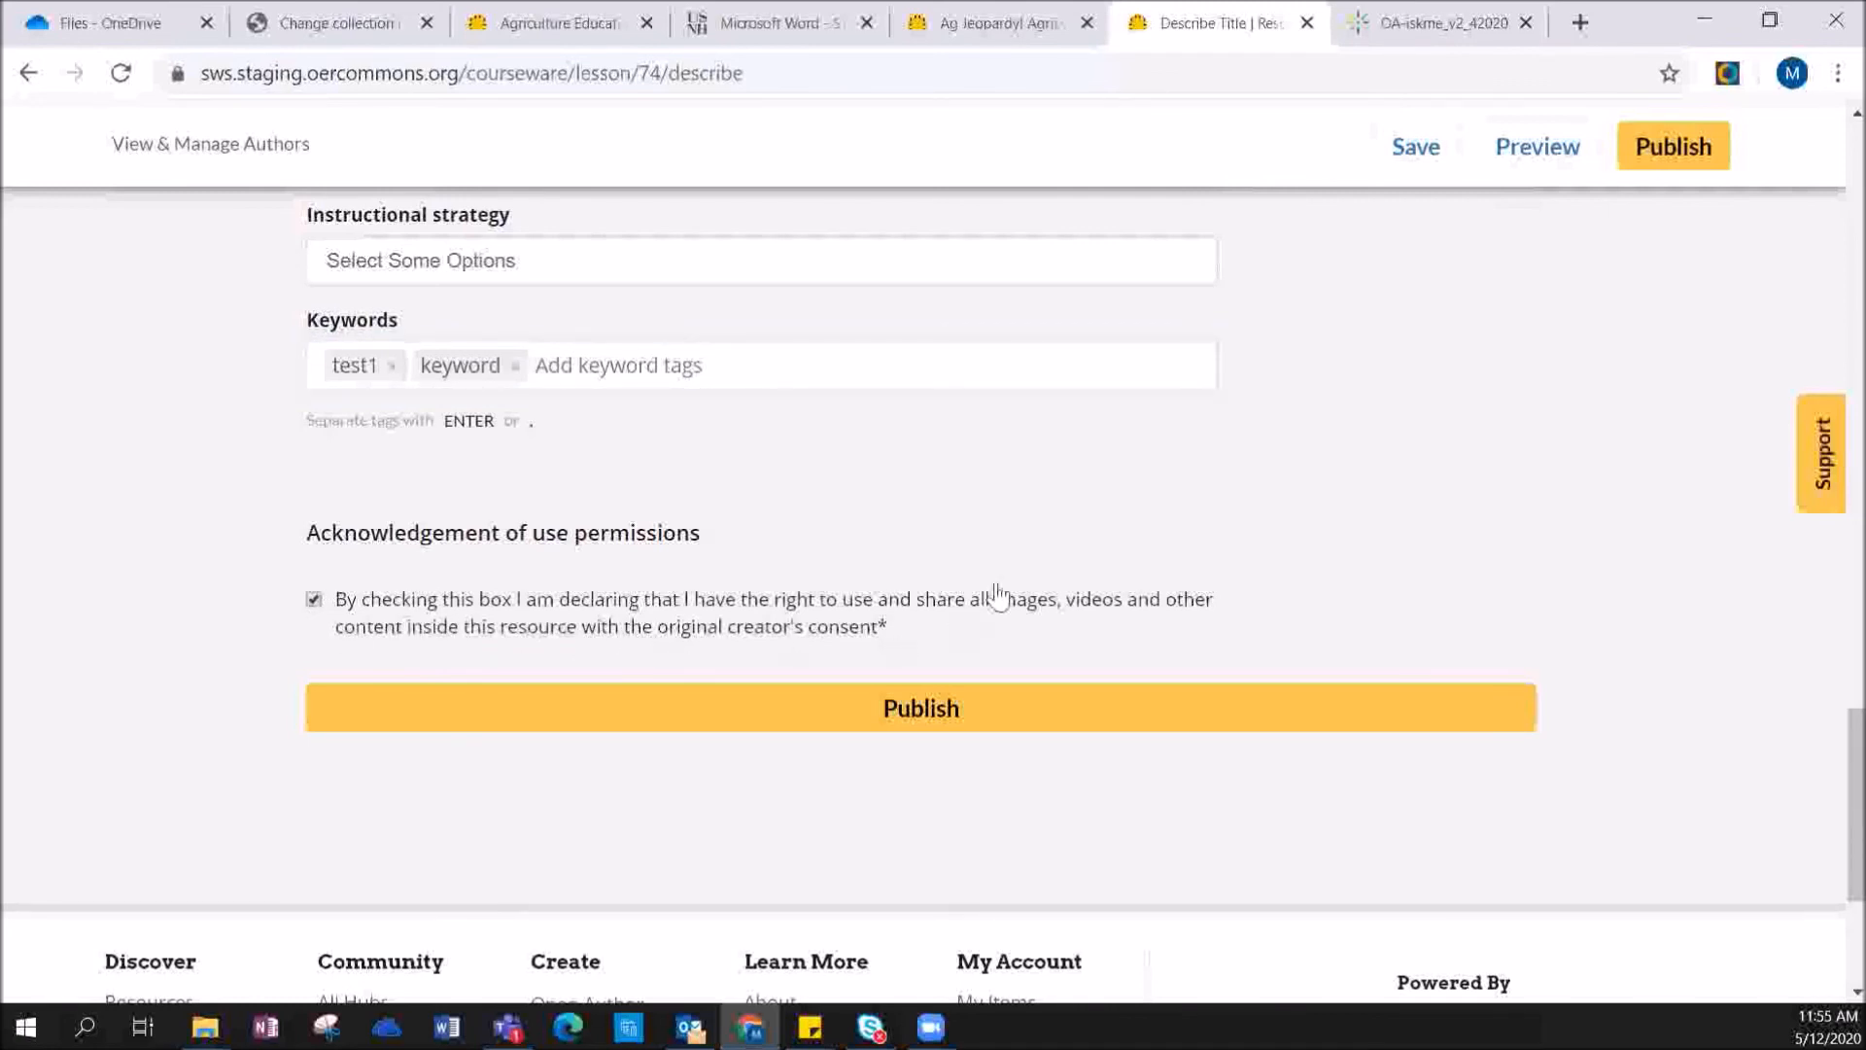
- Review the completed resource description from the overview to the use-permission acknowledgement and publish the resource
scroll(1015, 558, up, 4)
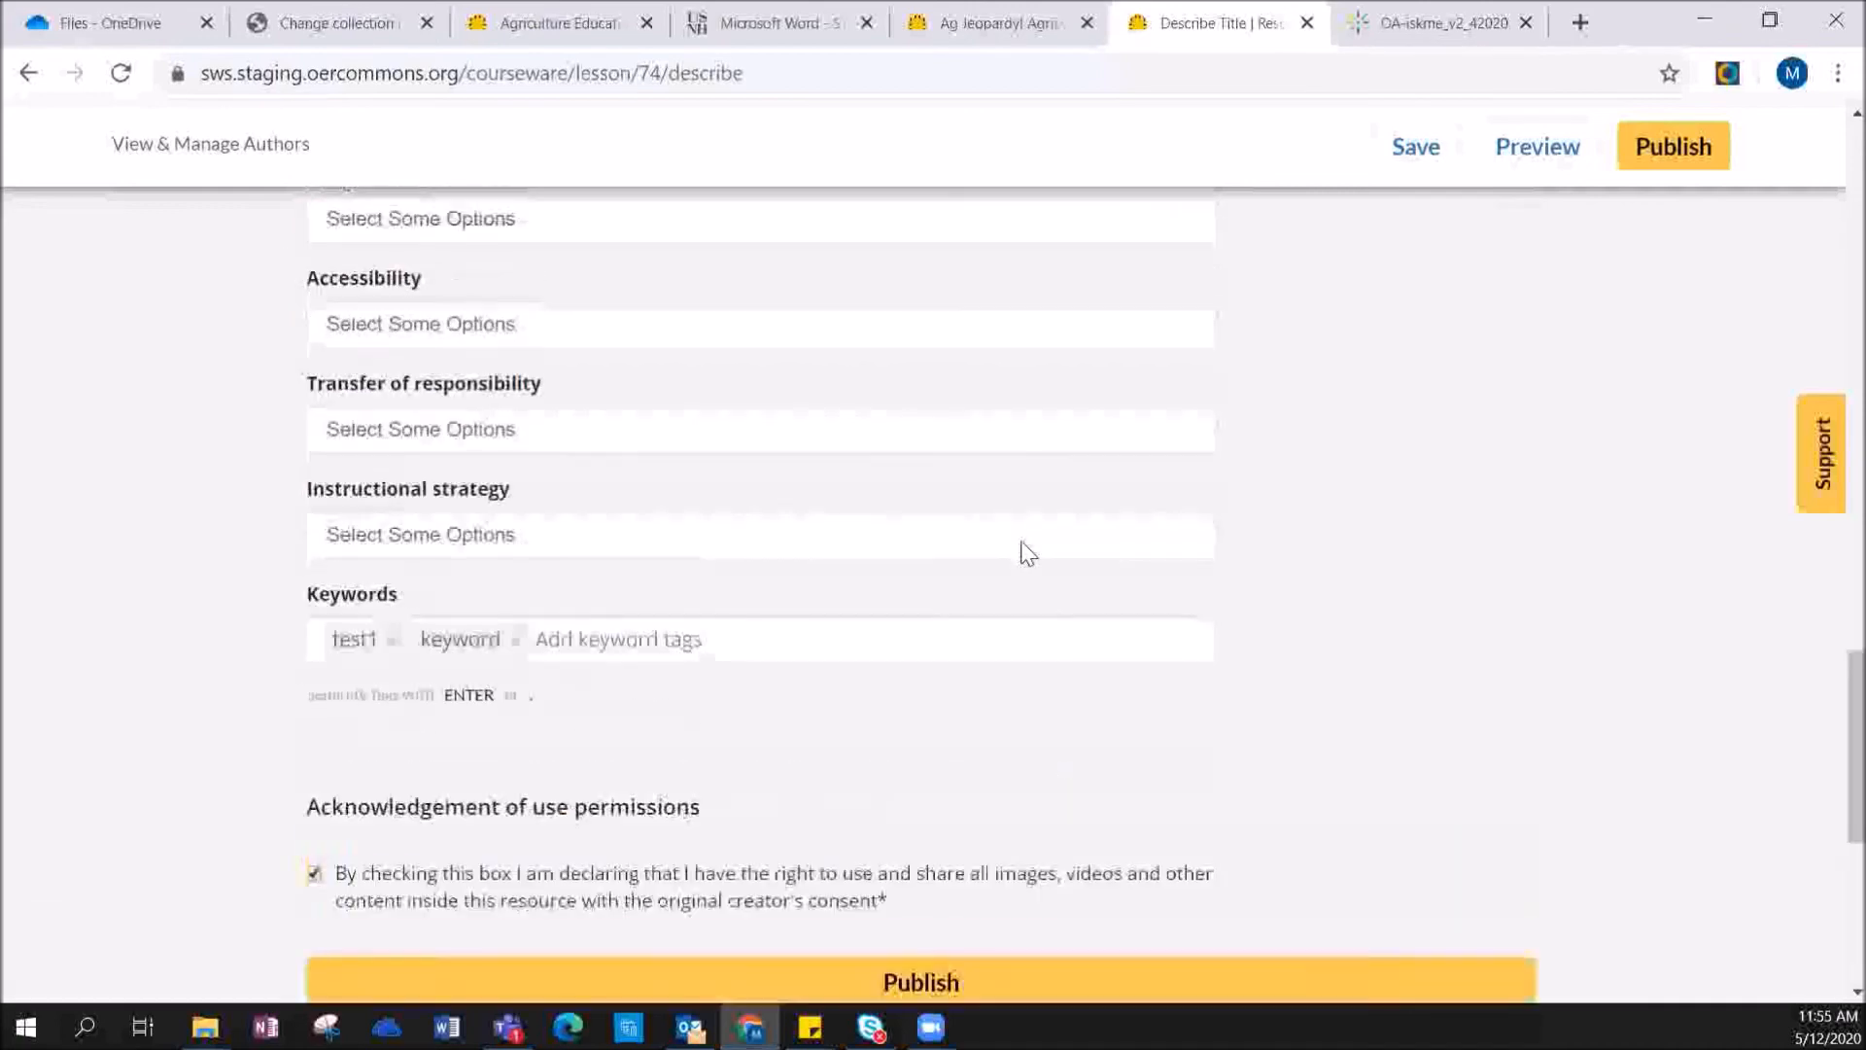
scroll(1472, 507, up, 10)
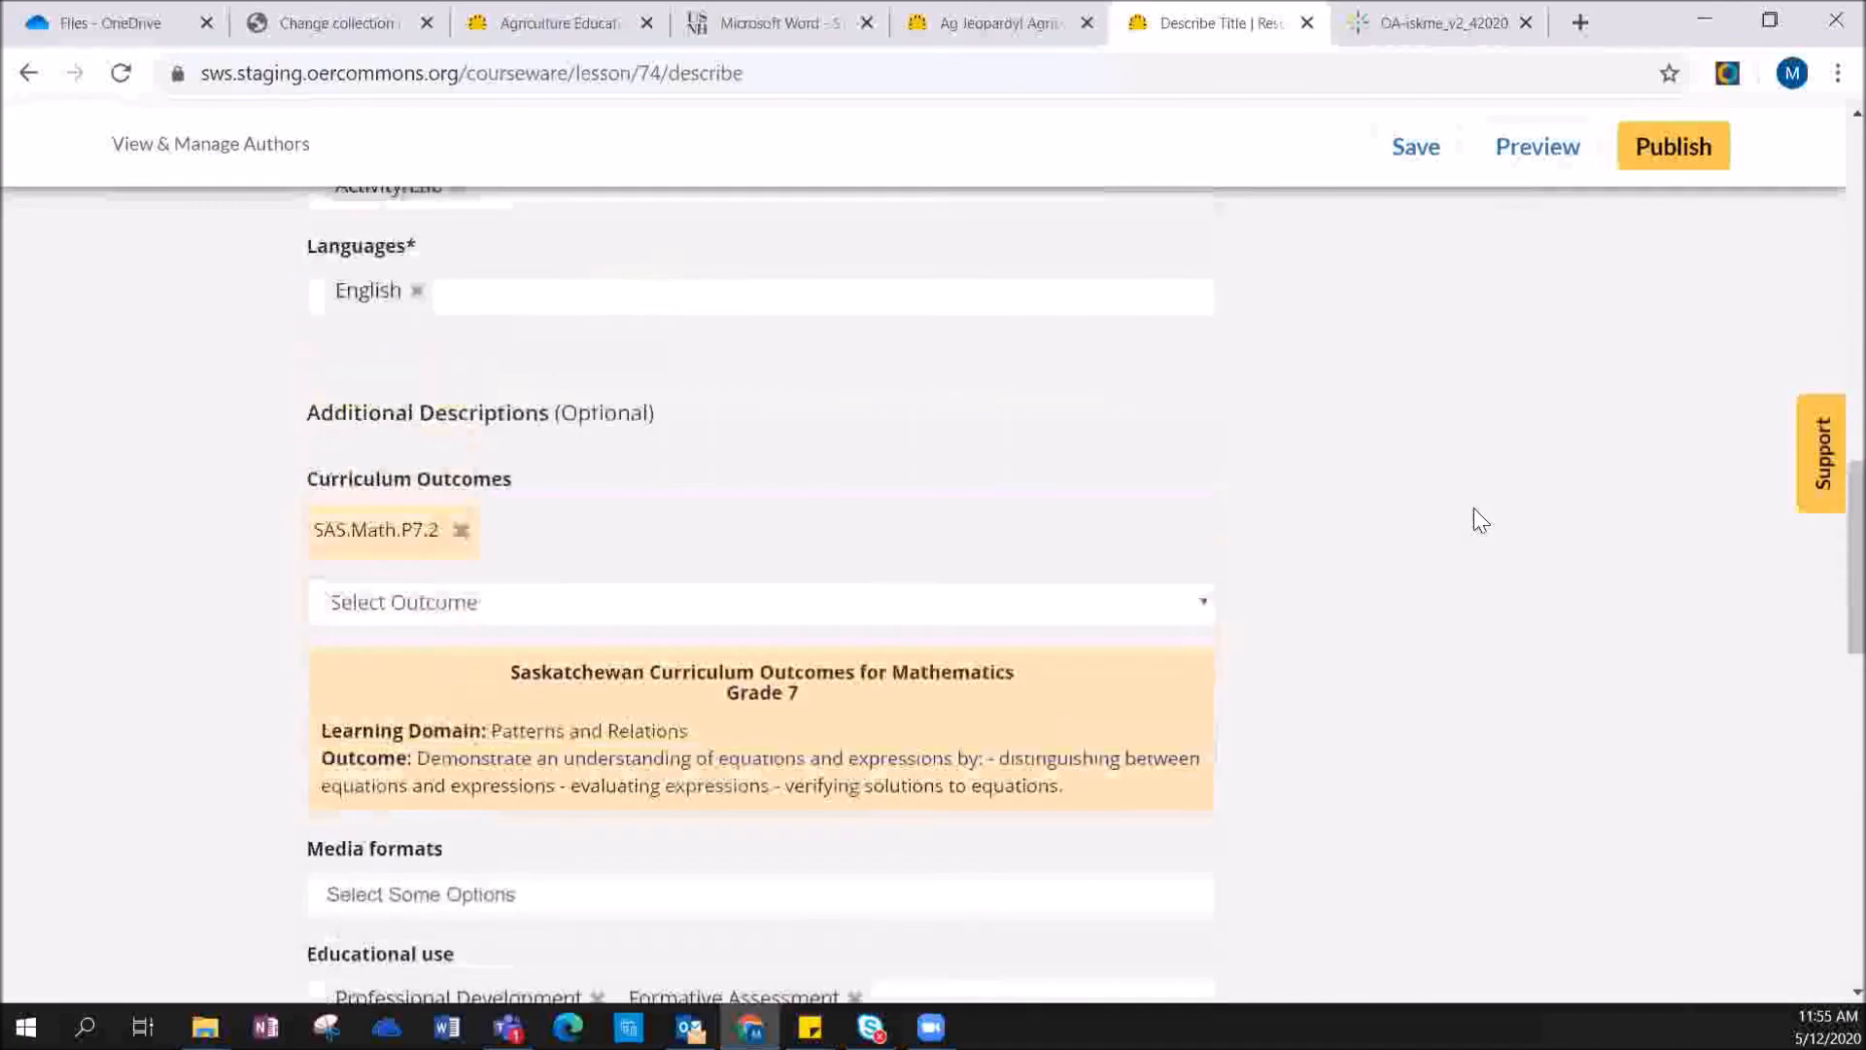
scroll(1477, 510, up, 10)
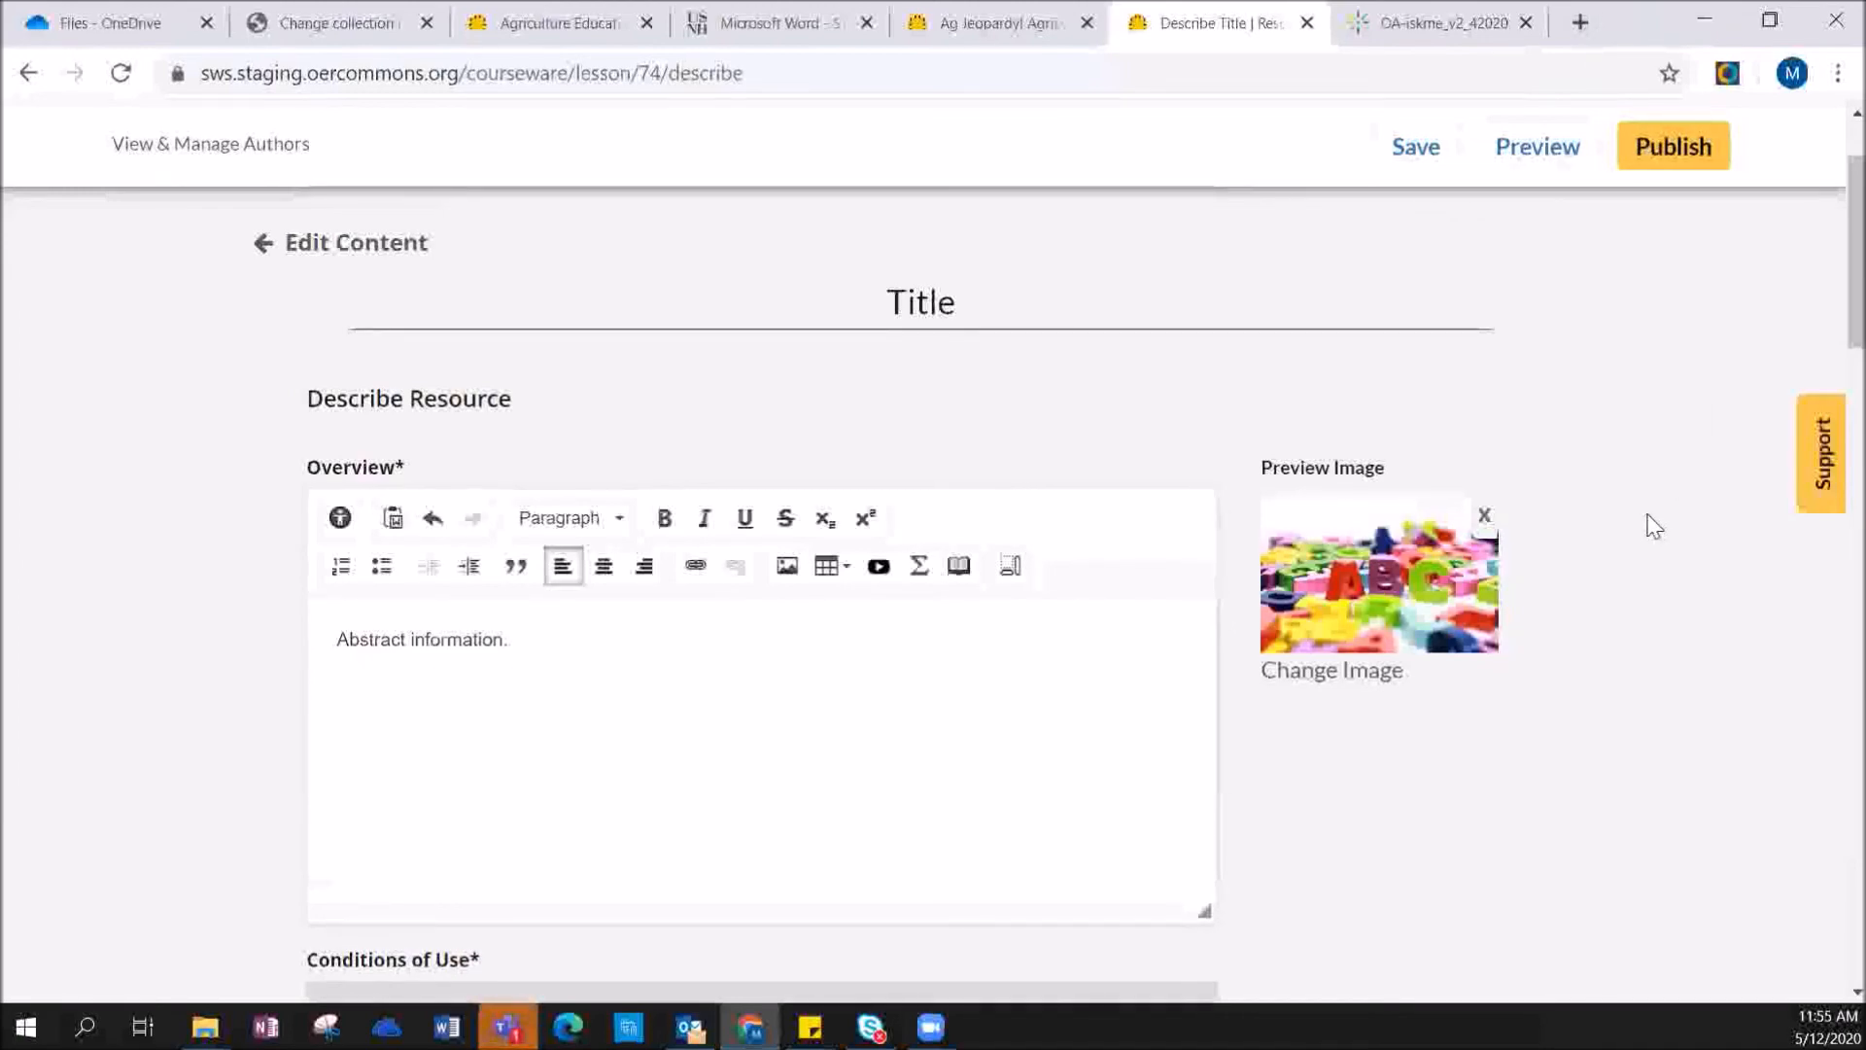
scroll(1655, 530, down, 3)
scroll(1654, 521, down, 7)
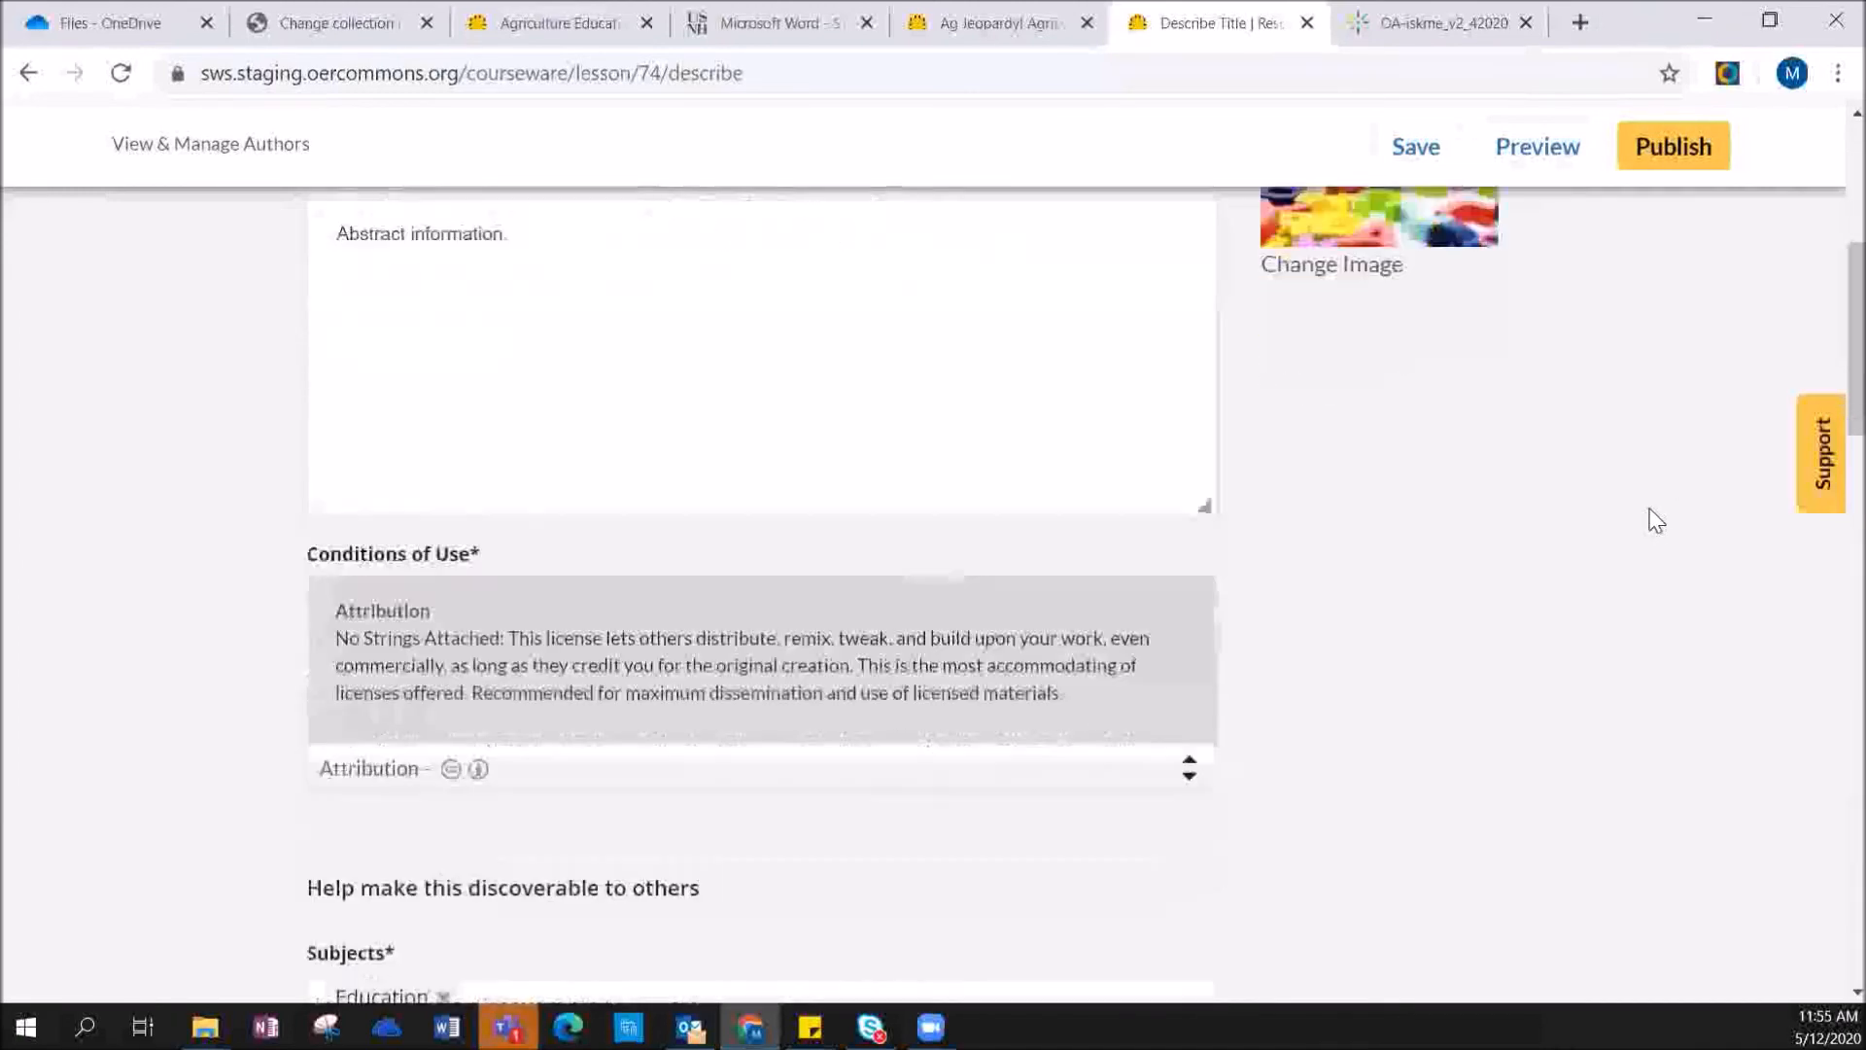
scroll(1655, 521, down, 7)
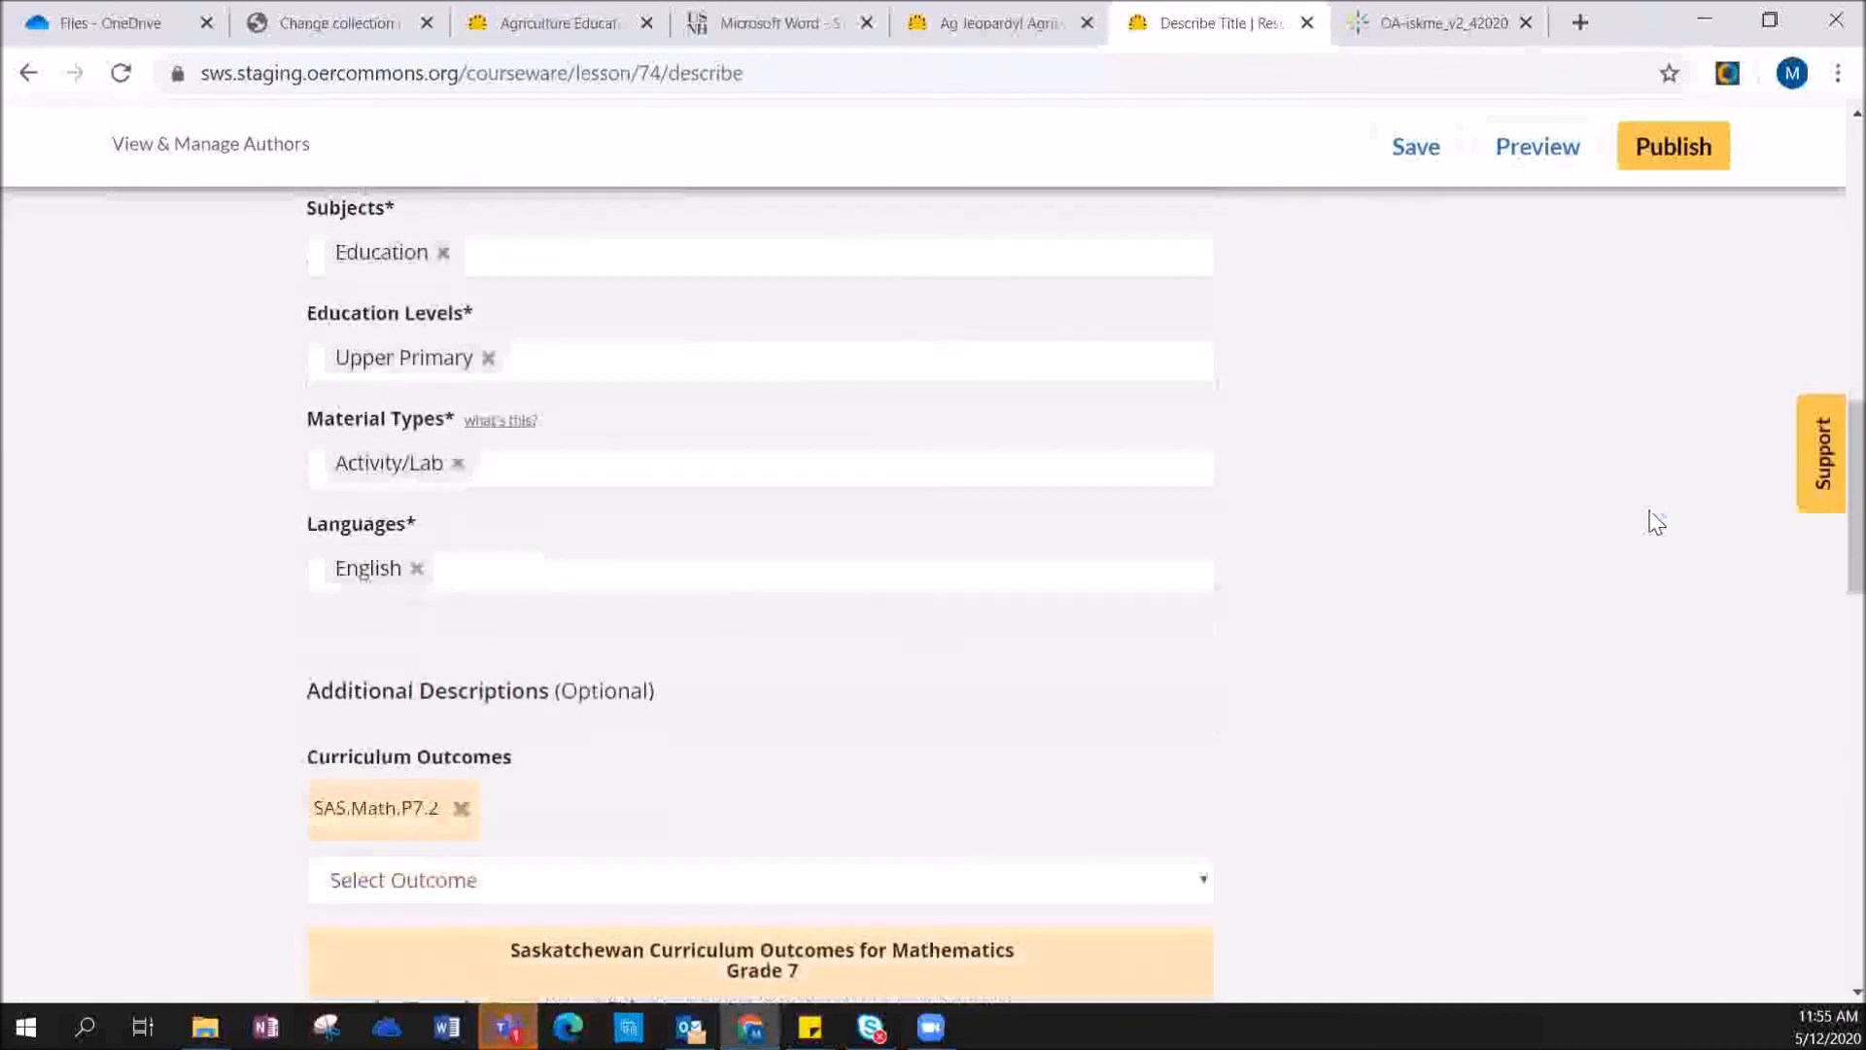
scroll(1655, 523, down, 6)
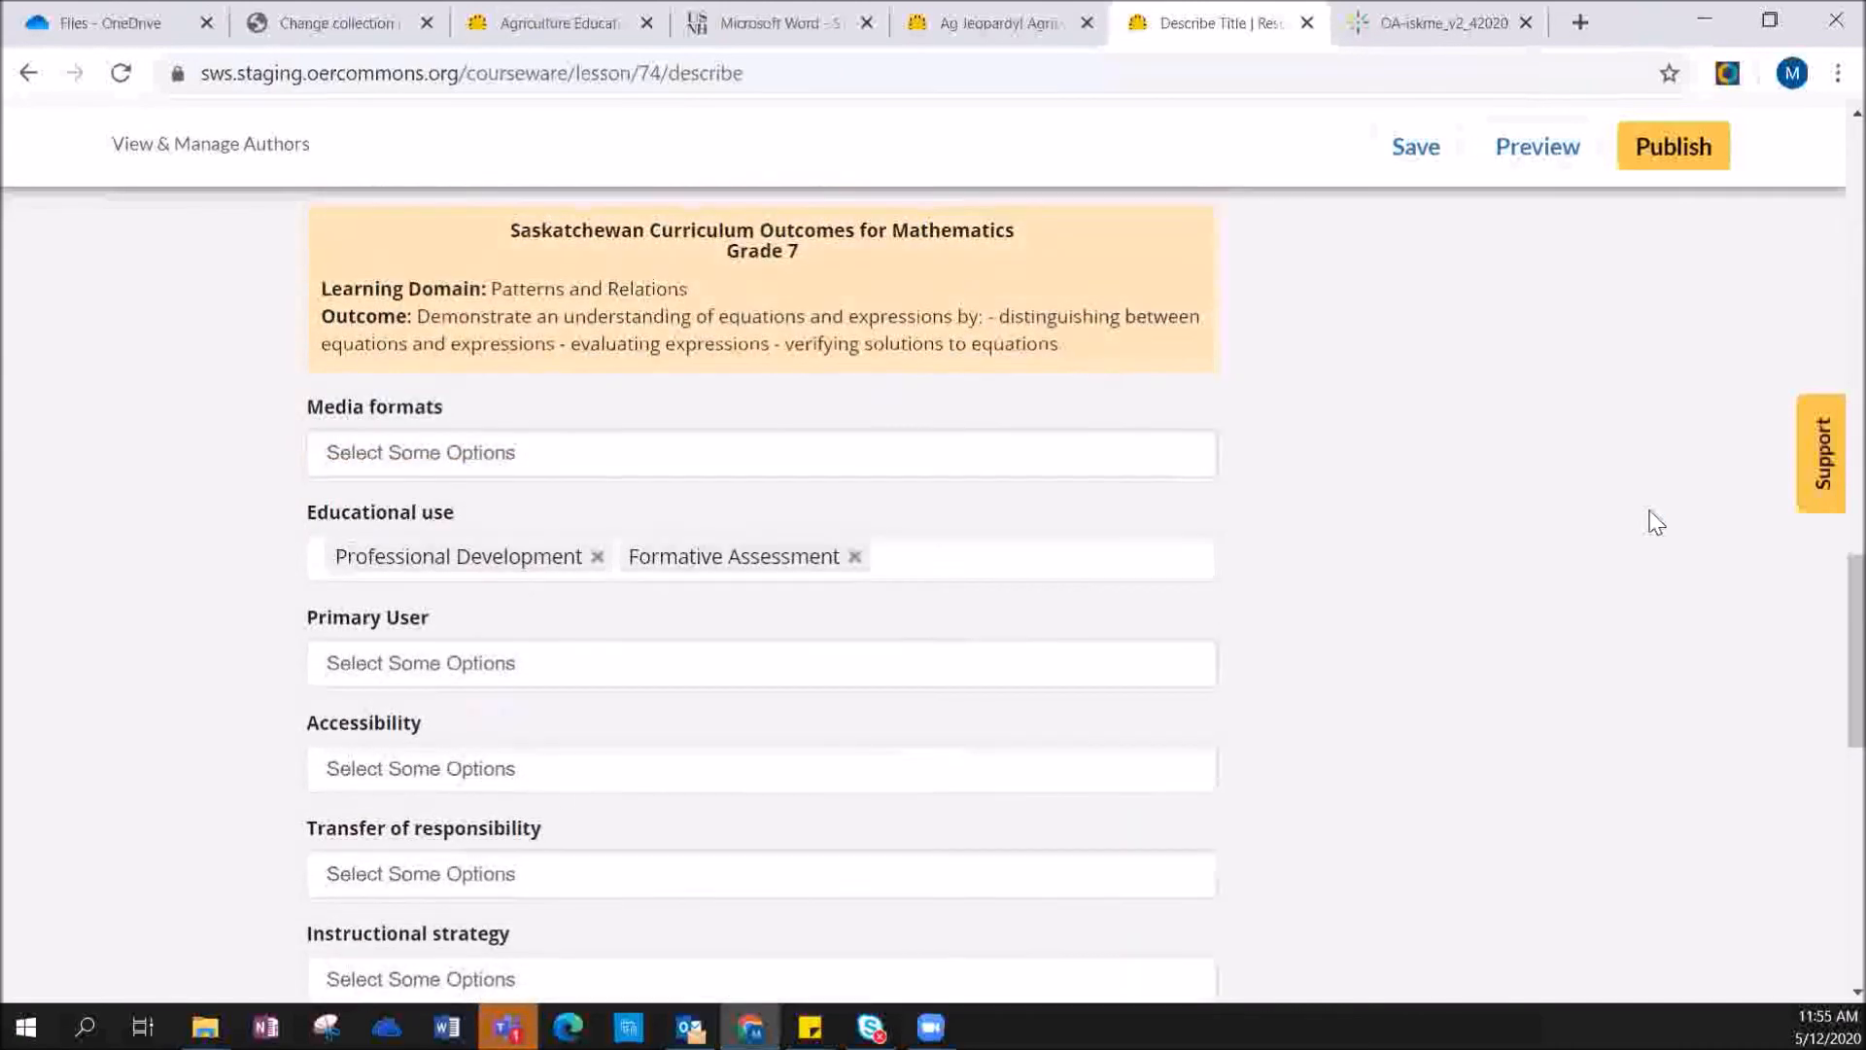
scroll(1655, 523, down, 3)
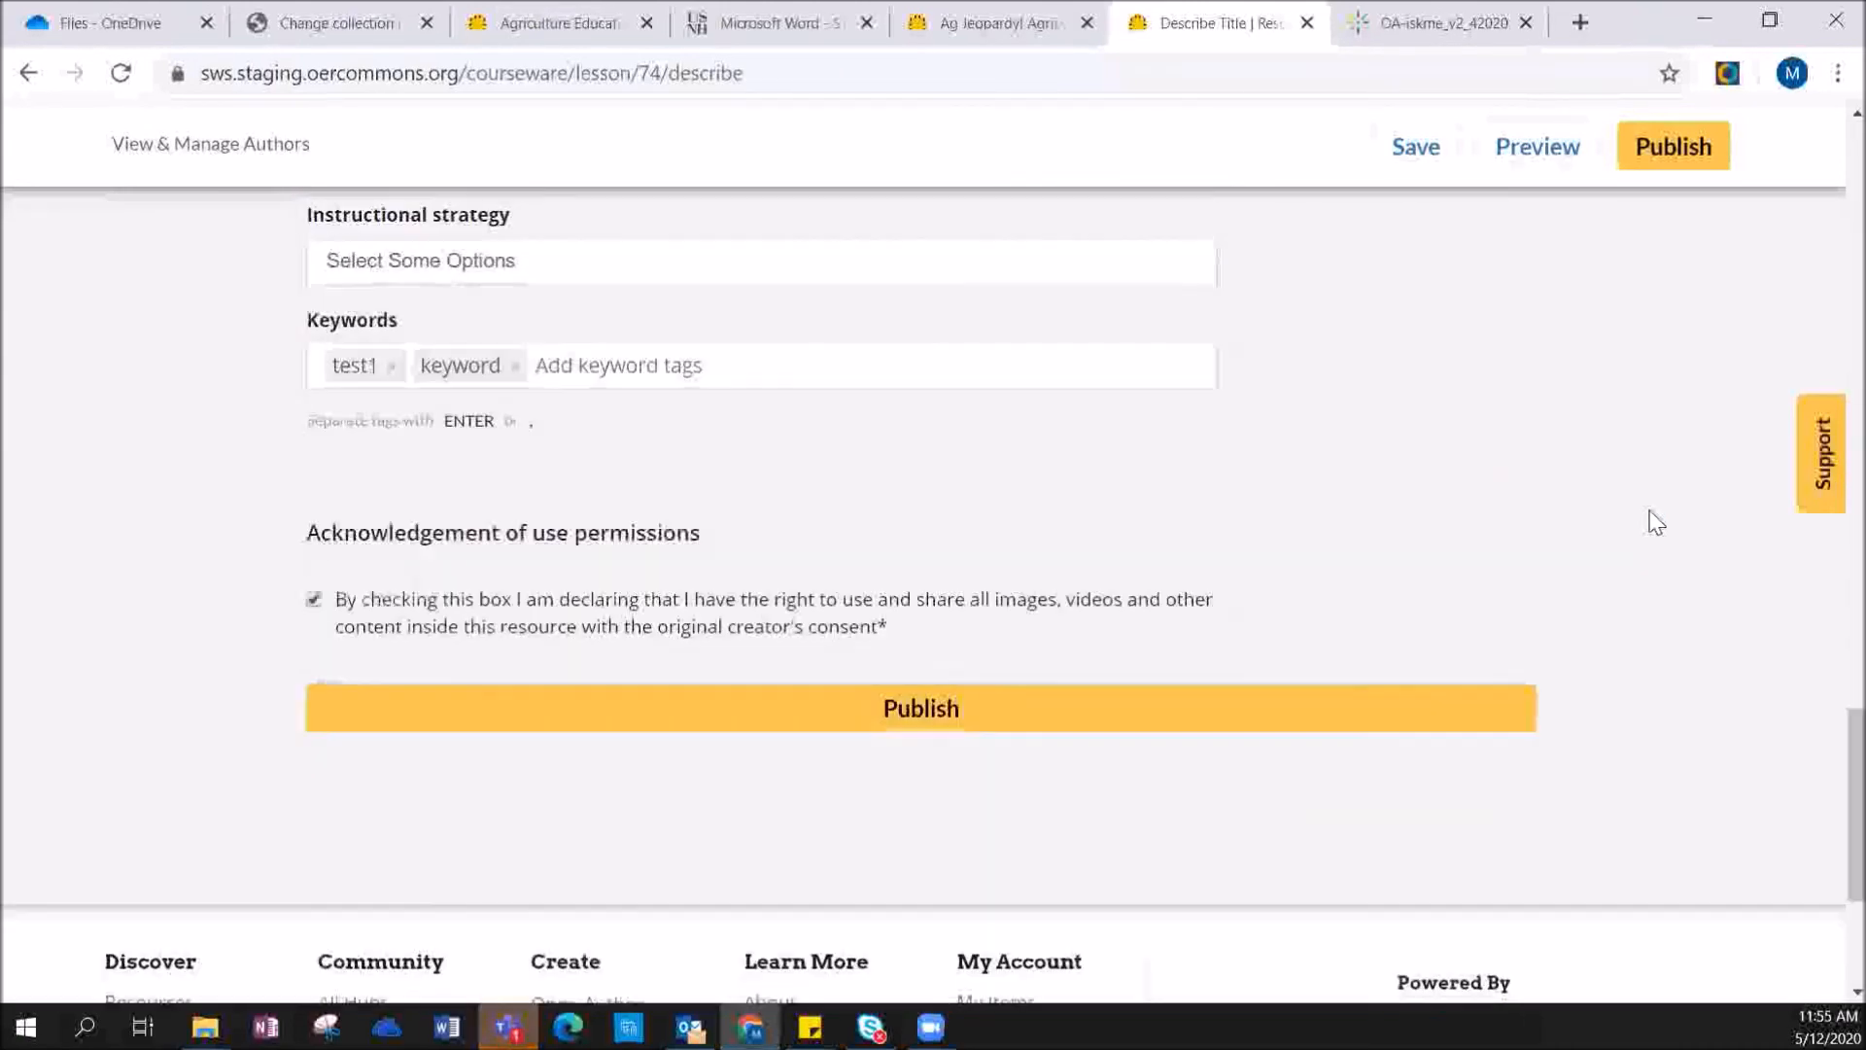
click(892, 712)
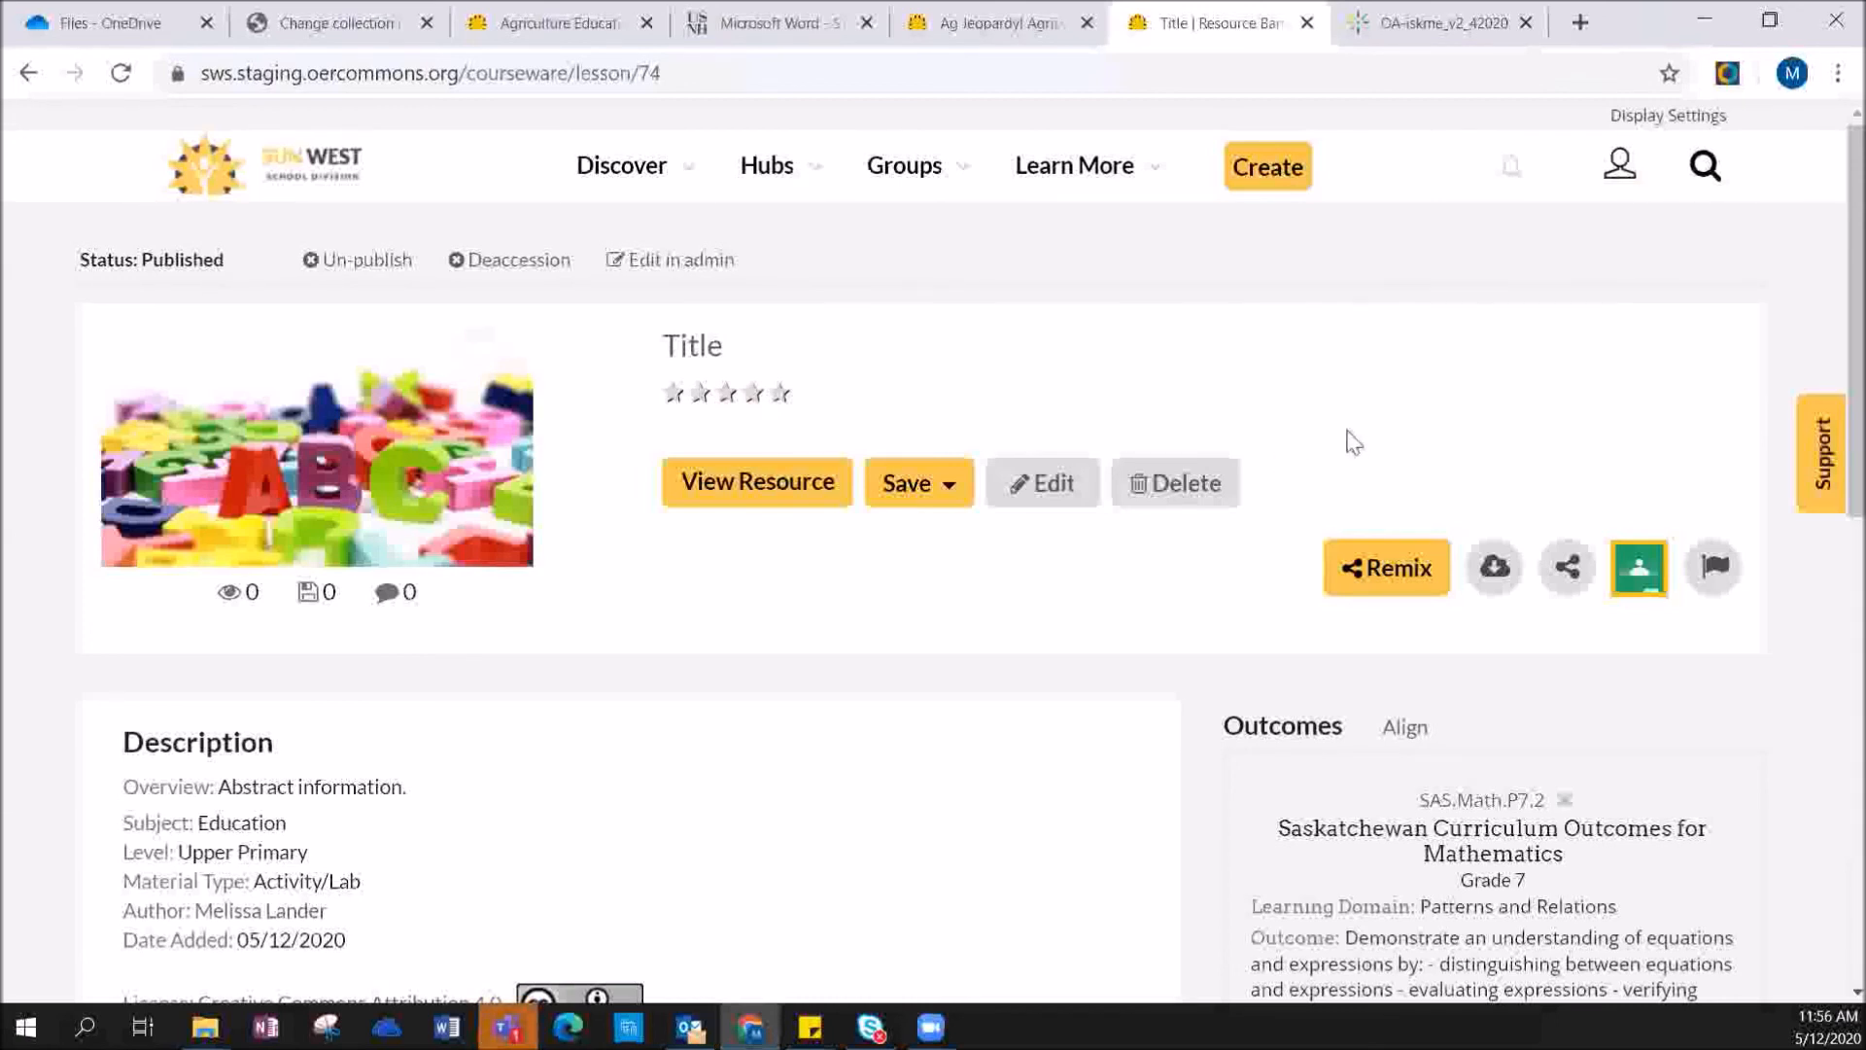
- Examine the published resource's page, covering its remix and sharing options, description, aligned outcomes, tags and comments area
scroll(1307, 449, down, 4)
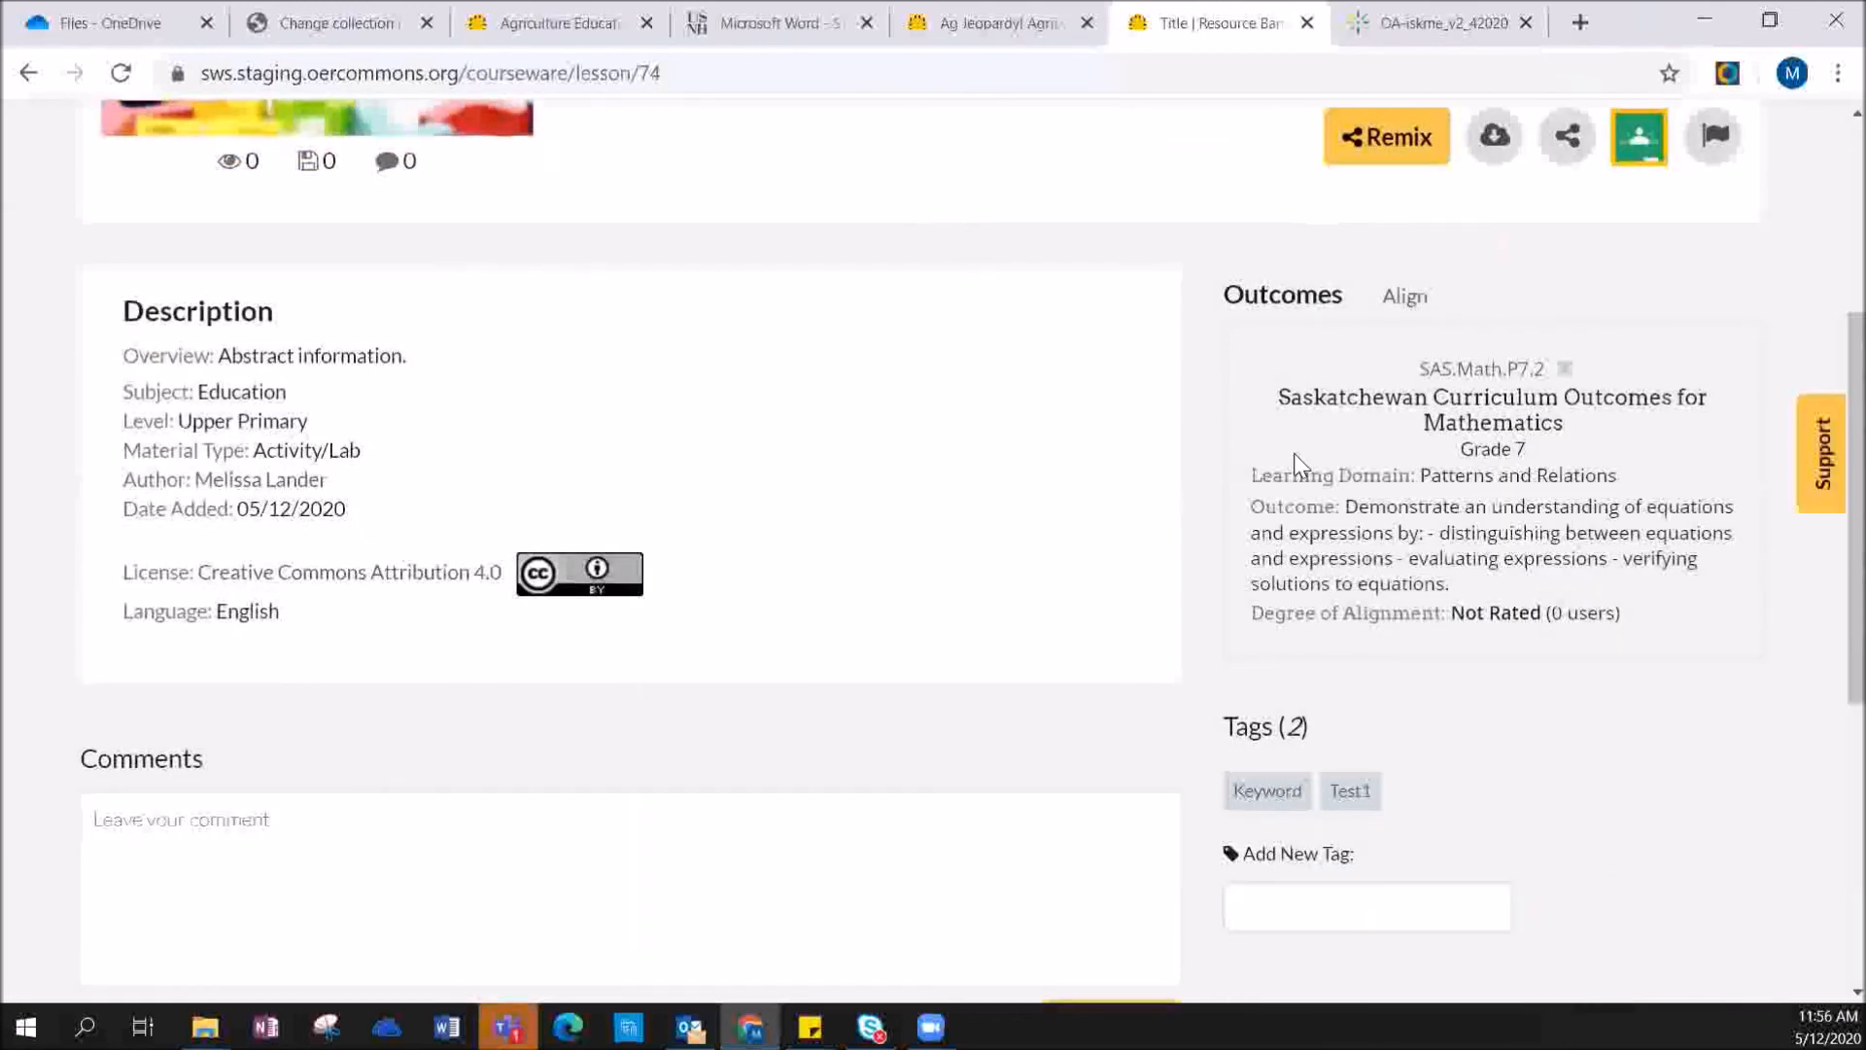
scroll(1292, 453, up, 3)
scroll(1300, 465, up, 2)
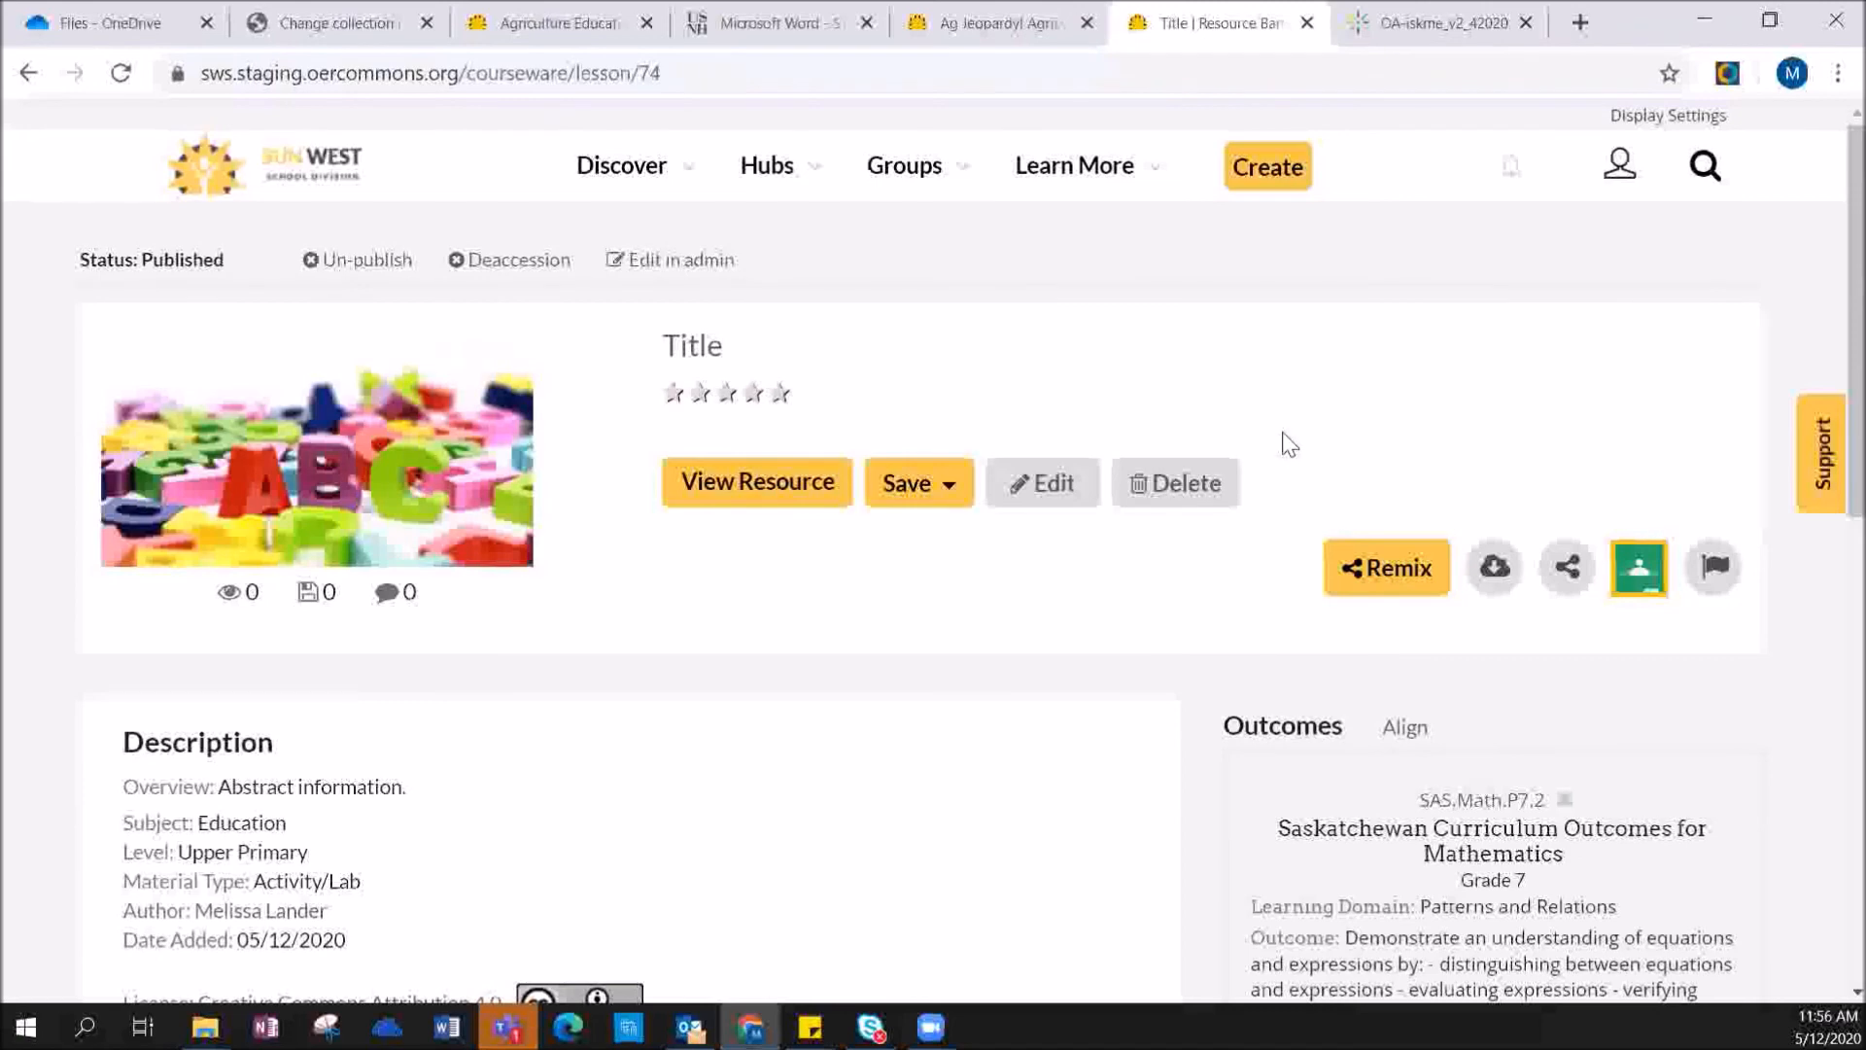
scroll(1292, 457, down, 1)
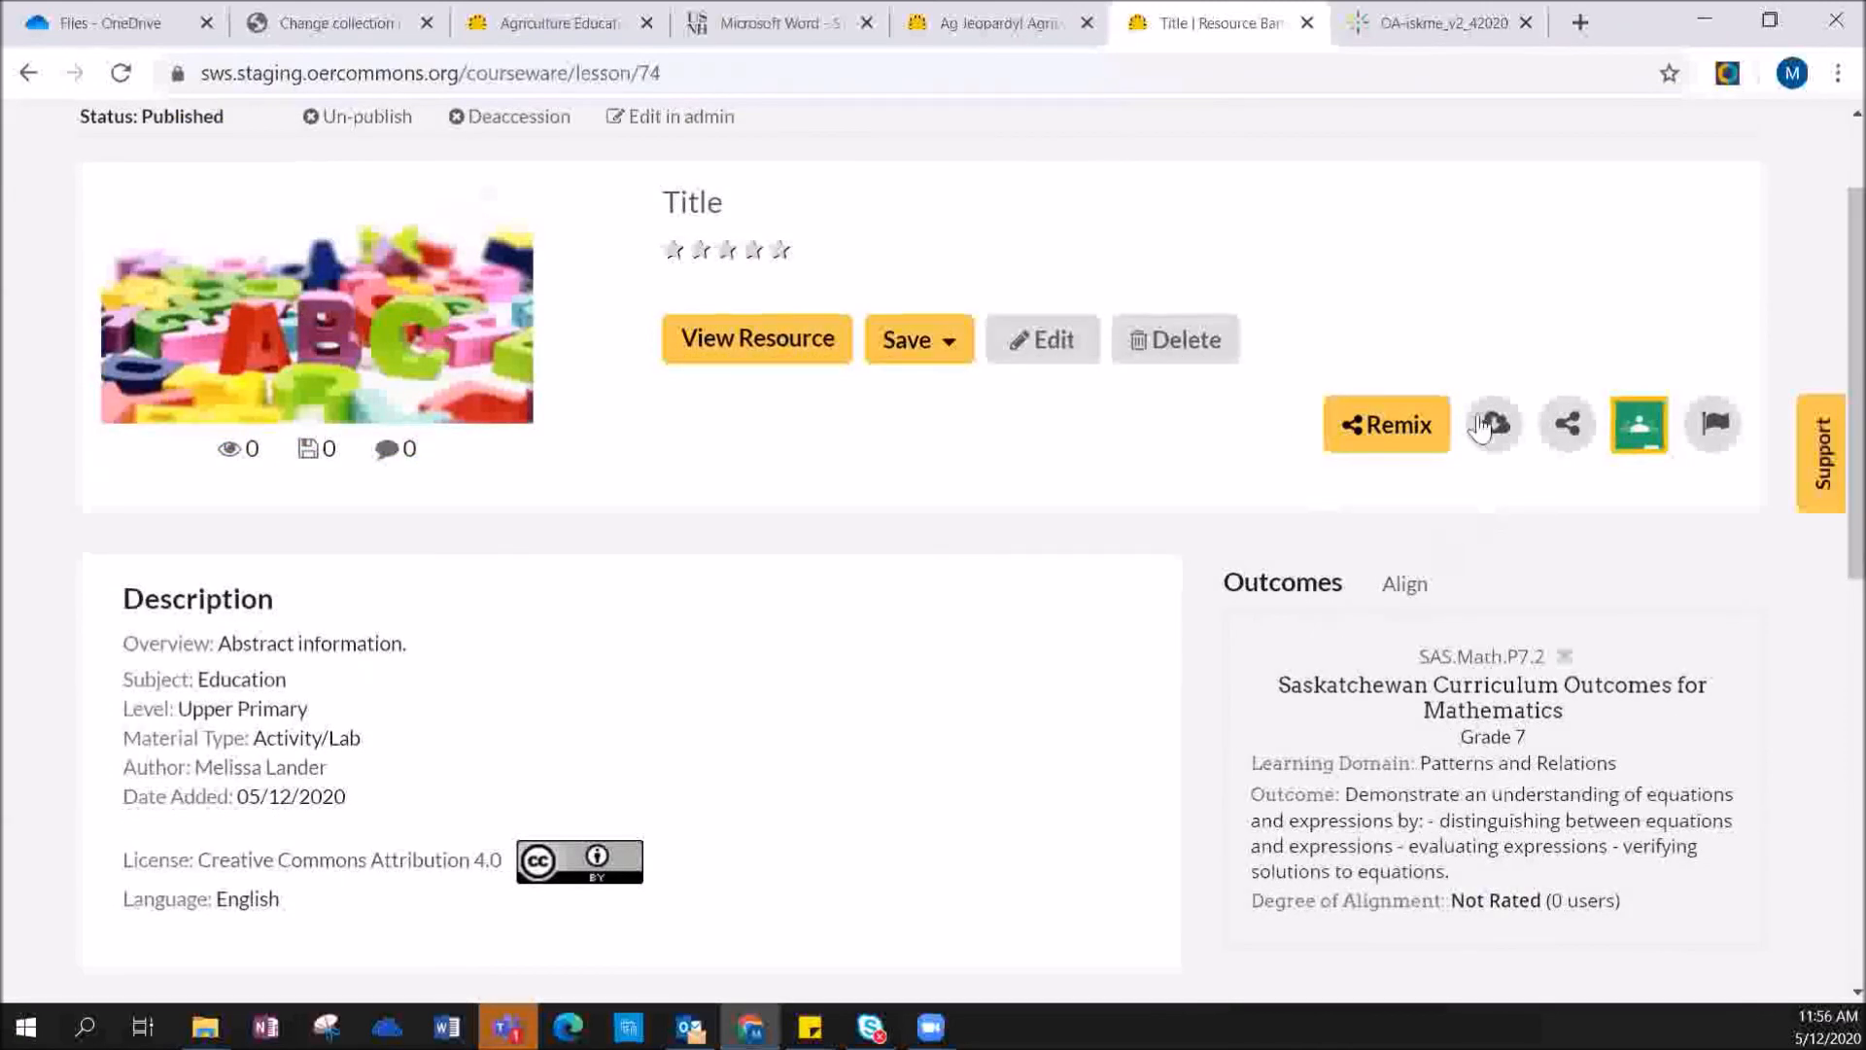
click(1385, 430)
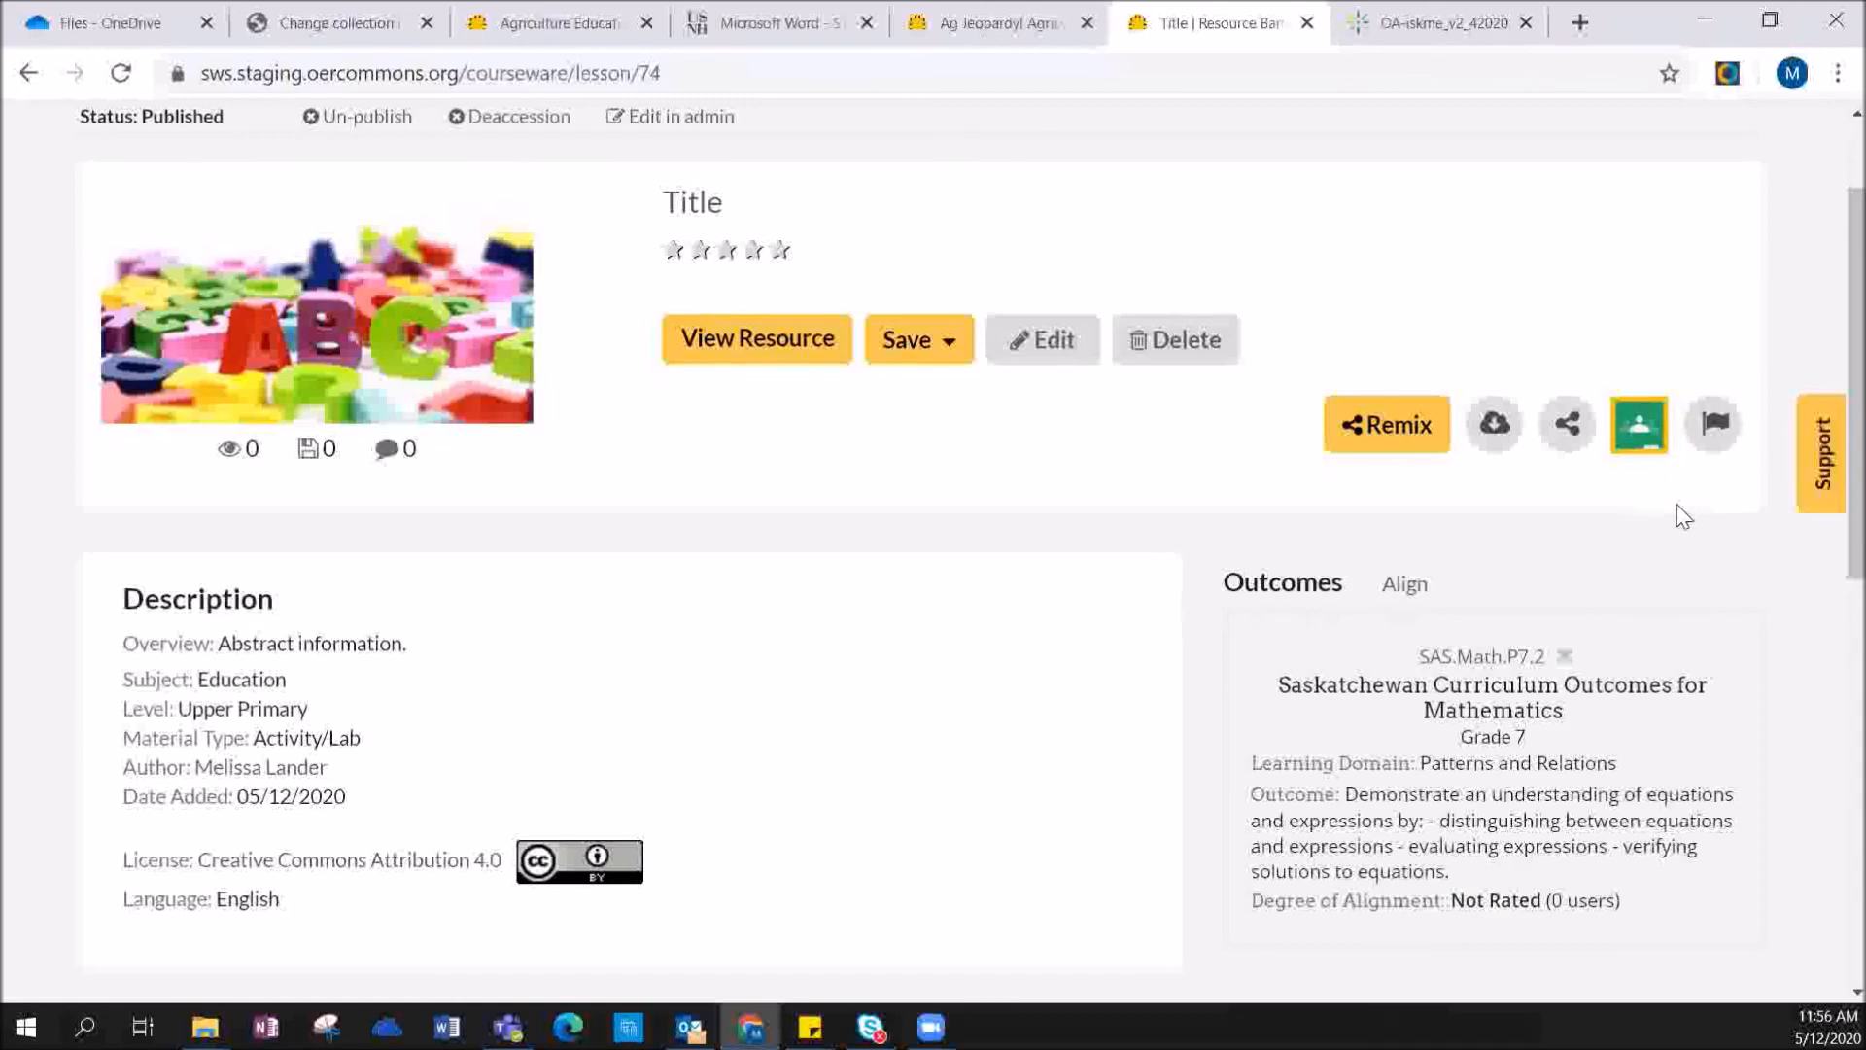
scroll(1649, 583, down, 3)
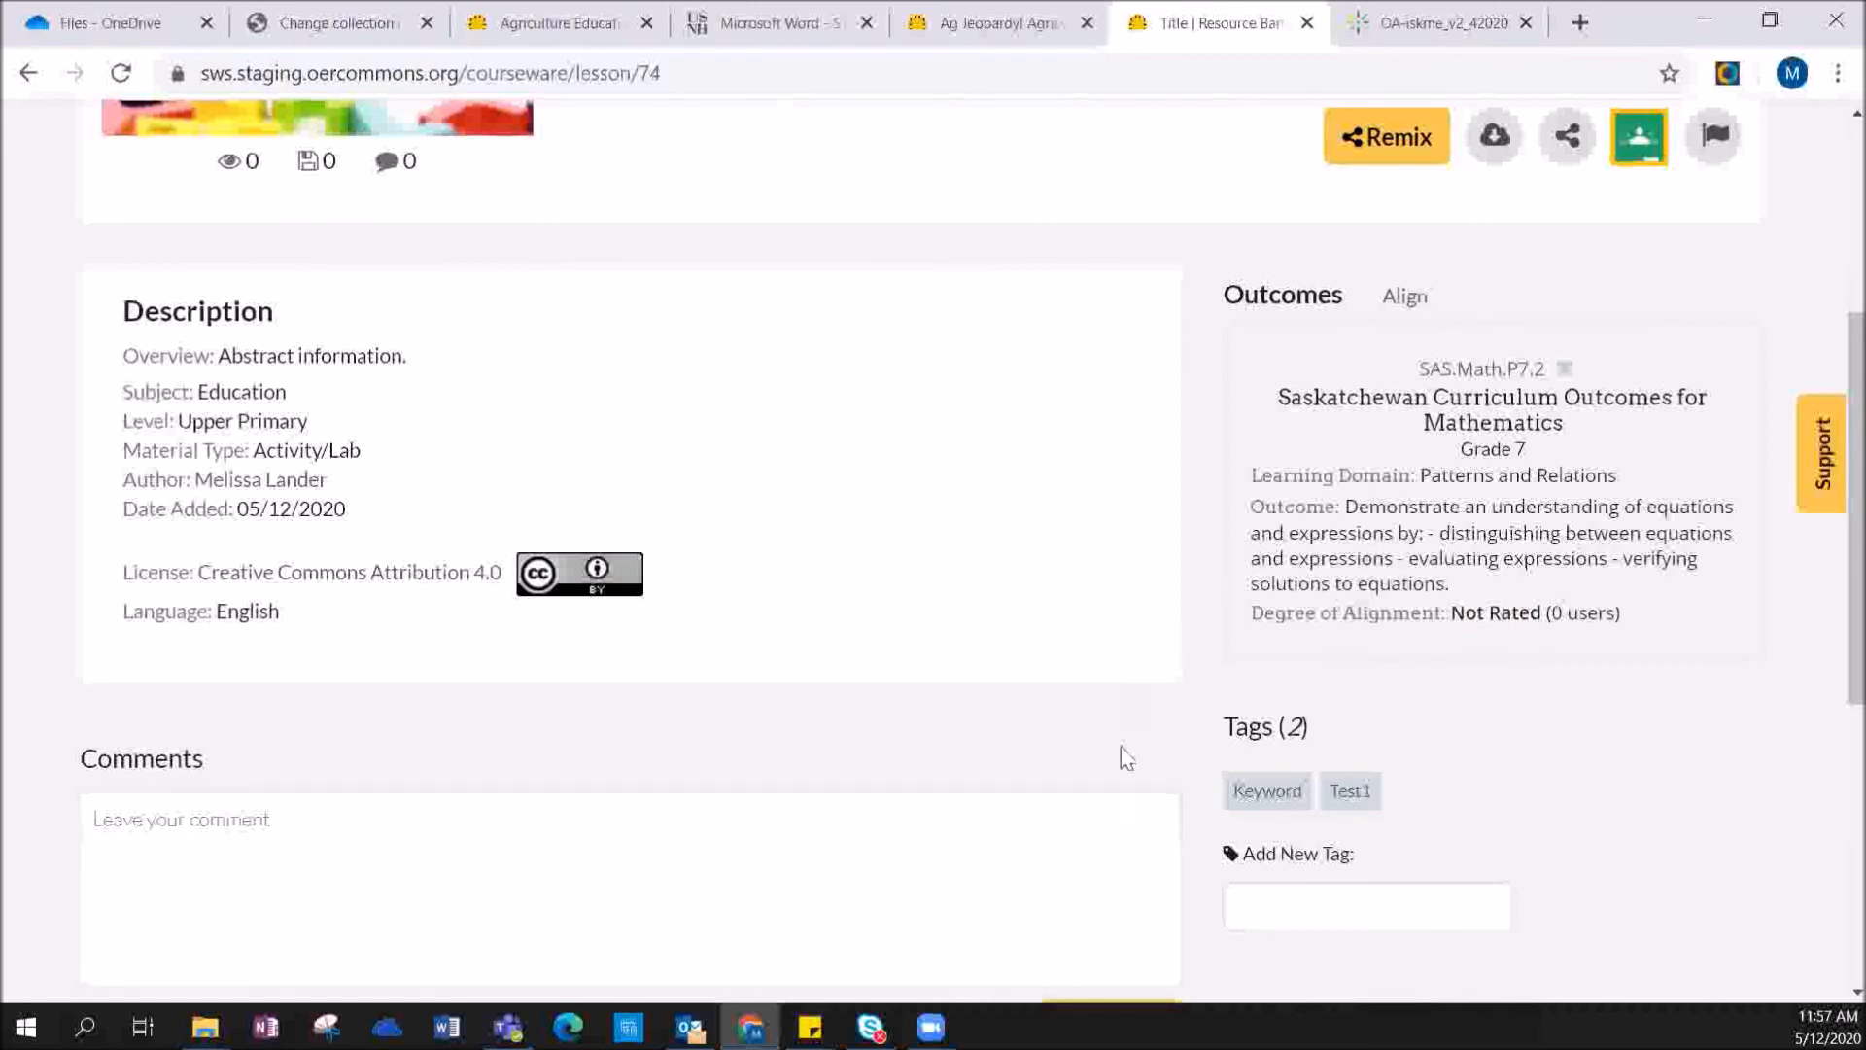
click(931, 1027)
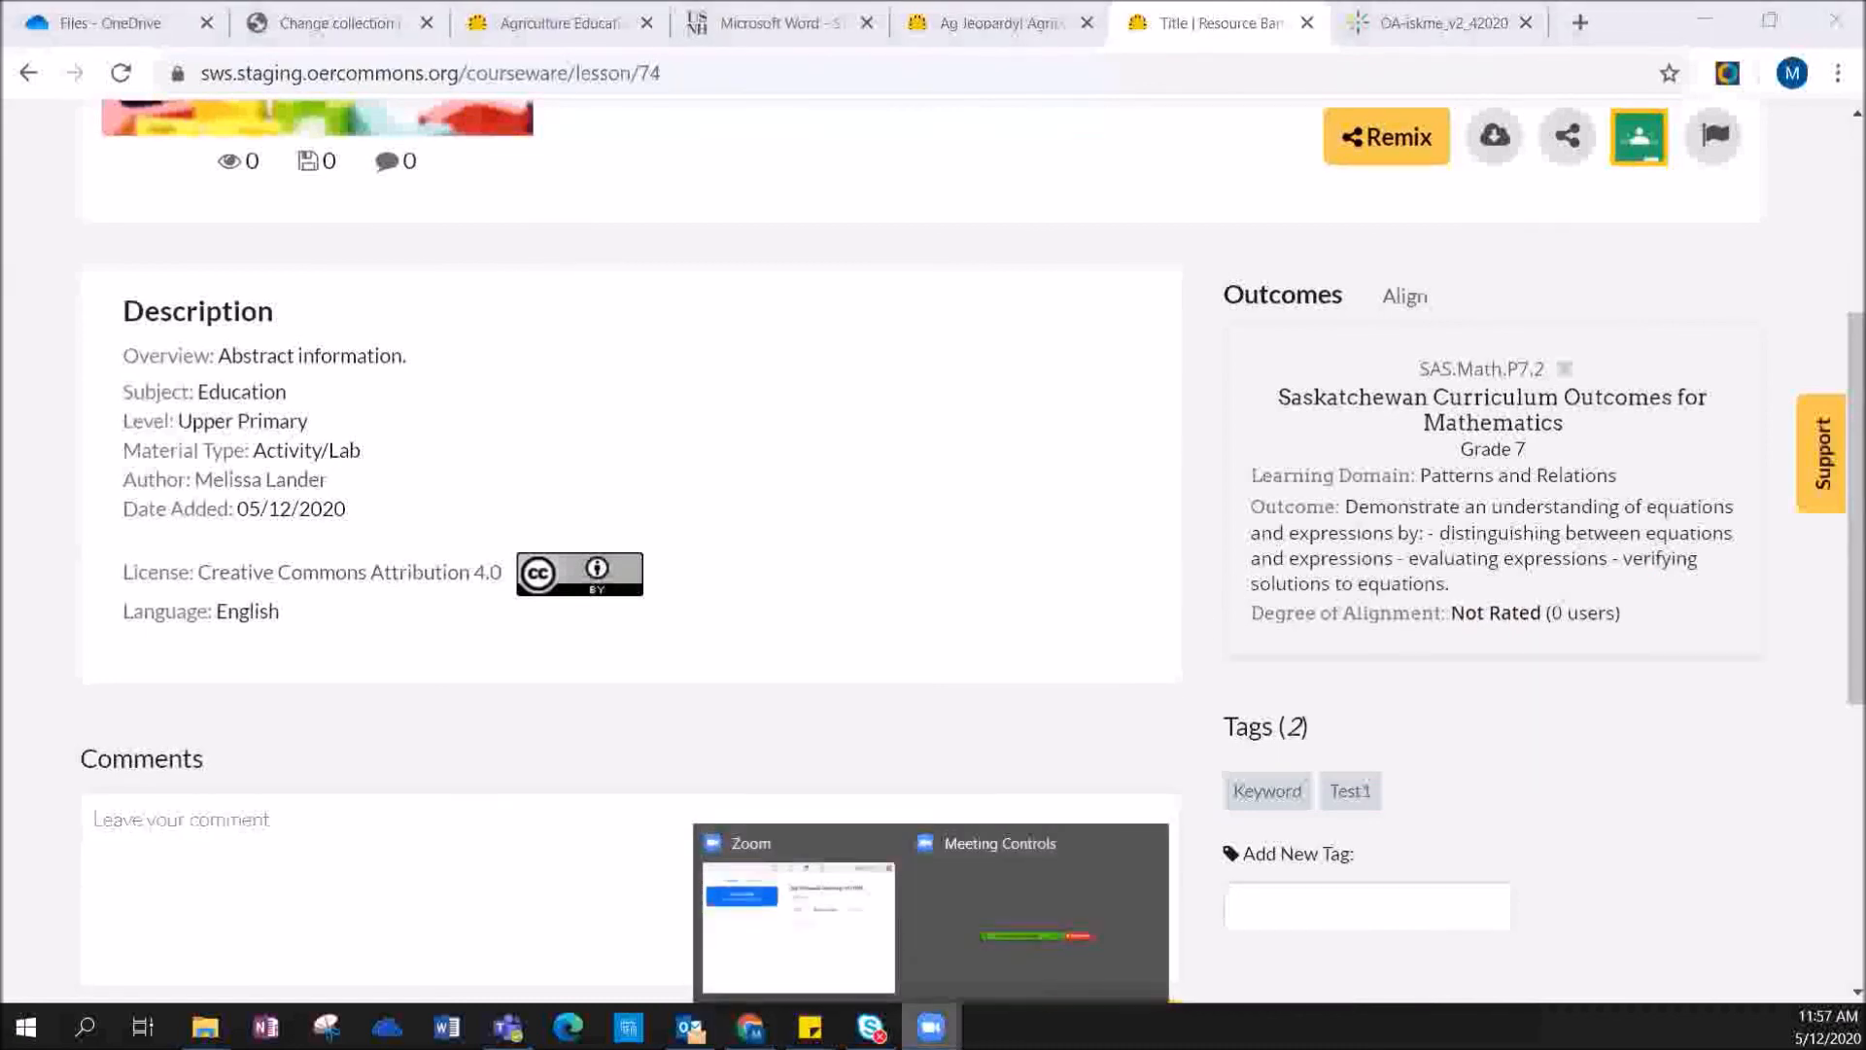